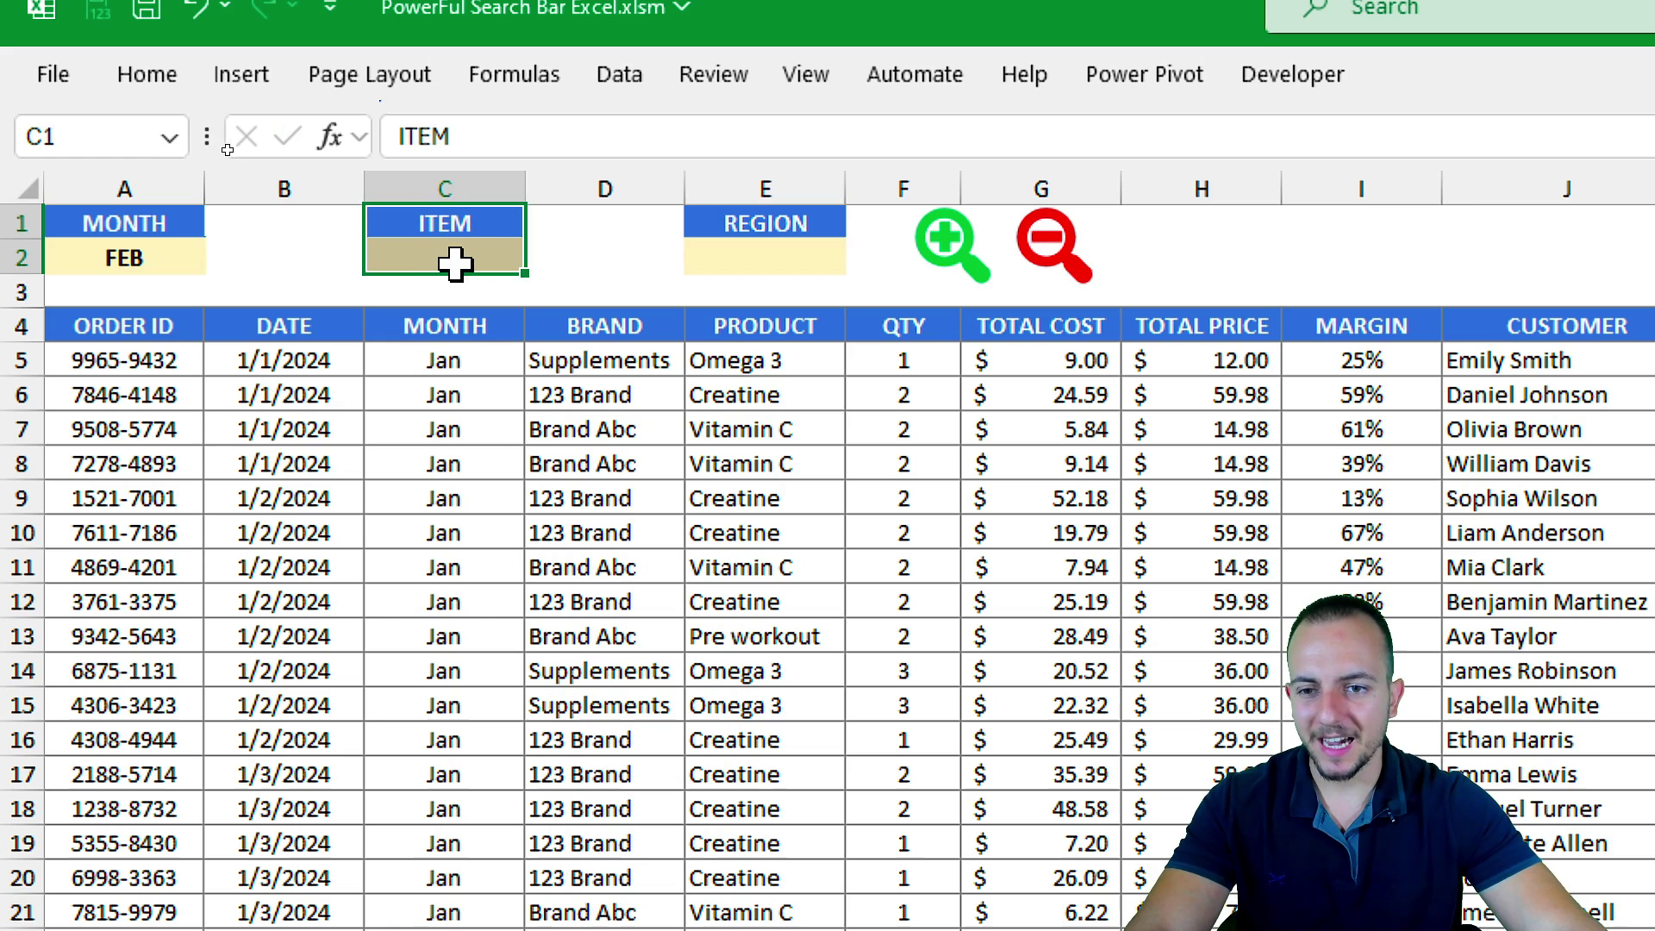
# Step: Enter WEST under REGION in cell E2 and run the search together with the FEB month criterion
pyautogui.moveTo(759, 226); pyautogui.dragTo(758, 258)
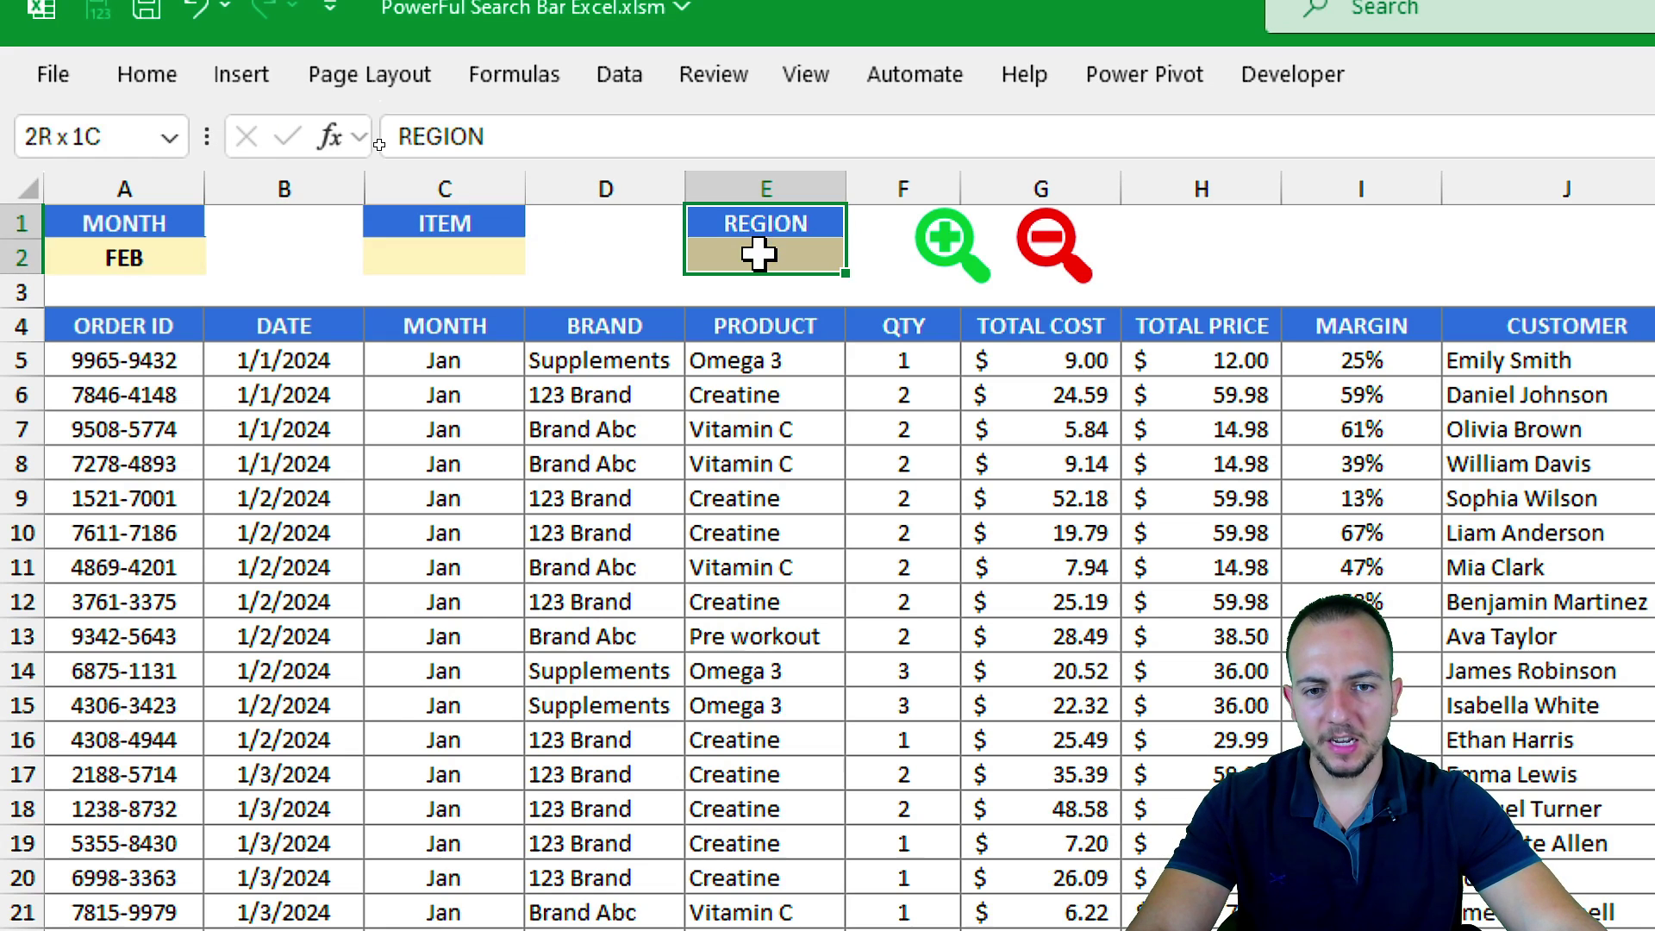
pyautogui.click(759, 254)
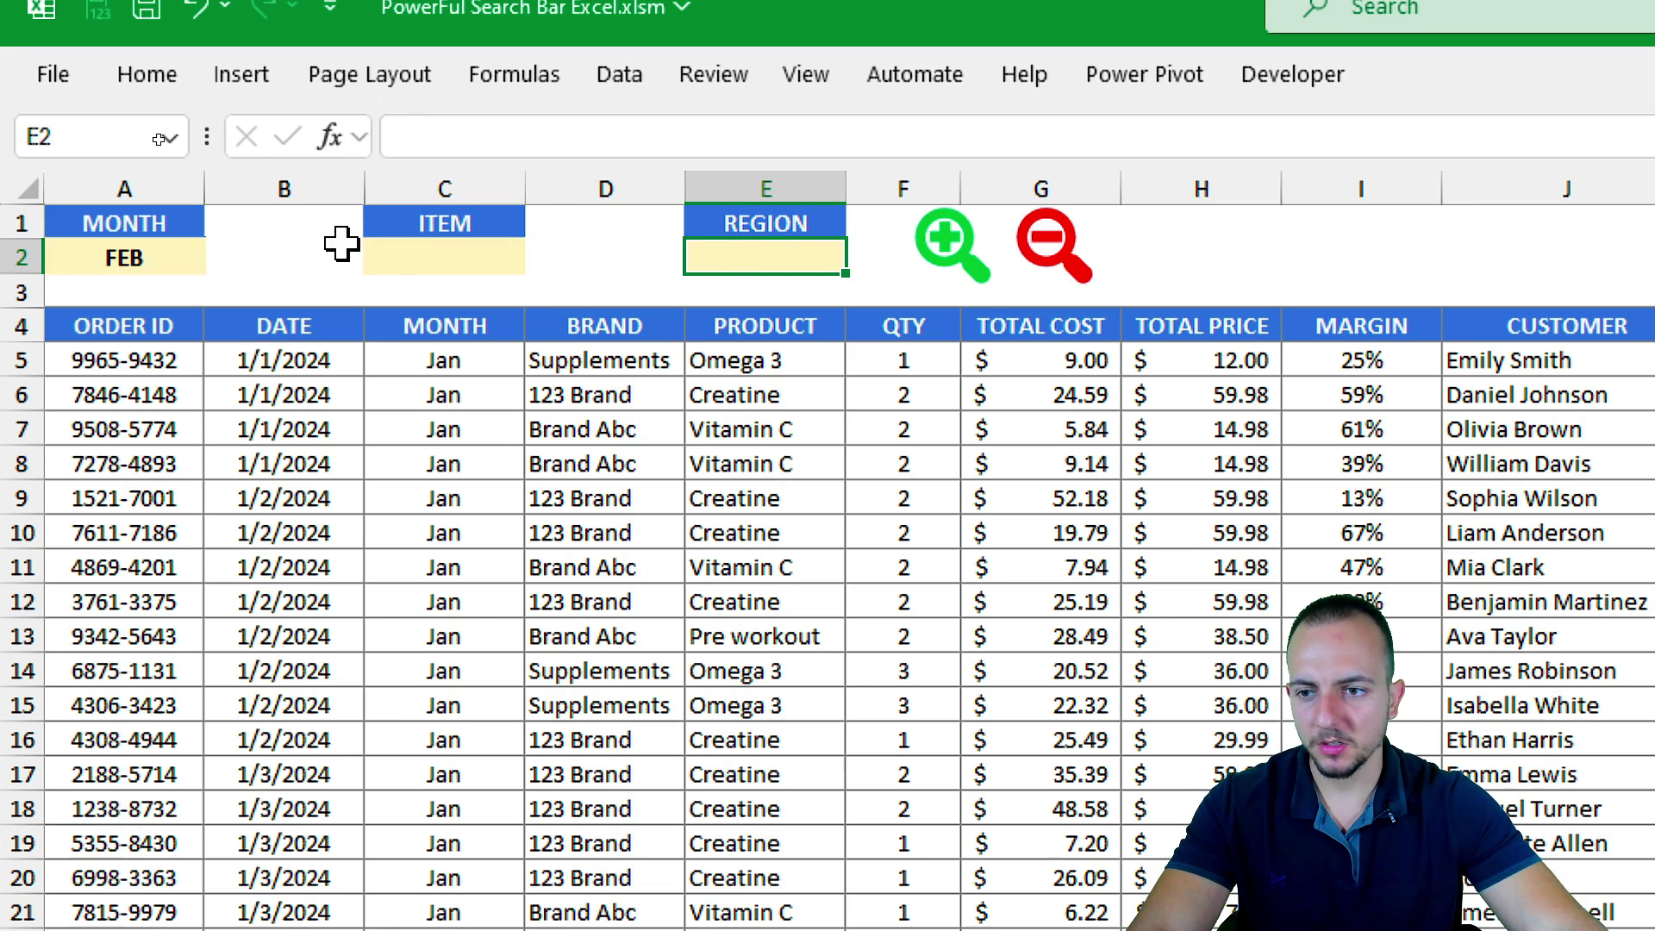
pyautogui.write('WEST')
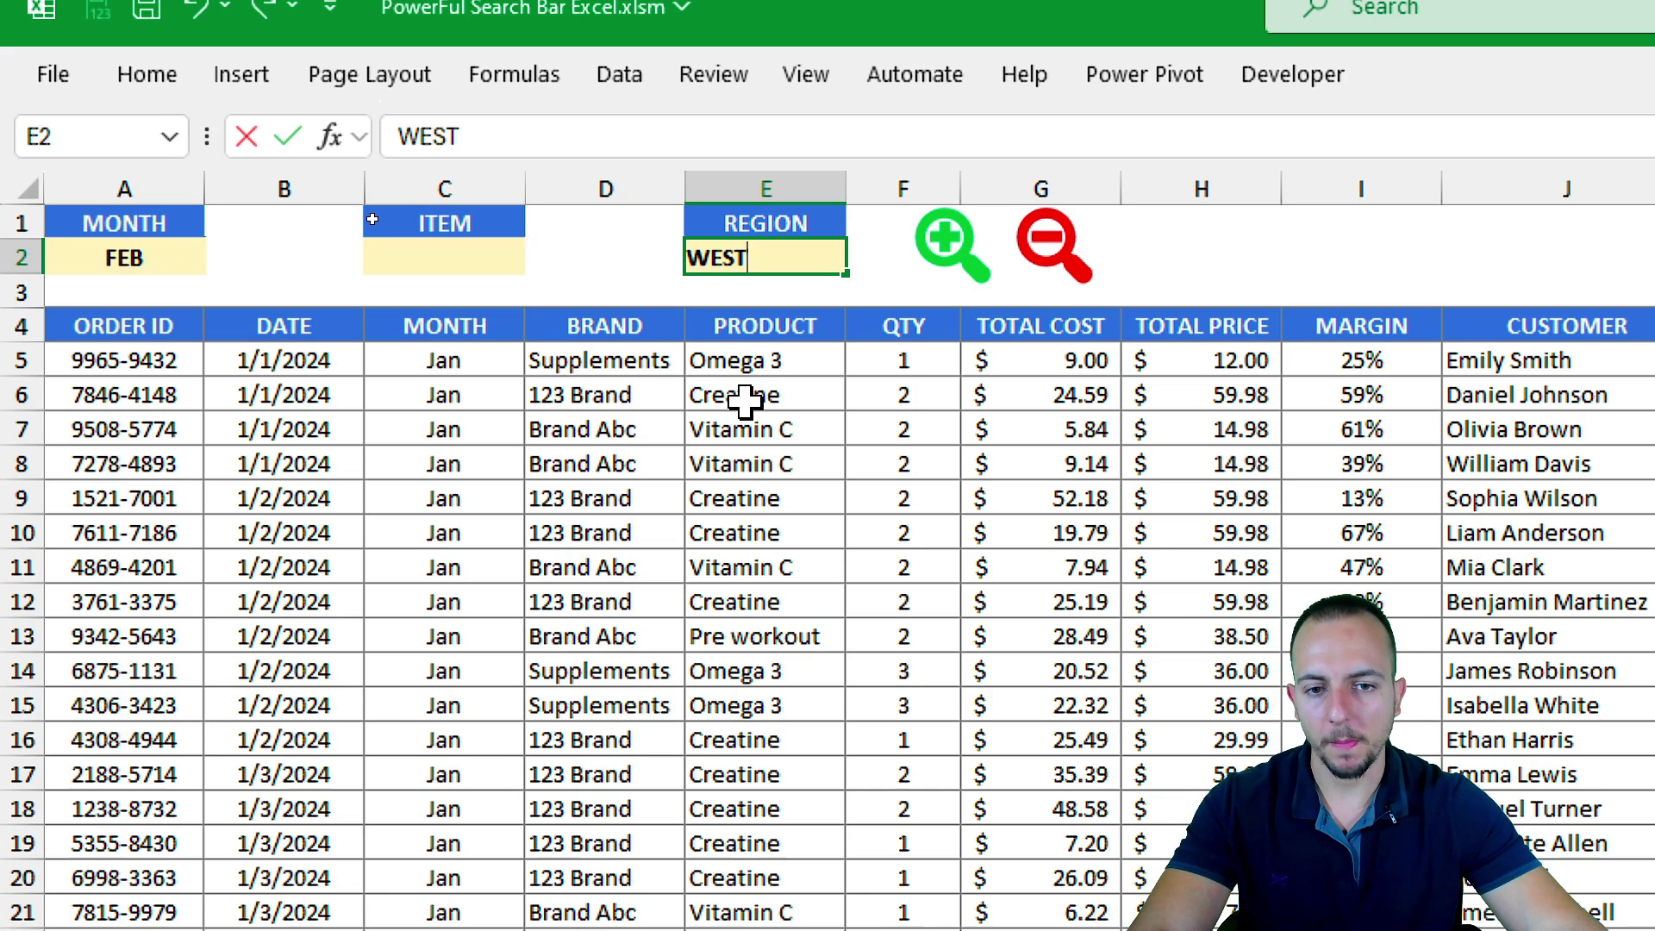
pyautogui.press('Return')
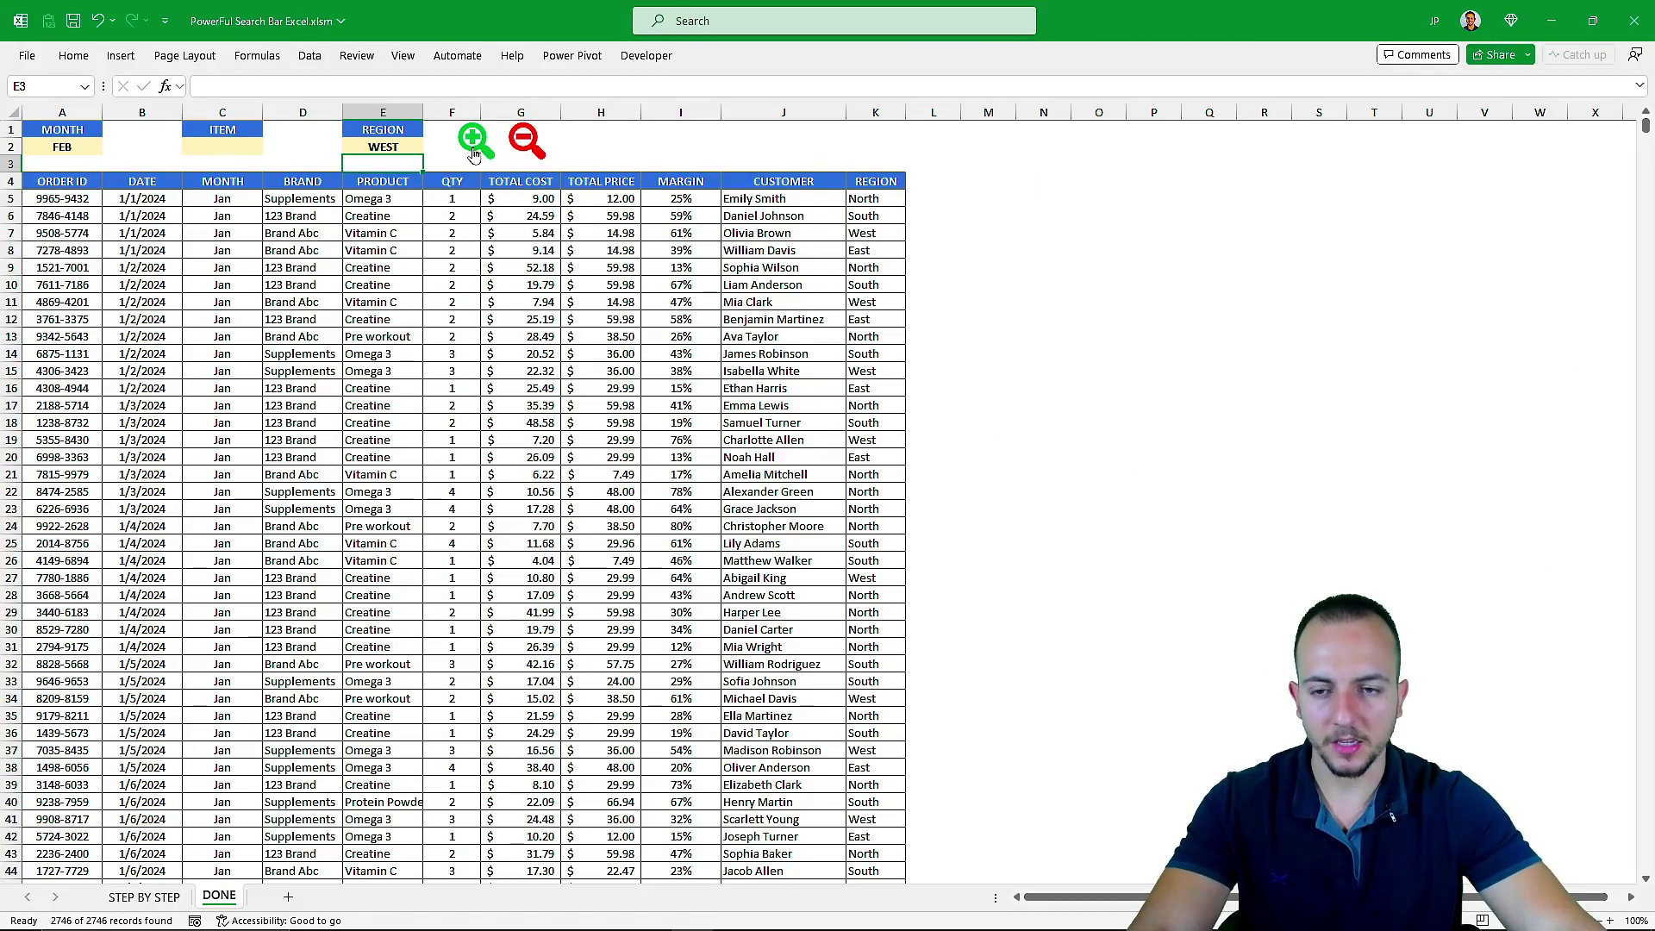
pyautogui.click(473, 147)
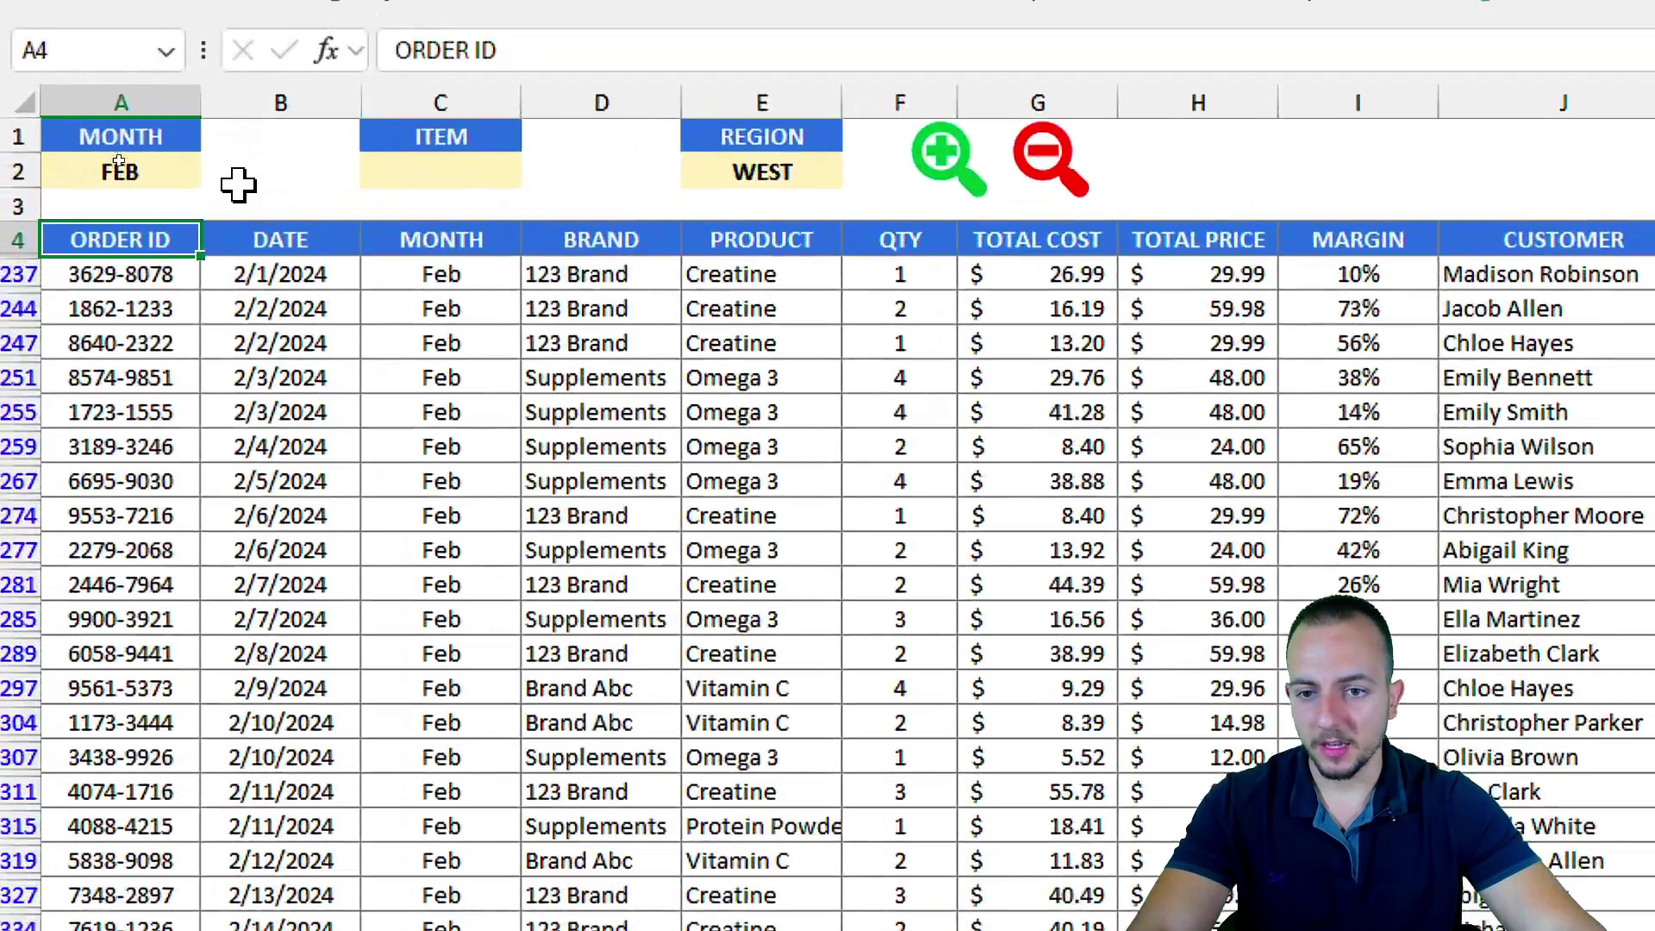
# Step: Check the MONTH and REGION columns of the filtered table against the search criteria
pyautogui.moveTo(462, 251); pyautogui.dragTo(373, 854)
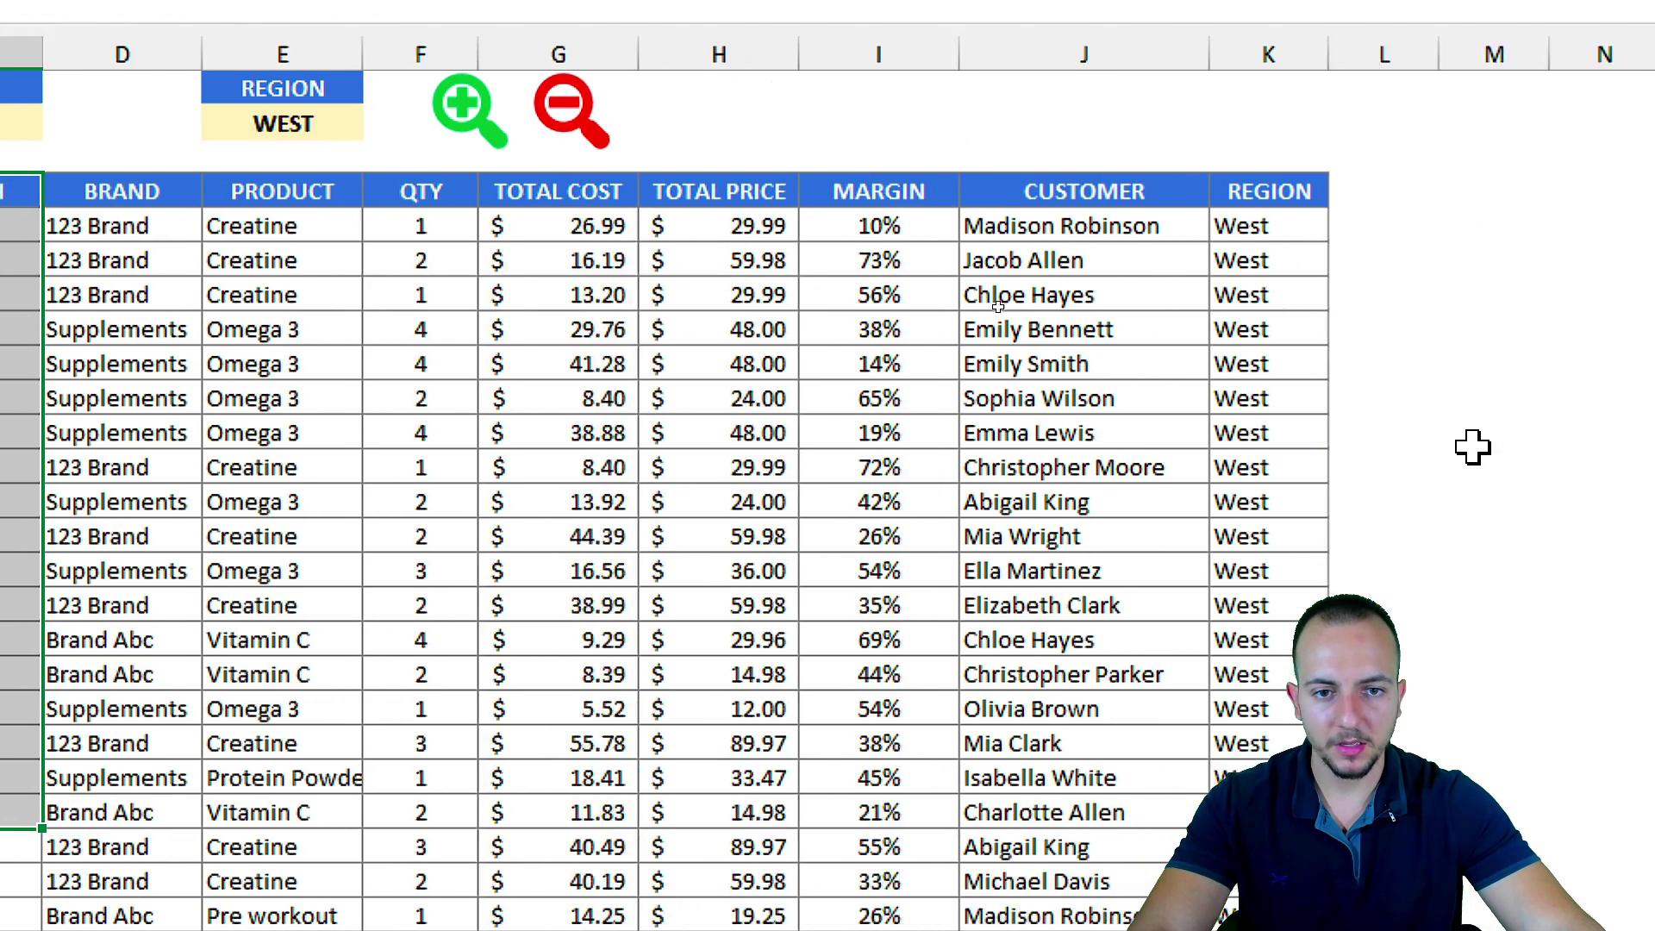
pyautogui.moveTo(1292, 195); pyautogui.dragTo(1232, 742)
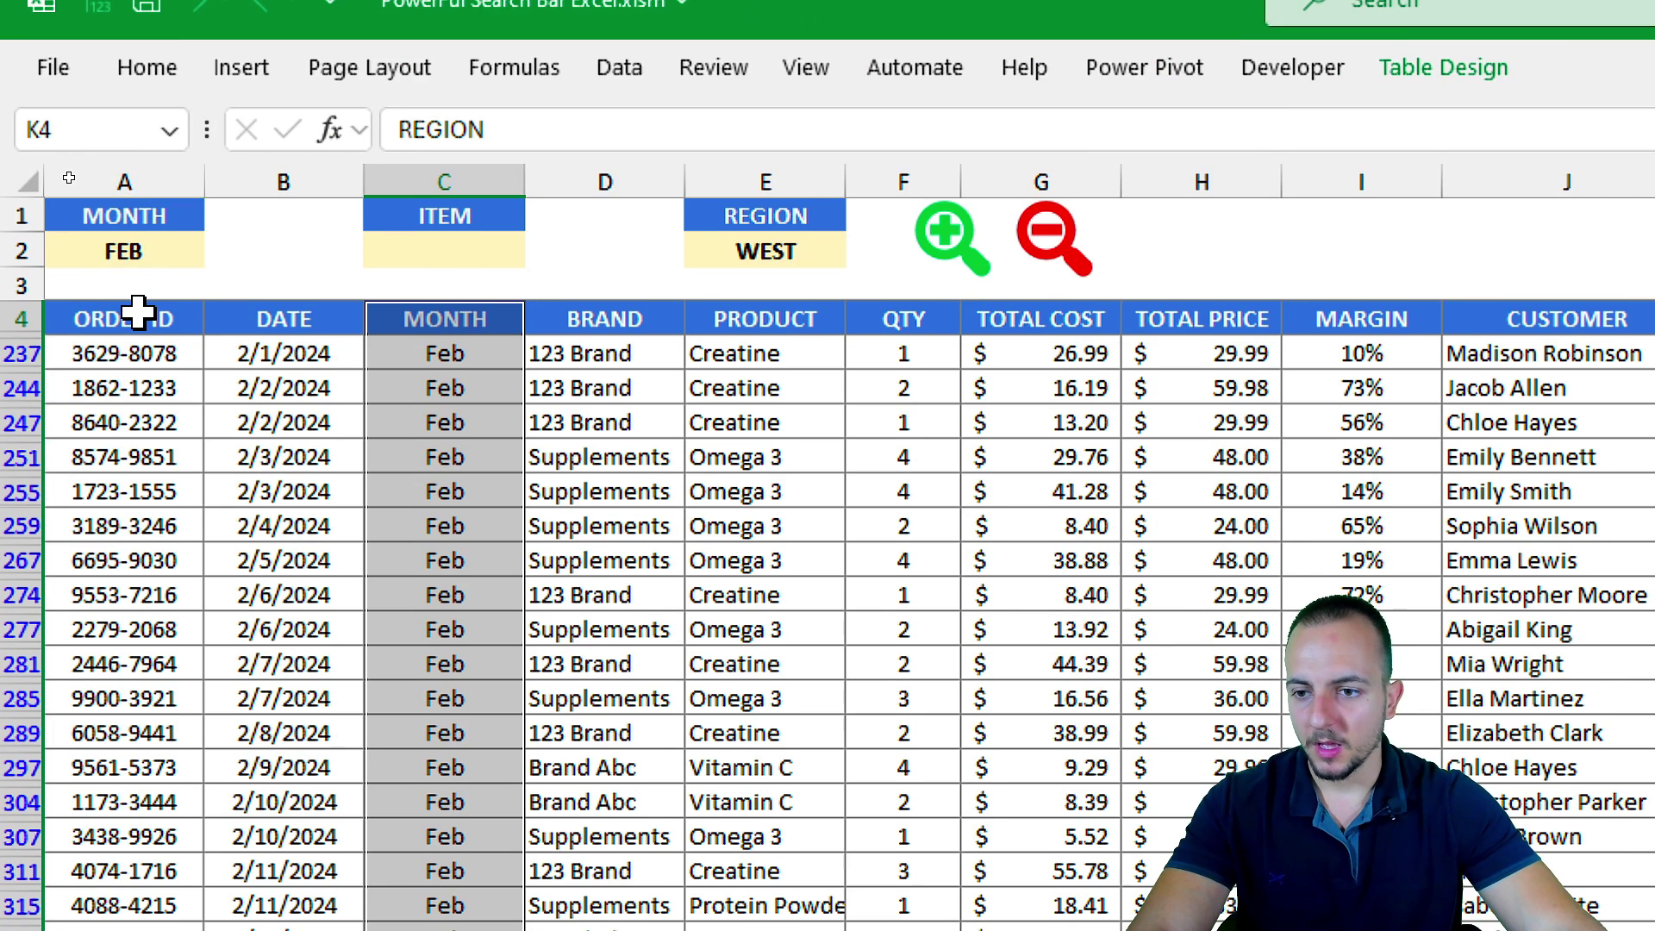
pyautogui.click(123, 191)
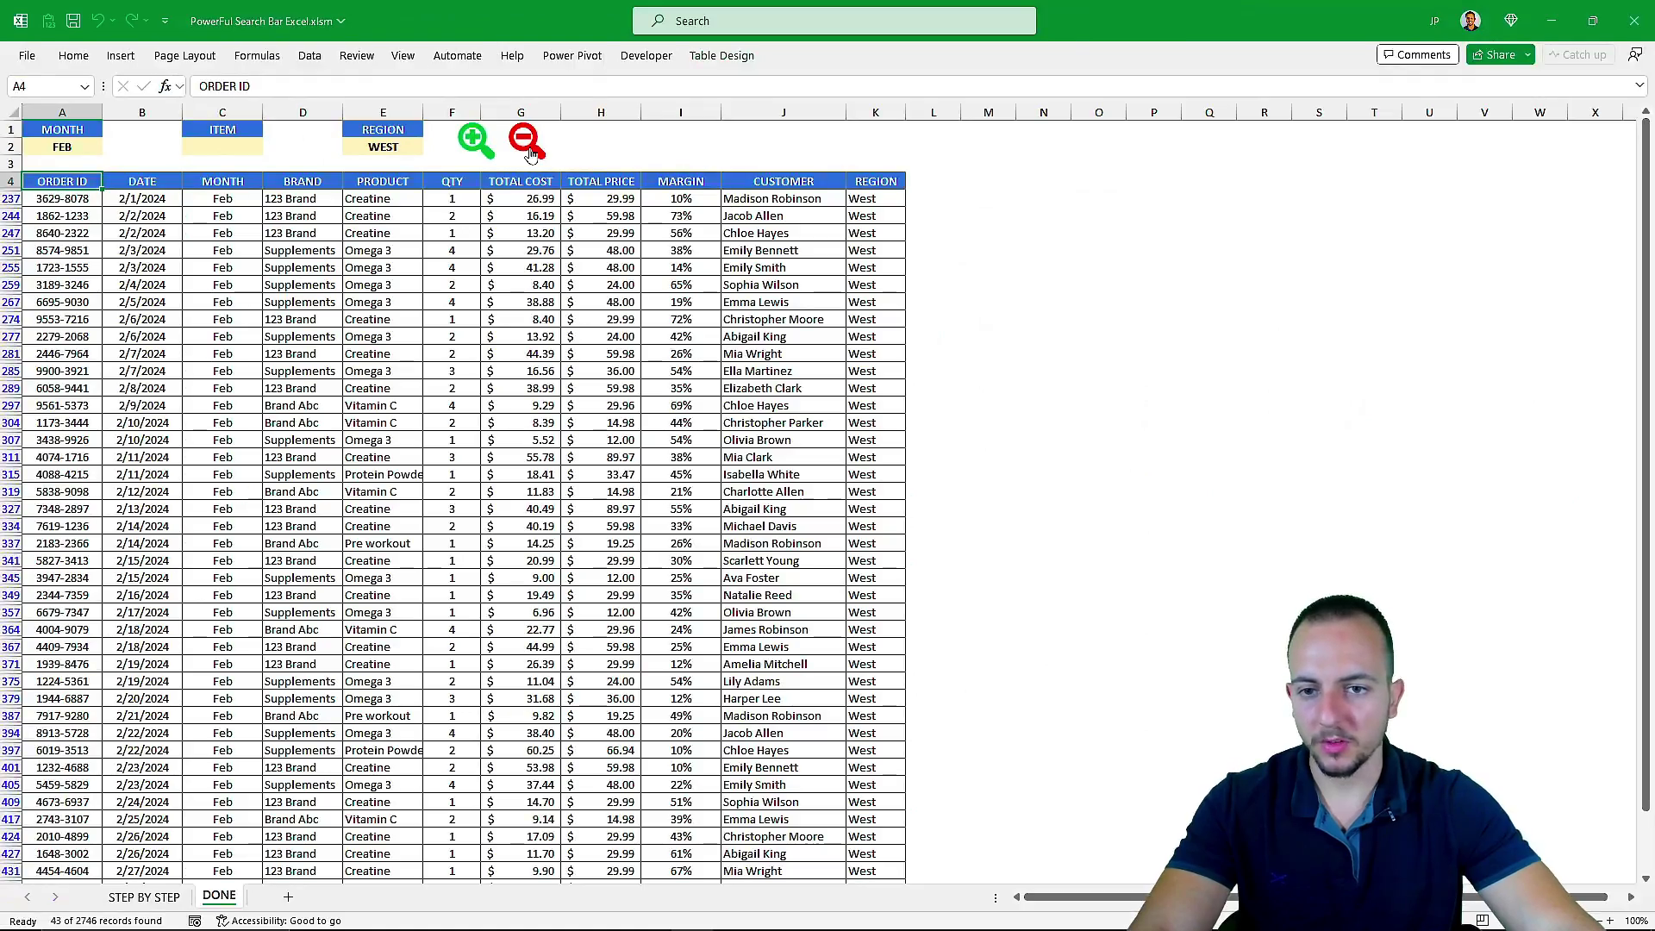
# Step: Clear the search criteria and filter, and look through the full order table
pyautogui.click(528, 152)
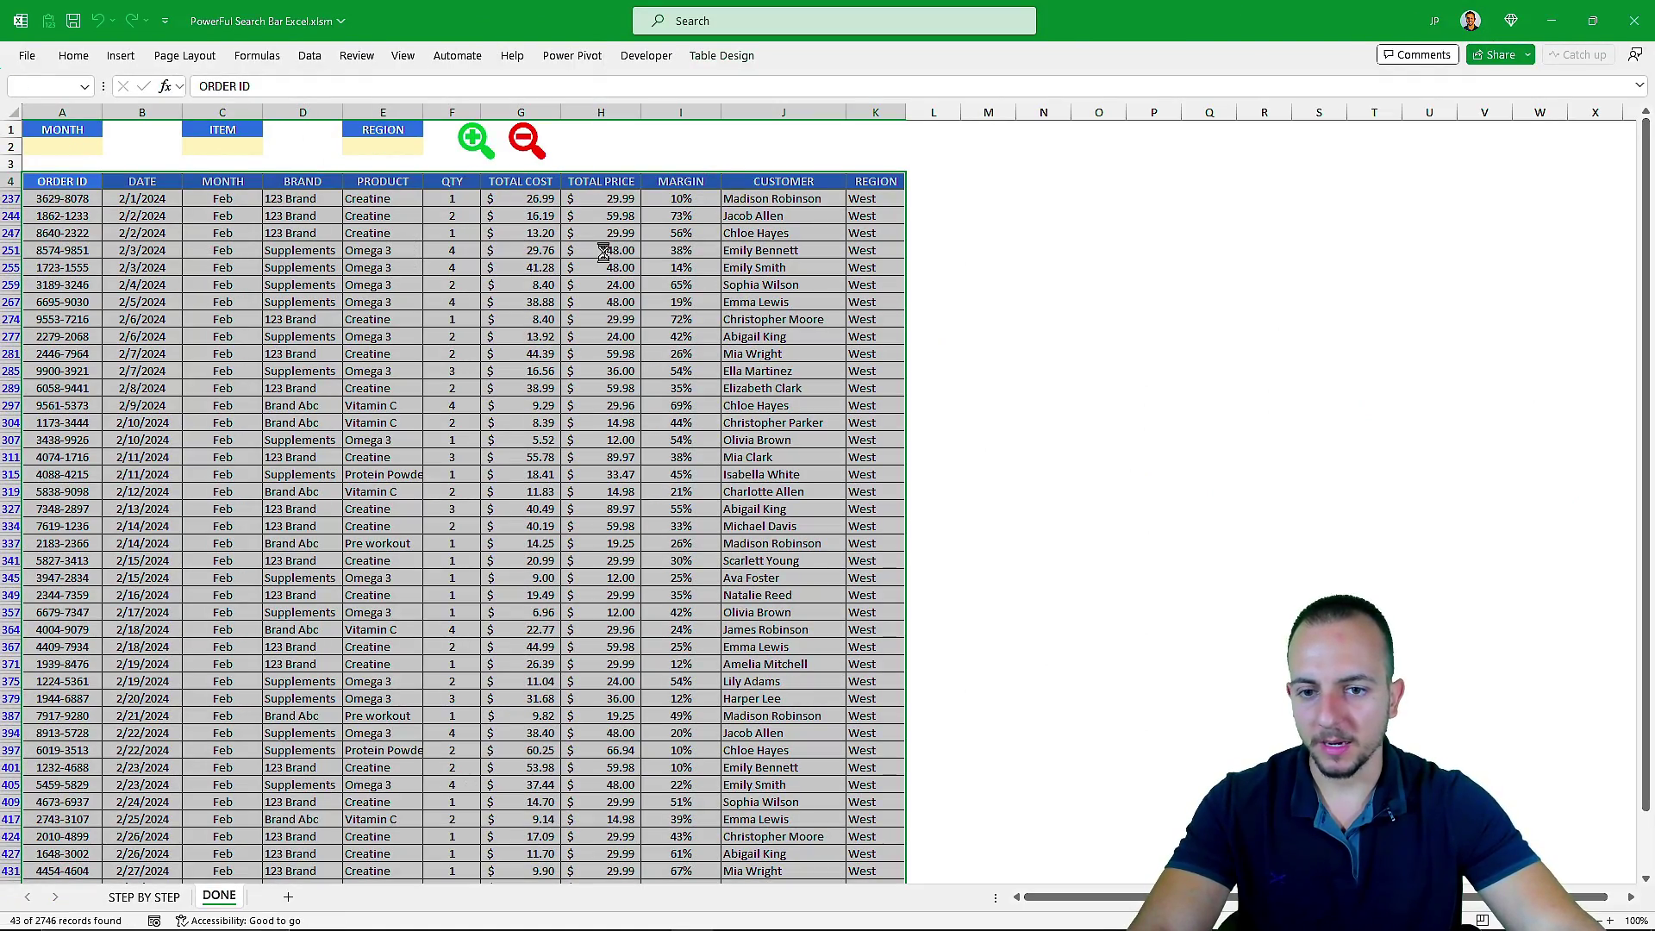
pyautogui.scroll(-20, 215, 293)
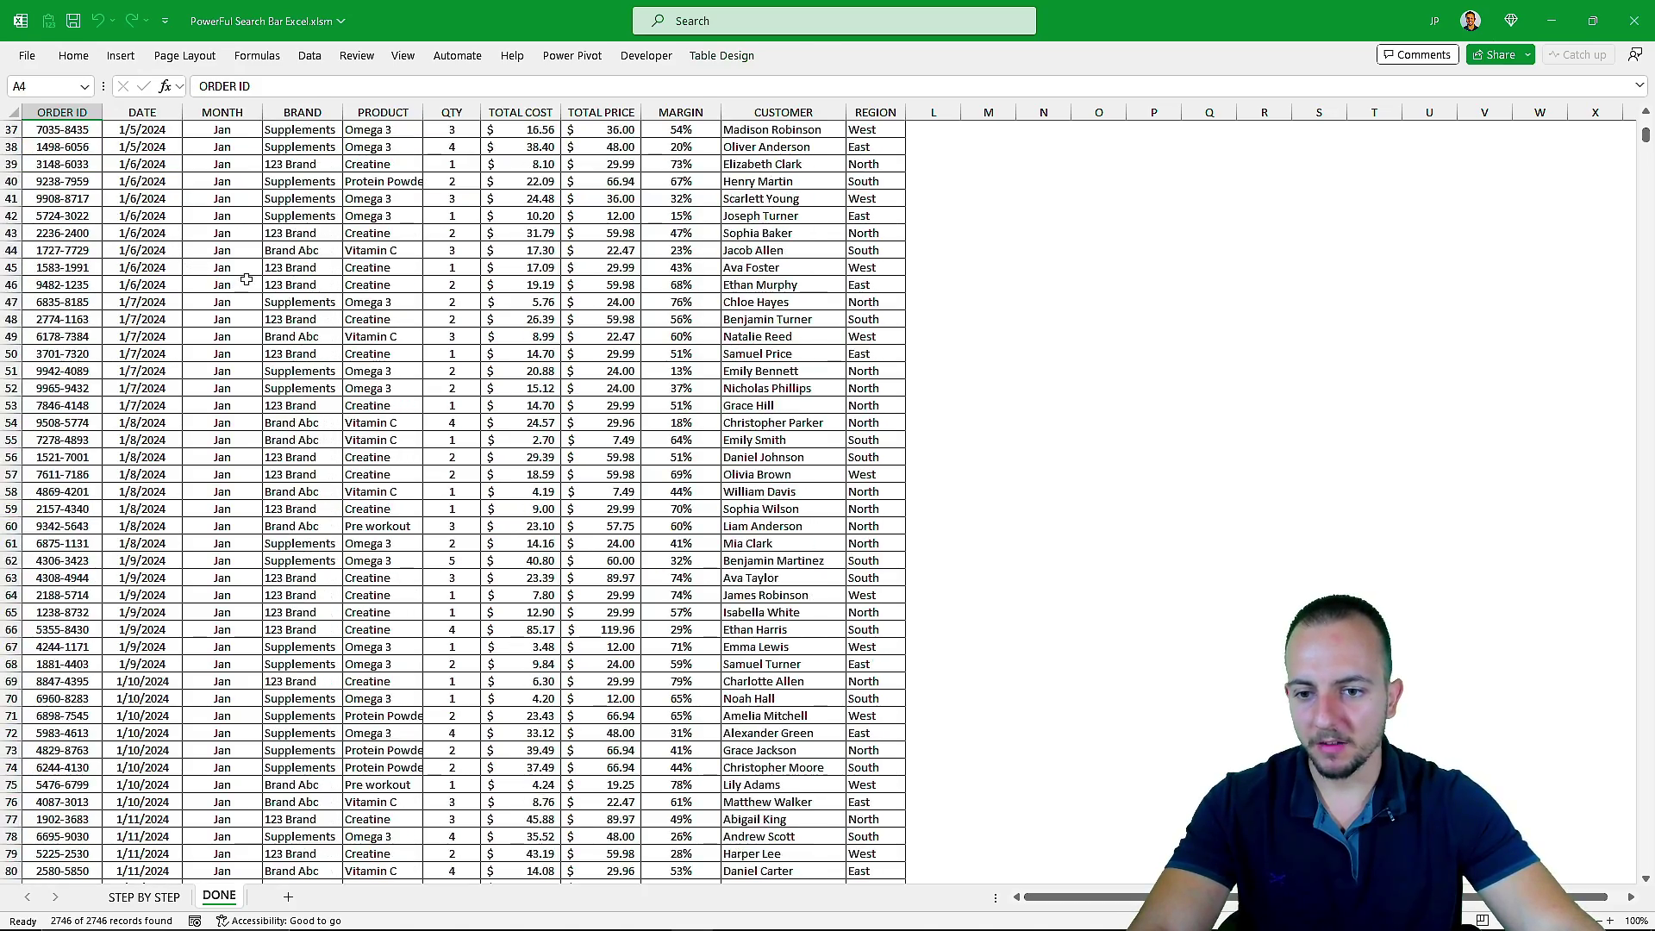
pyautogui.scroll(20, 278, 291)
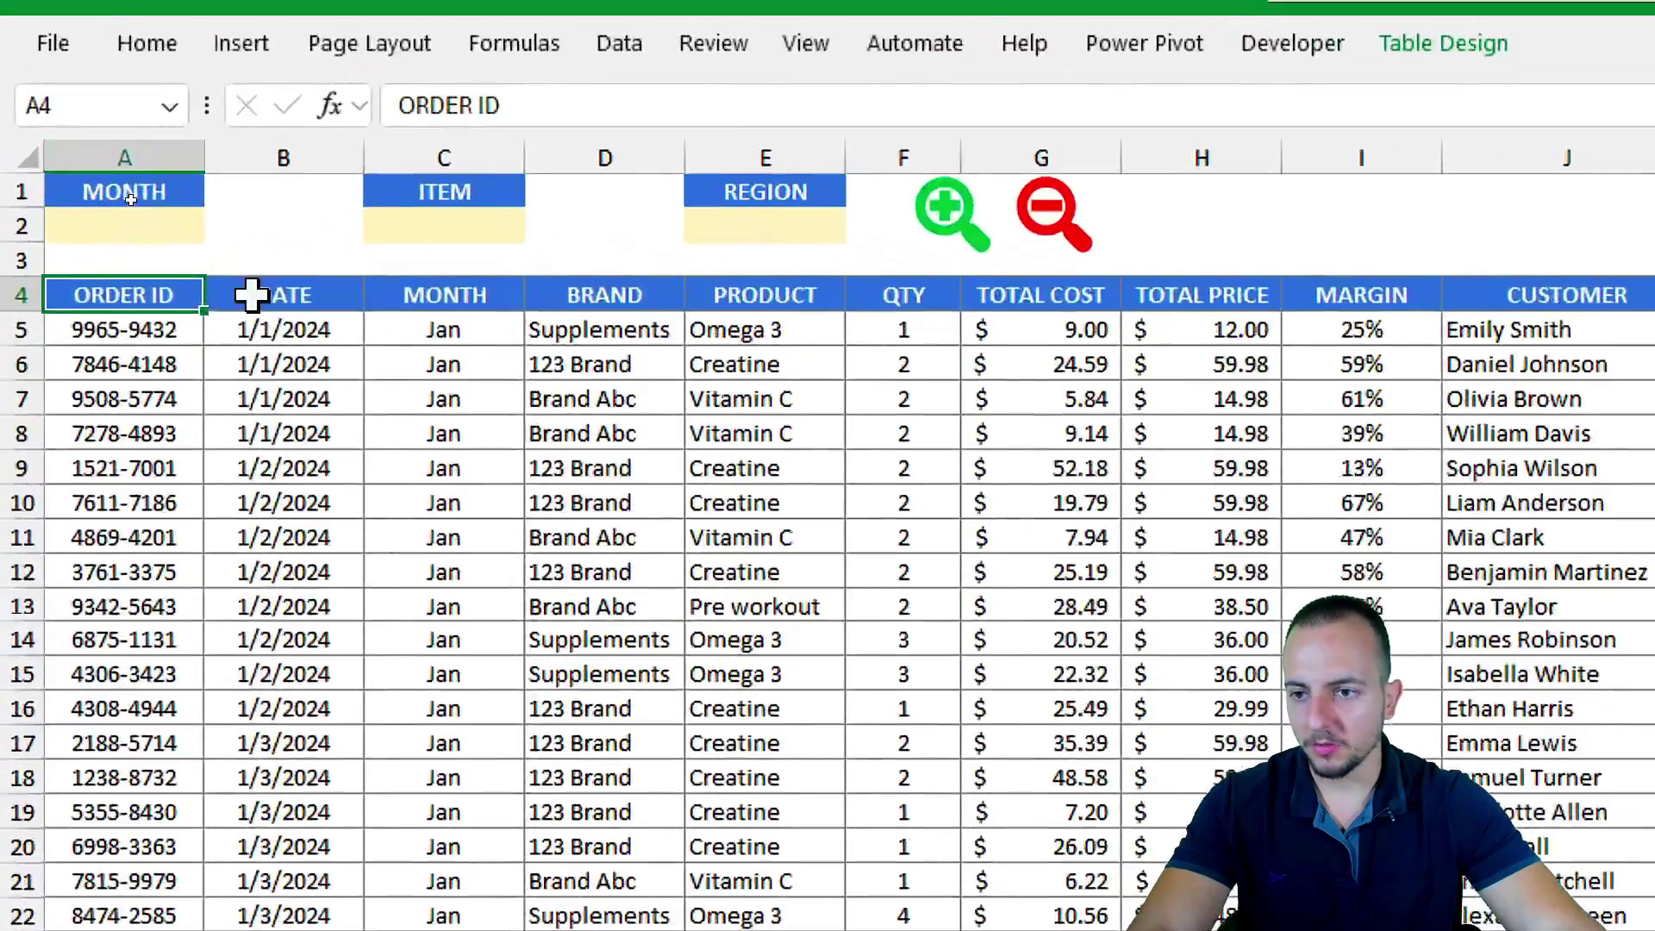
pyautogui.moveTo(151, 152); pyautogui.dragTo(227, 236)
pyautogui.moveTo(361, 152); pyautogui.dragTo(430, 239)
pyautogui.moveTo(823, 251); pyautogui.dragTo(914, 364)
pyautogui.press('Escape')
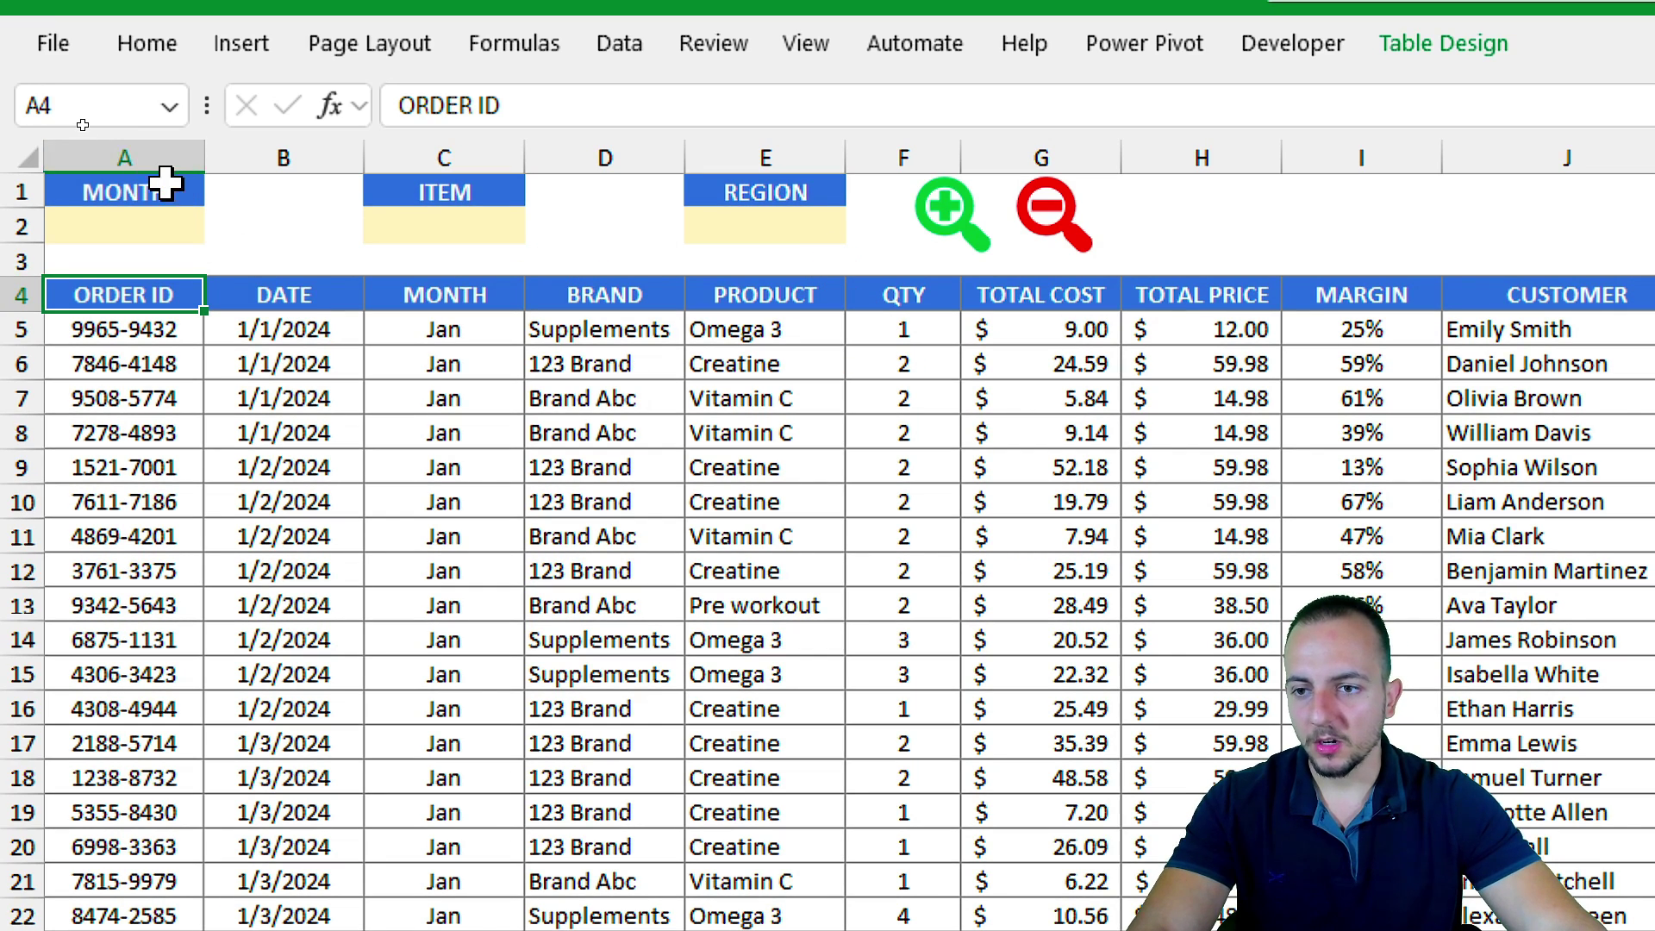
# Step: Select the MONTH criteria header in A1 and locate the Advanced filter command among the sort and filter tools
pyautogui.click(167, 185)
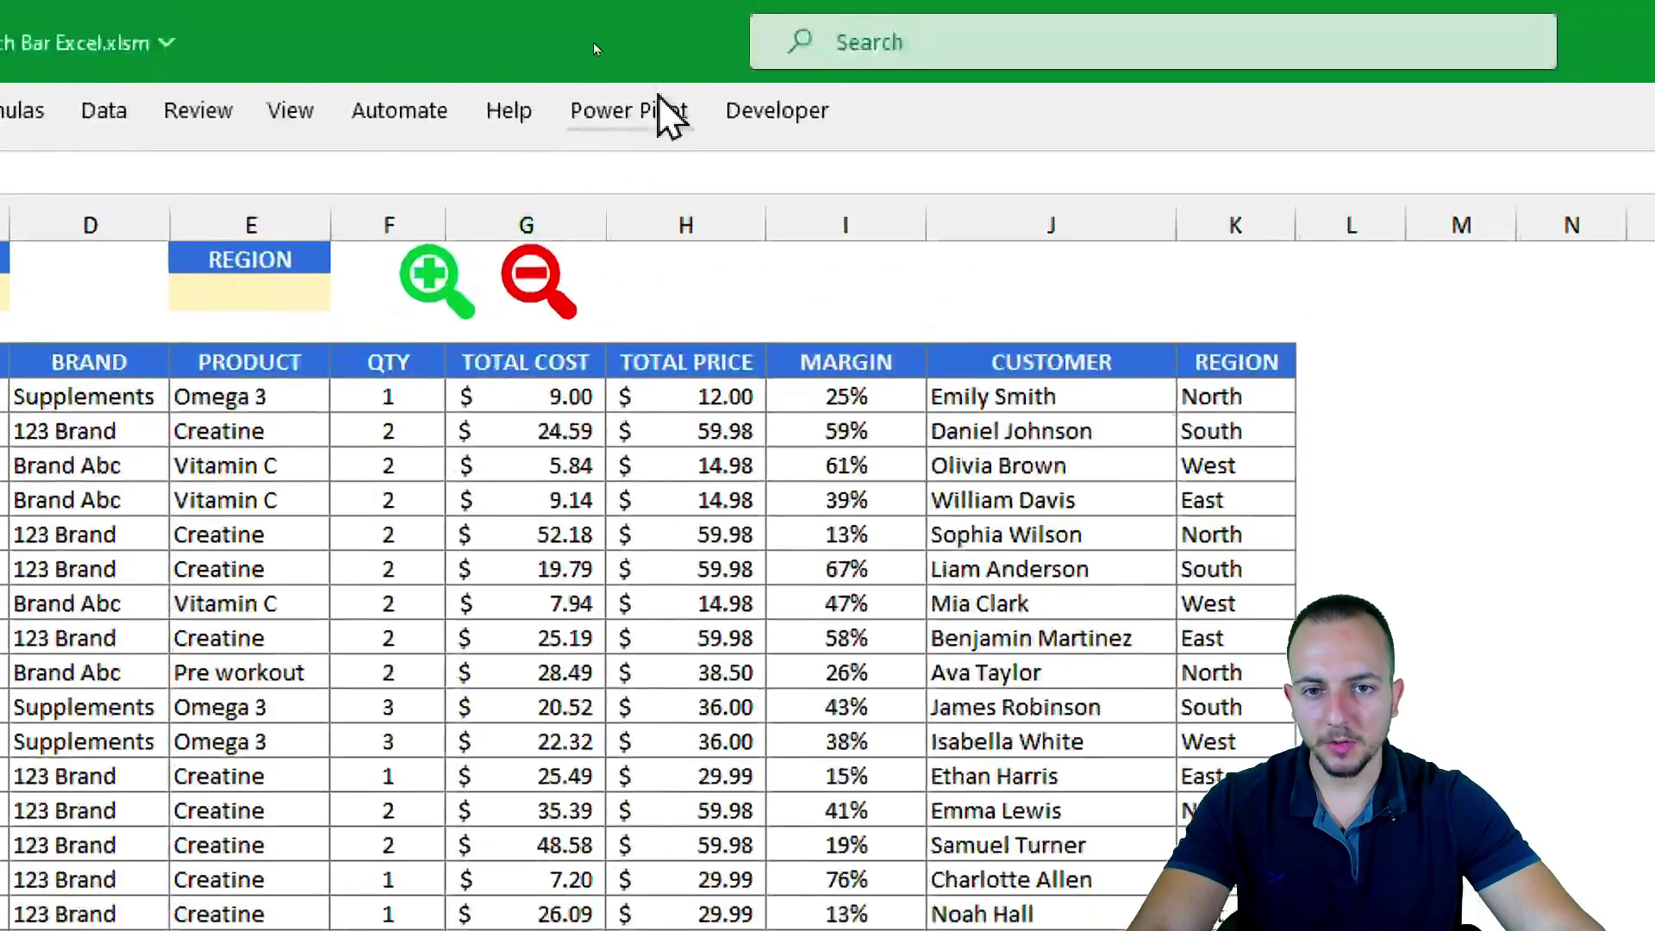
pyautogui.moveTo(677, 43)
pyautogui.mouseDown()
pyautogui.moveTo(608, 40)
pyautogui.moveTo(686, 65)
pyautogui.mouseUp()
pyautogui.moveTo(863, 152); pyautogui.dragTo(967, 238)
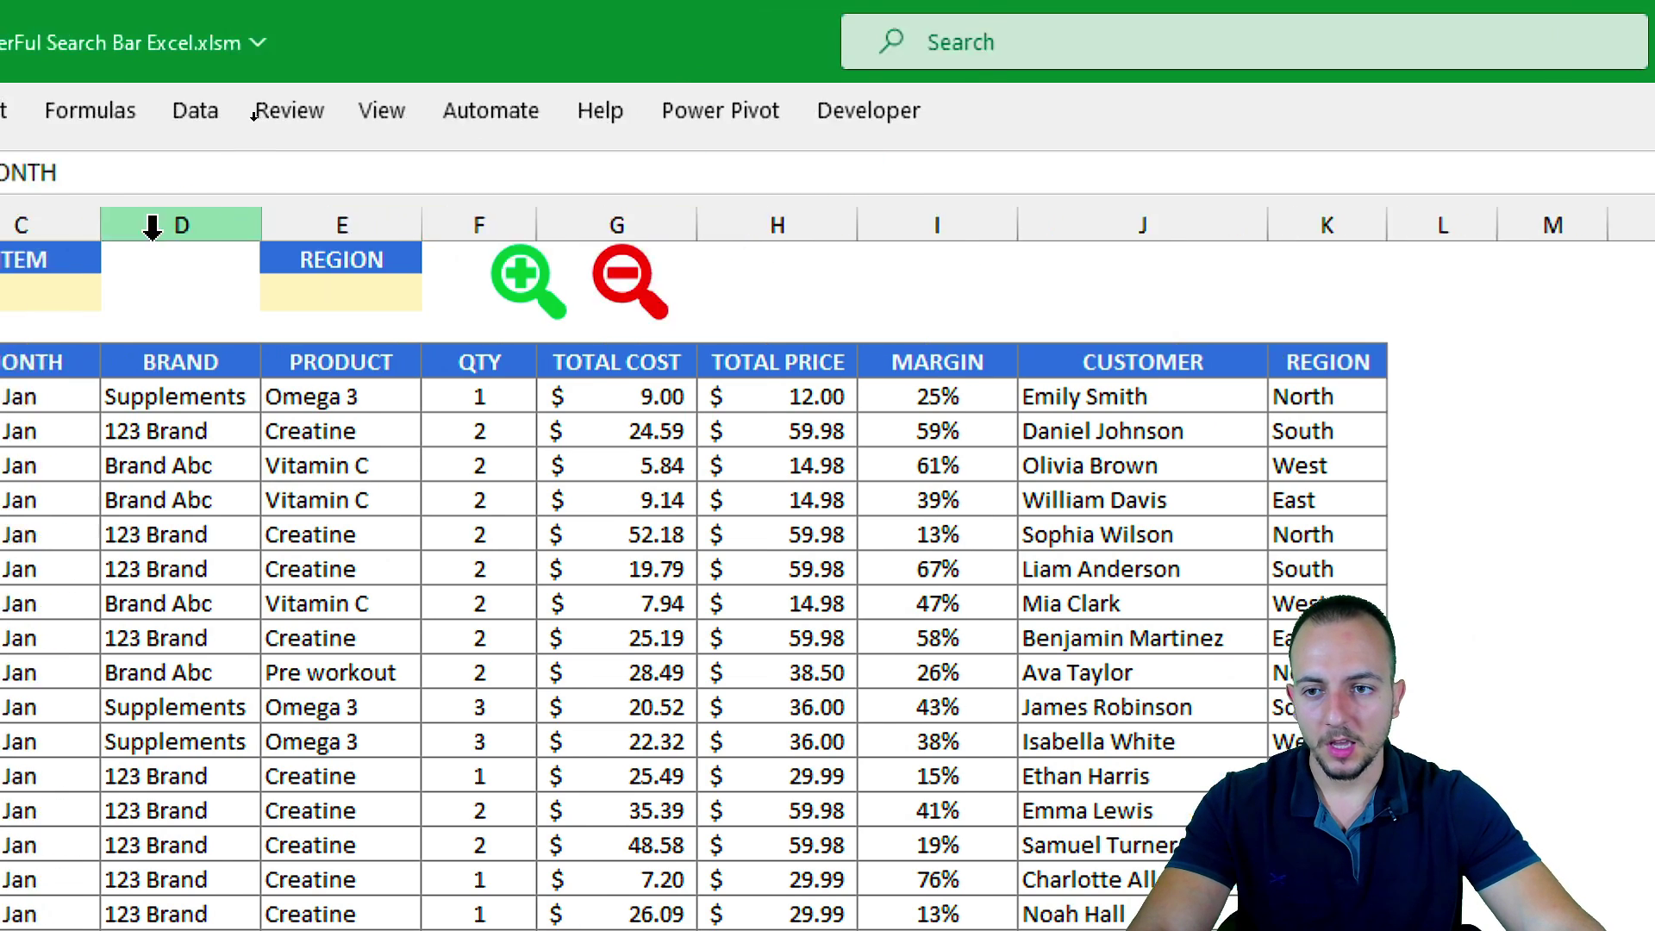
pyautogui.click(604, 113)
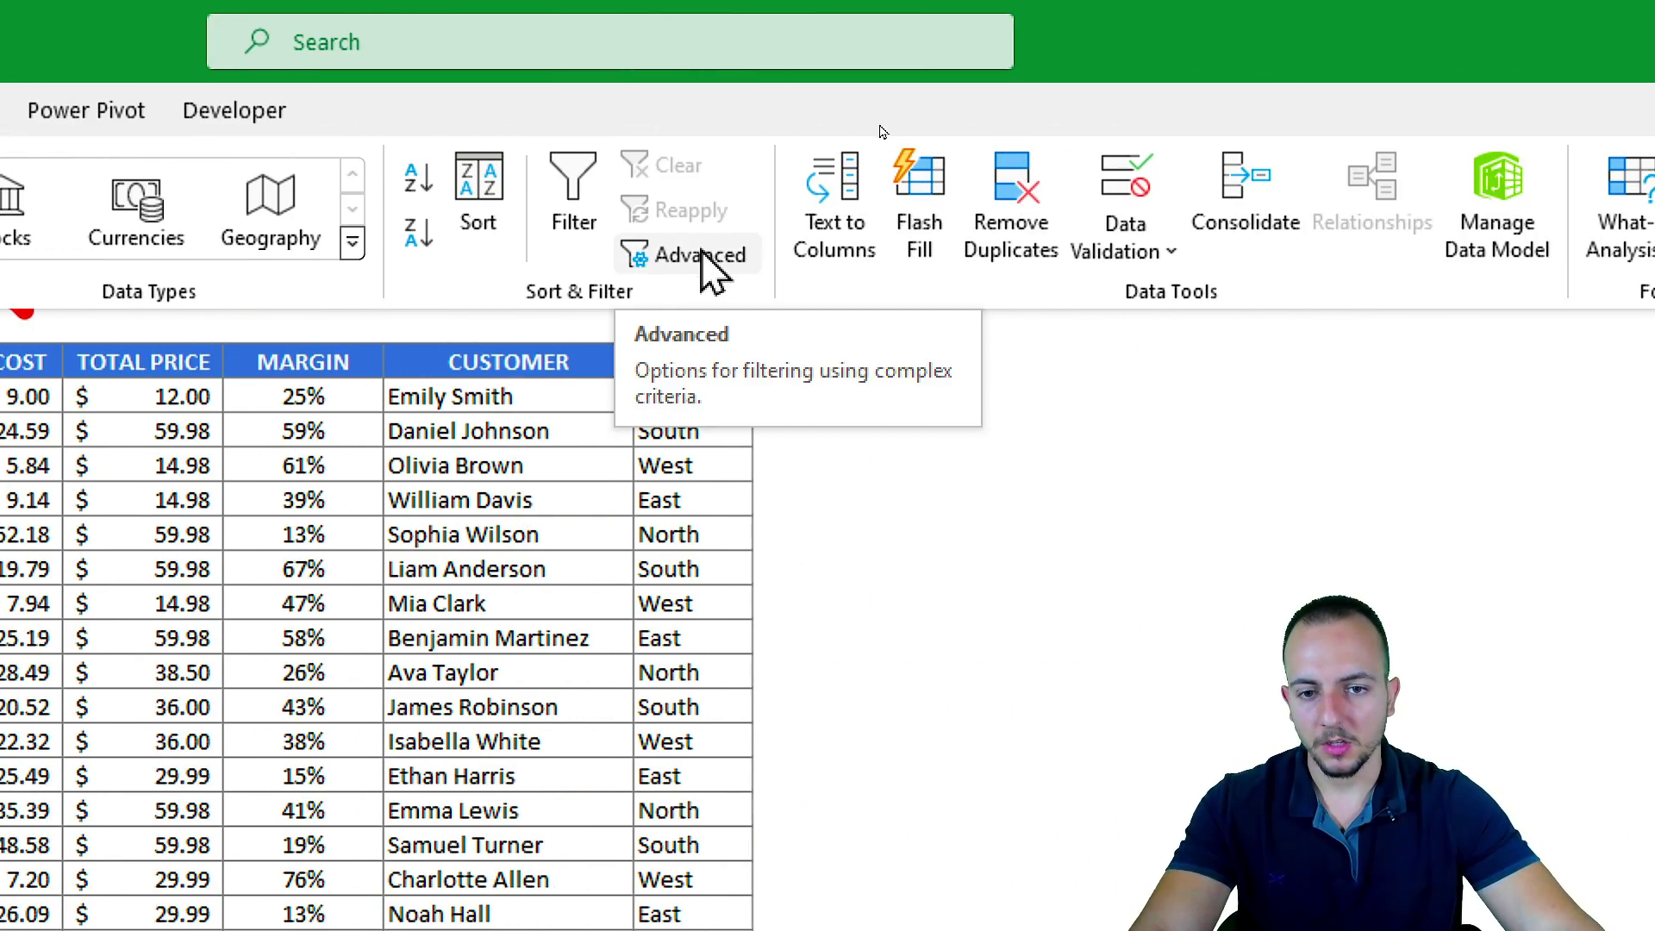
pyautogui.click(701, 255)
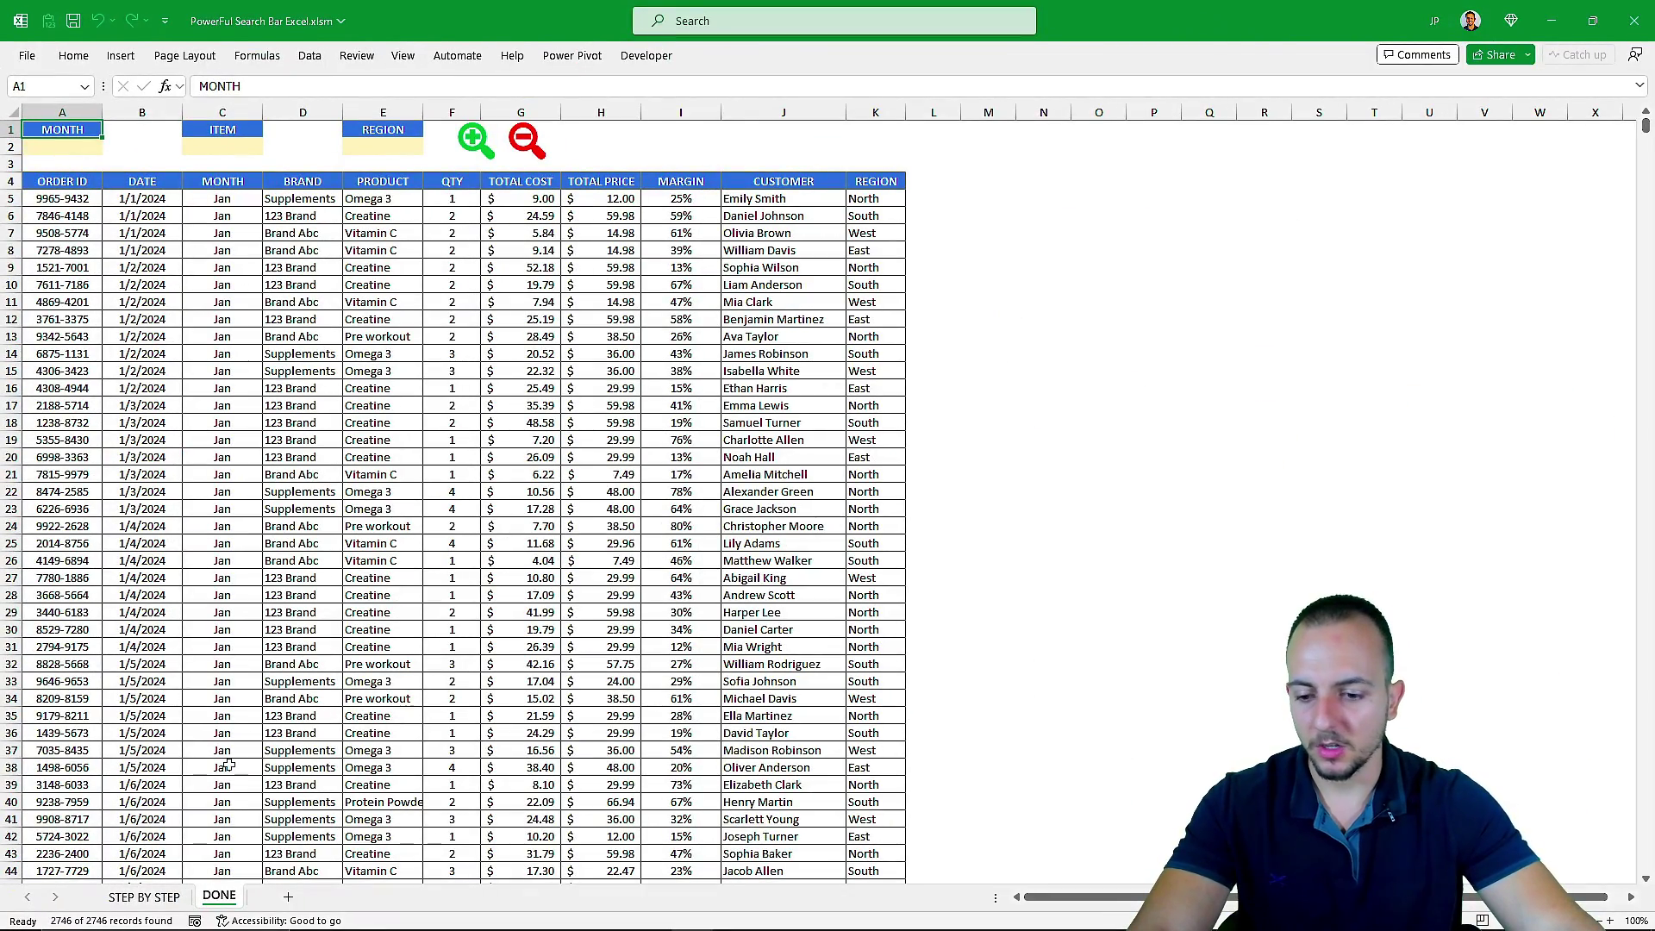
# Step: Switch to the STEP BY STEP sheet and open the ribbon customization options
pyautogui.click(144, 897)
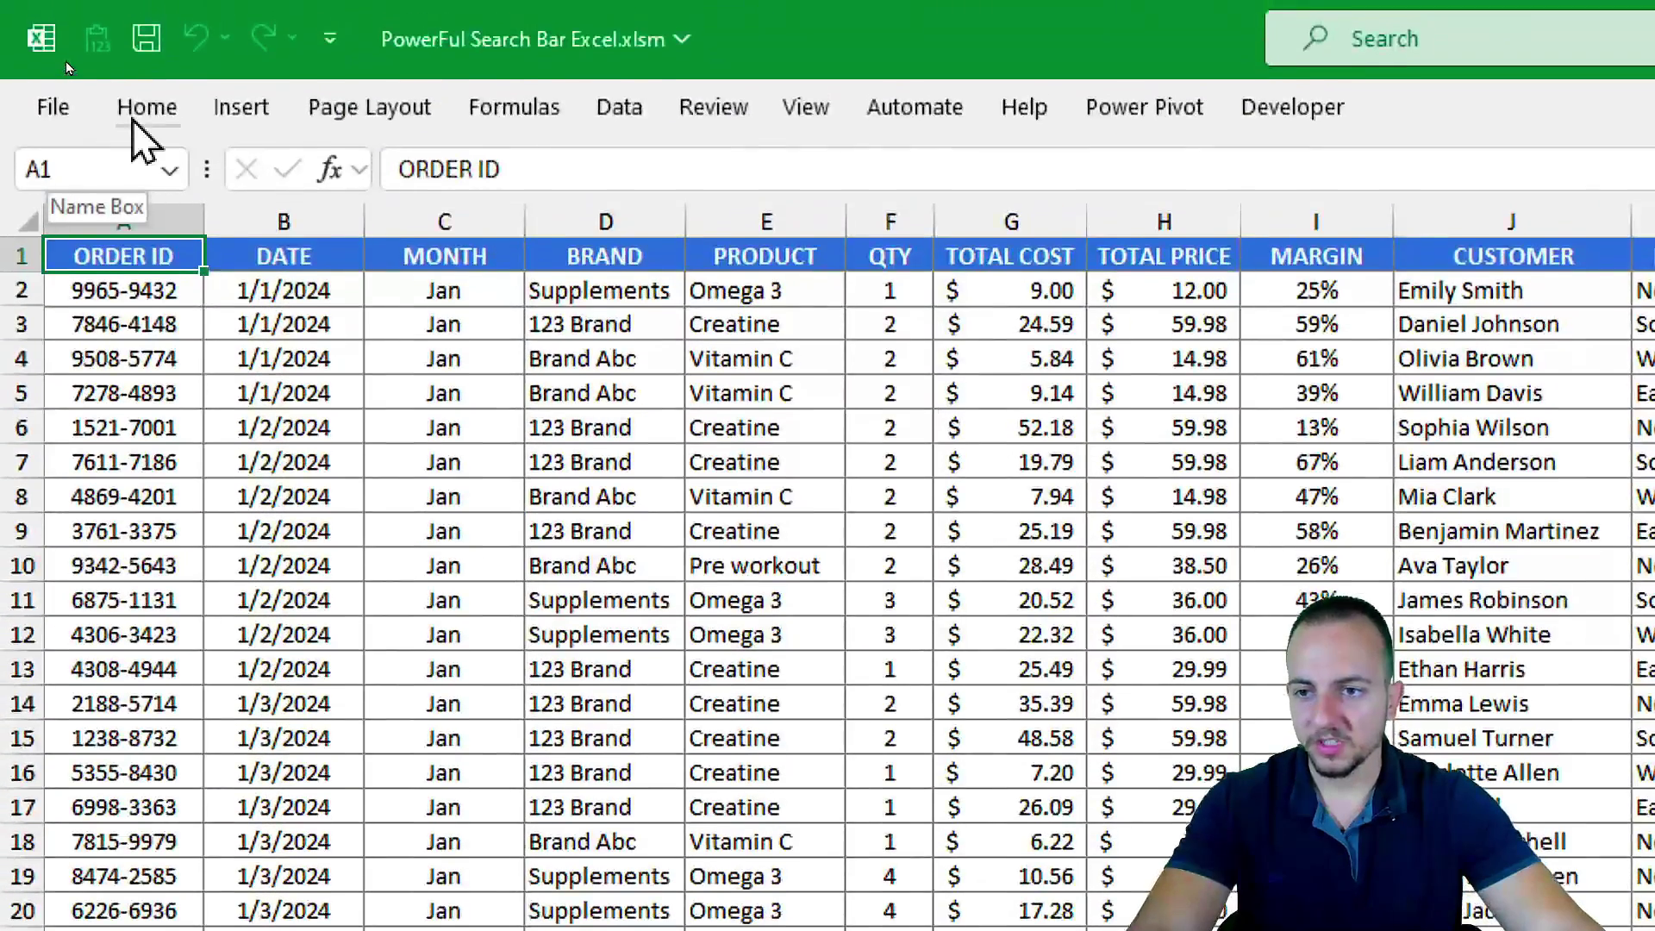
pyautogui.click(73, 55)
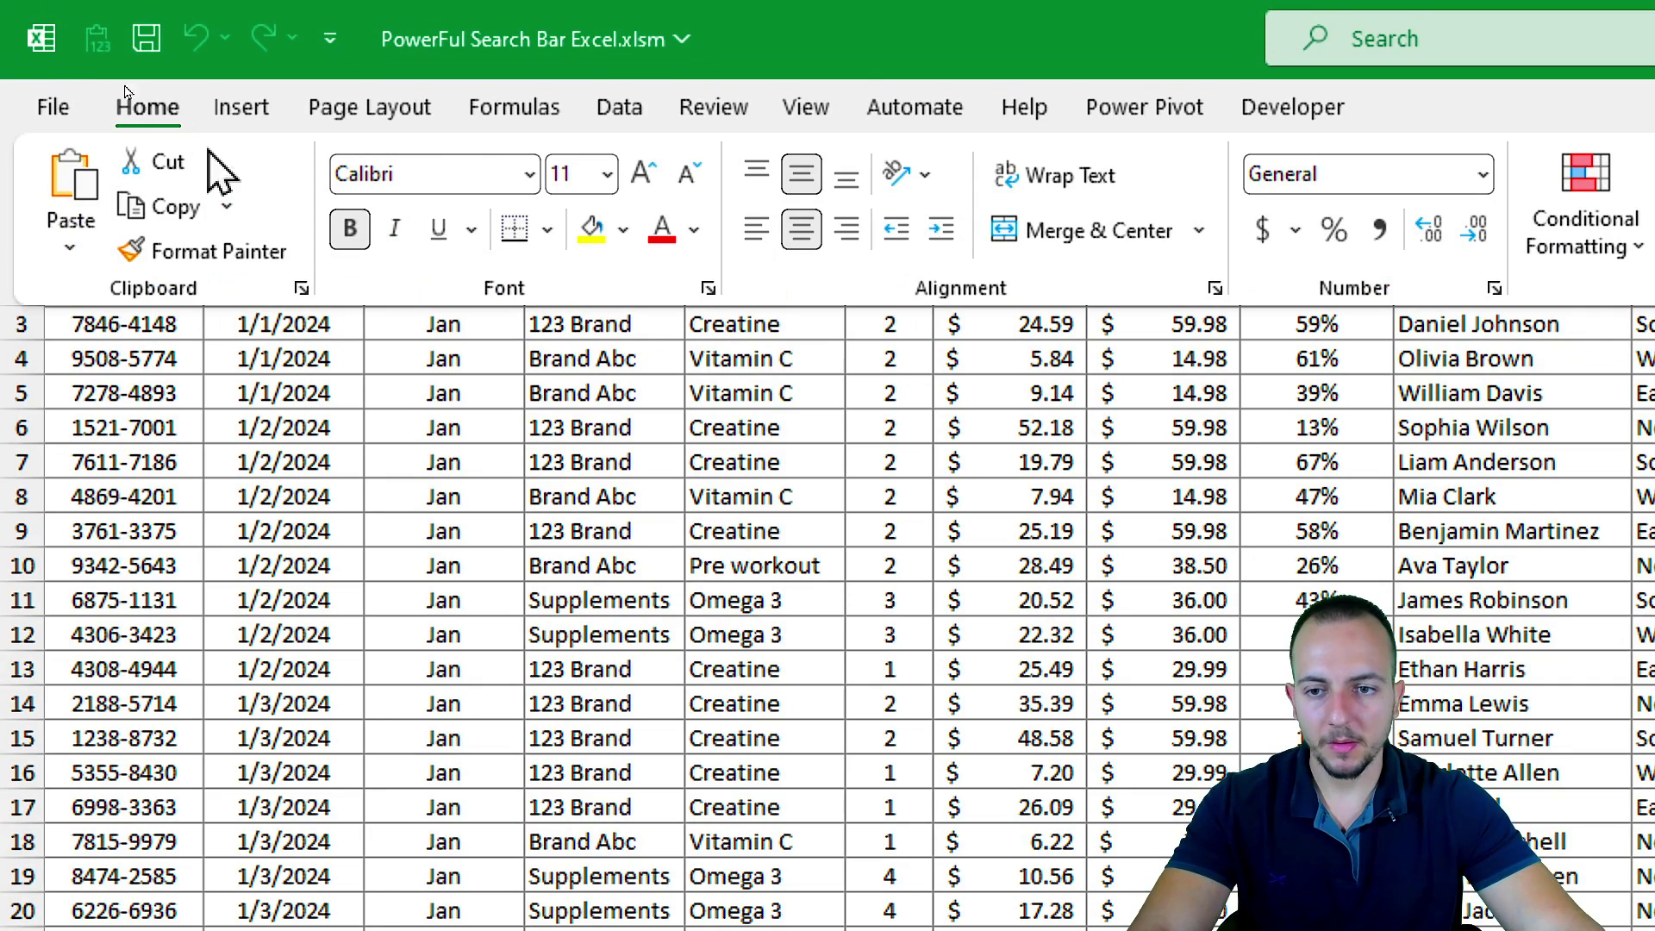
pyautogui.rightClick(463, 289)
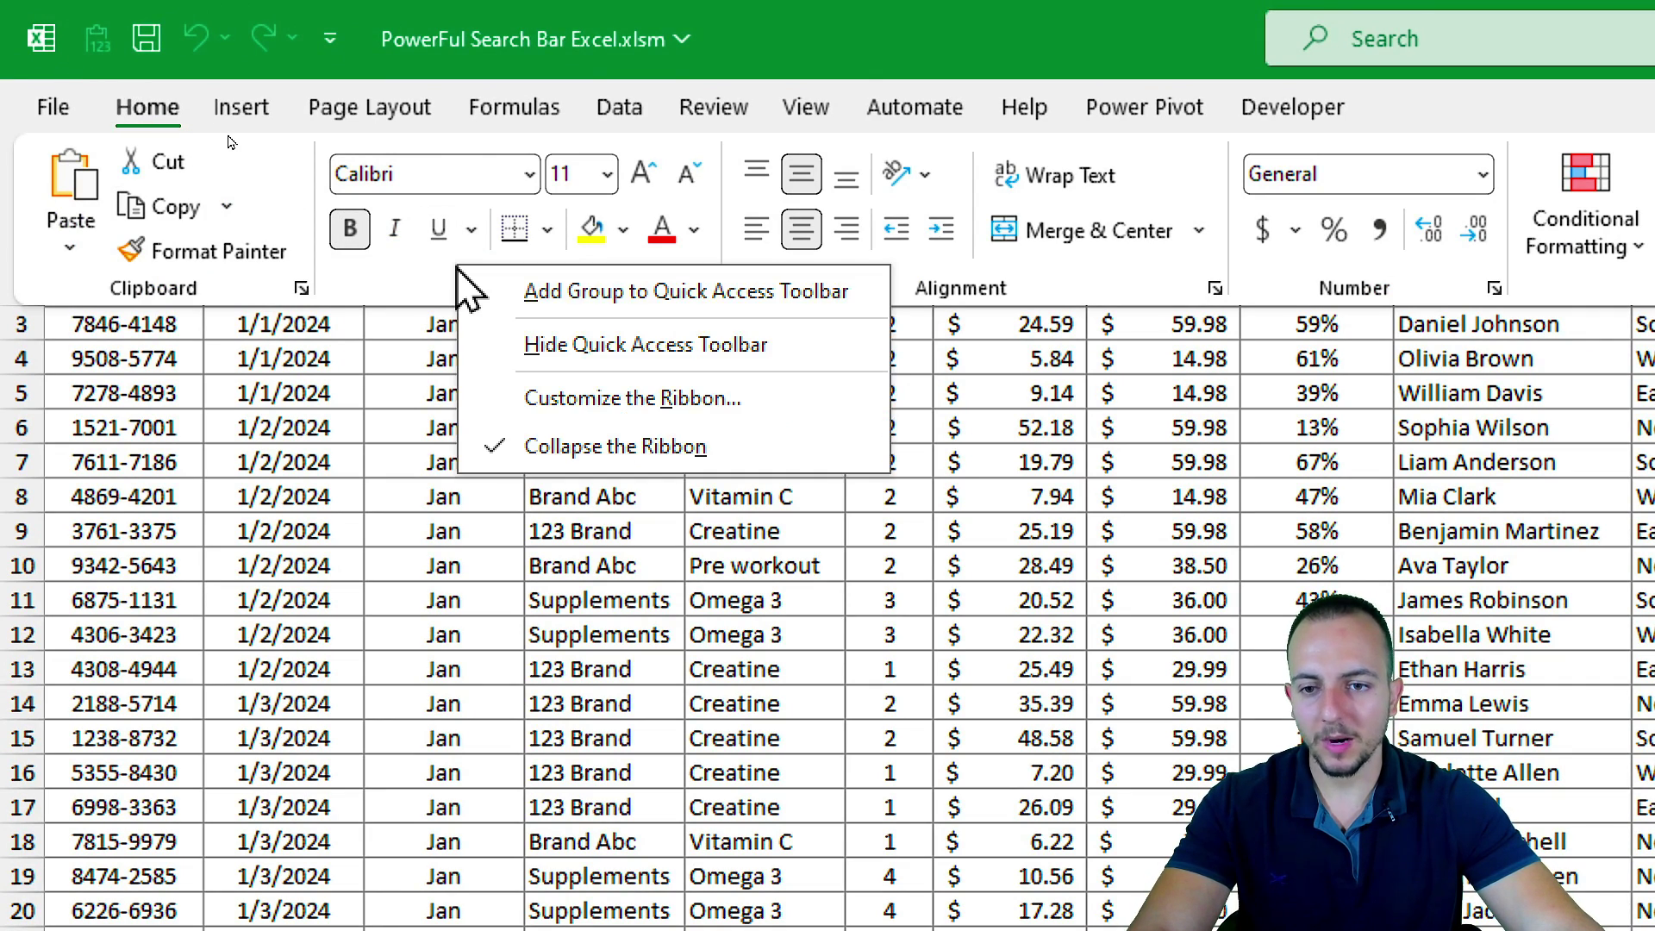
pyautogui.click(657, 403)
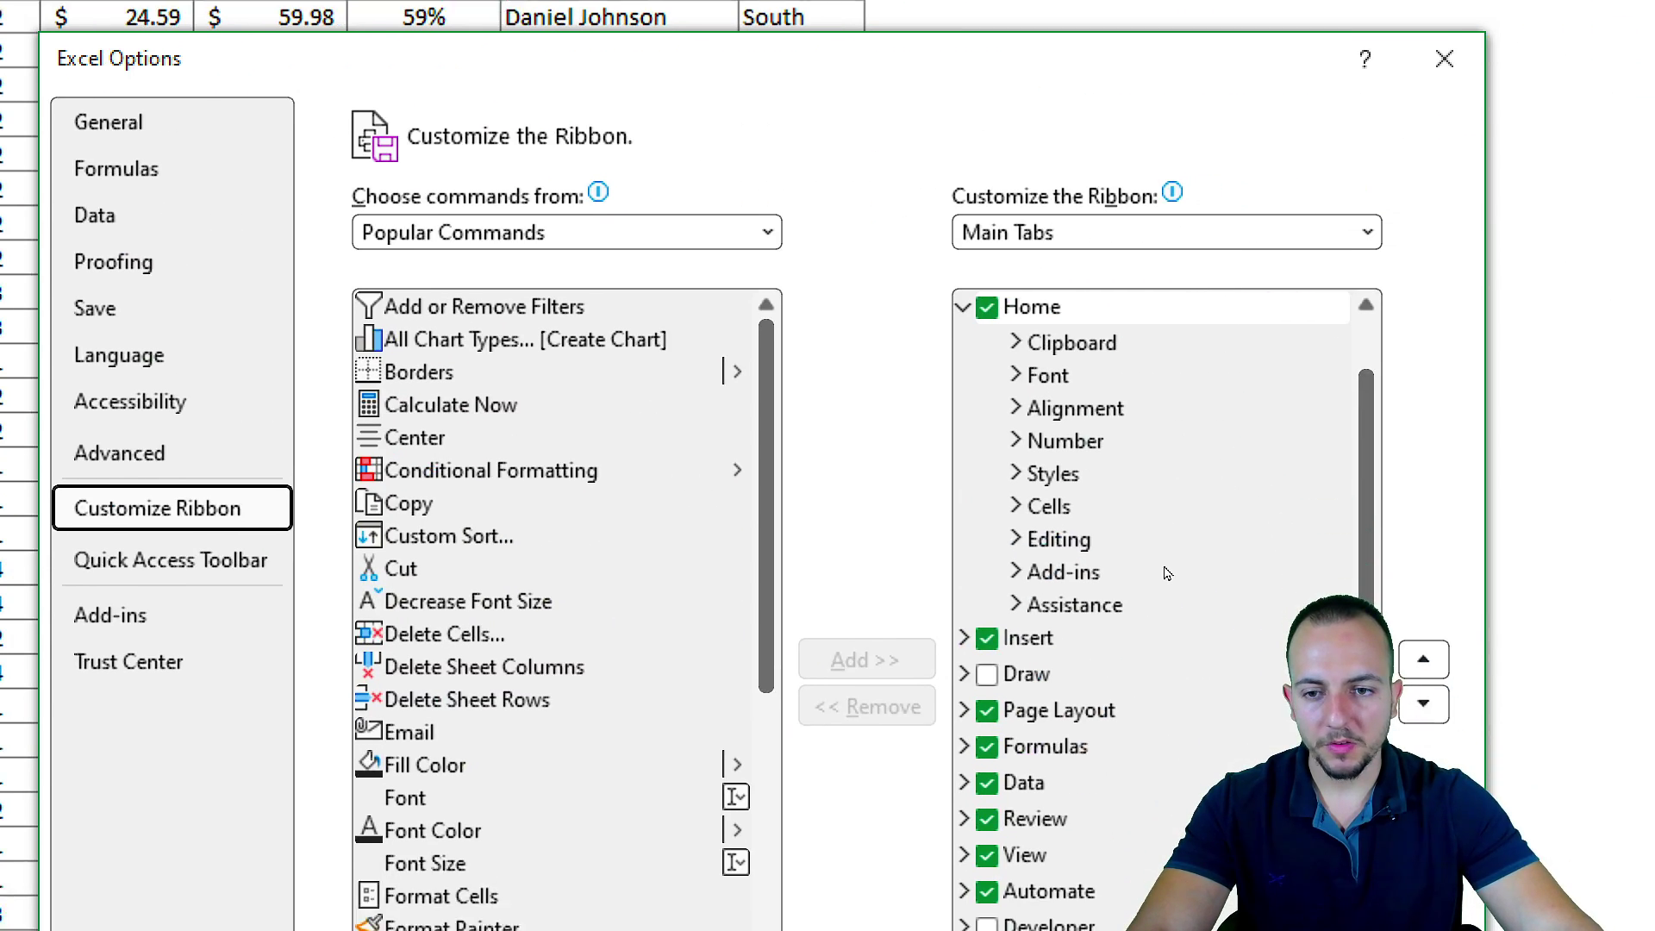
# Step: List the Main Tabs commands, select Developer, confirm the options, and display the Developer macro tools
pyautogui.click(509, 220)
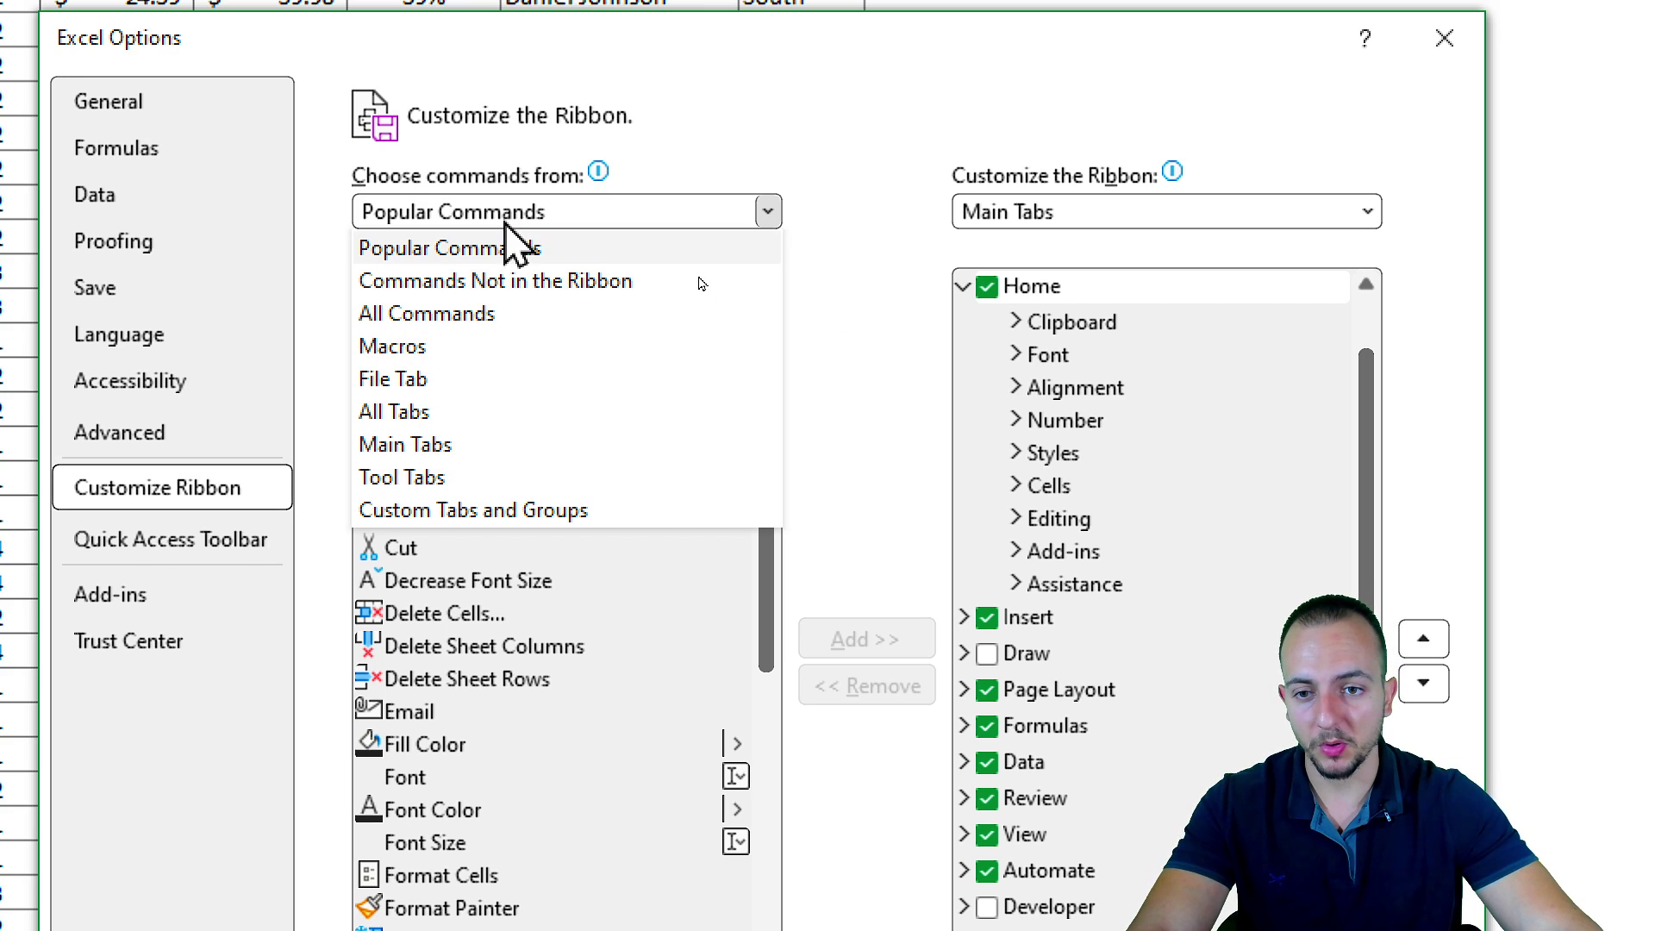
pyautogui.click(428, 445)
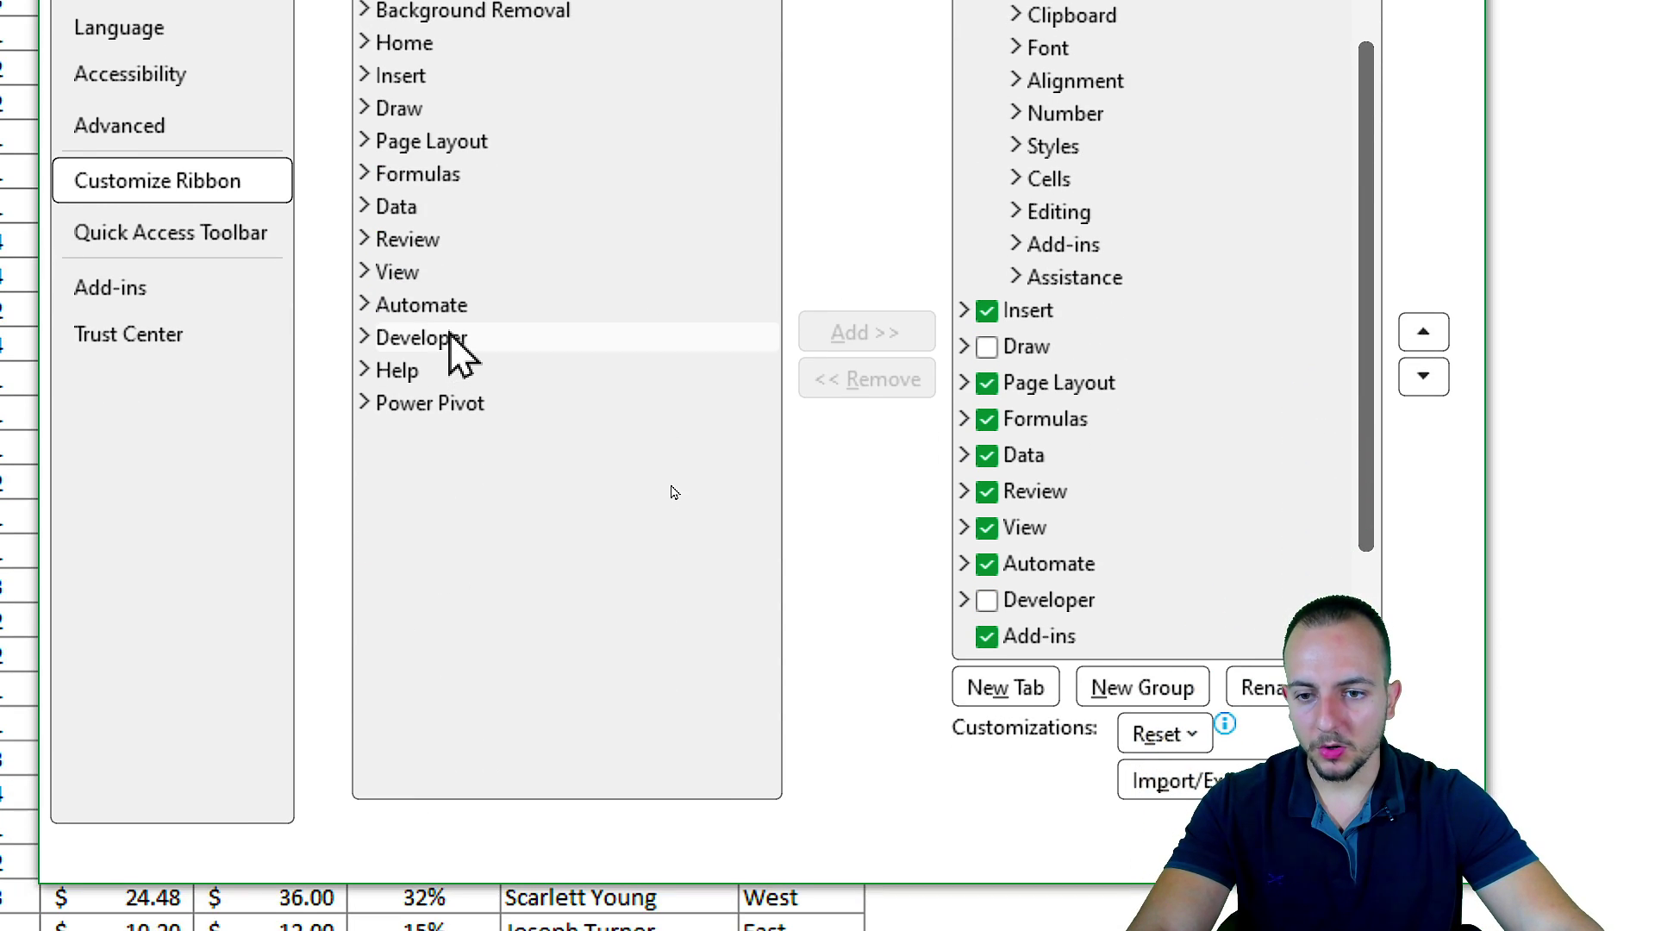
pyautogui.click(452, 338)
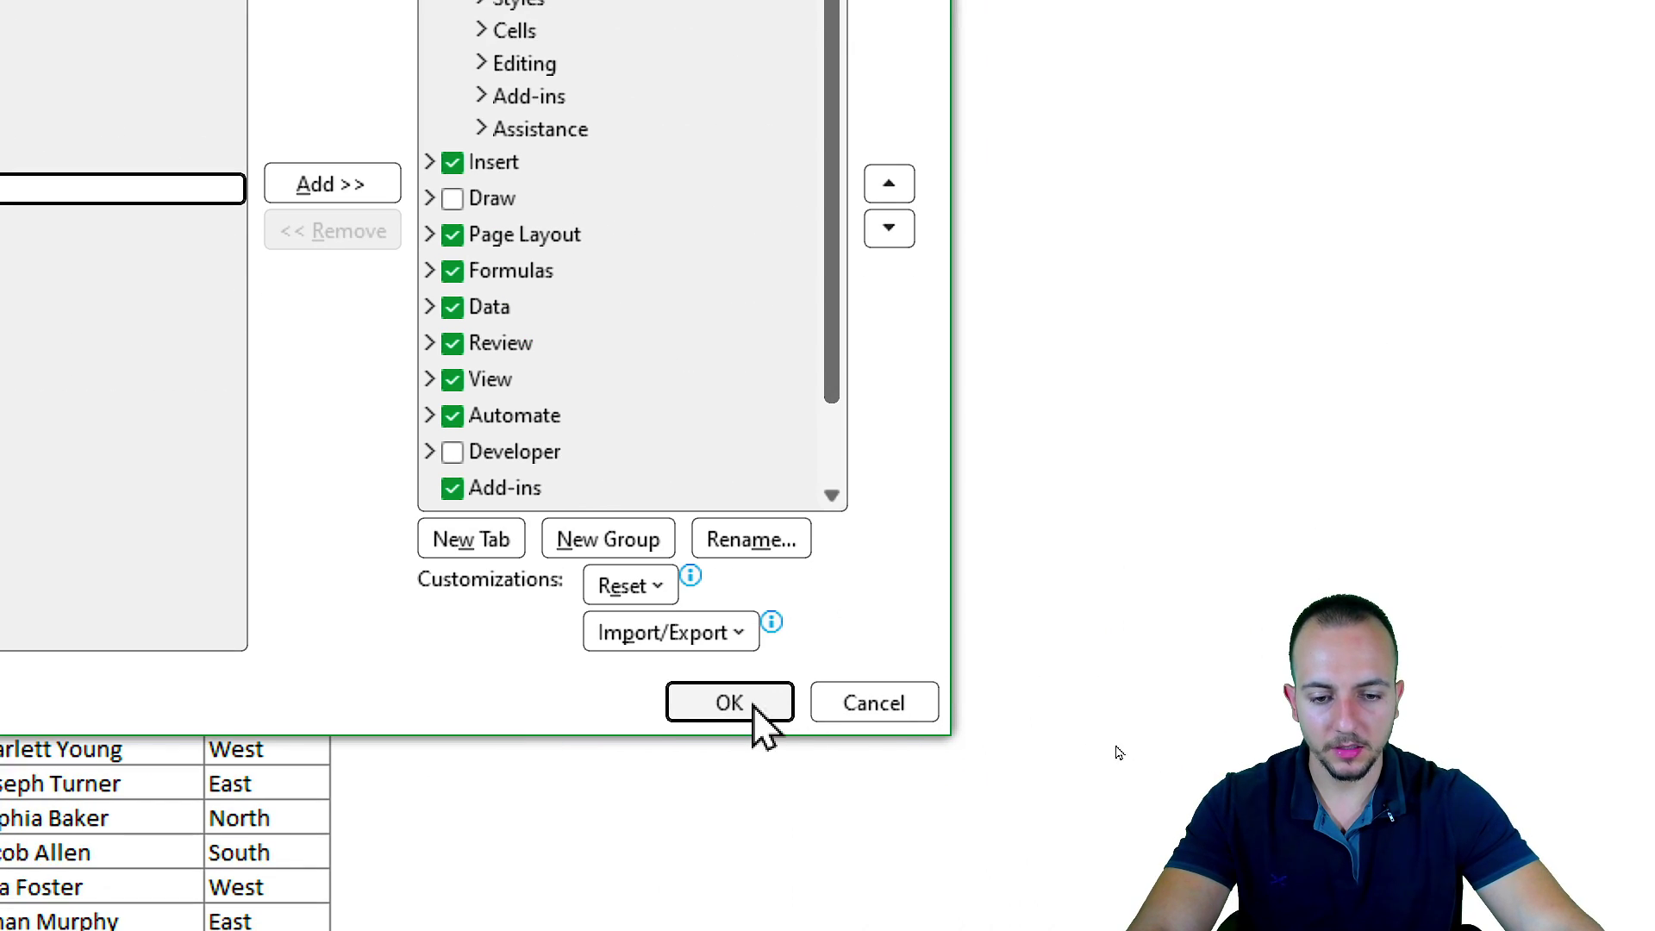
pyautogui.click(754, 705)
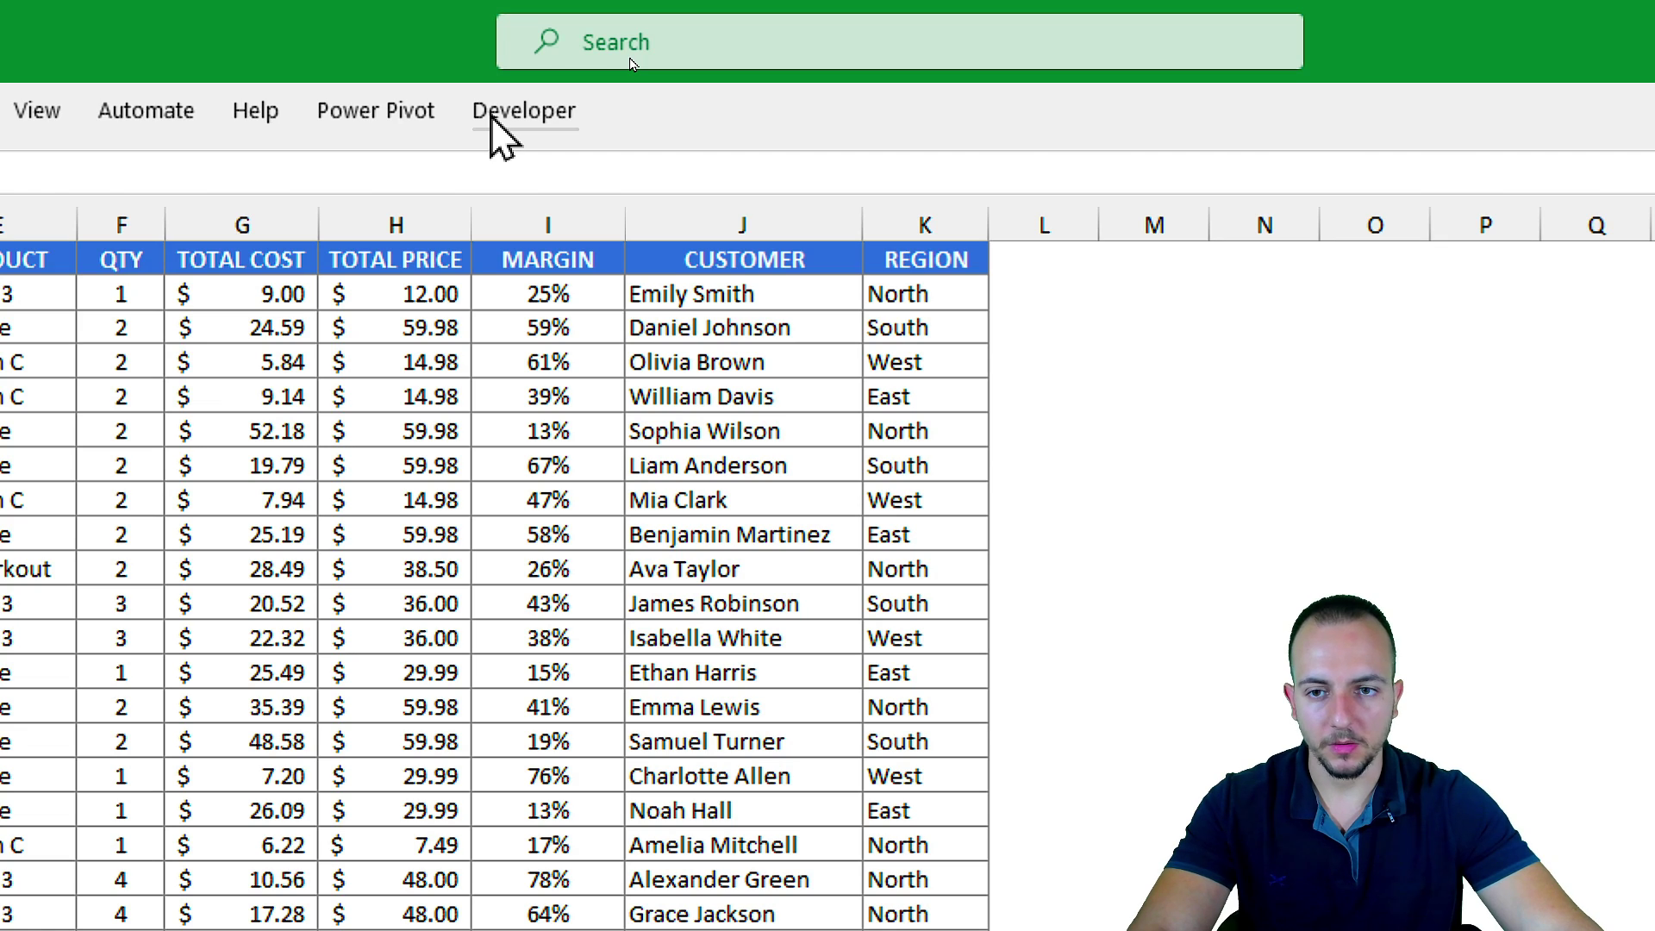
pyautogui.click(491, 118)
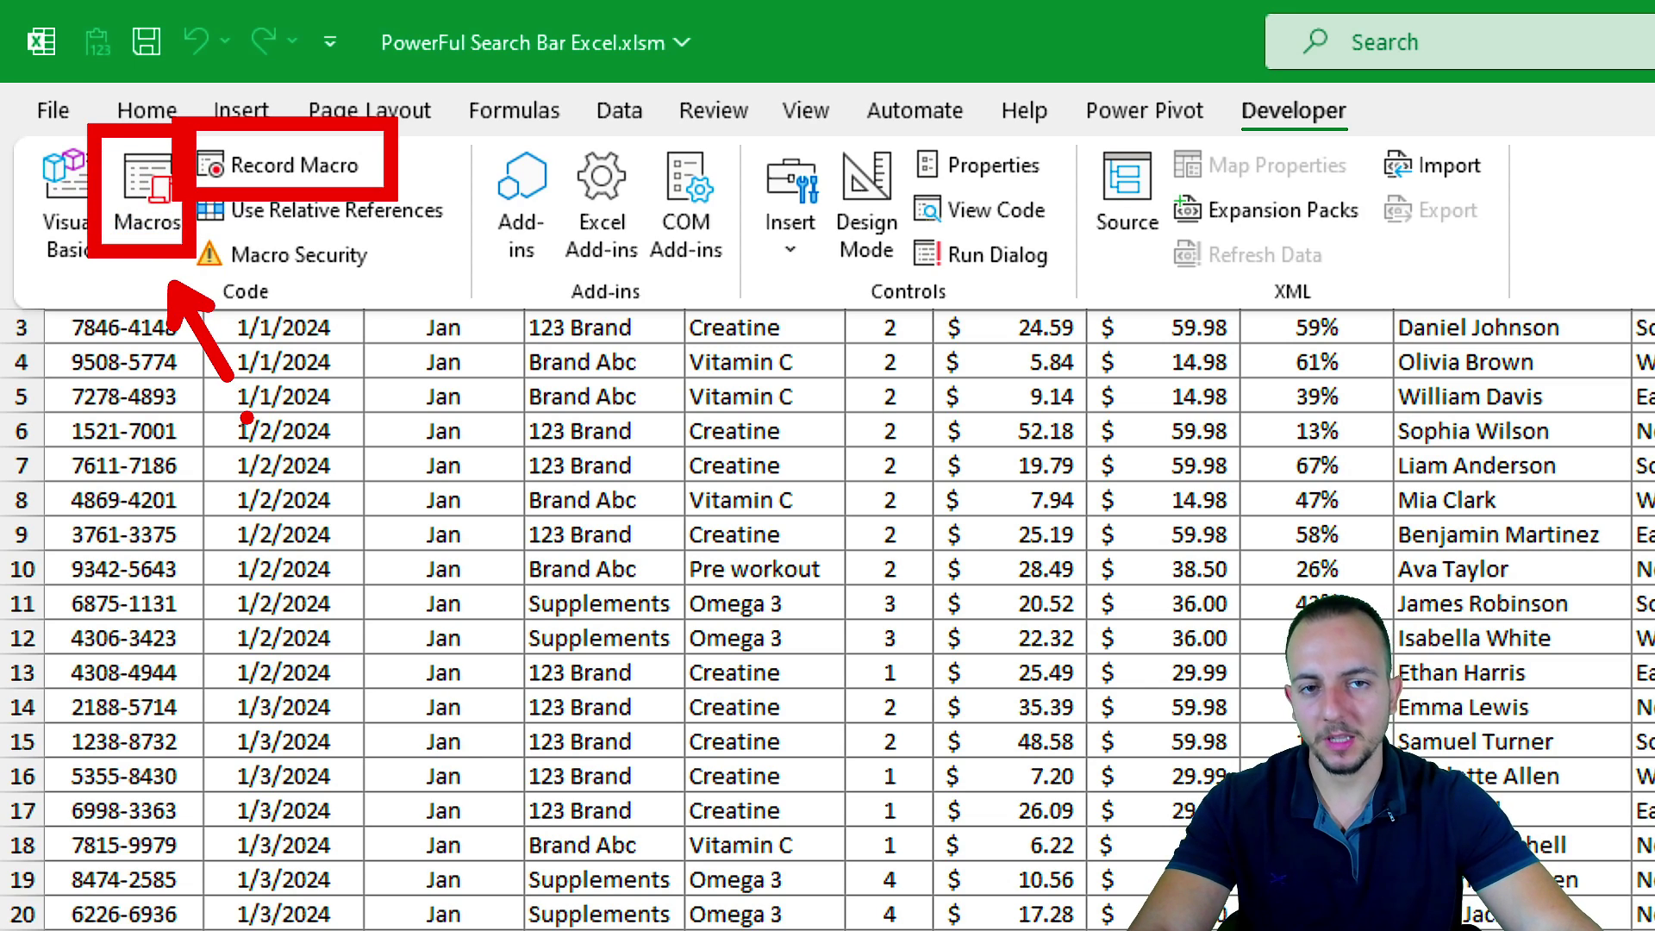
pyautogui.click(247, 417)
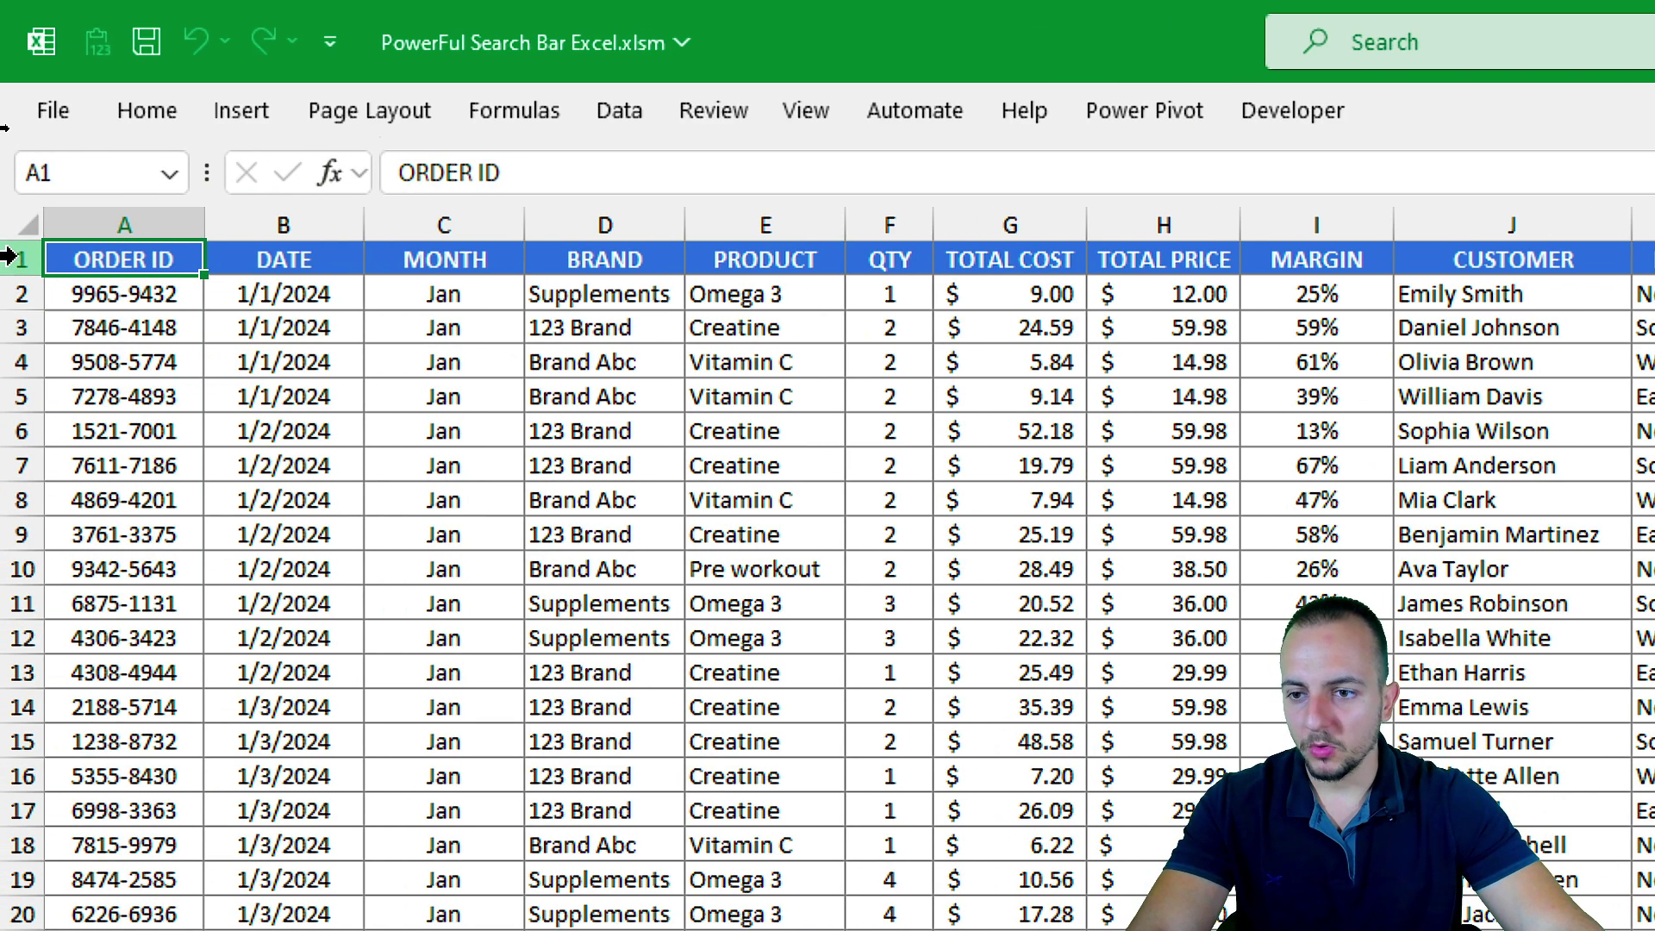
# Step: Insert three blank rows above the header row of the order table
pyautogui.click(7, 255)
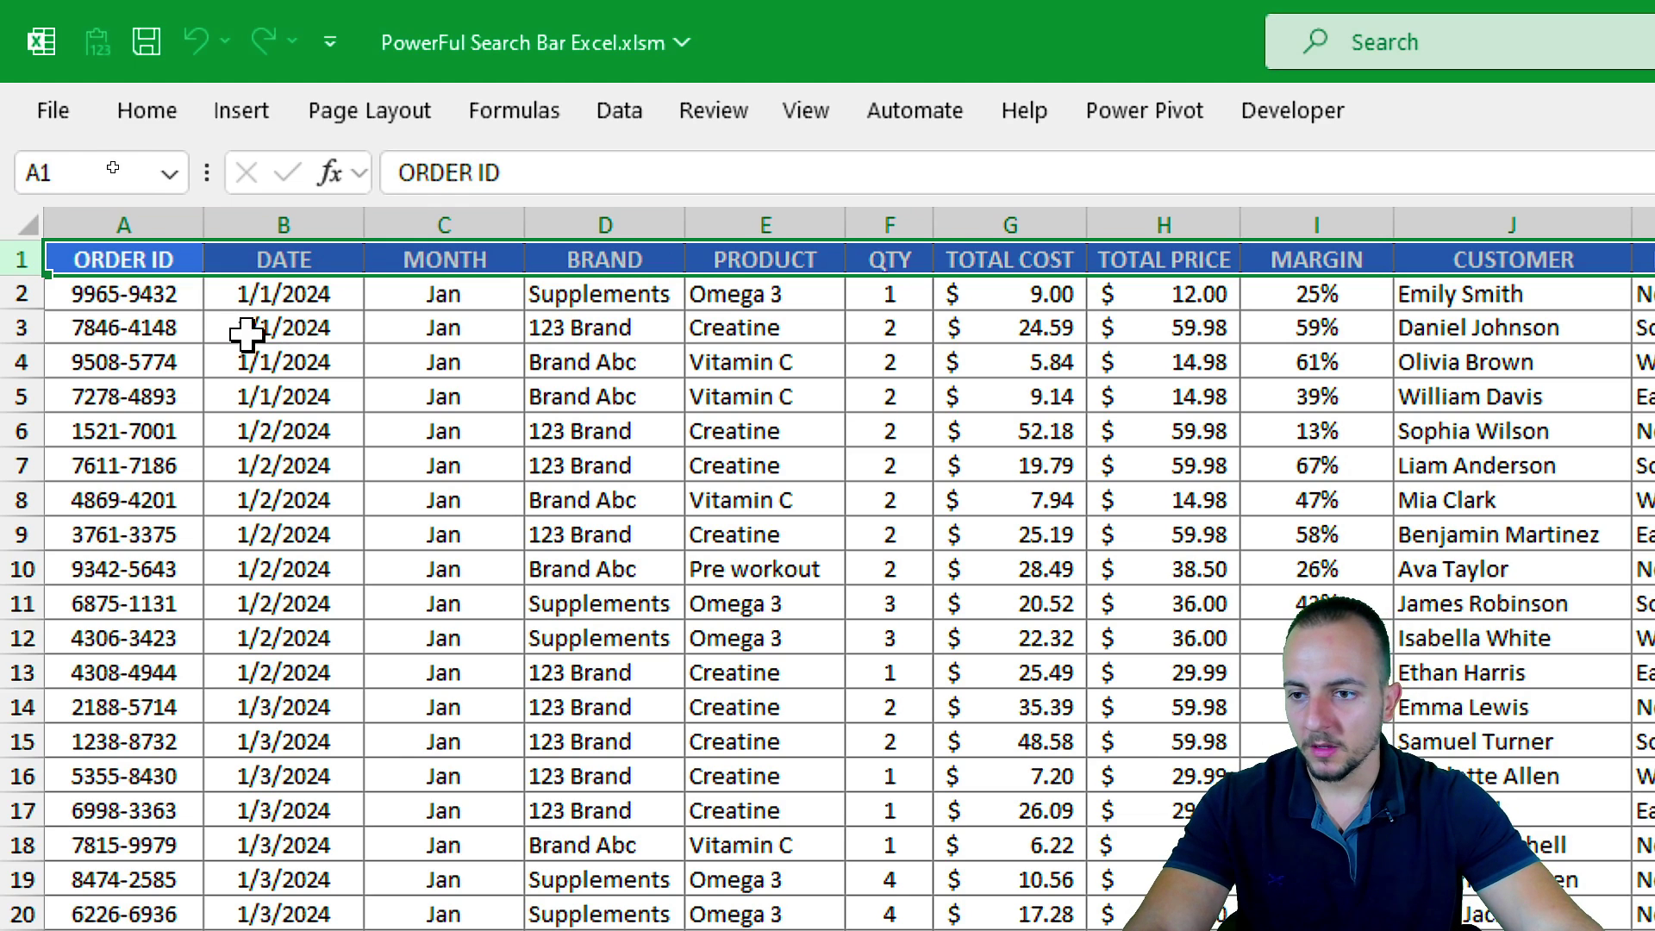
pyautogui.click(13, 289)
pyautogui.click(12, 262)
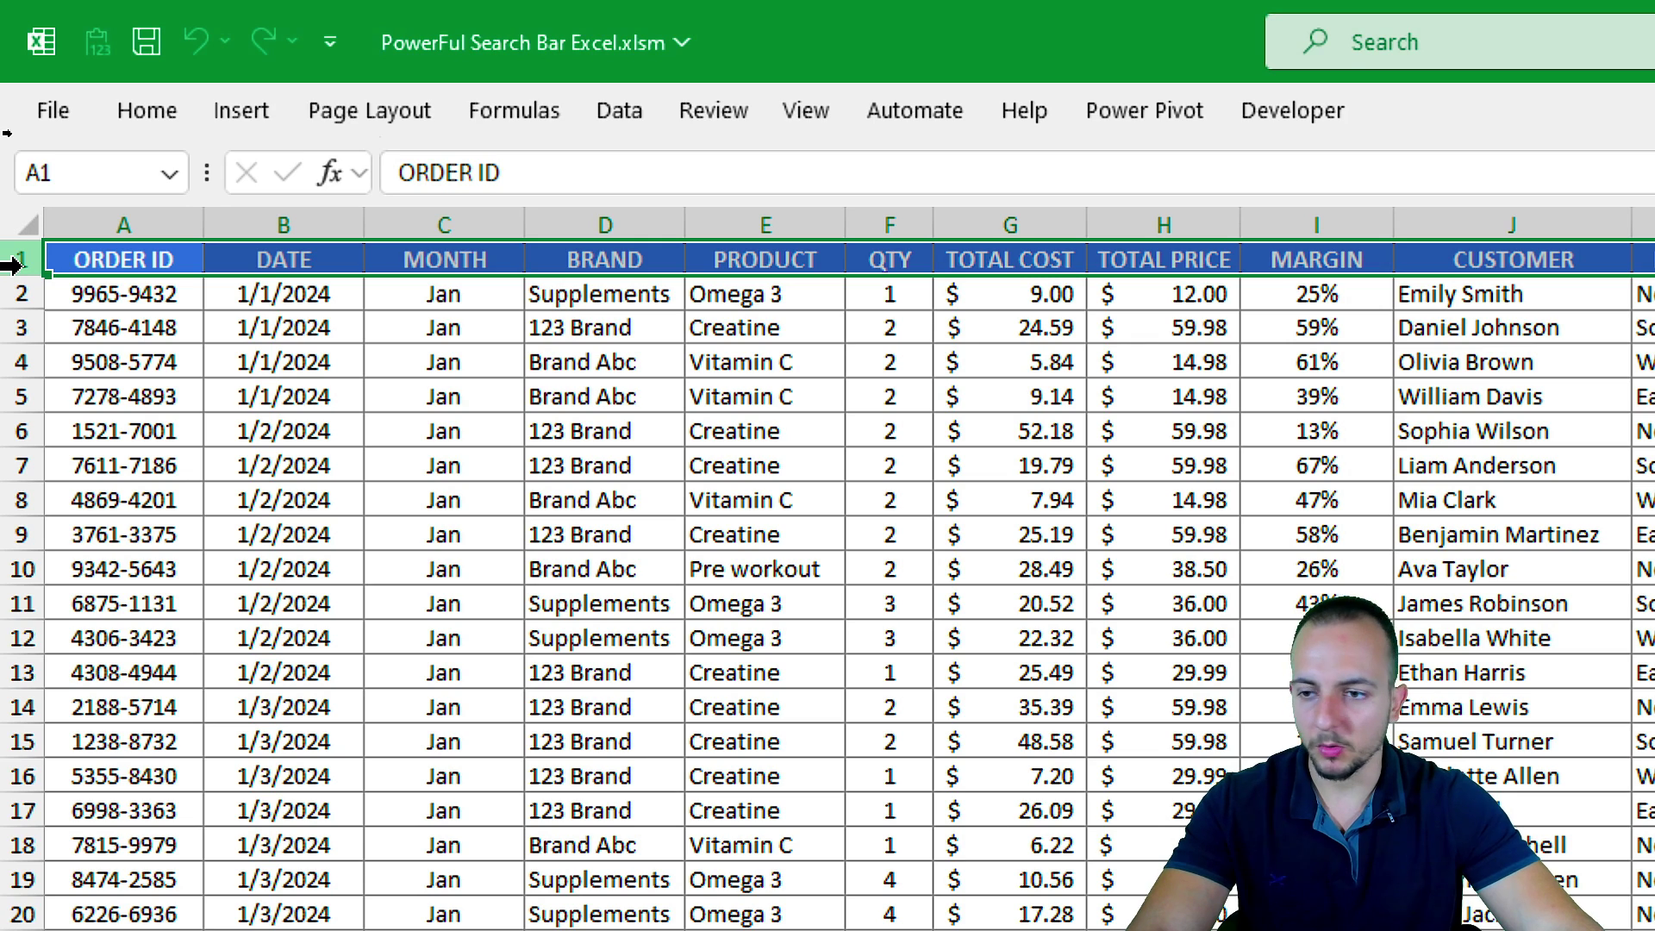
pyautogui.rightClick(21, 264)
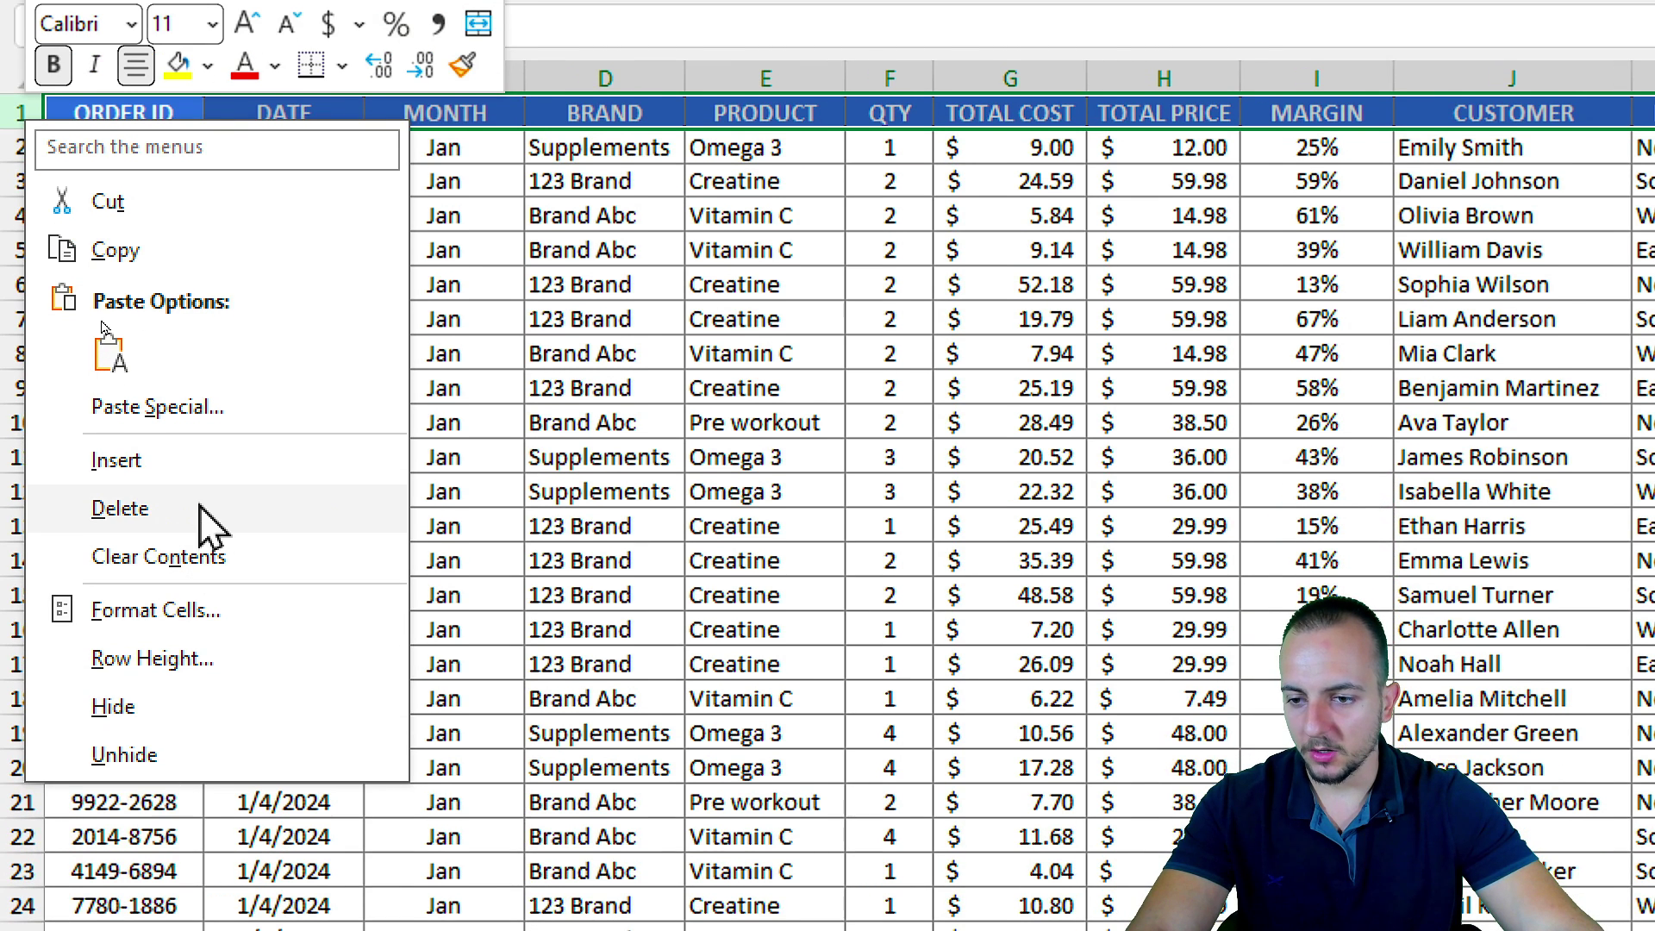
pyautogui.click(116, 459)
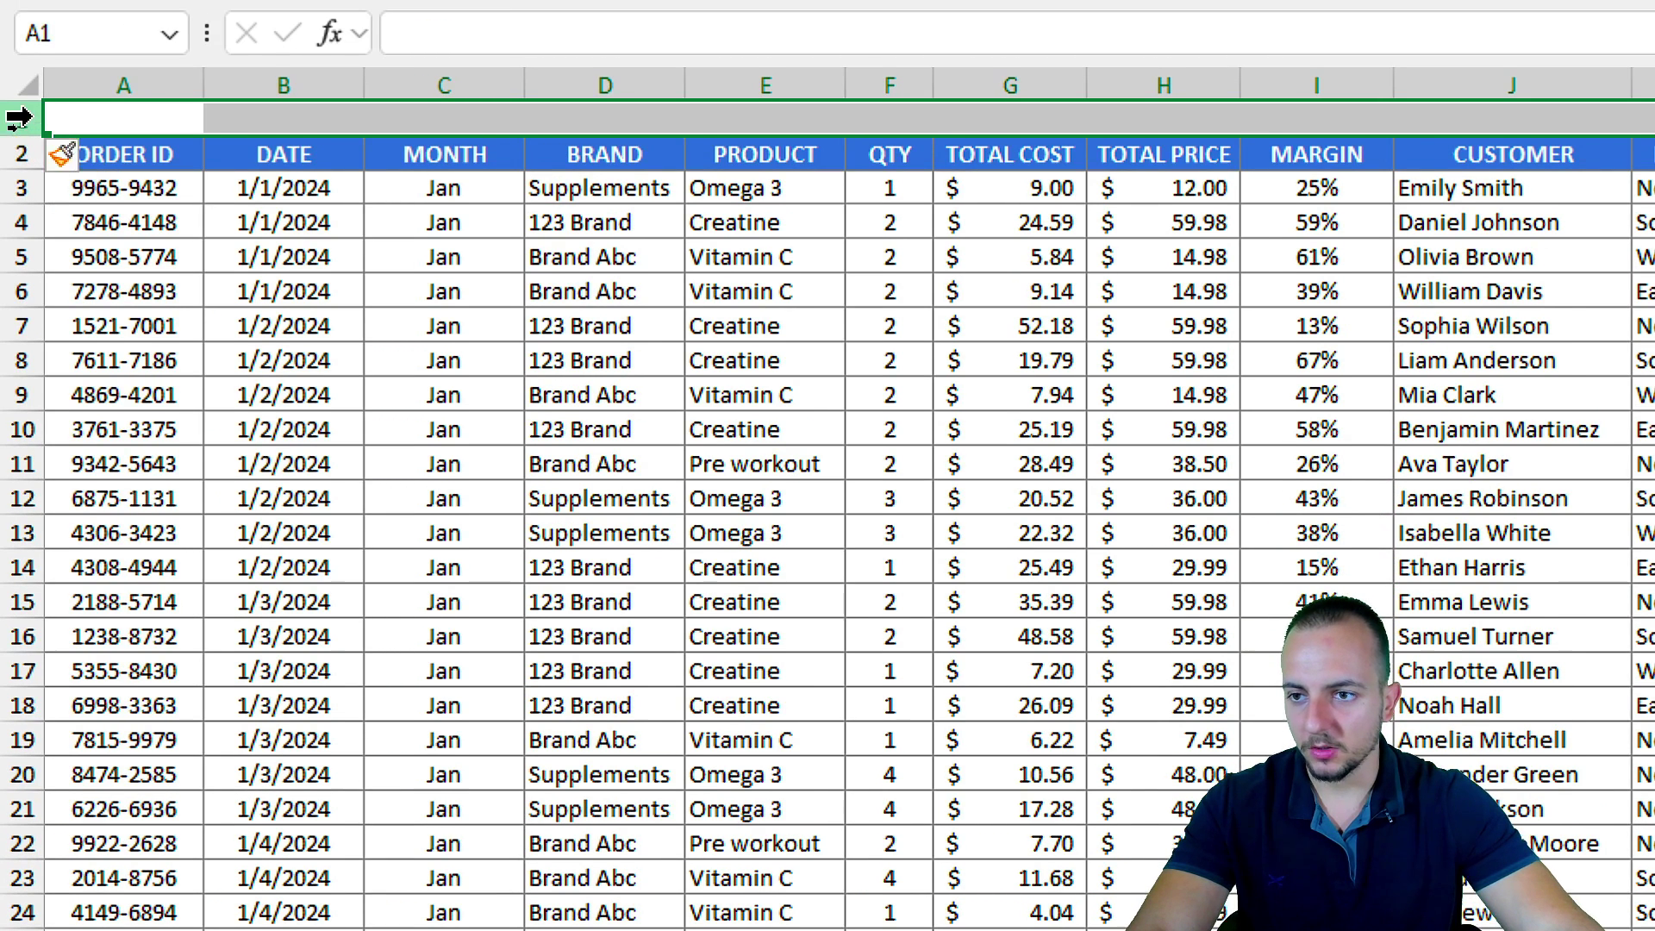
pyautogui.rightClick(33, 114)
pyautogui.click(153, 463)
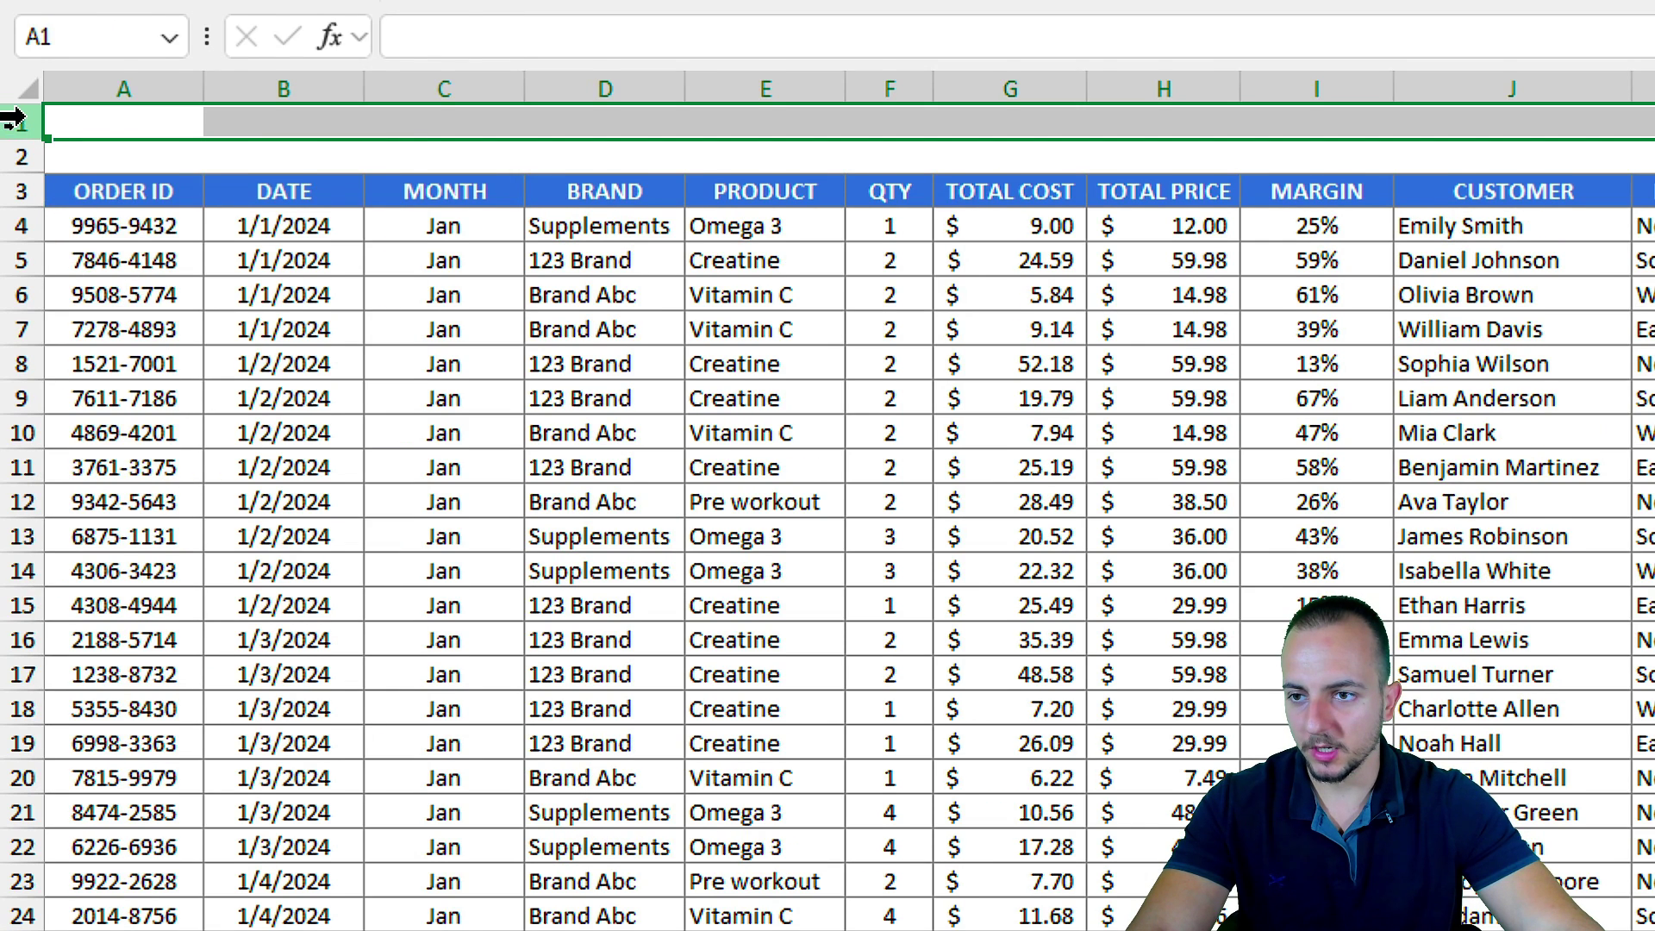
pyautogui.rightClick(22, 121)
pyautogui.click(152, 472)
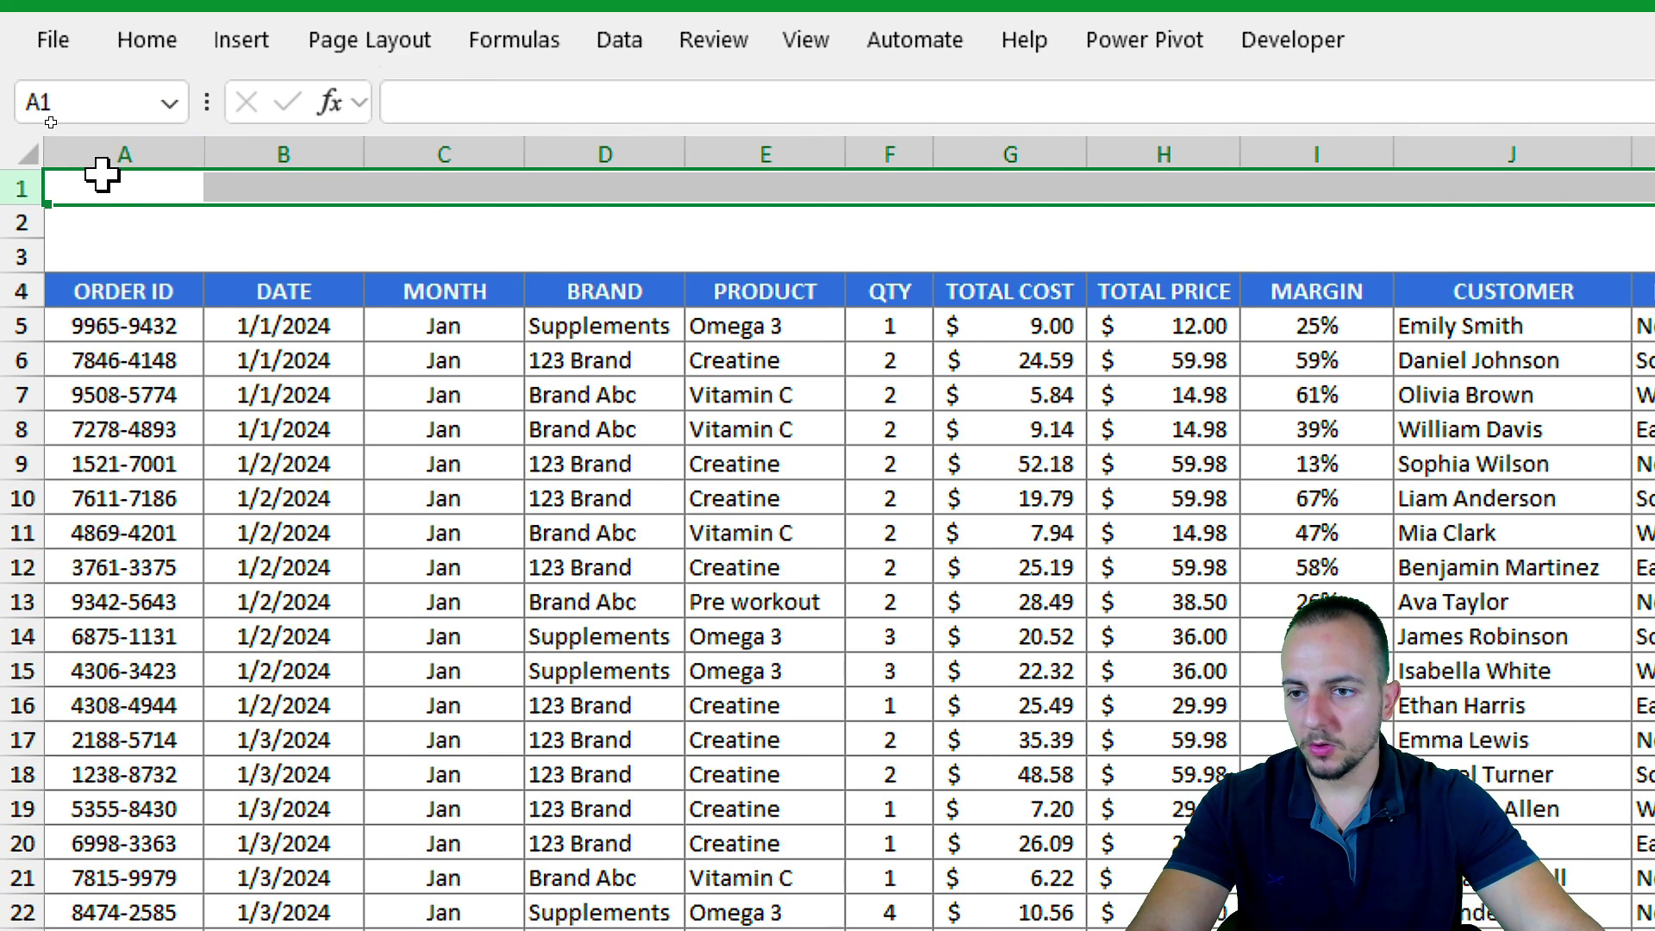
# Step: Look through the order table's rows and its ORDER ID, DATE, MONTH, BRAND and CUSTOMER columns
pyautogui.click(129, 192)
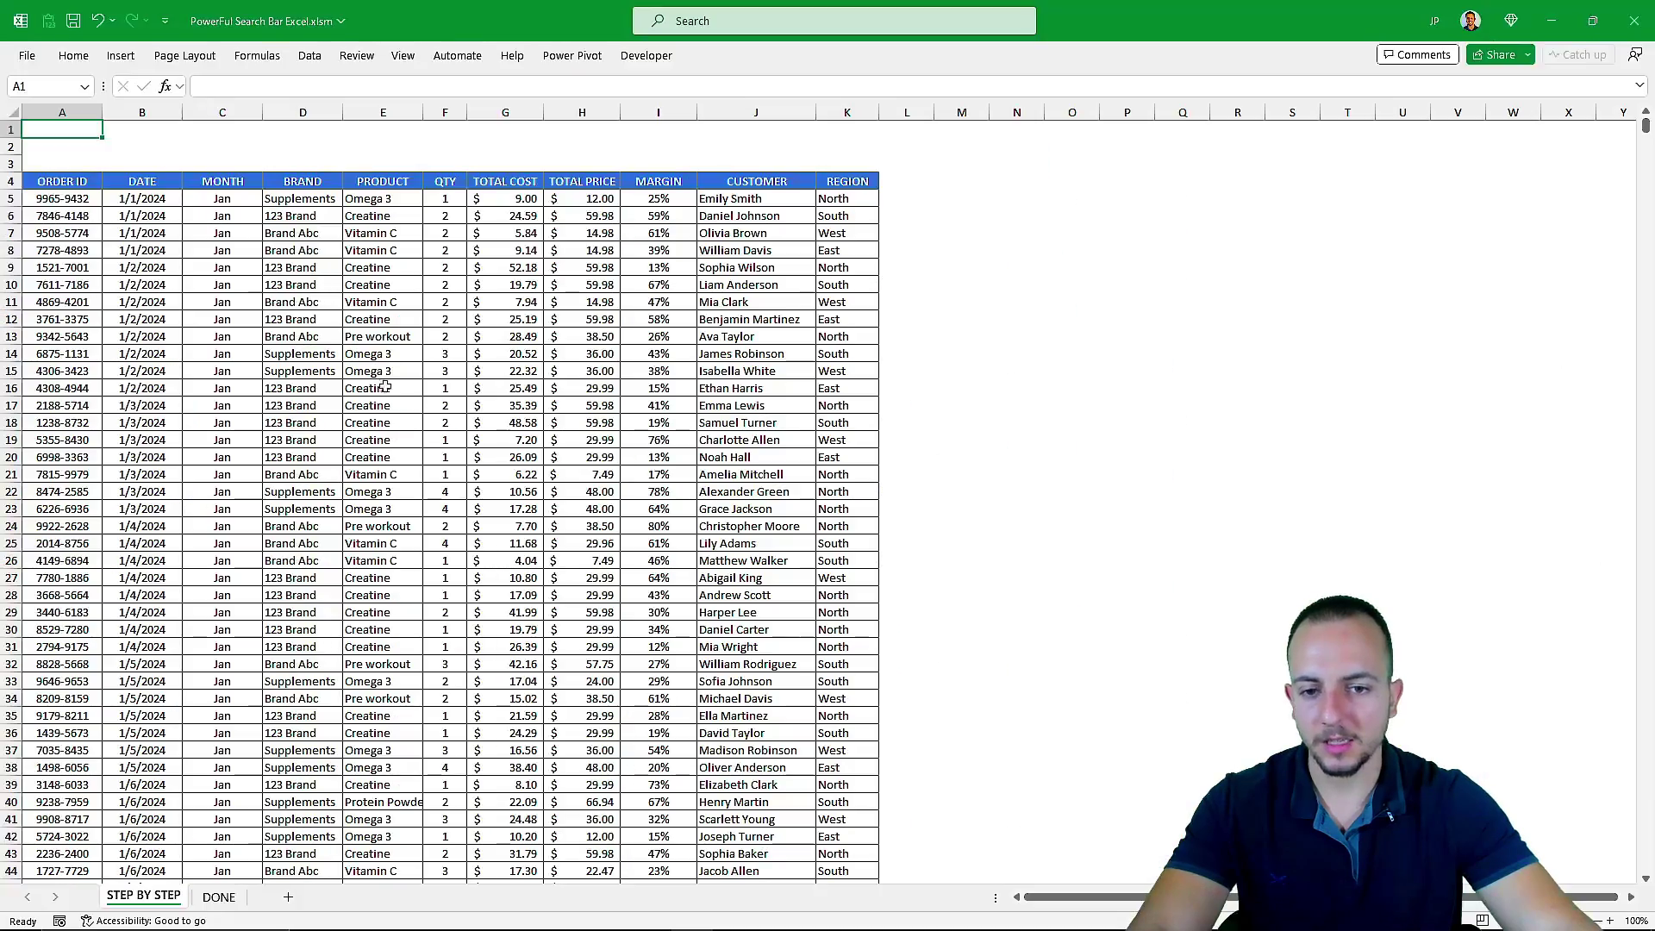
pyautogui.scroll(-9, 843, 740)
pyautogui.scroll(9, 422, 405)
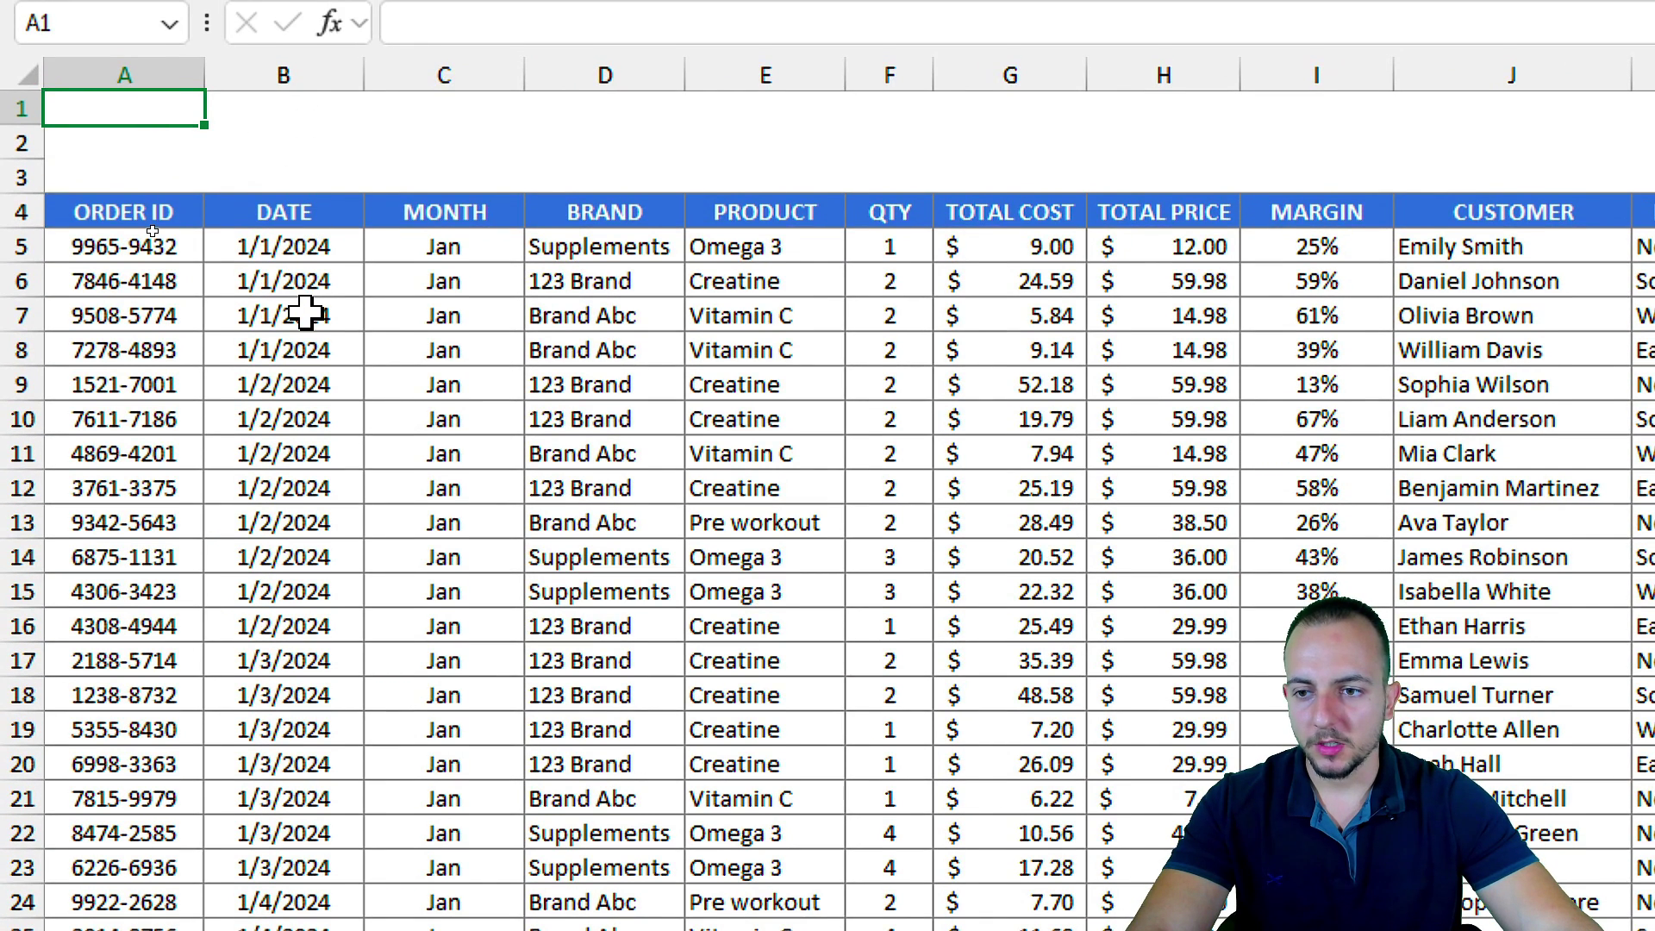
pyautogui.hotkey('ctrl', 'space')
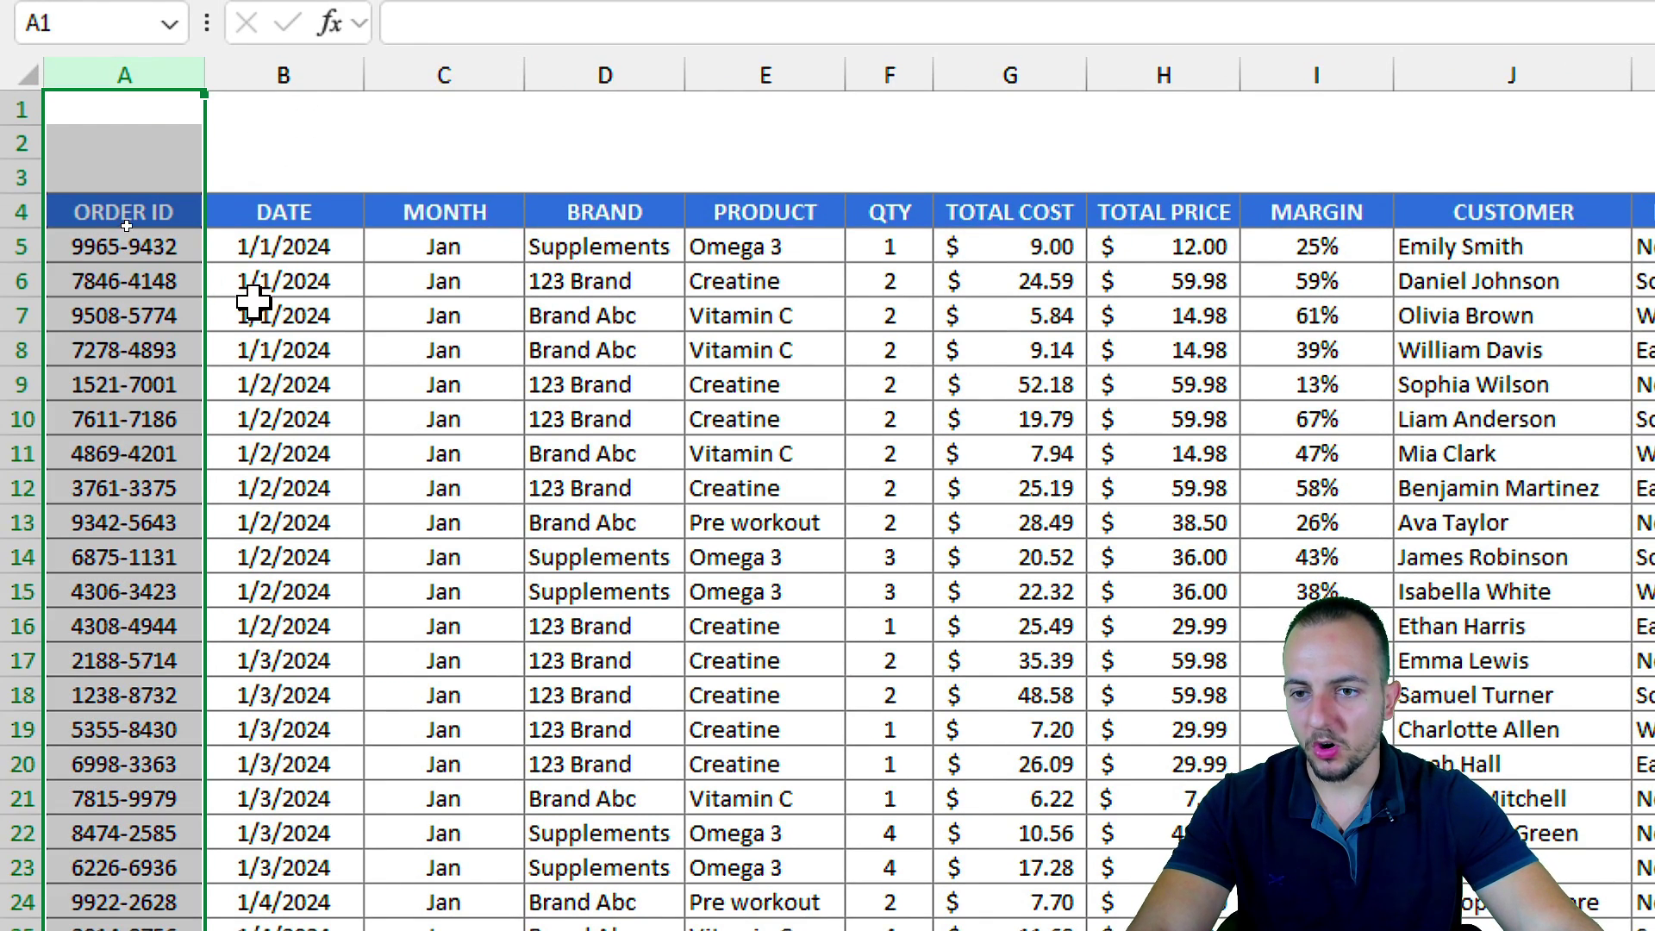
pyautogui.click(303, 316)
pyautogui.hotkey('ctrl', 'space')
pyautogui.click(505, 370)
pyautogui.hotkey('ctrl', 'space')
pyautogui.click(655, 385)
pyautogui.hotkey('ctrl', 'space')
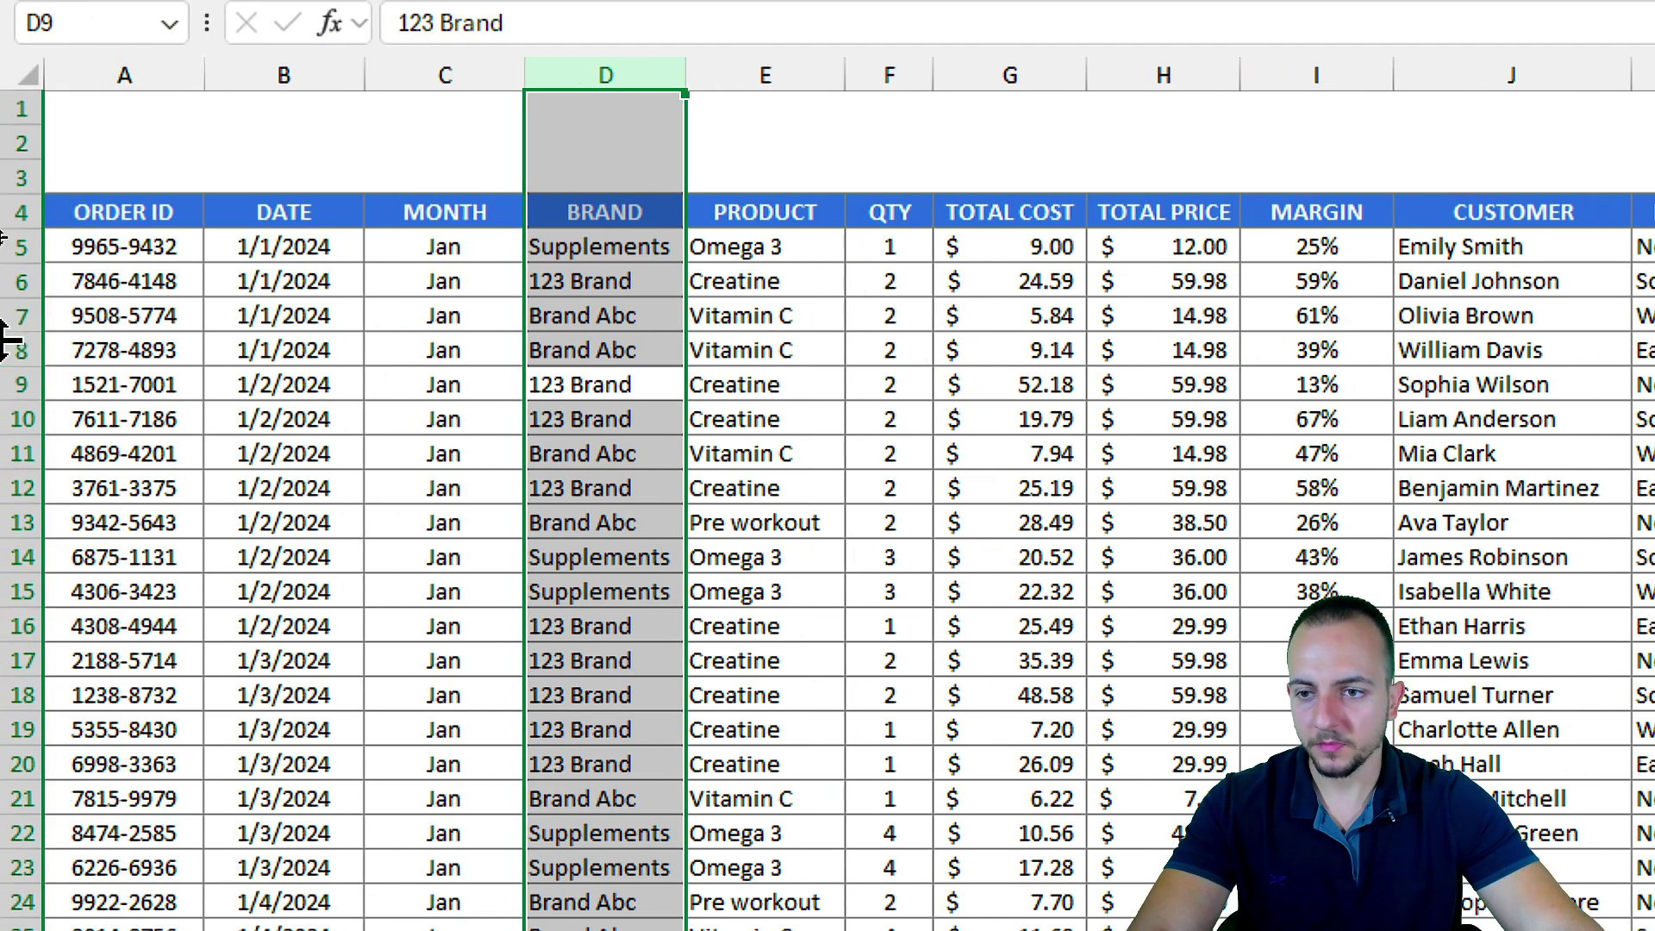
pyautogui.moveTo(125, 111); pyautogui.dragTo(168, 116)
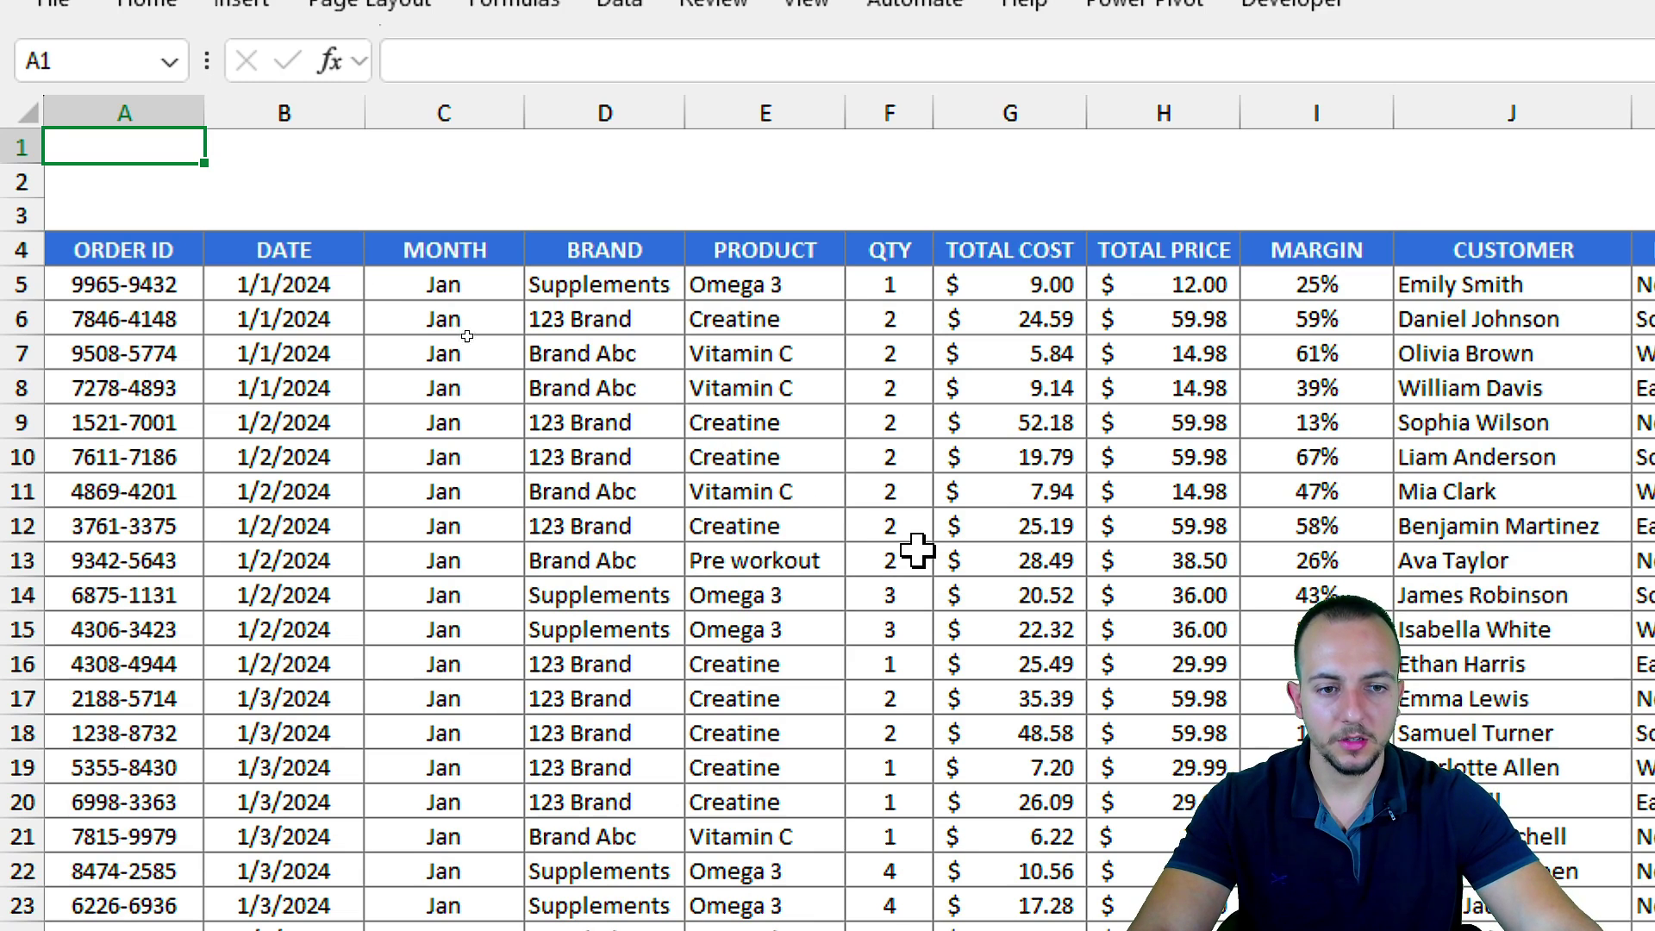
pyautogui.moveTo(1579, 280); pyautogui.dragTo(1564, 370)
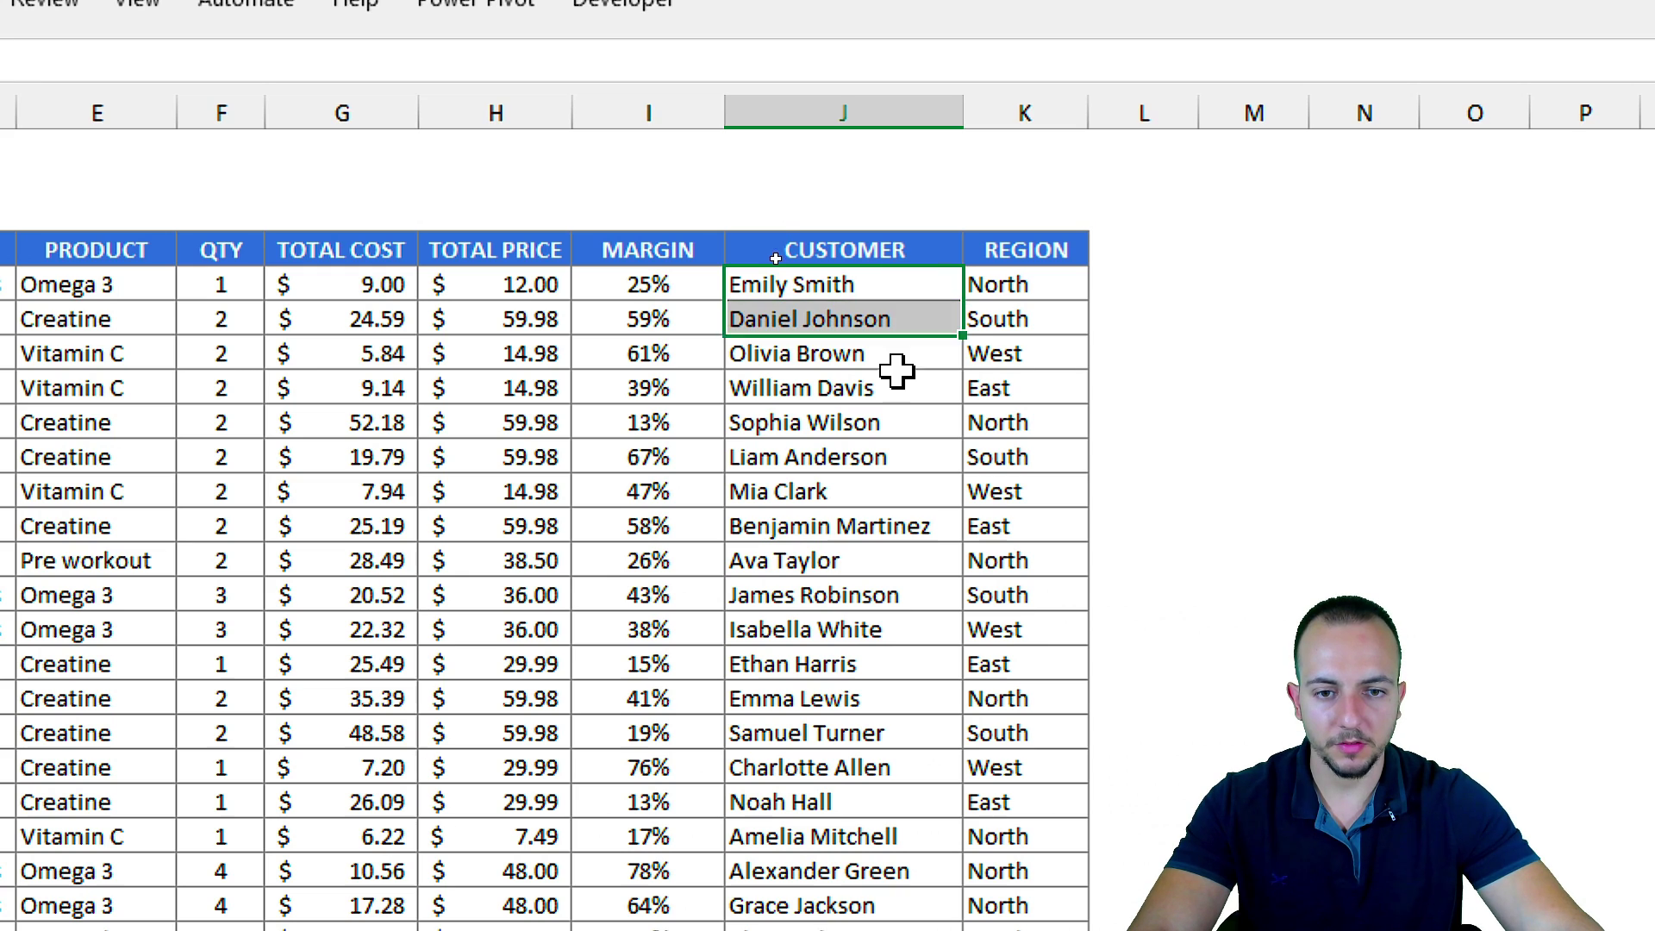
pyautogui.moveTo(896, 371); pyautogui.dragTo(879, 421)
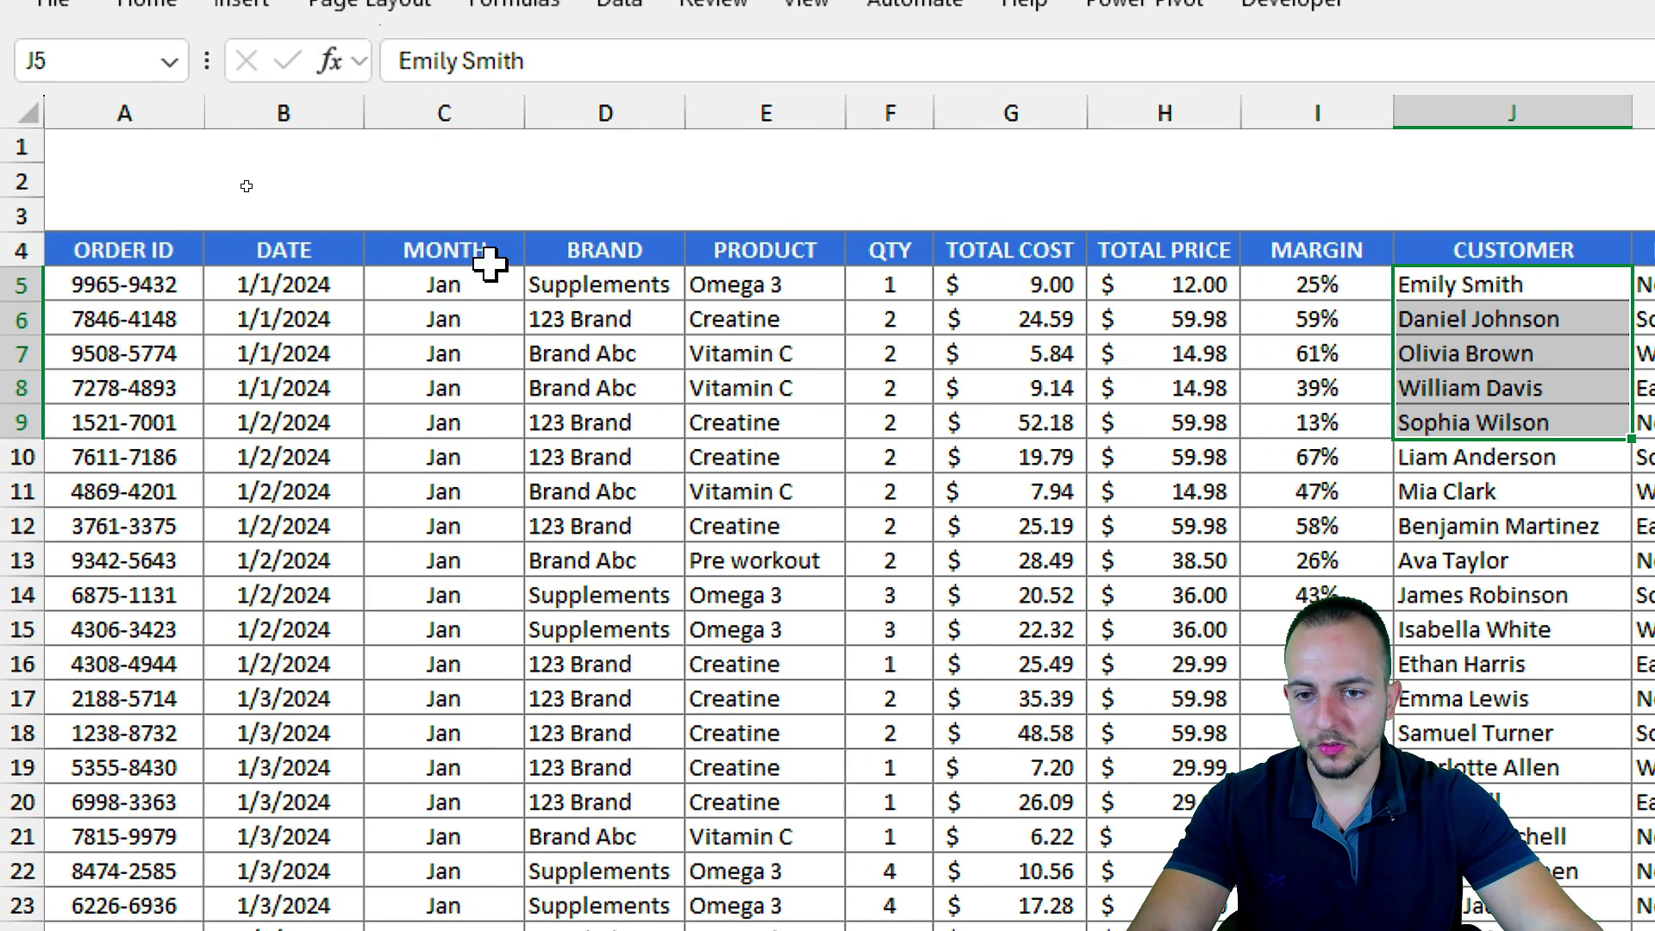
# Step: Copy the MONTH header and its first entry to A1, and clear the copied month in A2
pyautogui.moveTo(487, 259); pyautogui.dragTo(482, 274)
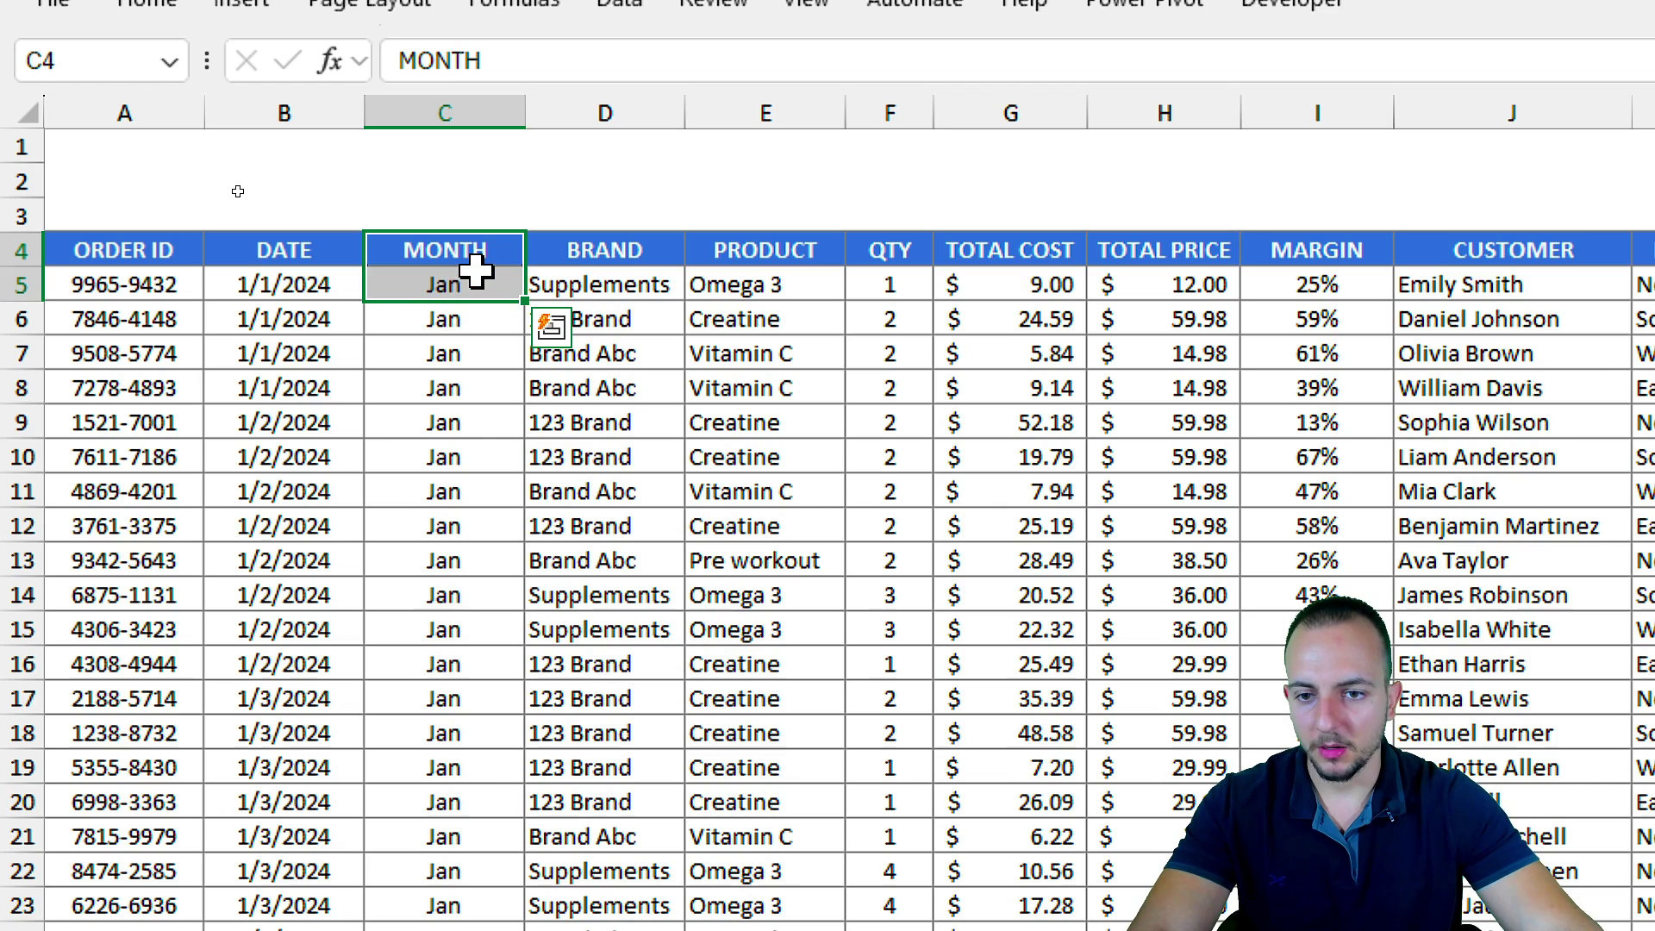
pyautogui.rightClick(439, 265)
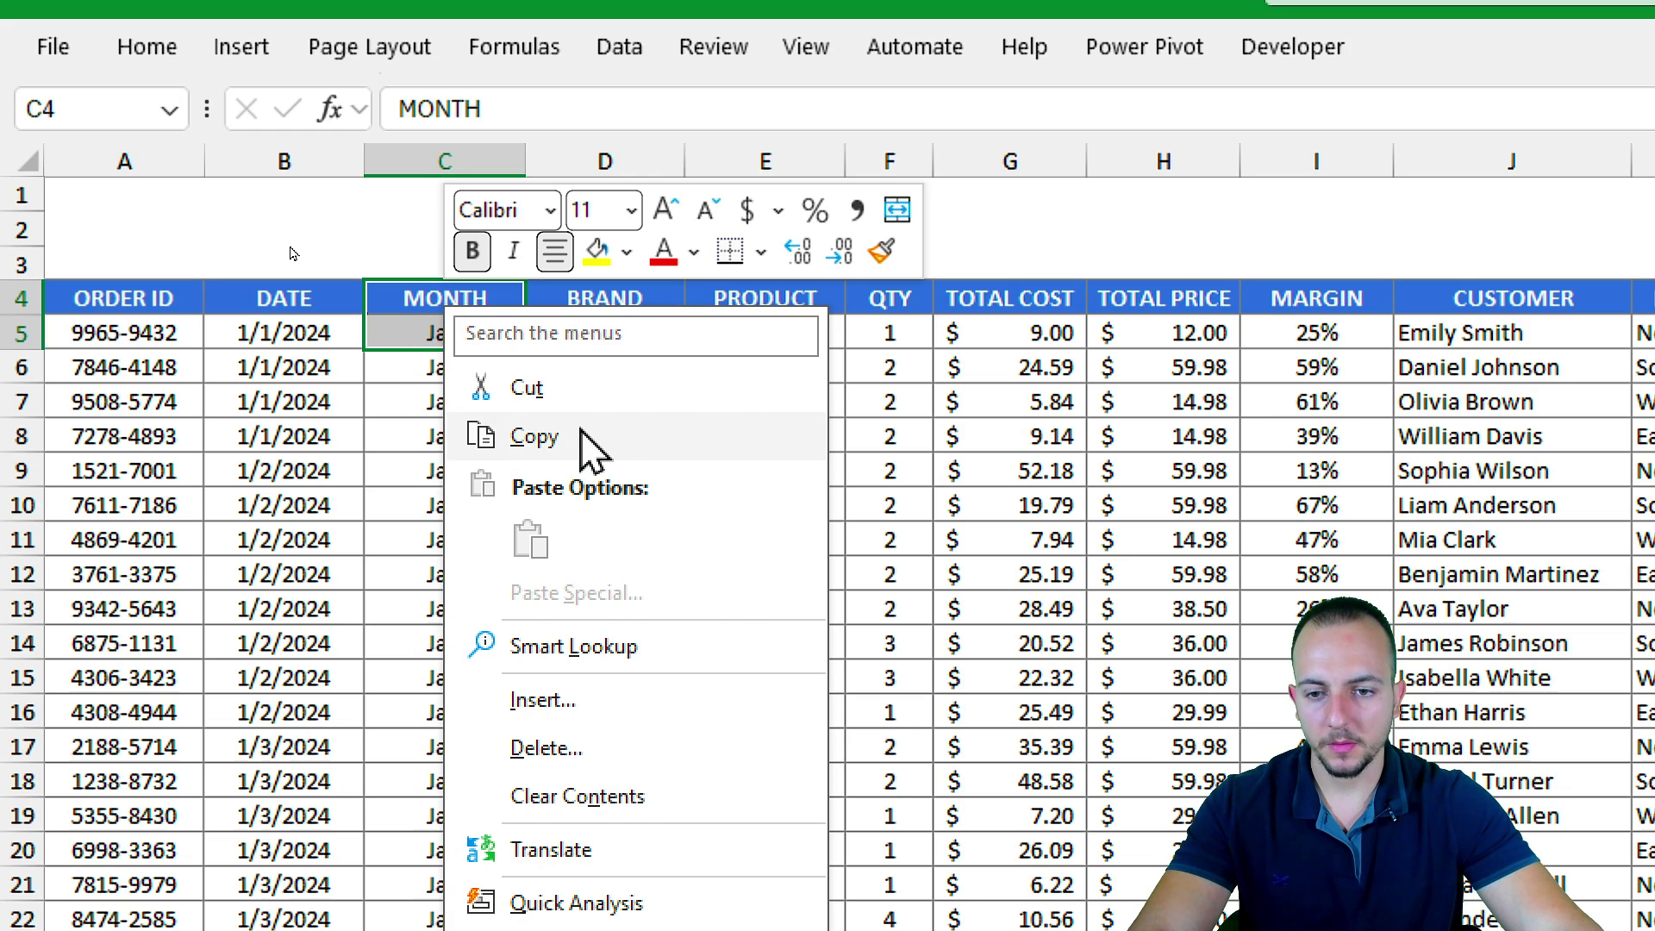
pyautogui.click(534, 437)
pyautogui.click(90, 199)
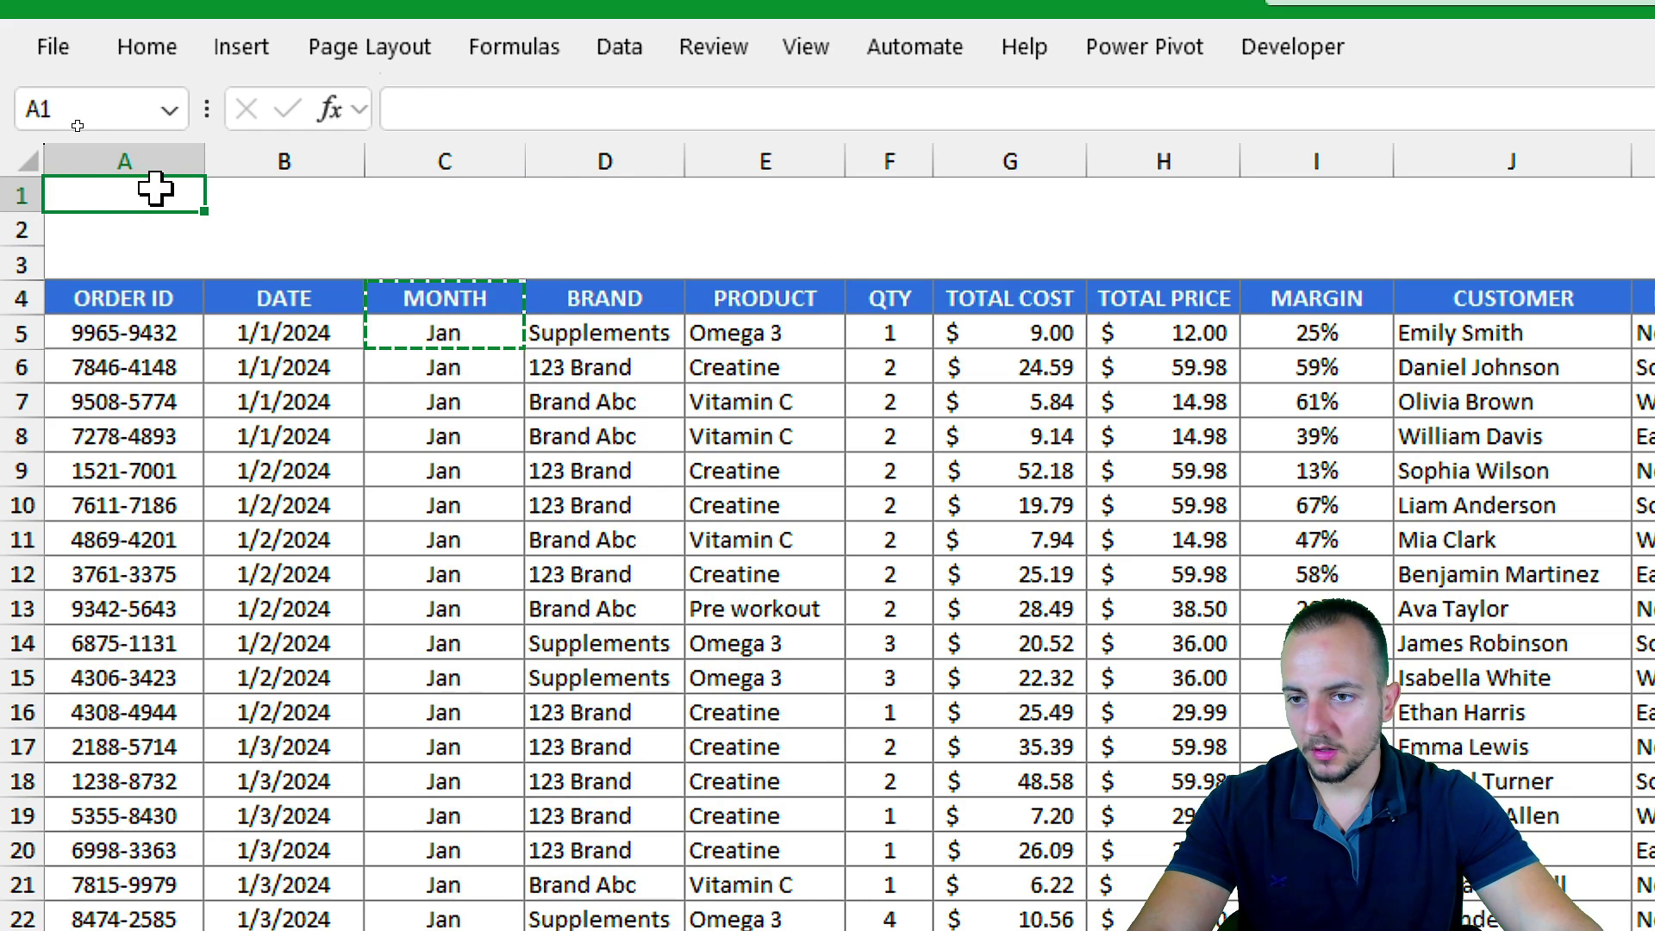
pyautogui.rightClick(124, 193)
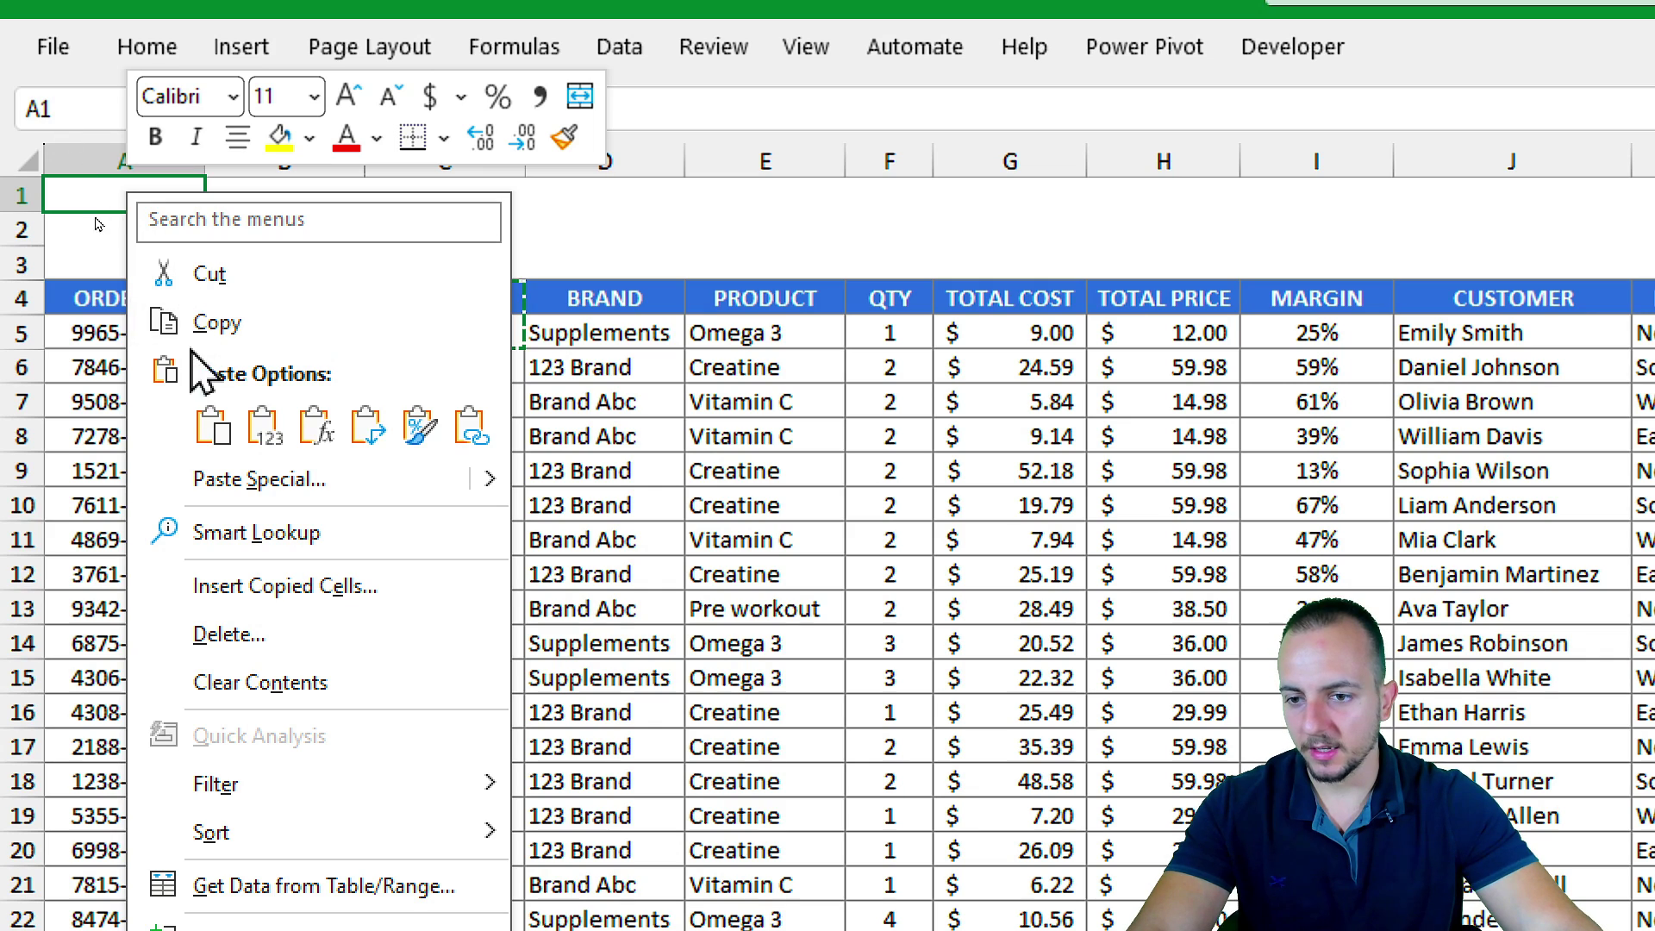
pyautogui.click(215, 436)
pyautogui.click(233, 474)
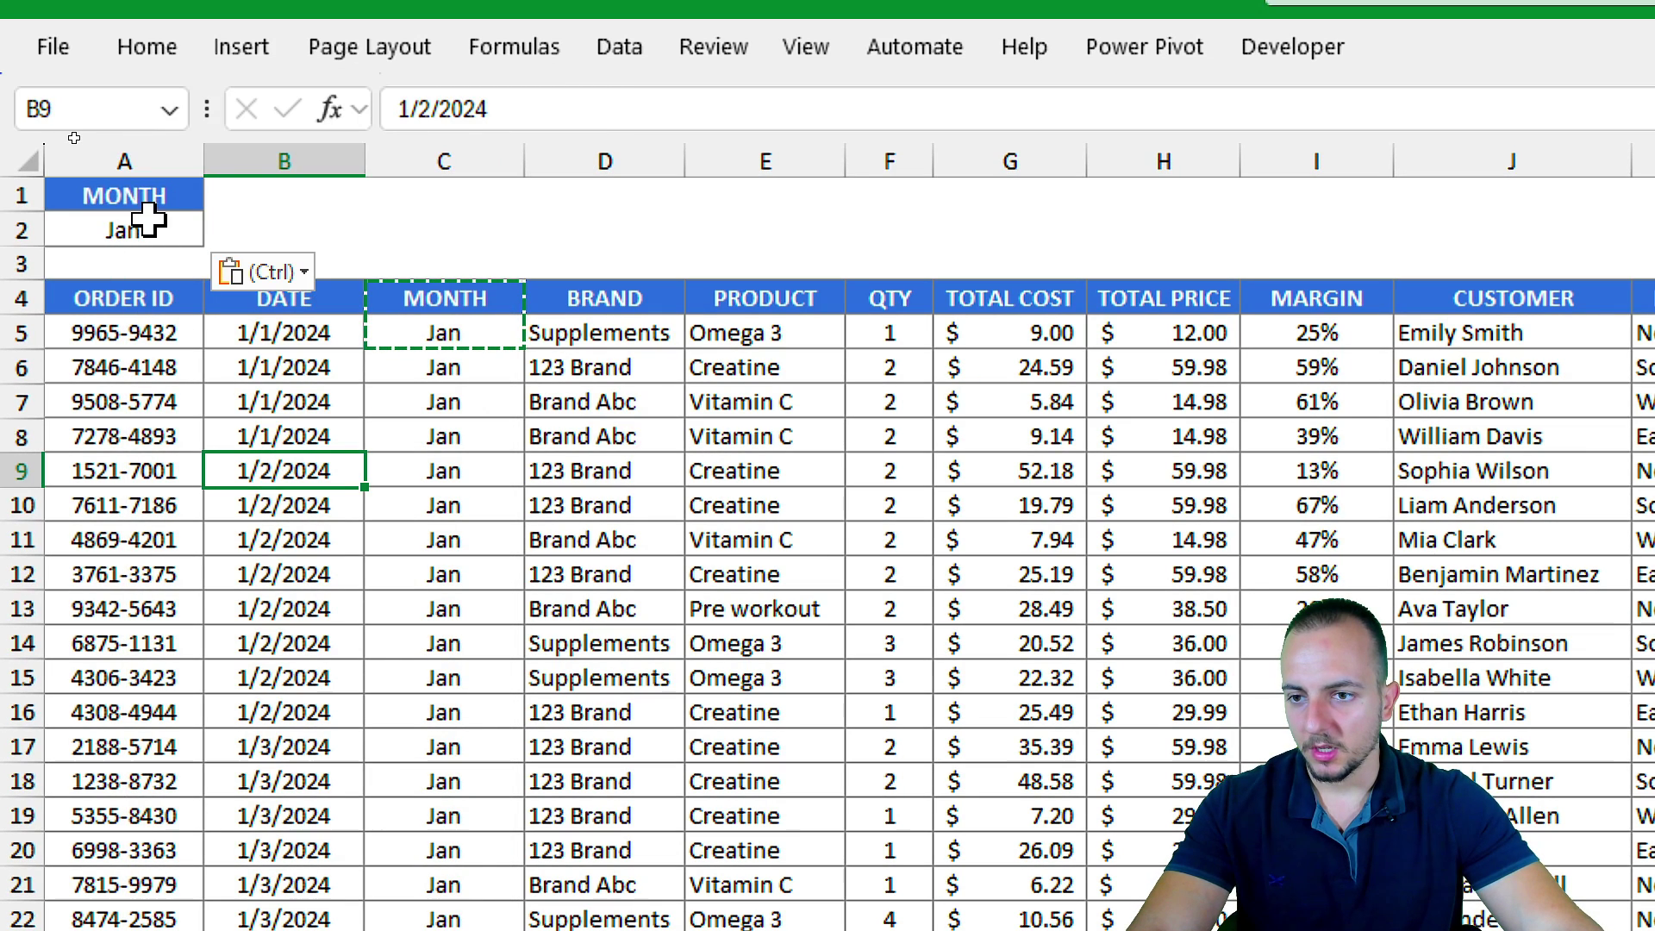
pyautogui.moveTo(152, 207)
pyautogui.mouseDown()
pyautogui.moveTo(166, 200)
pyautogui.moveTo(166, 224)
pyautogui.mouseUp()
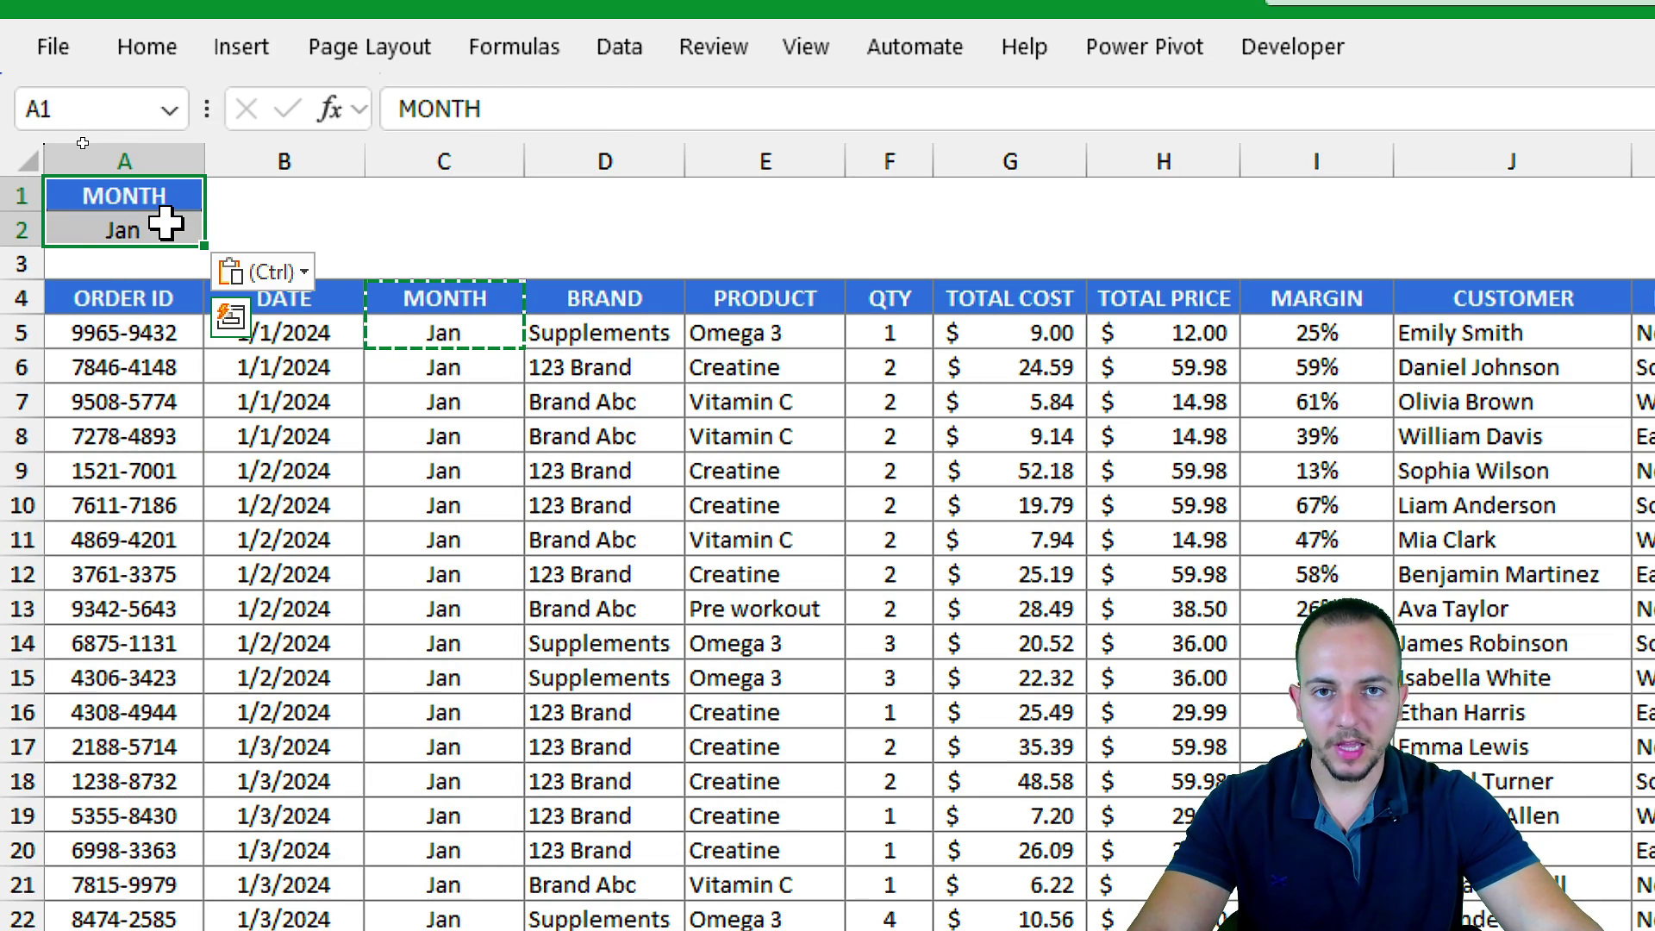
pyautogui.click(166, 225)
pyautogui.press('Escape')
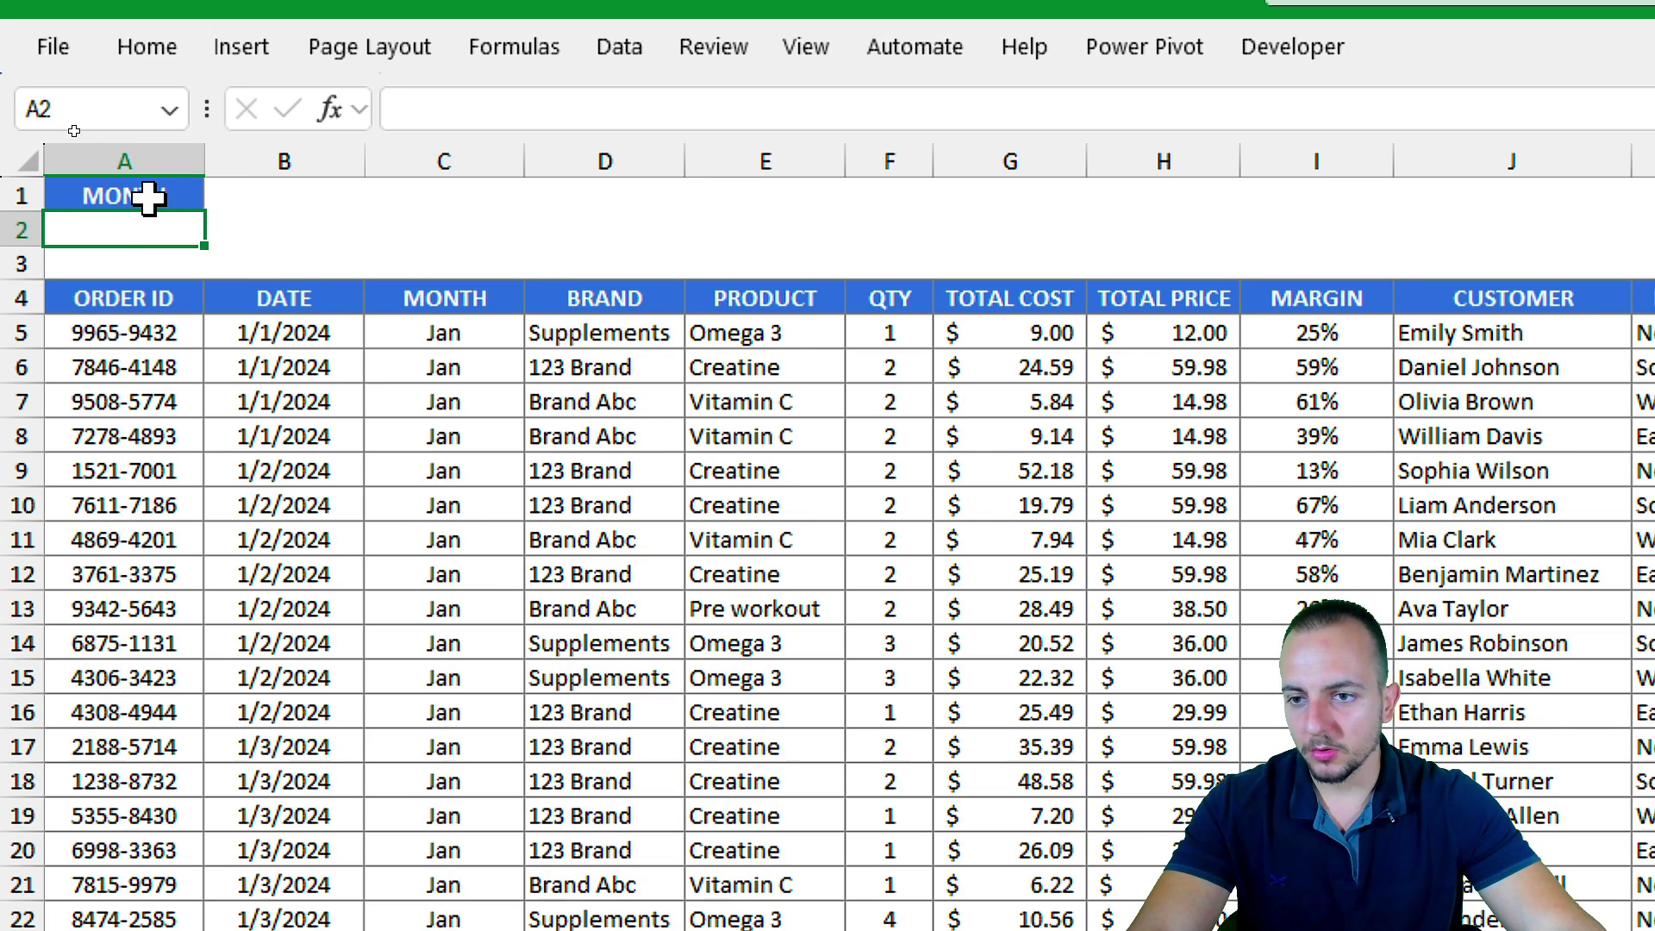
# Step: Enter the header BRAND in C1 and the value 123 BRAND in C2
pyautogui.click(432, 197)
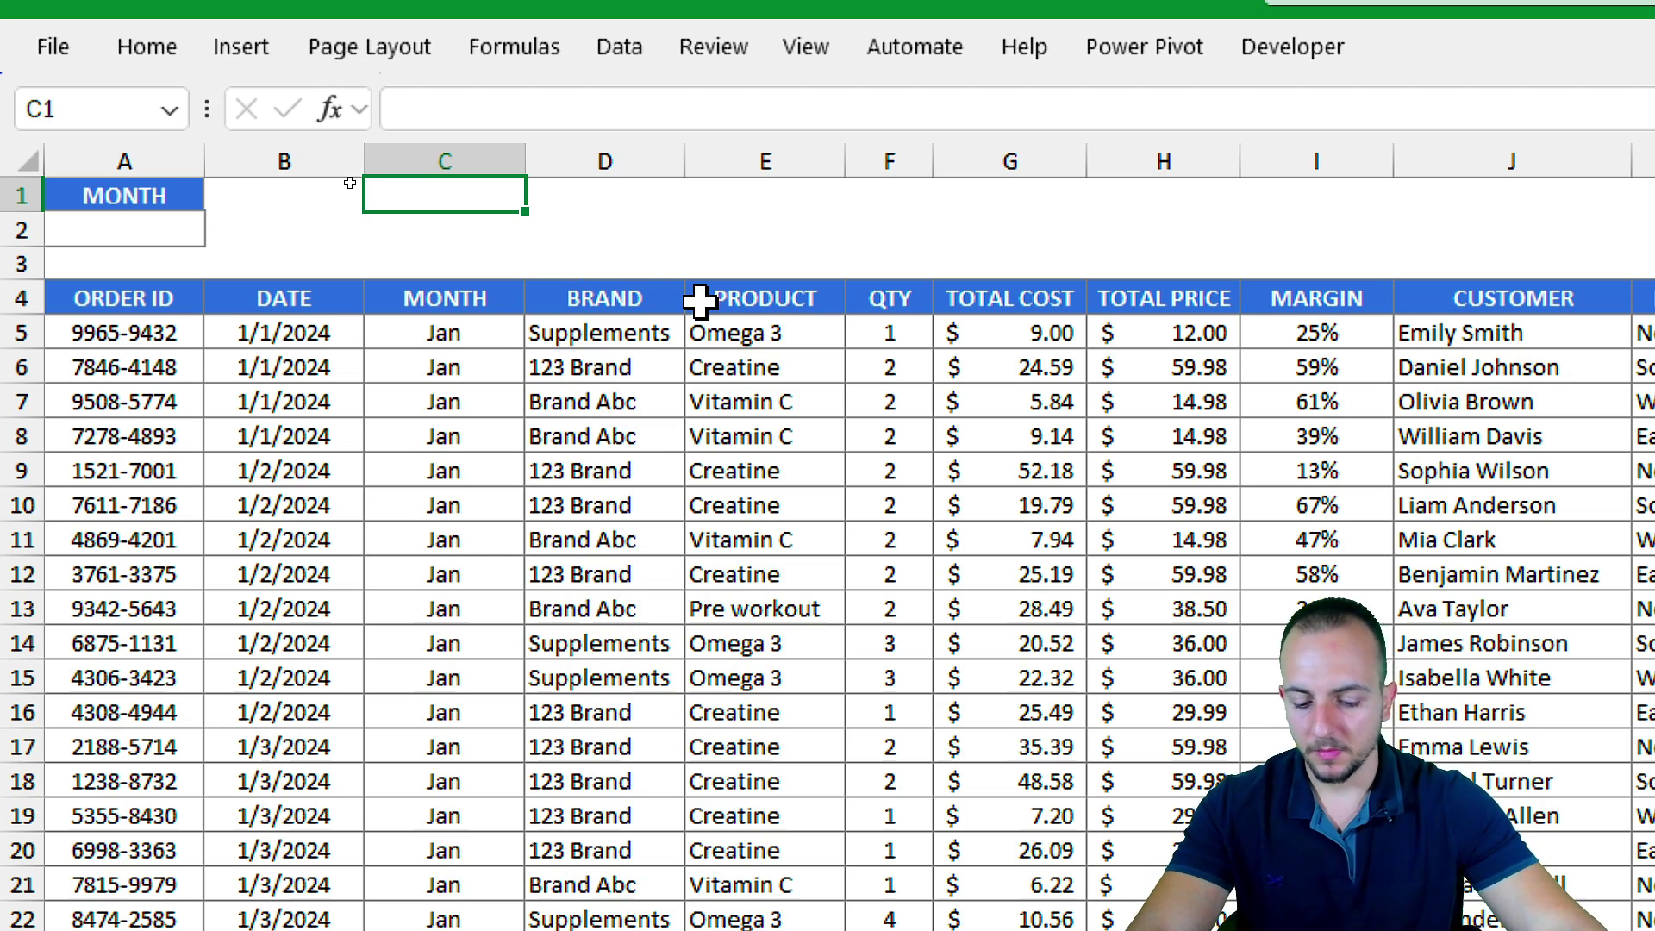
pyautogui.write('BRAND')
pyautogui.press('Return')
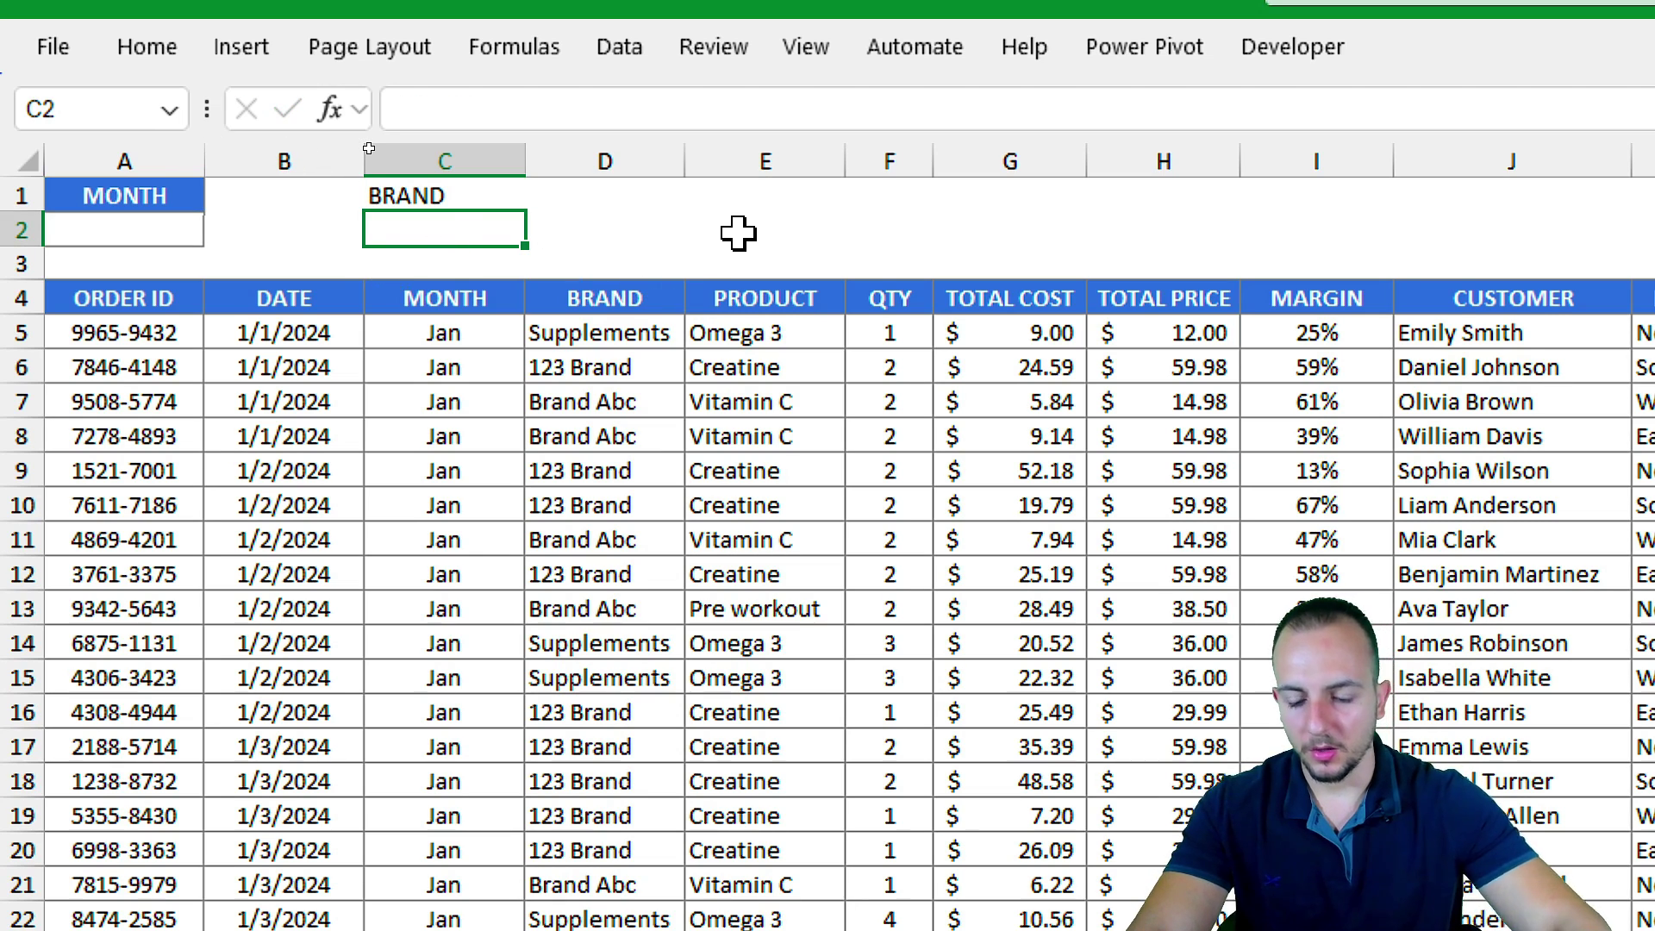
pyautogui.write('123 BRAND')
pyautogui.press('Return')
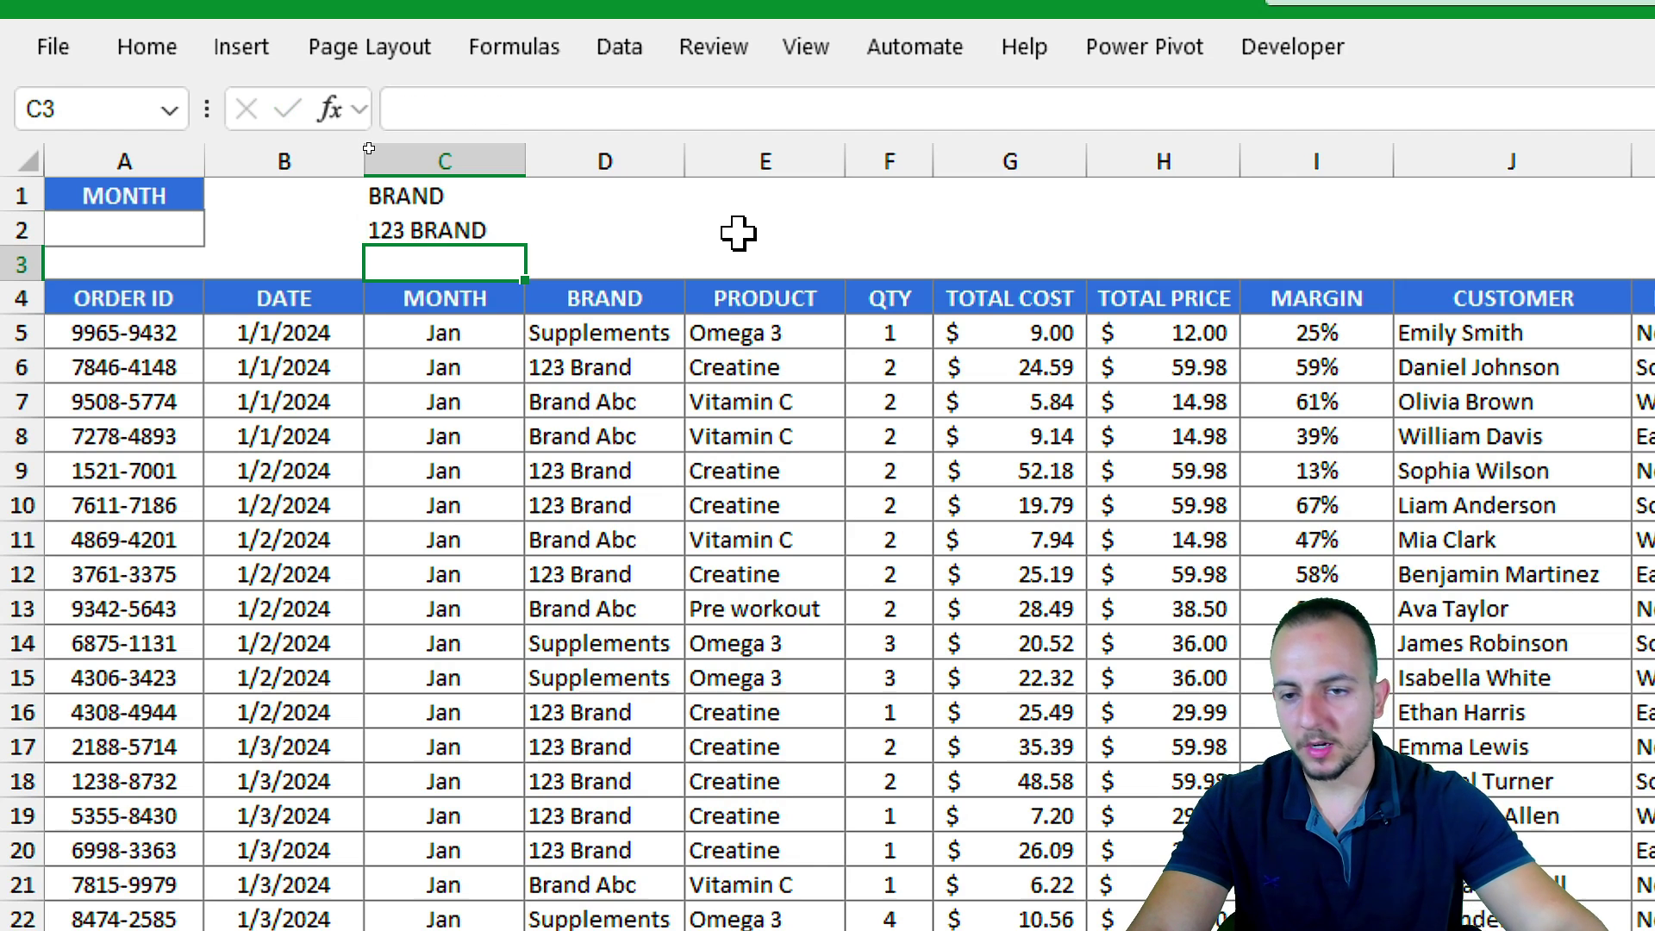
pyautogui.click(493, 230)
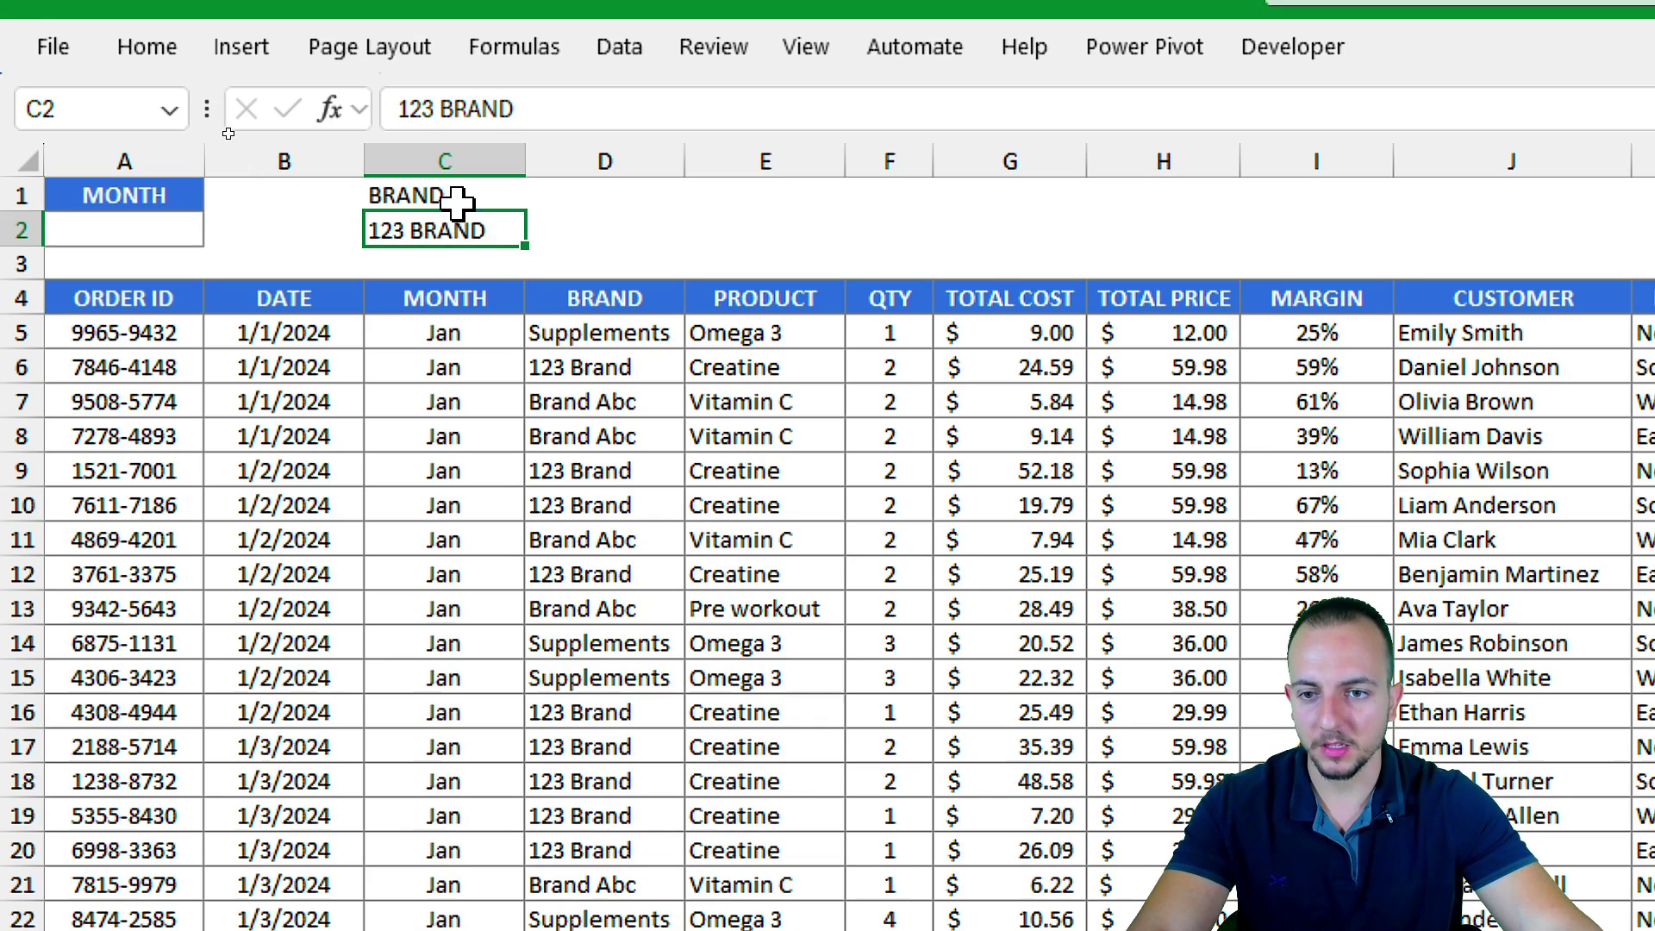
pyautogui.moveTo(461, 202); pyautogui.dragTo(408, 228)
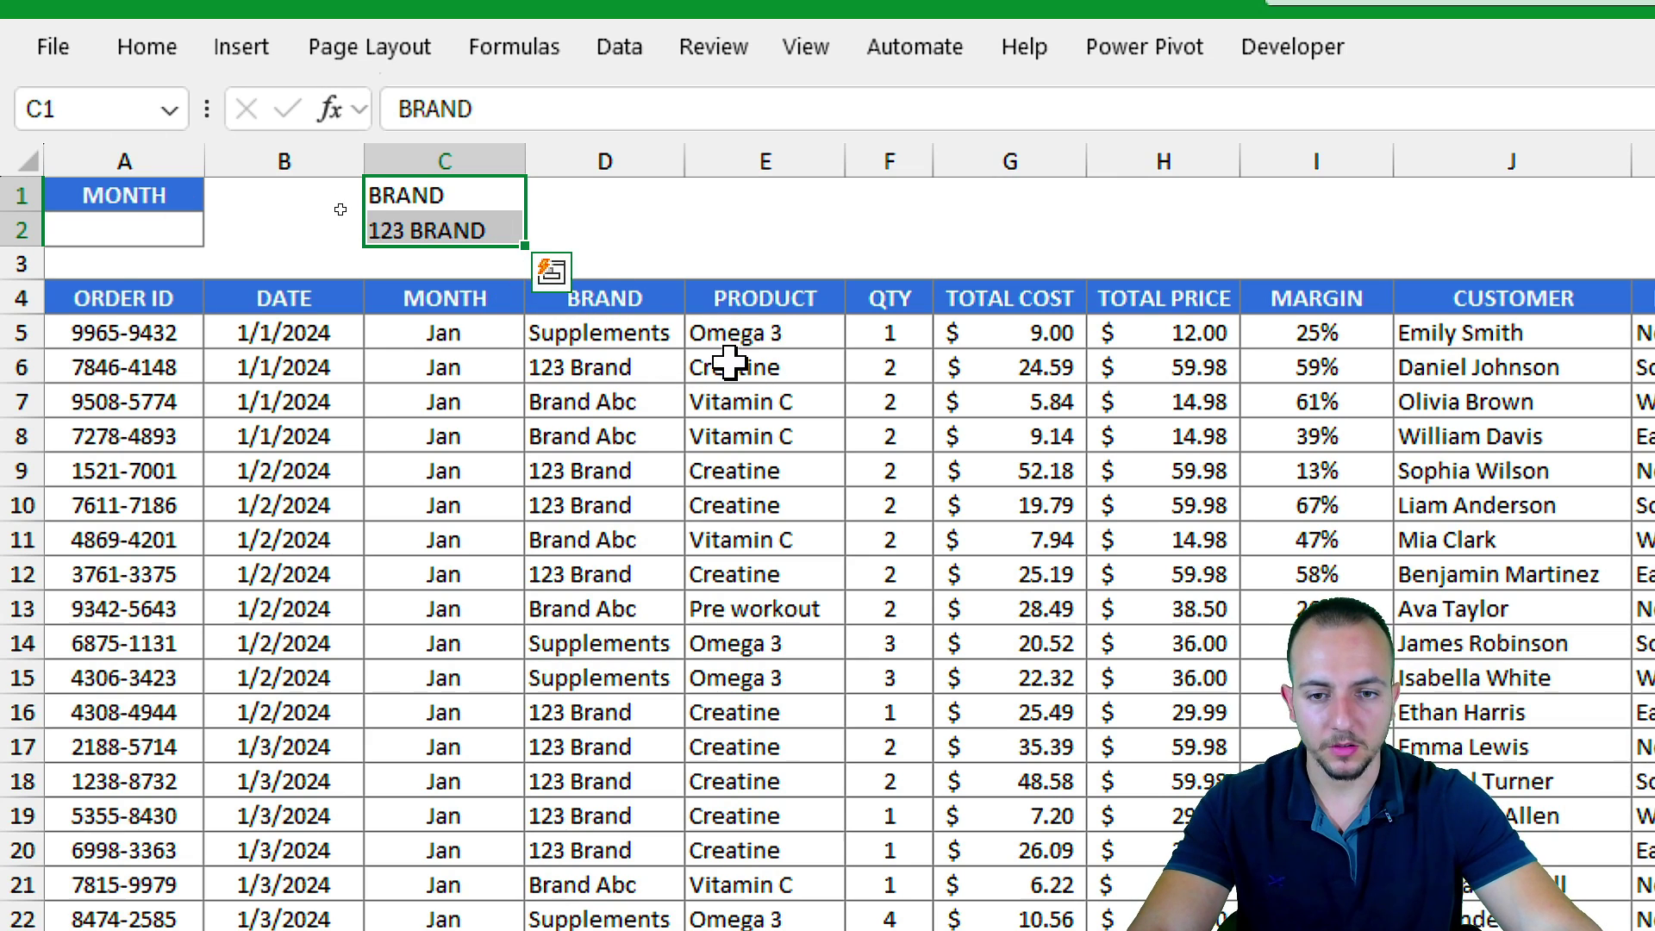
# Step: Copy the PRODUCT header with its first entry from E4:E5 into C1:C2
pyautogui.moveTo(787, 308); pyautogui.dragTo(777, 331)
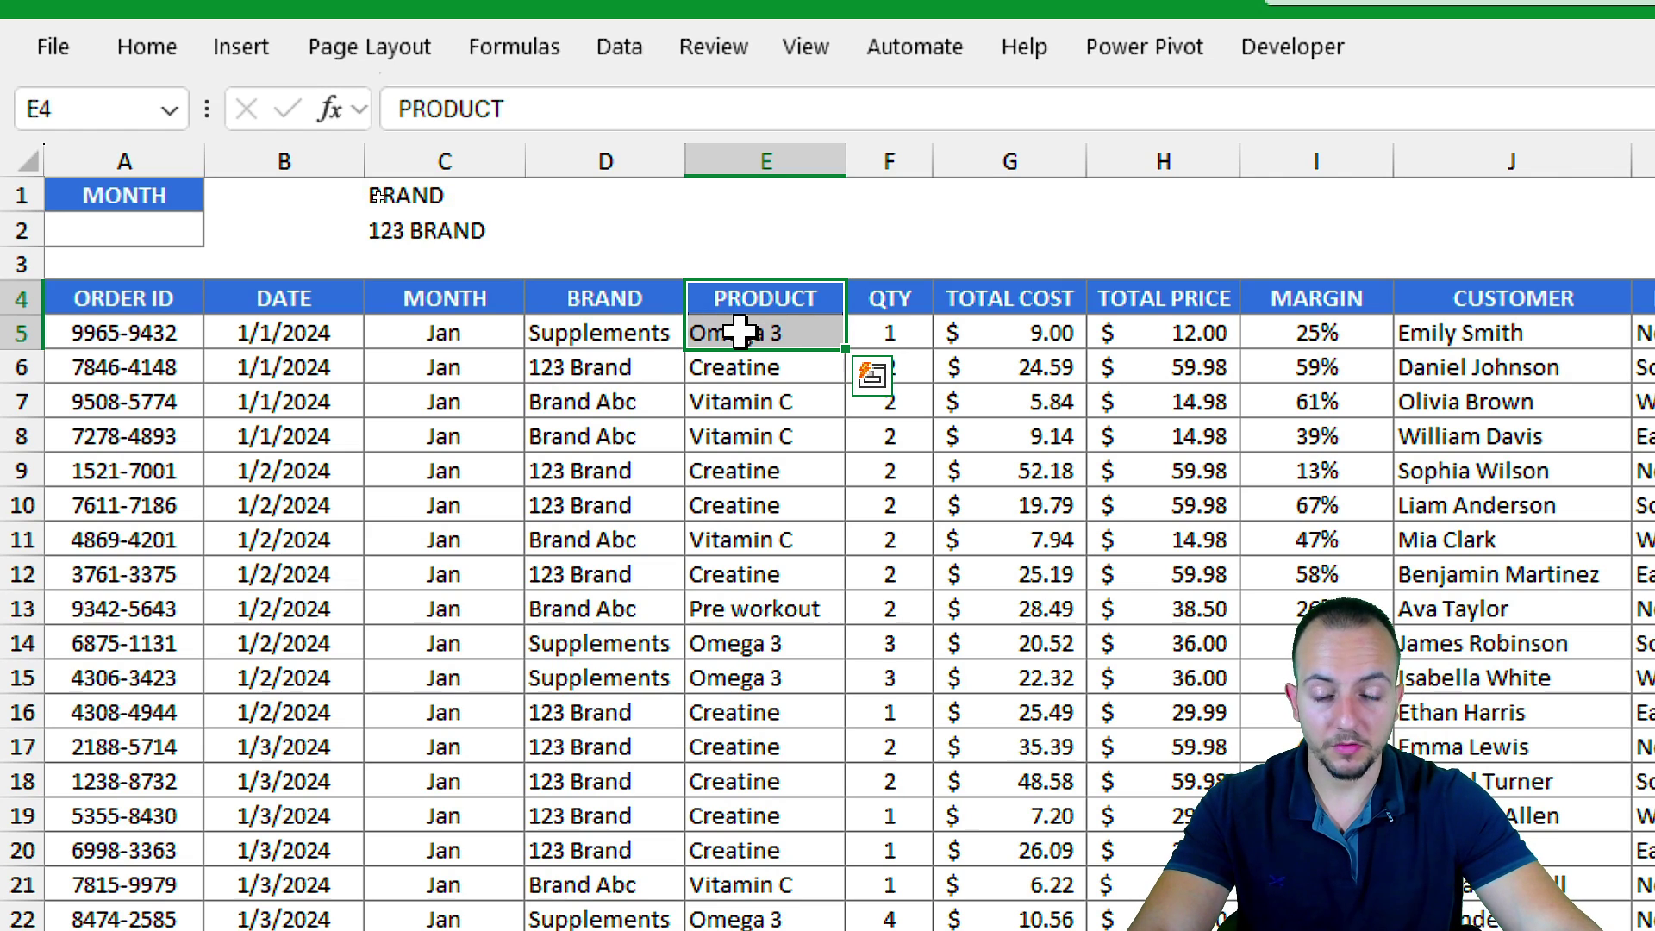
pyautogui.hotkey('ctrl', 'c')
pyautogui.click(474, 191)
pyautogui.hotkey('ctrl', 'v')
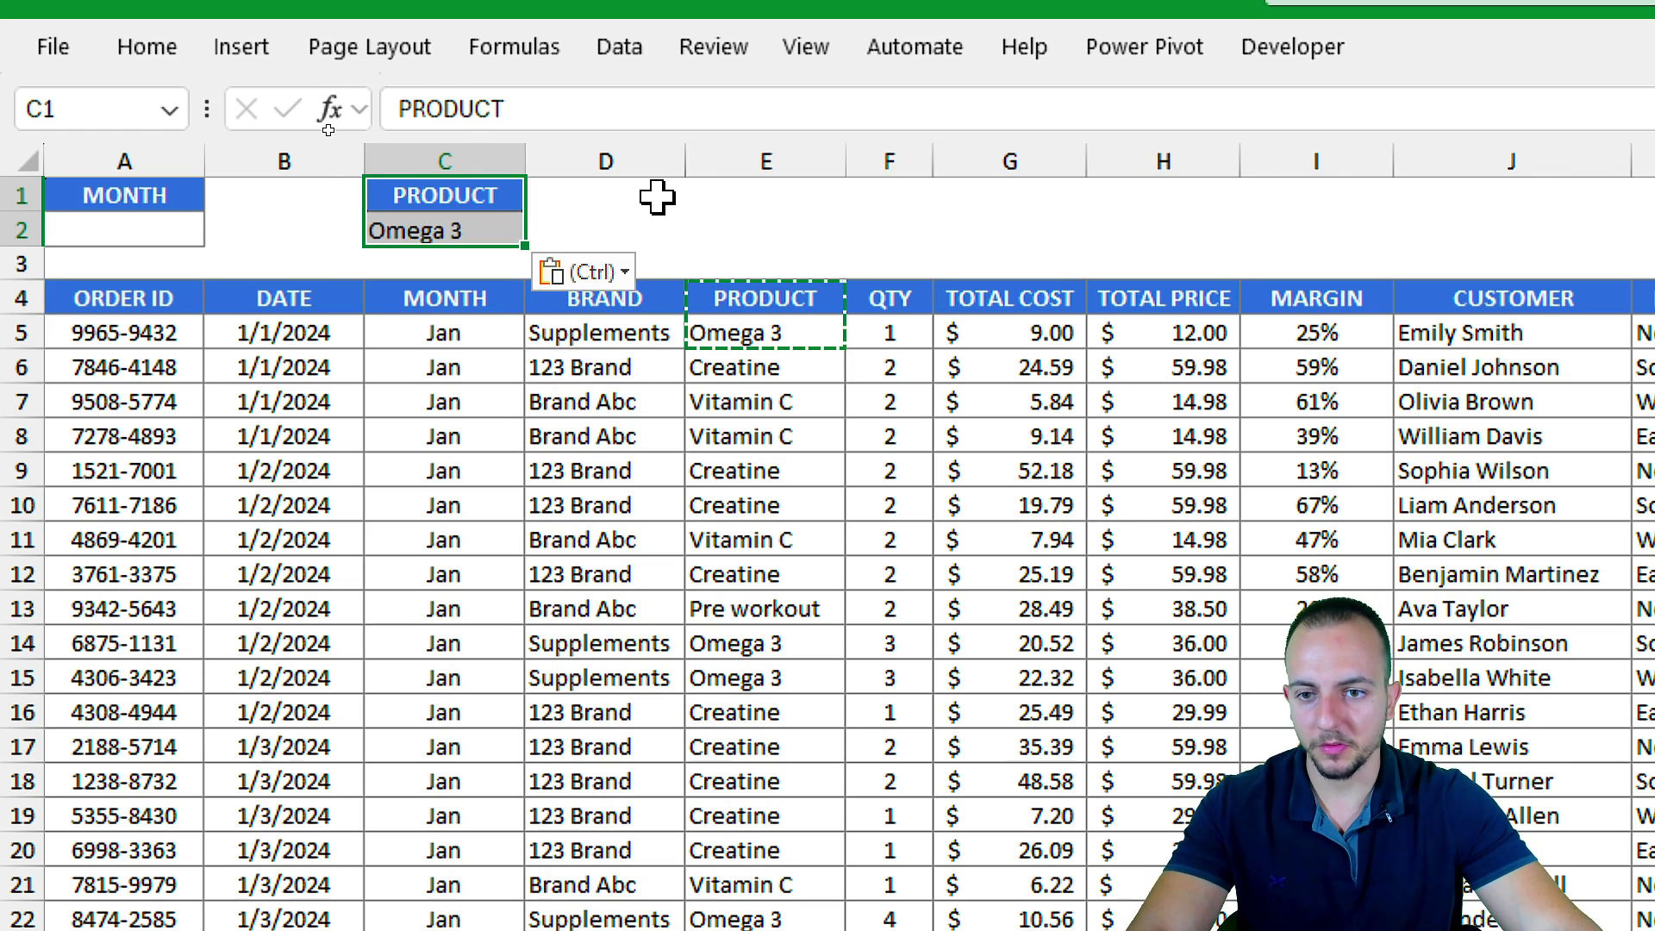
pyautogui.press('Escape')
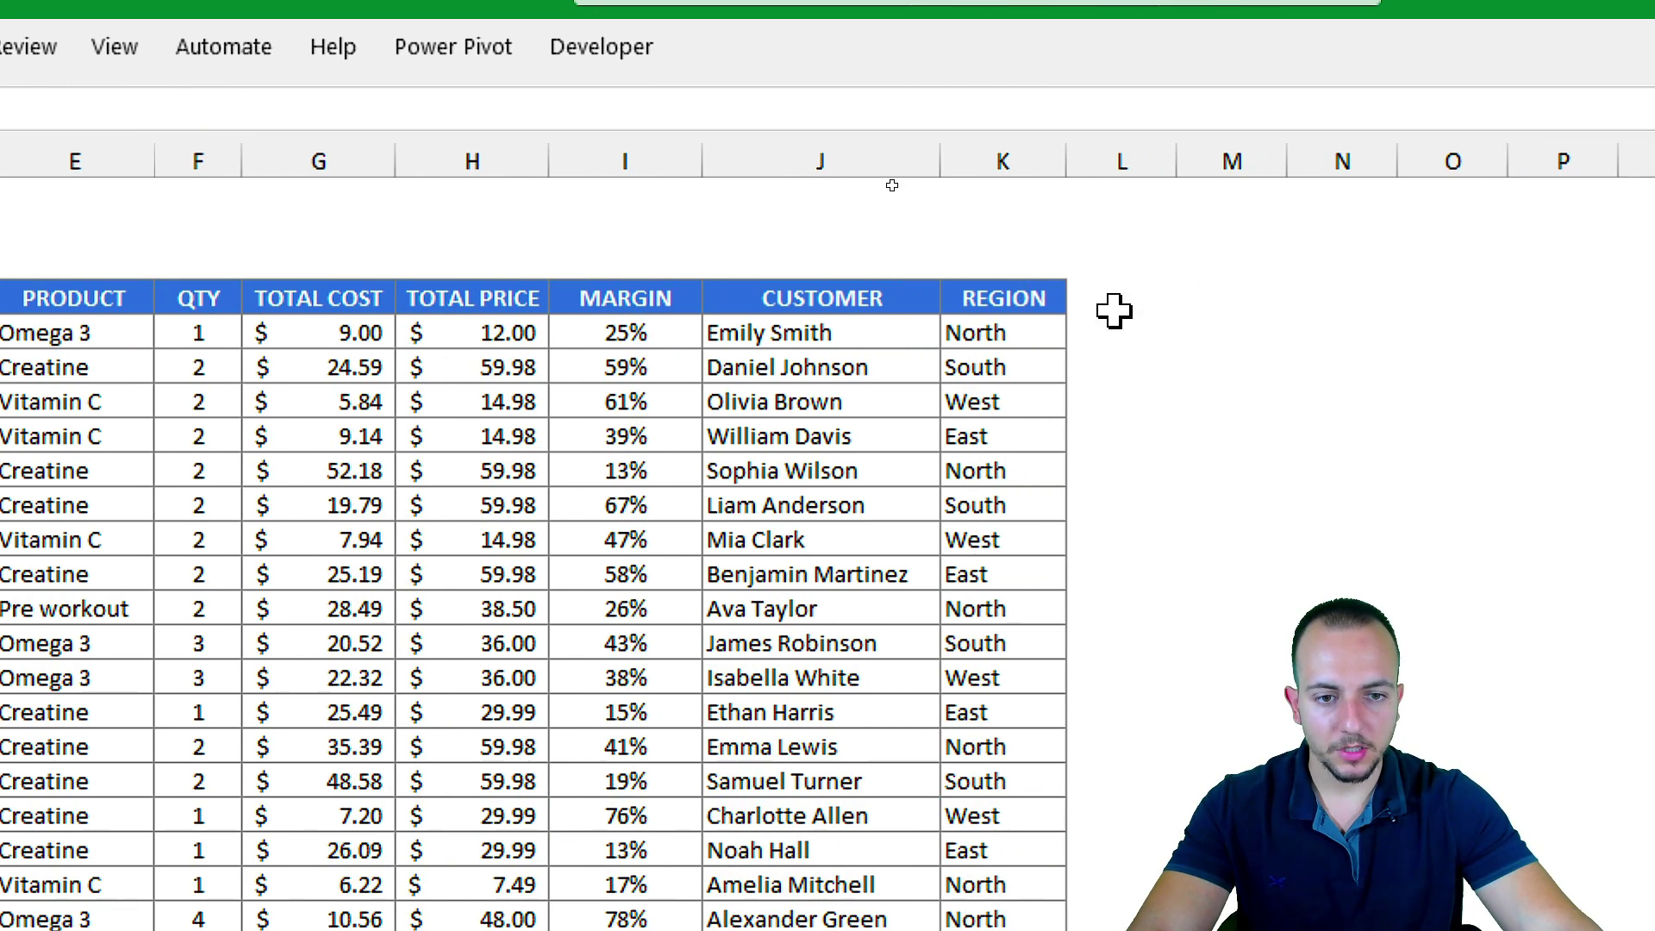
# Step: Copy the REGION header with its first entry from the table's last column into E1:E2
pyautogui.moveTo(1022, 303); pyautogui.dragTo(1005, 320)
pyautogui.rightClick(1004, 321)
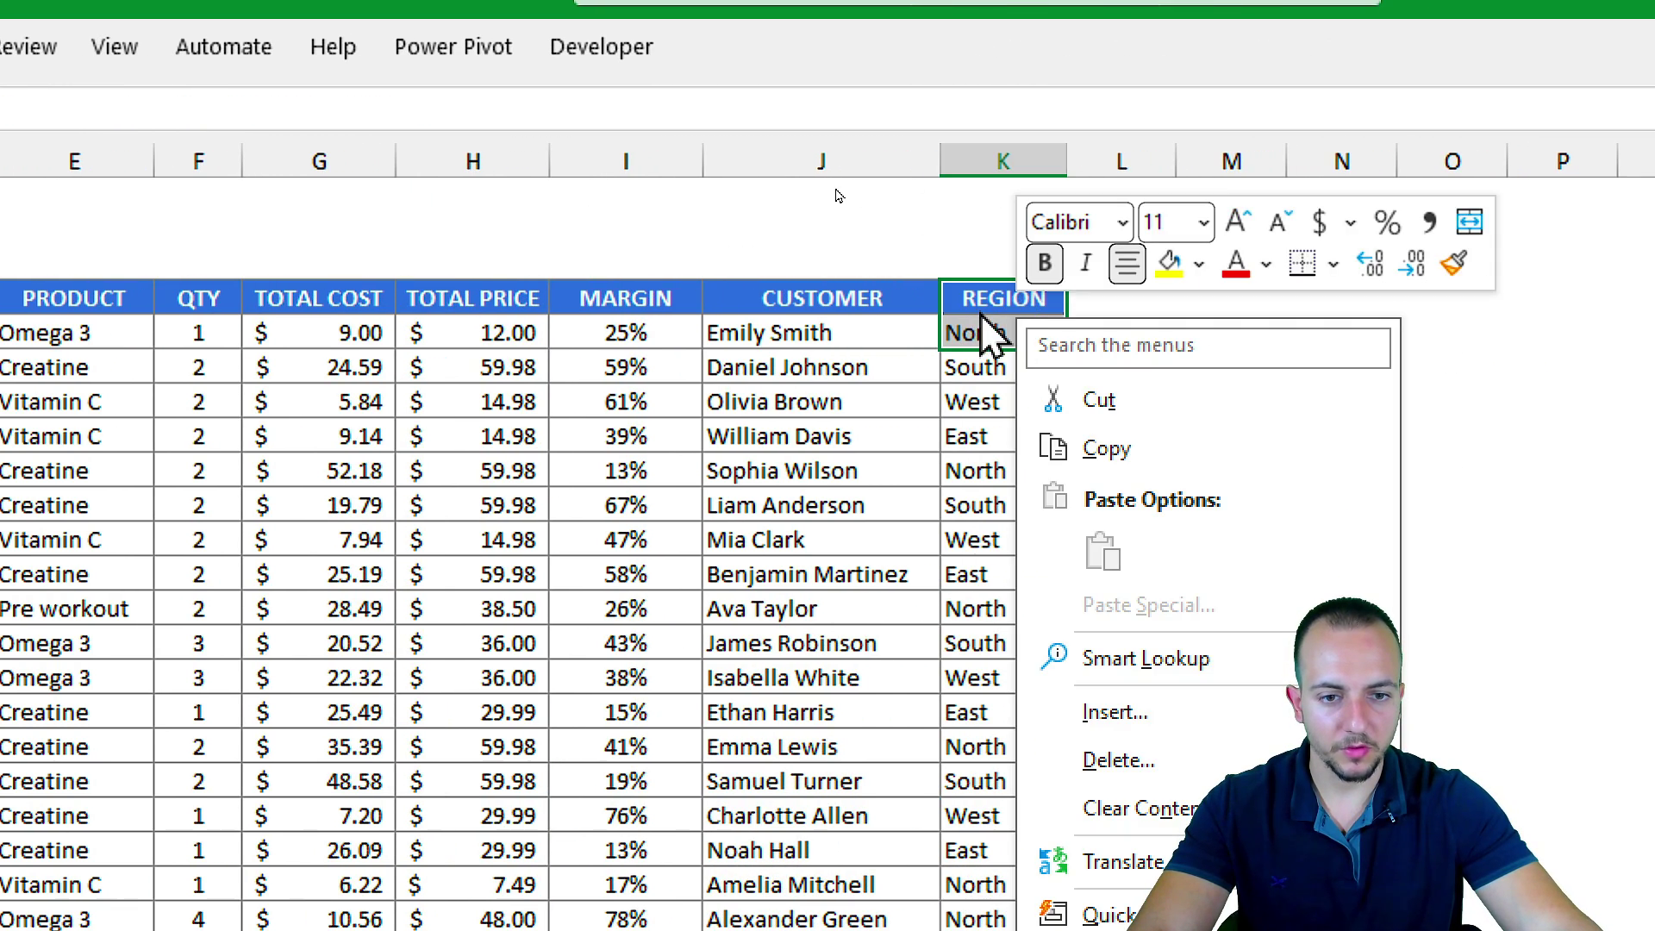
pyautogui.click(1088, 450)
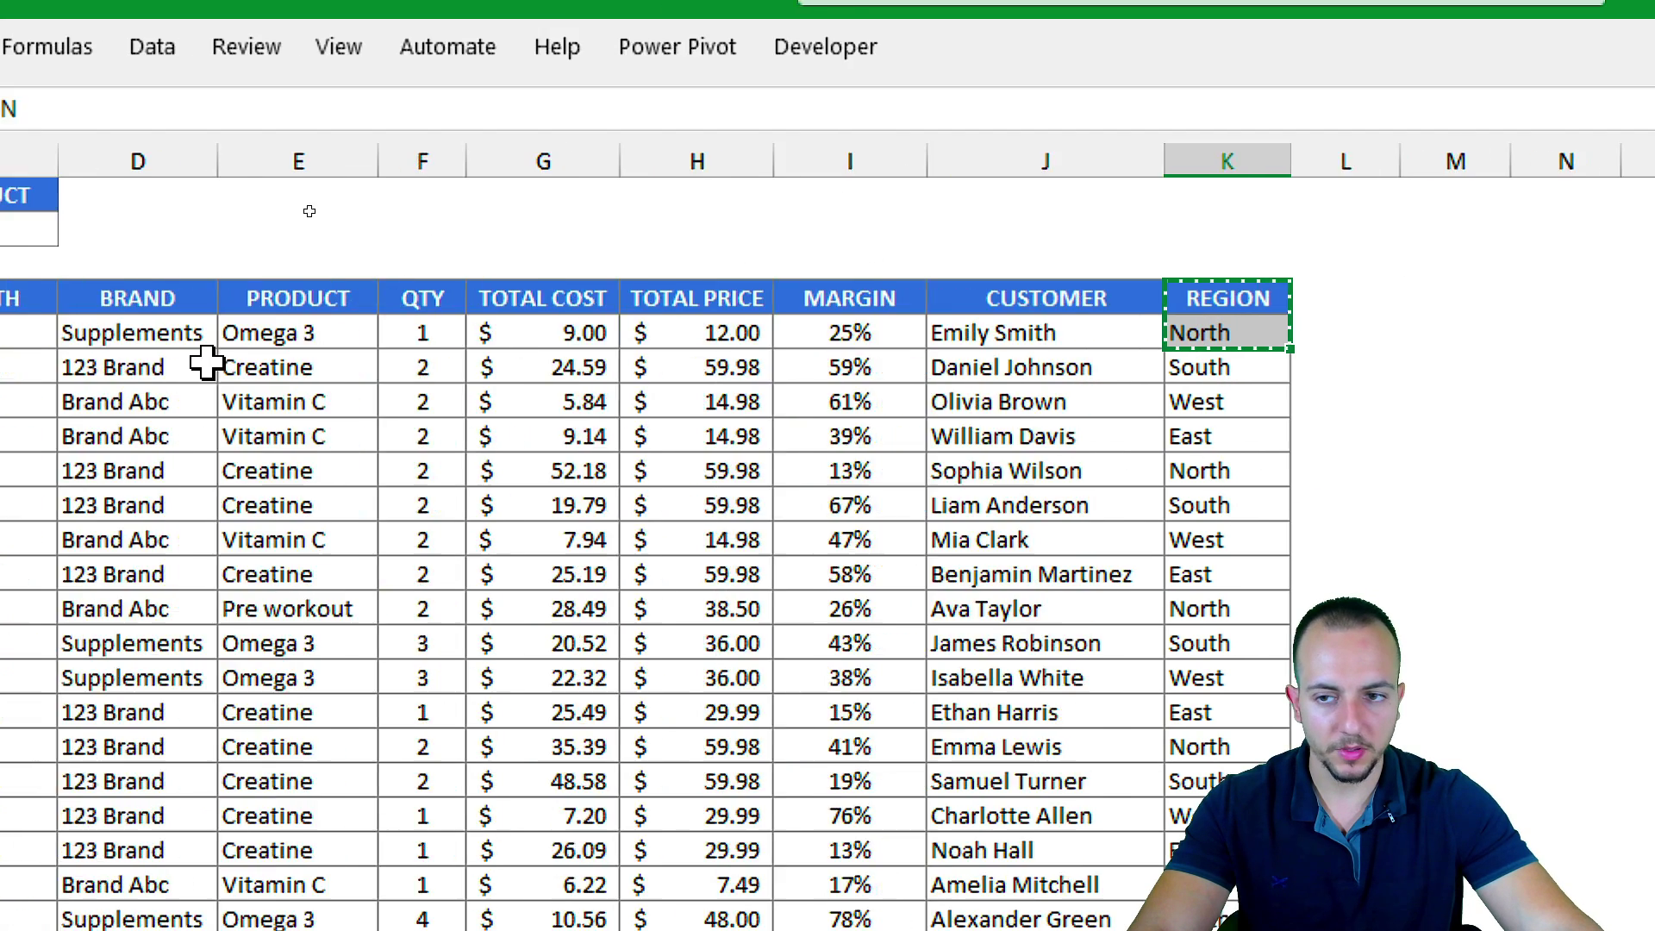
pyautogui.click(747, 189)
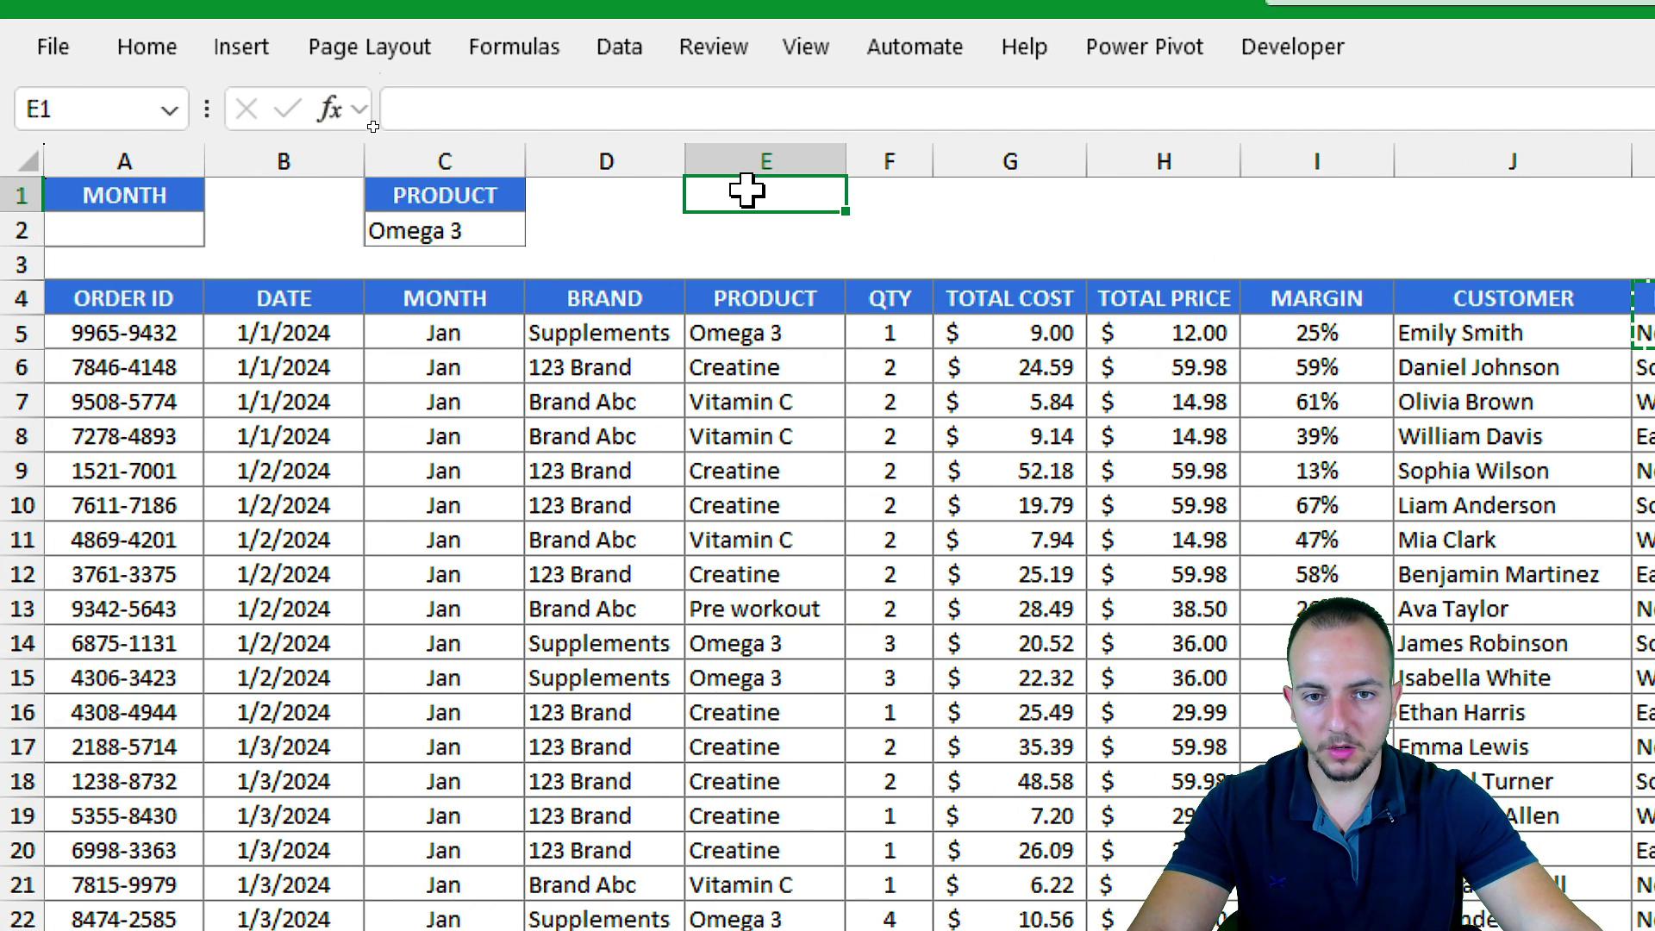
pyautogui.rightClick(746, 191)
pyautogui.click(833, 422)
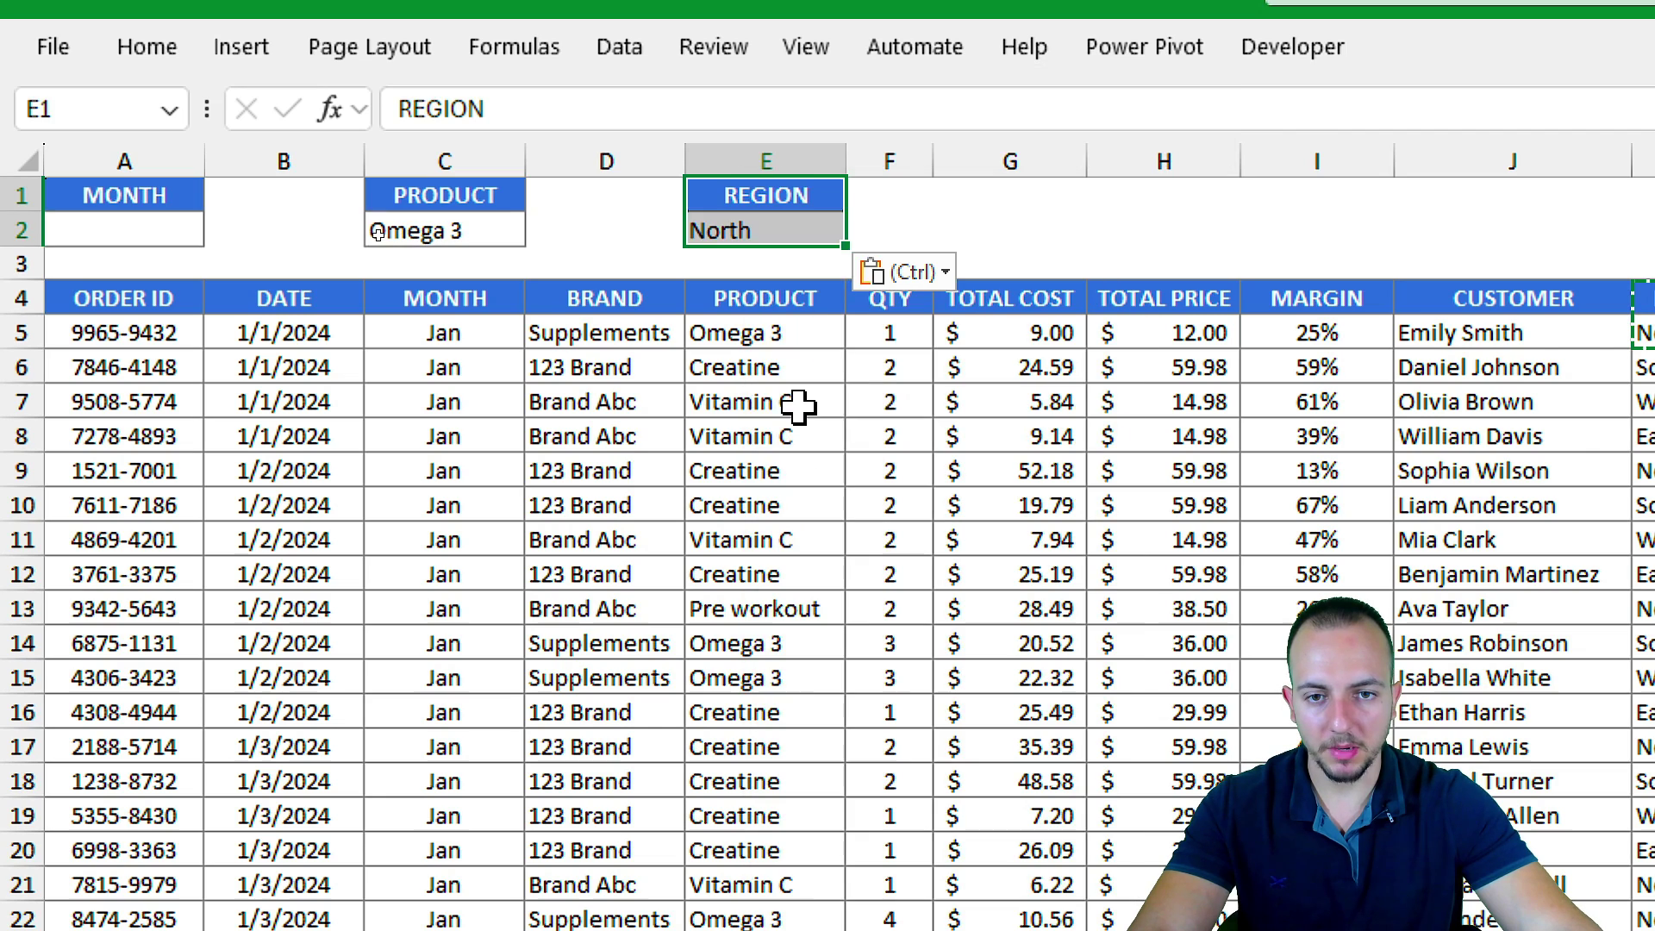
pyautogui.click(665, 404)
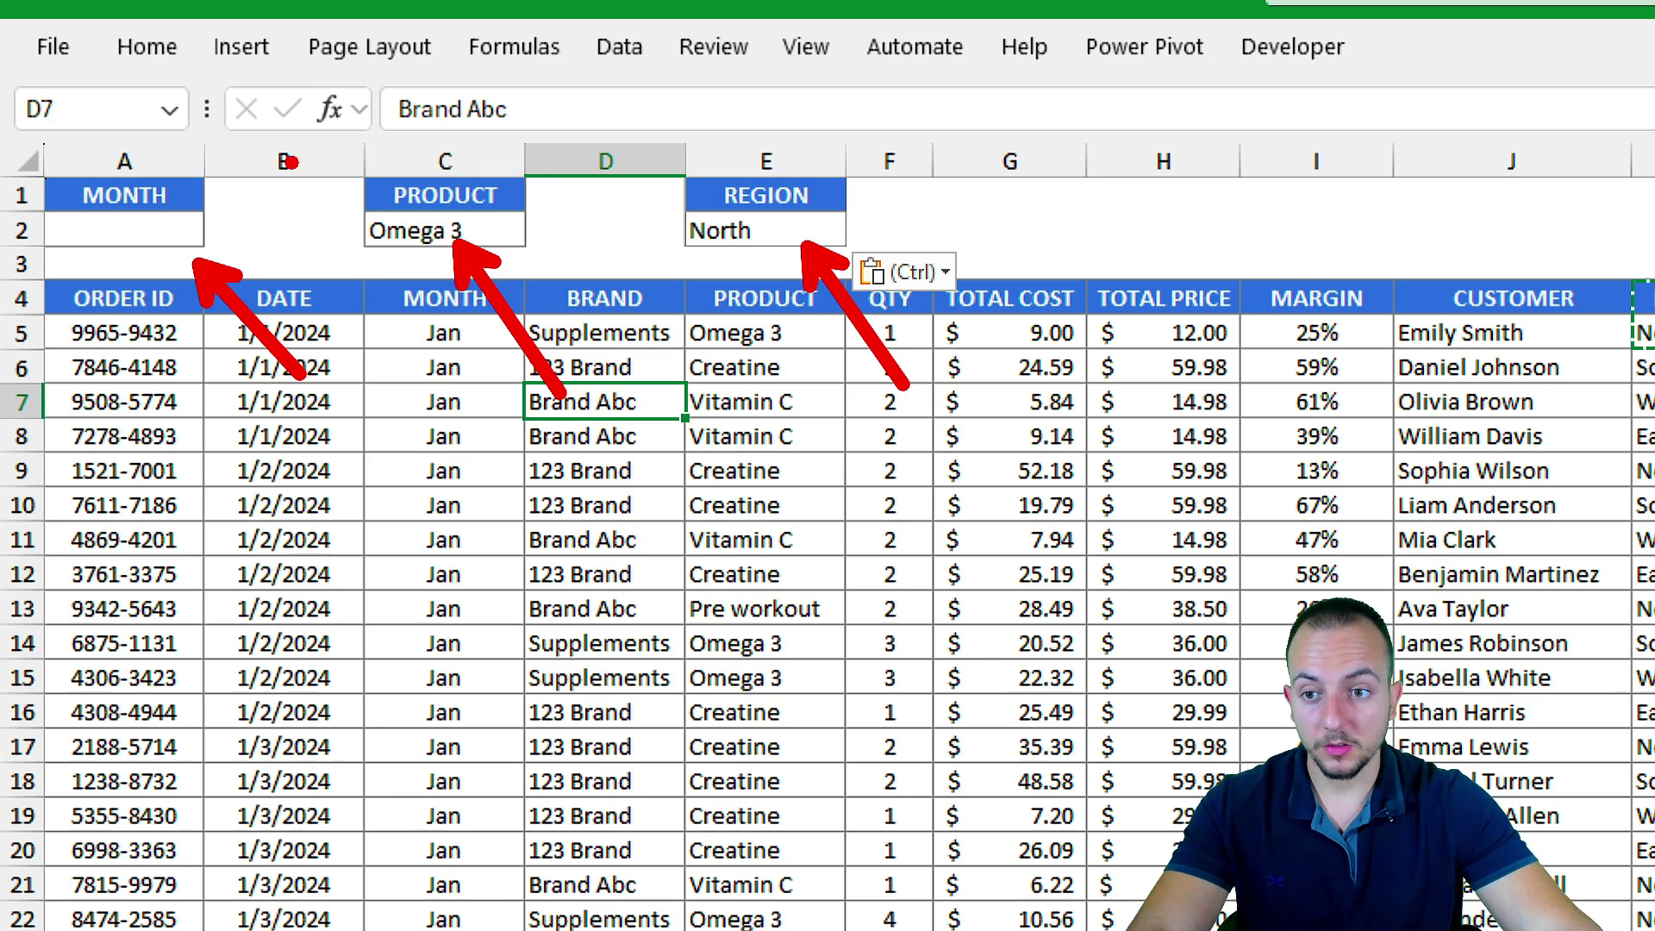
pyautogui.moveTo(575, 144); pyautogui.dragTo(575, 270)
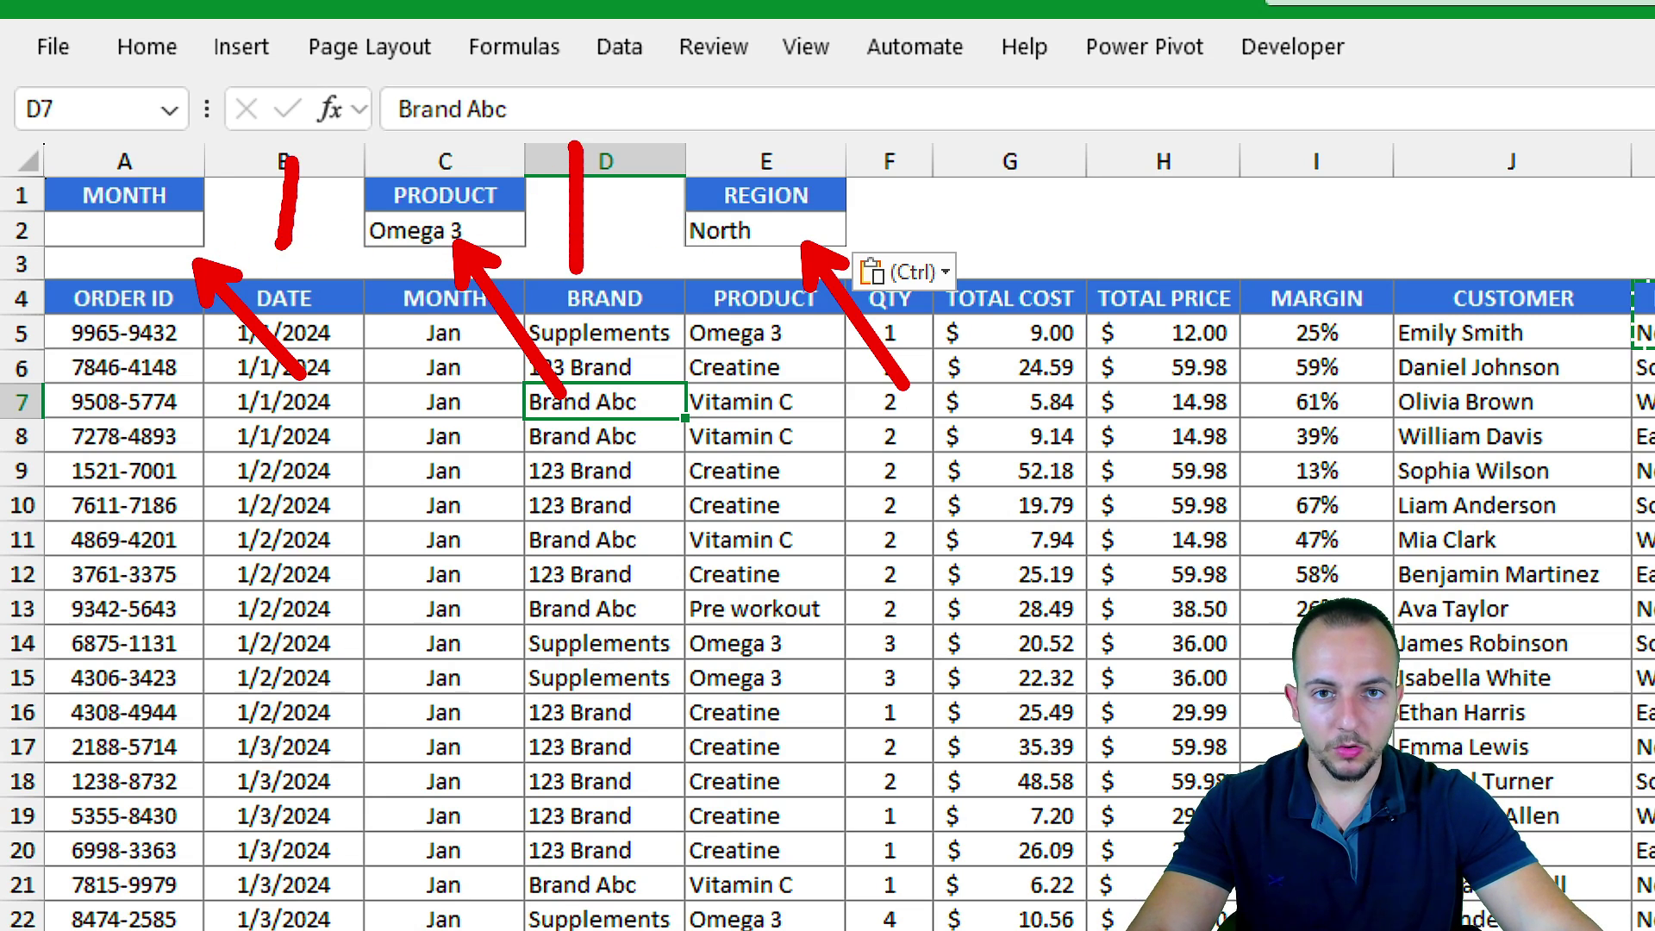
pyautogui.press('Escape')
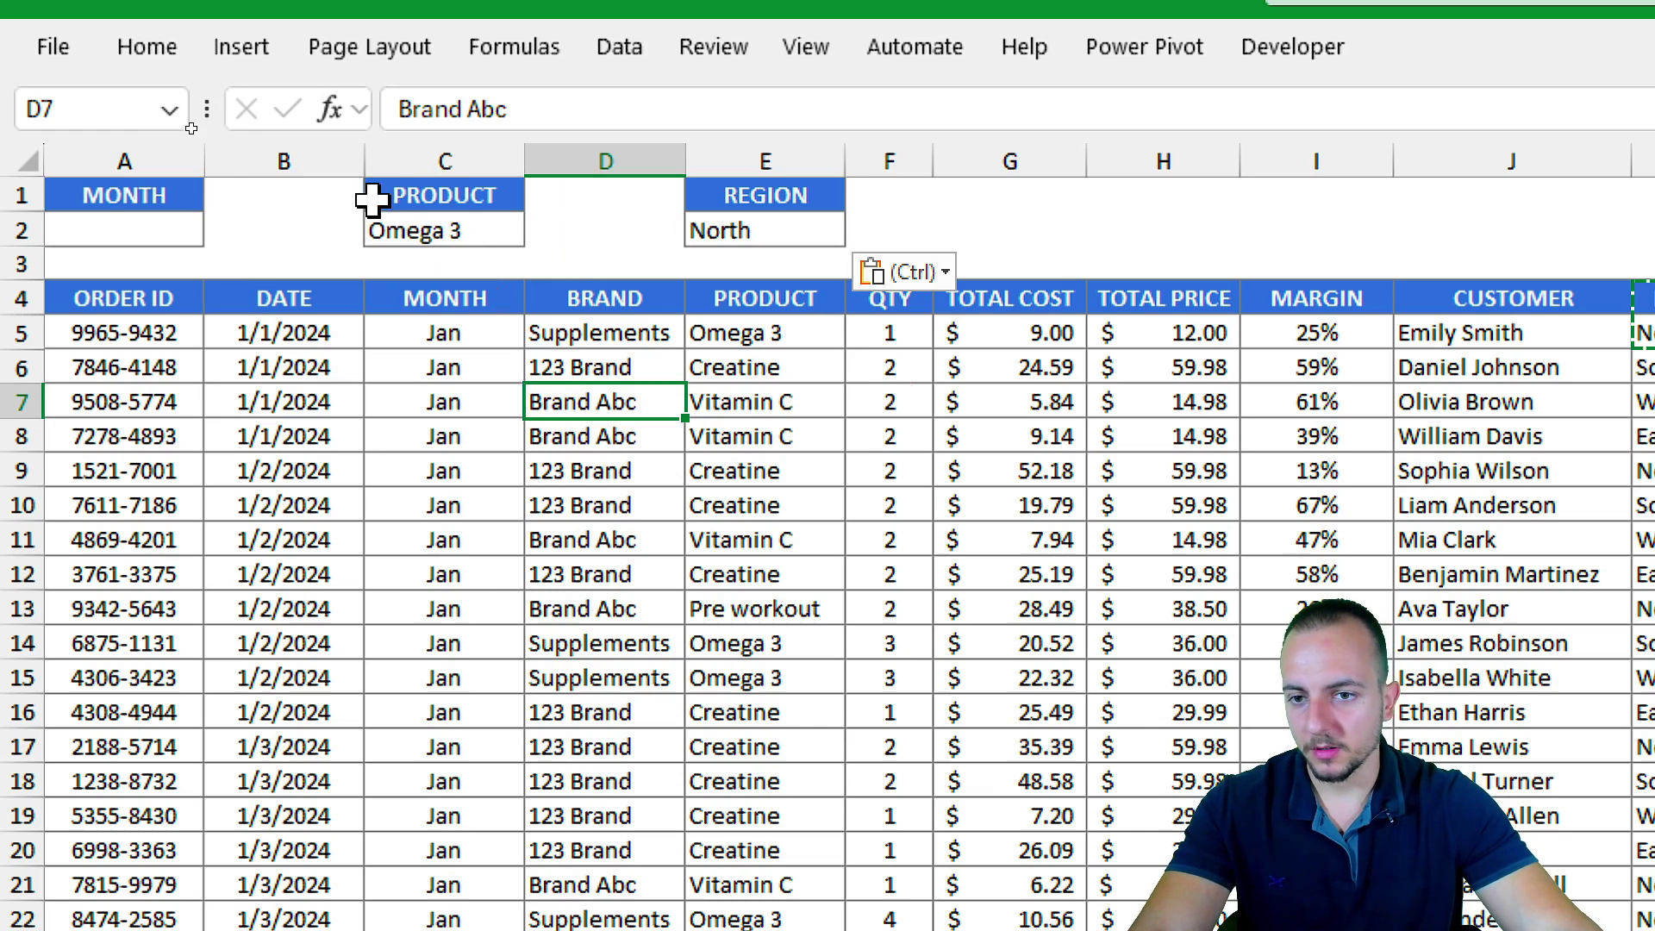
# Step: Clear the sample values under the PRODUCT and REGION search headers in C2 and E2
pyautogui.click(370, 203)
pyautogui.click(428, 228)
pyautogui.press('Delete')
pyautogui.click(755, 237)
pyautogui.press('Delete')
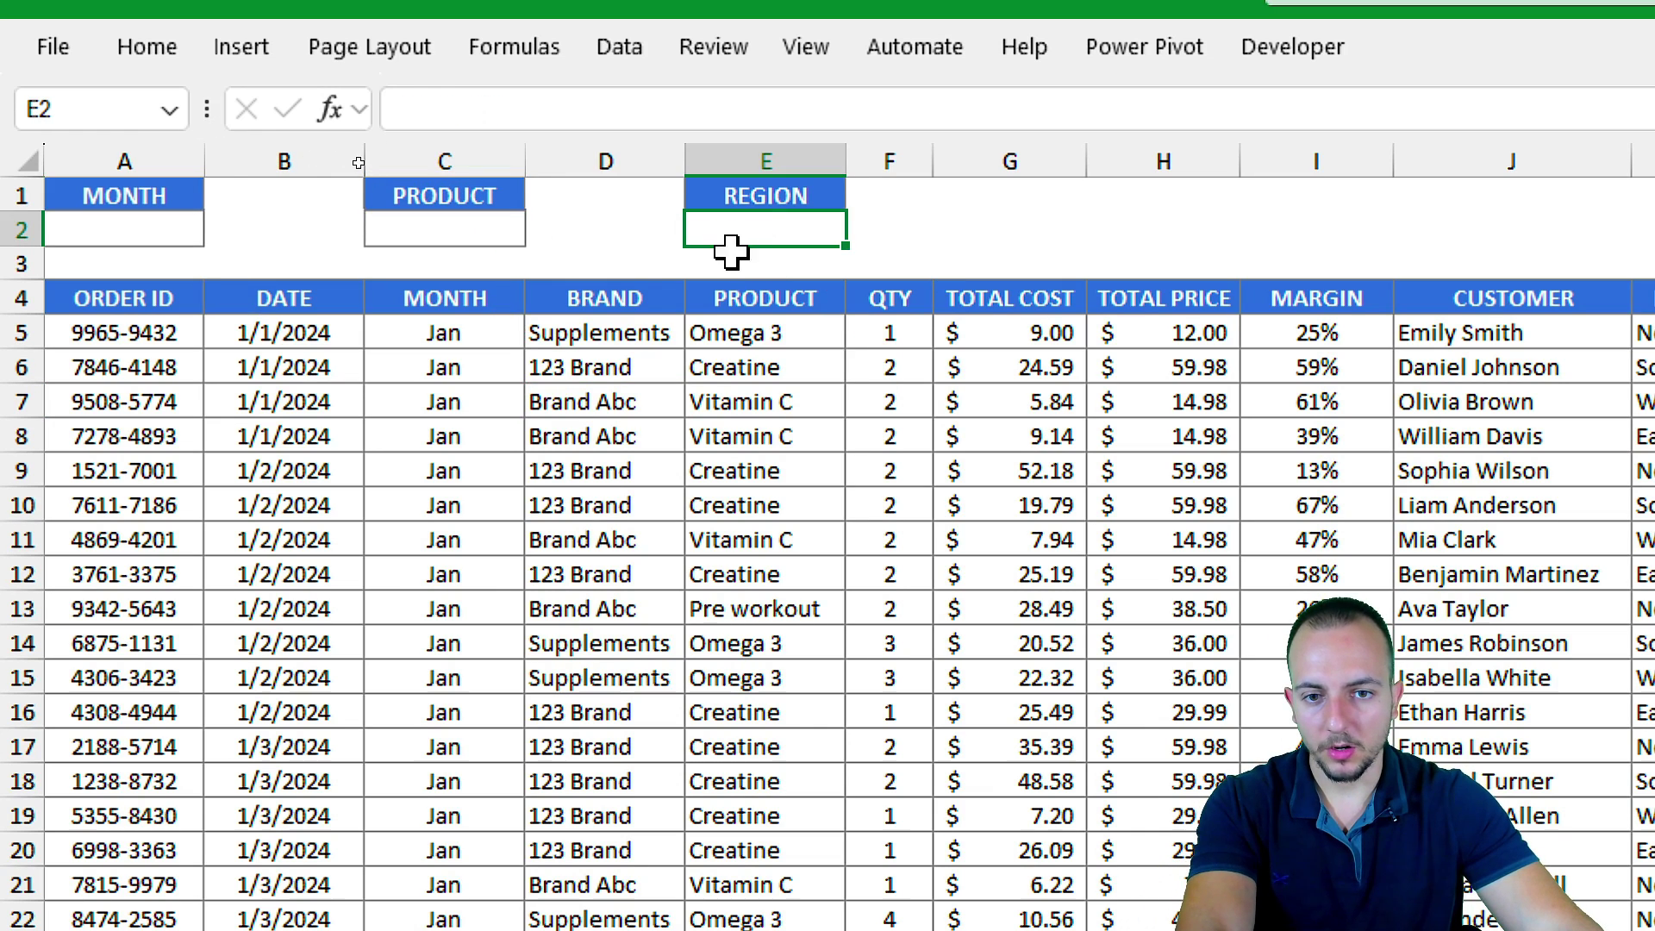
pyautogui.moveTo(163, 194); pyautogui.dragTo(679, 234)
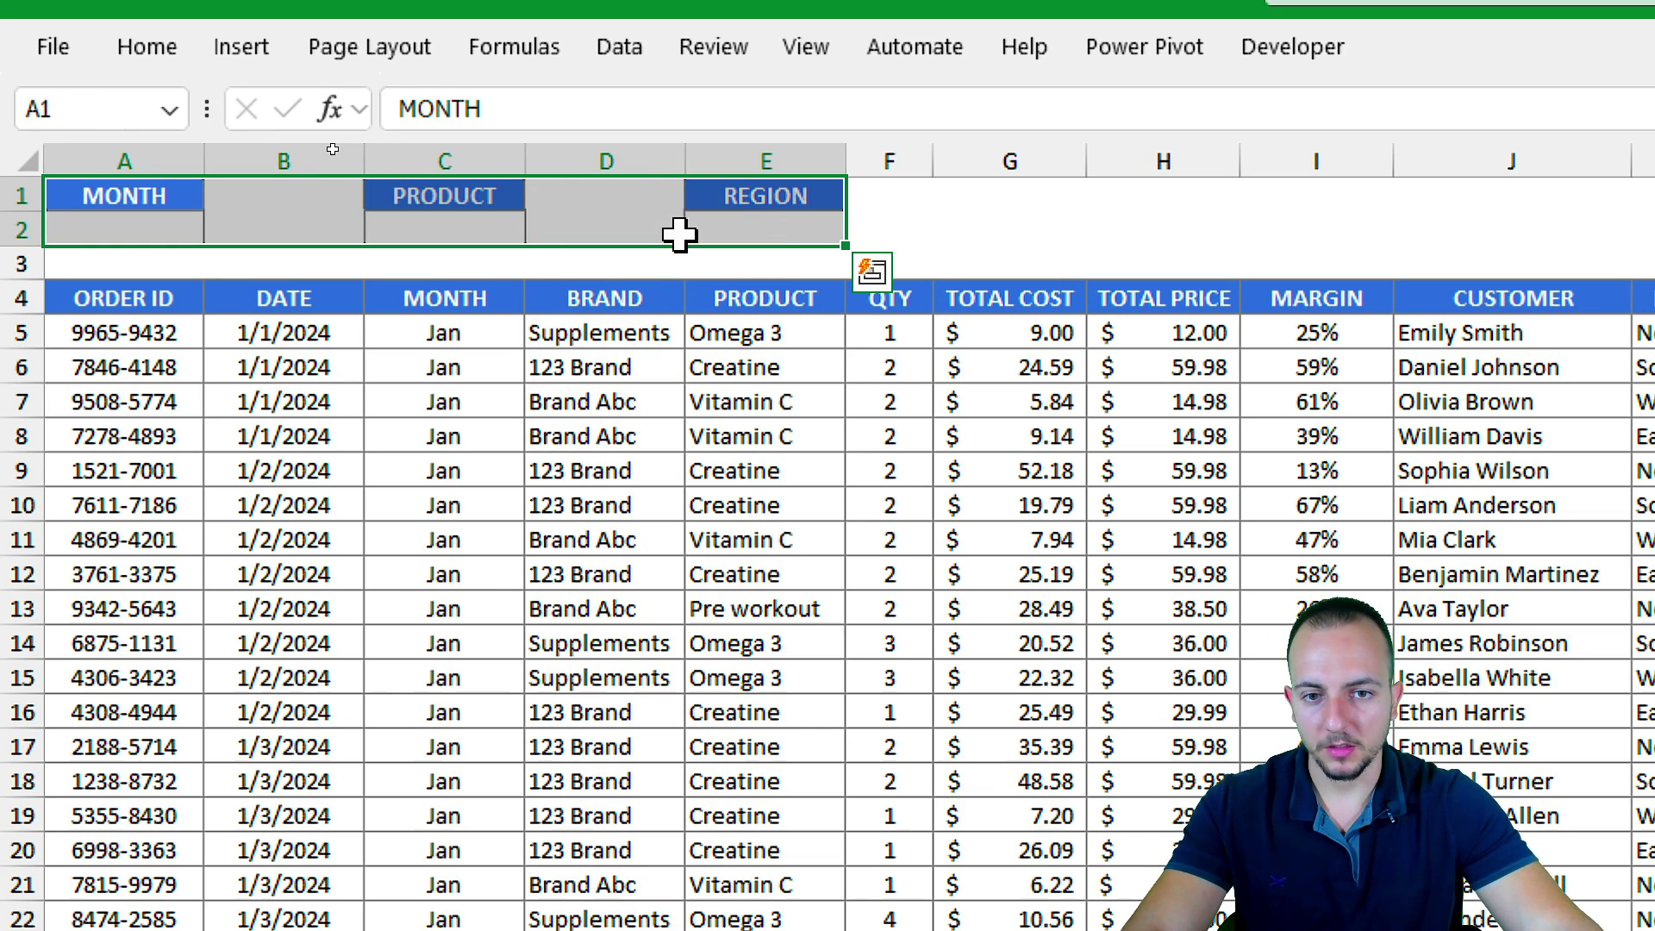
pyautogui.click(202, 222)
pyautogui.click(439, 222)
pyautogui.click(728, 226)
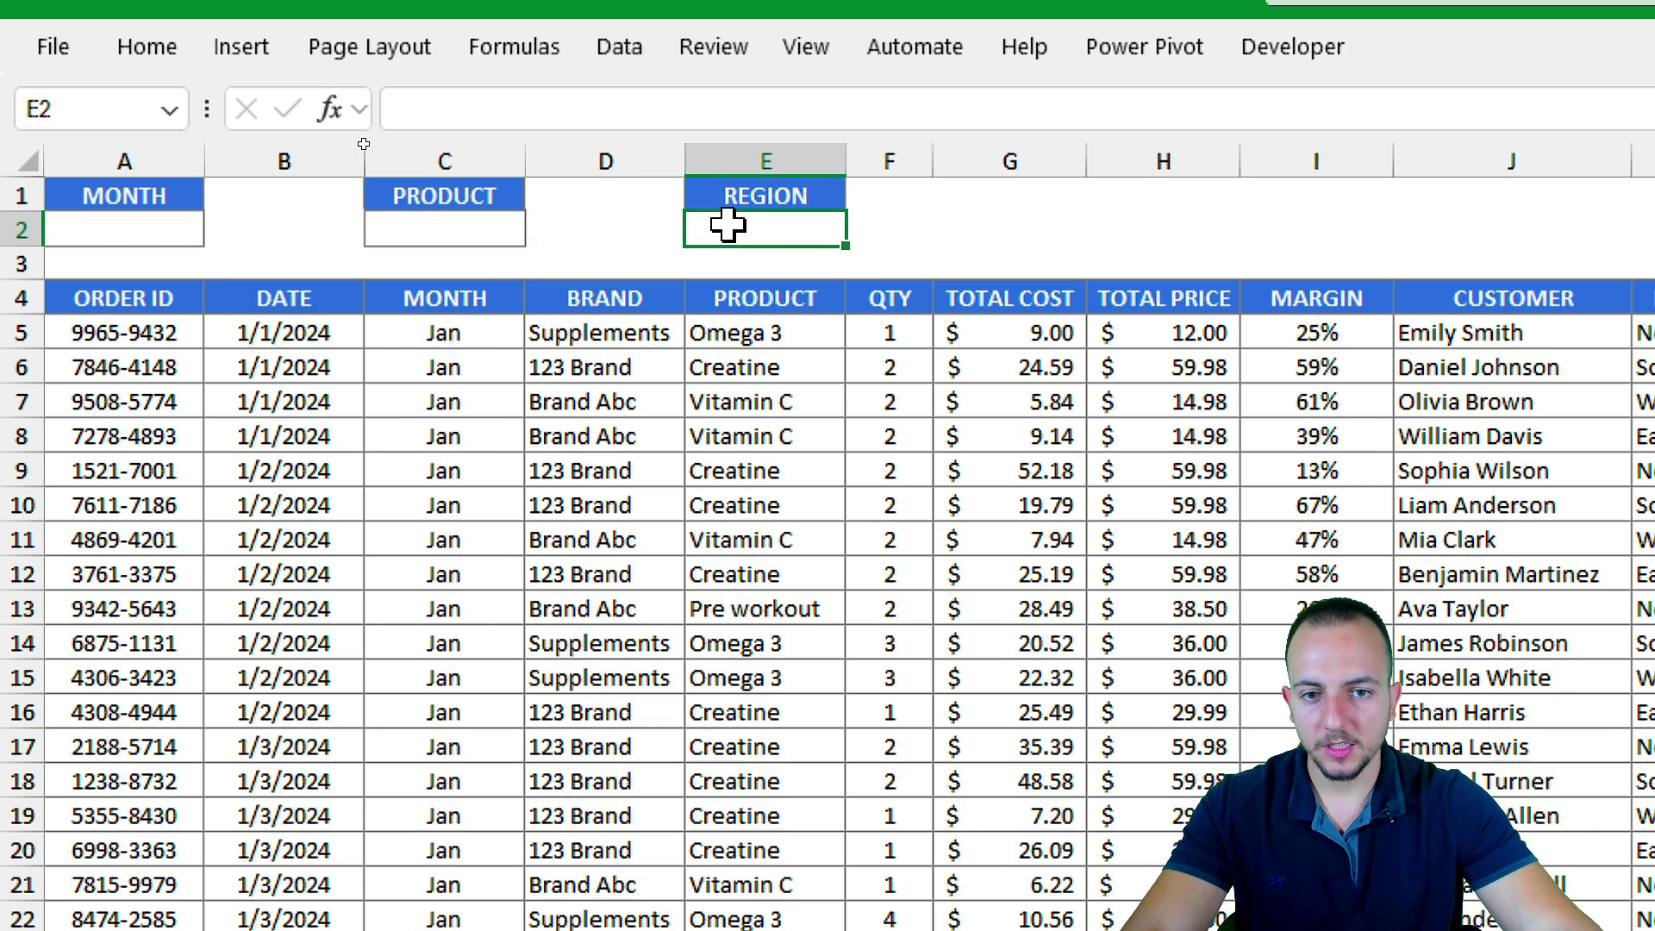
# Step: Fill the search input cells A2, C2 and E2 with the light gold theme colour
pyautogui.click(133, 237)
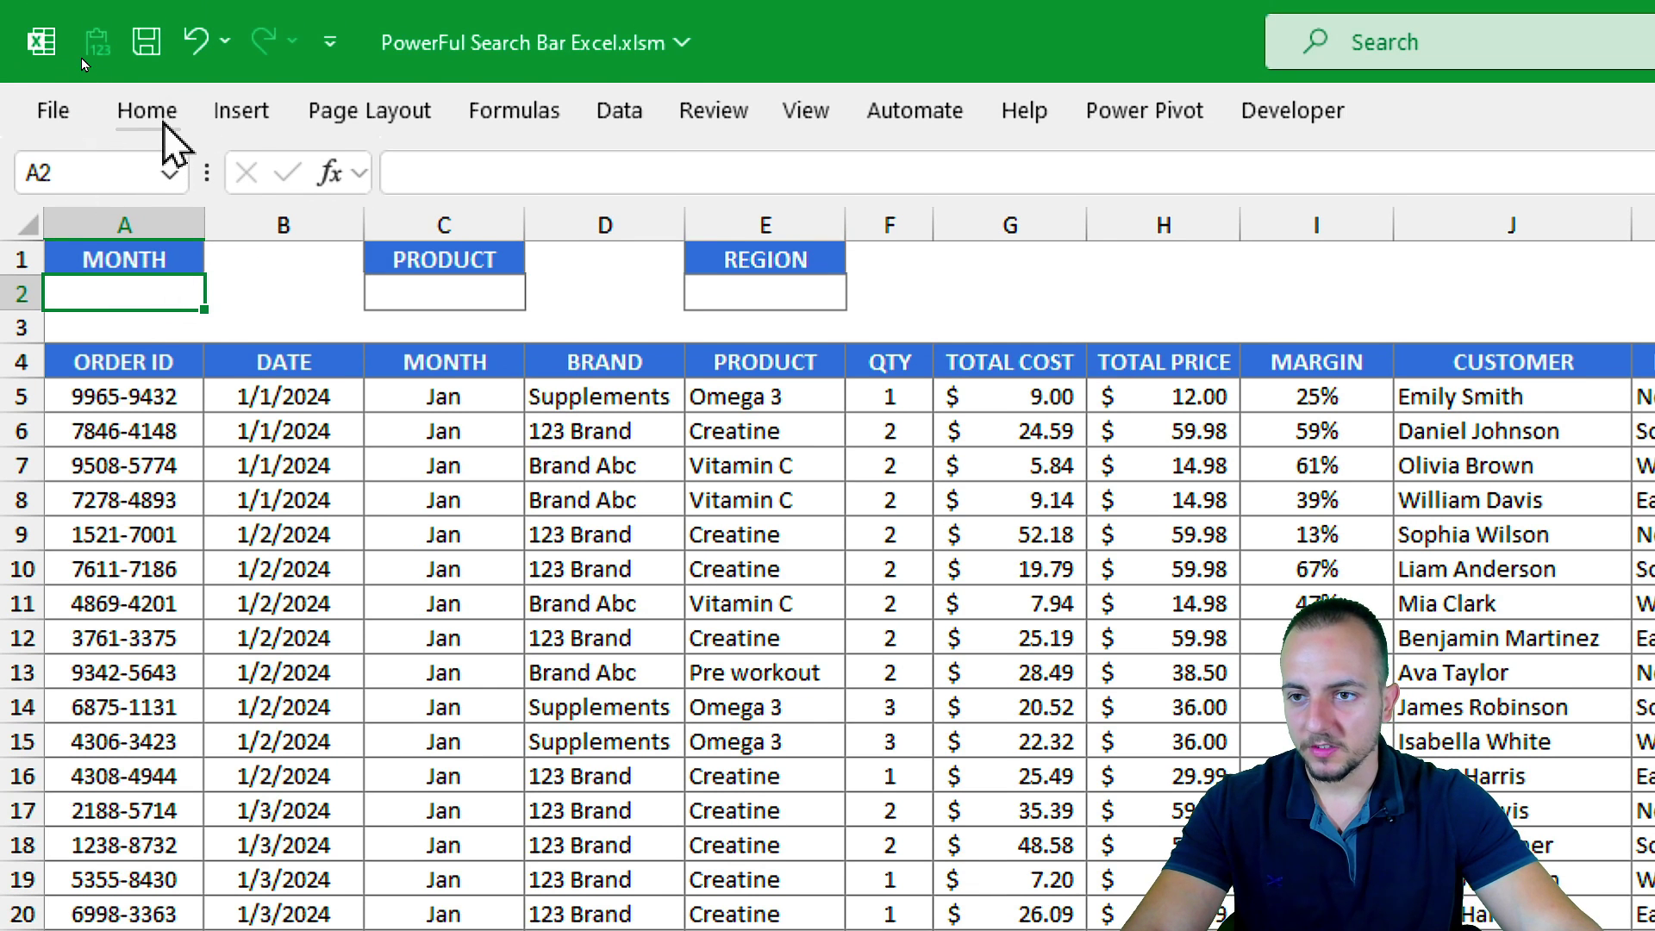
pyautogui.click(149, 112)
pyautogui.click(622, 230)
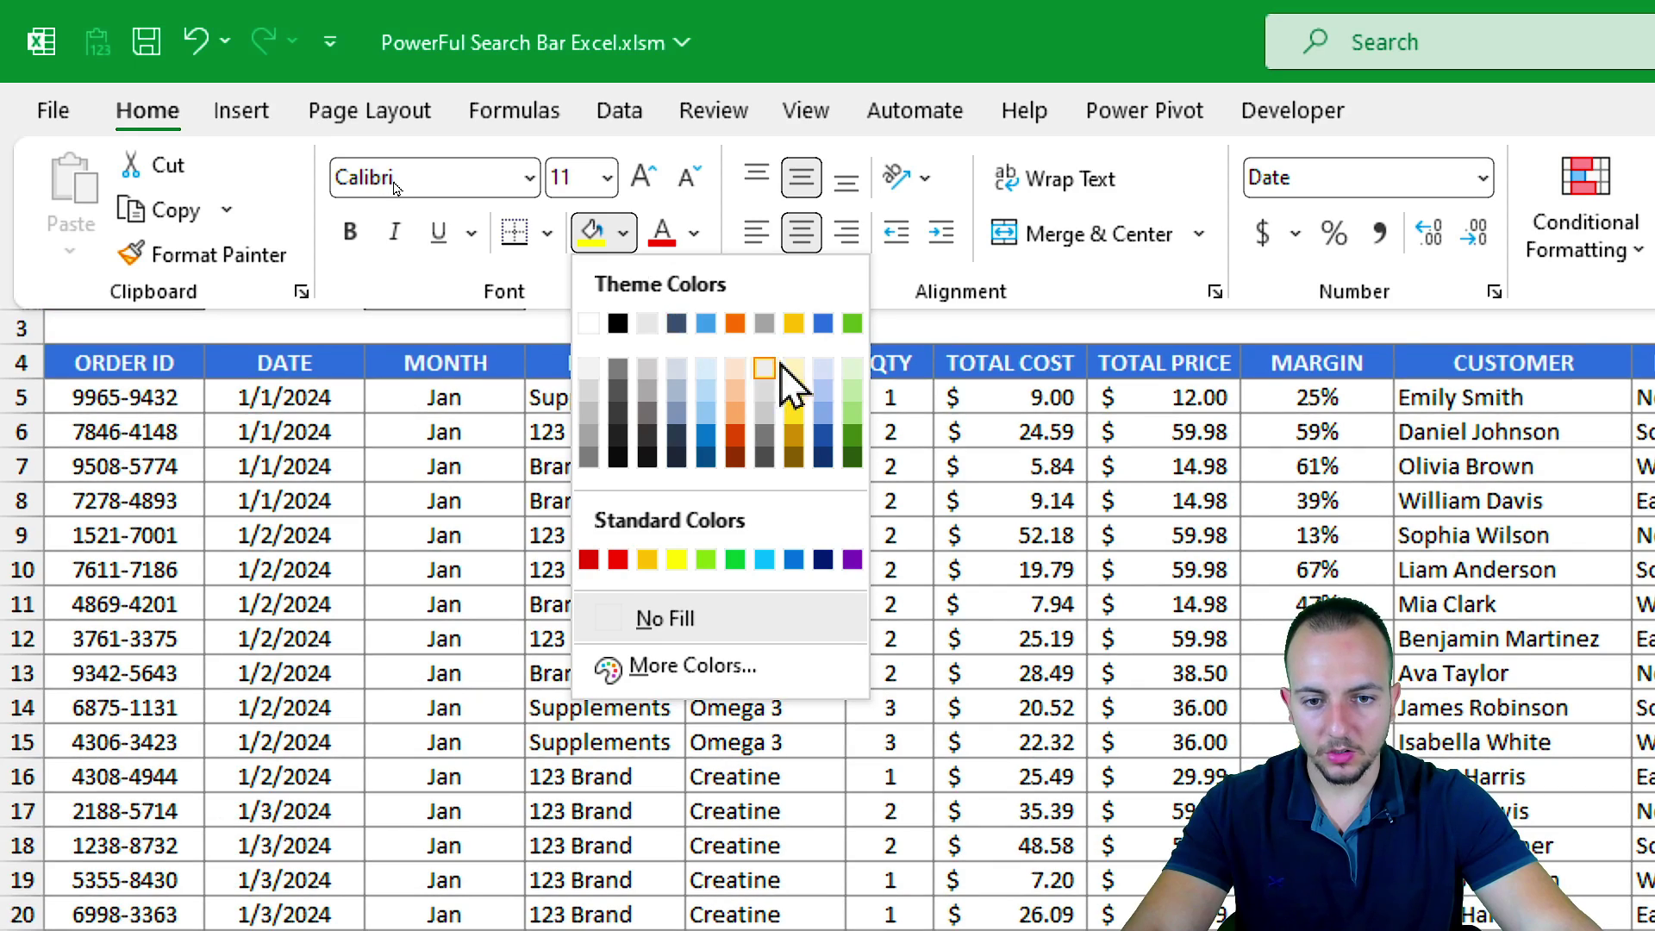
pyautogui.click(781, 366)
pyautogui.click(454, 295)
pyautogui.click(155, 114)
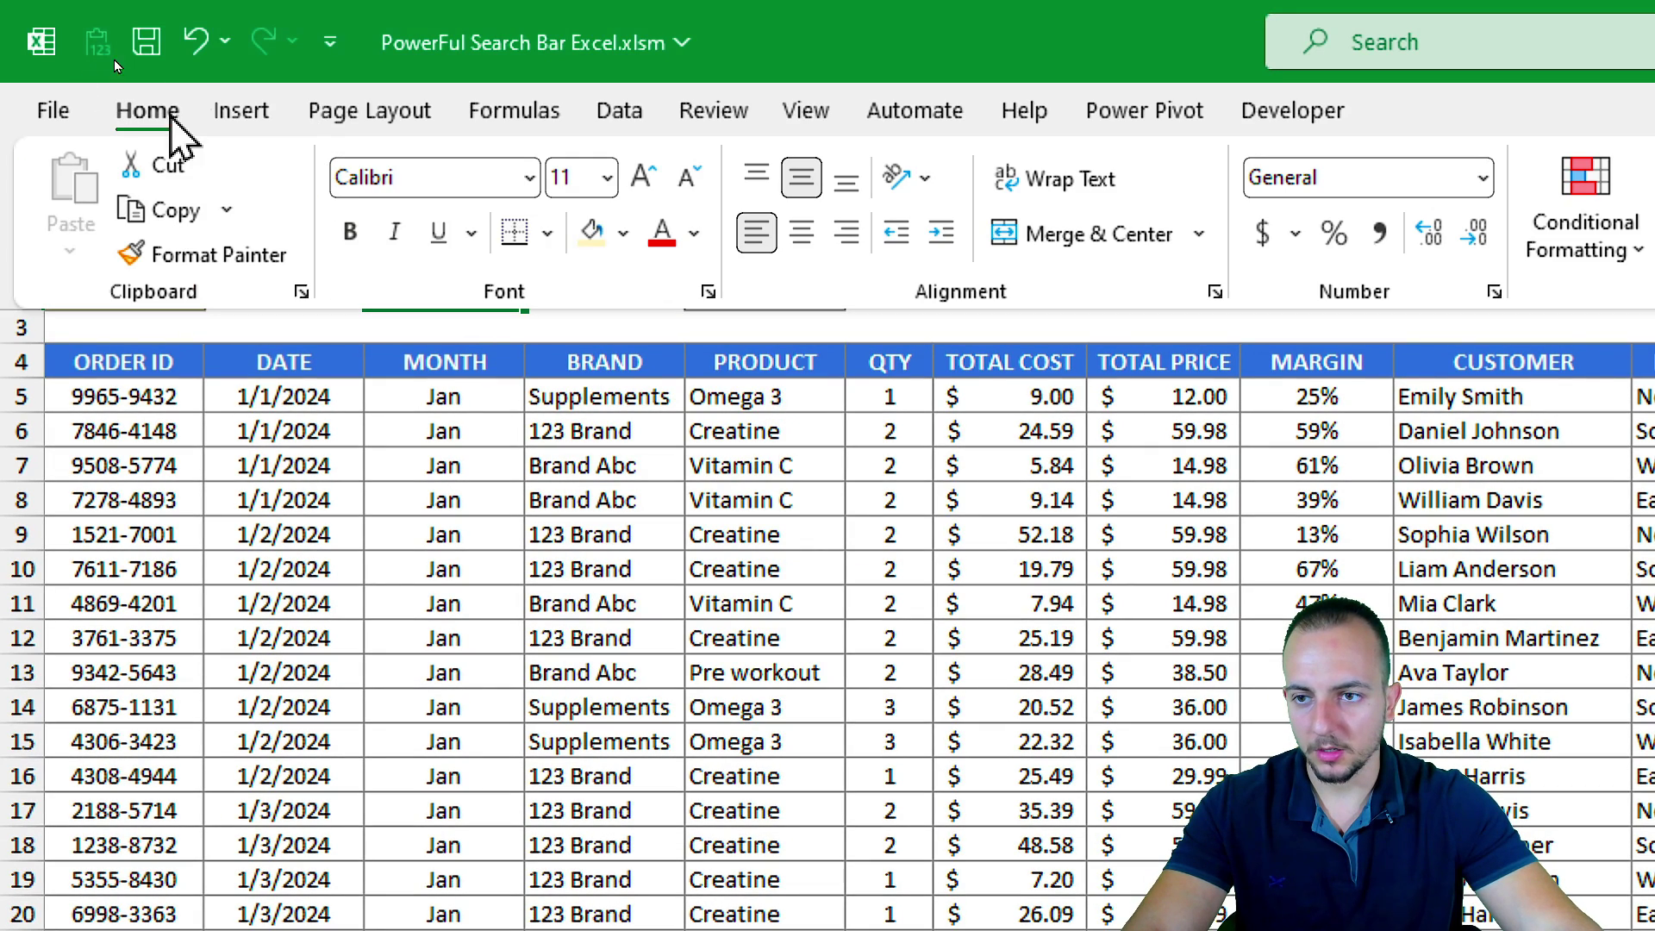
pyautogui.click(622, 231)
pyautogui.click(805, 369)
pyautogui.rightClick(771, 295)
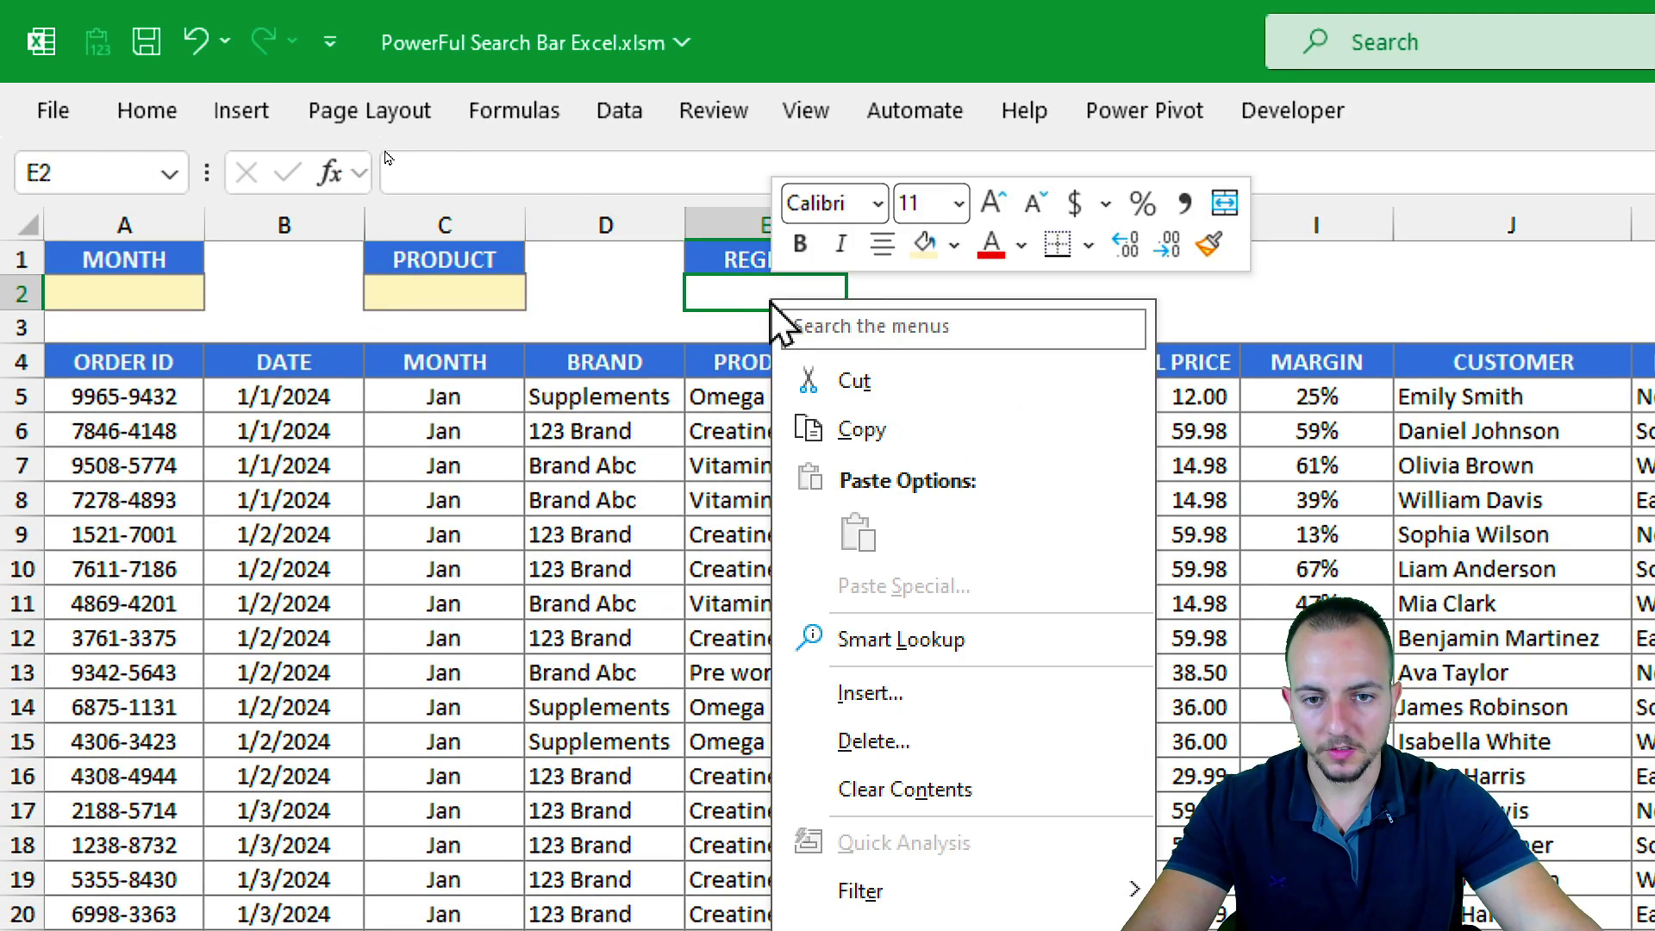
pyautogui.click(920, 245)
pyautogui.click(819, 351)
pyautogui.click(734, 542)
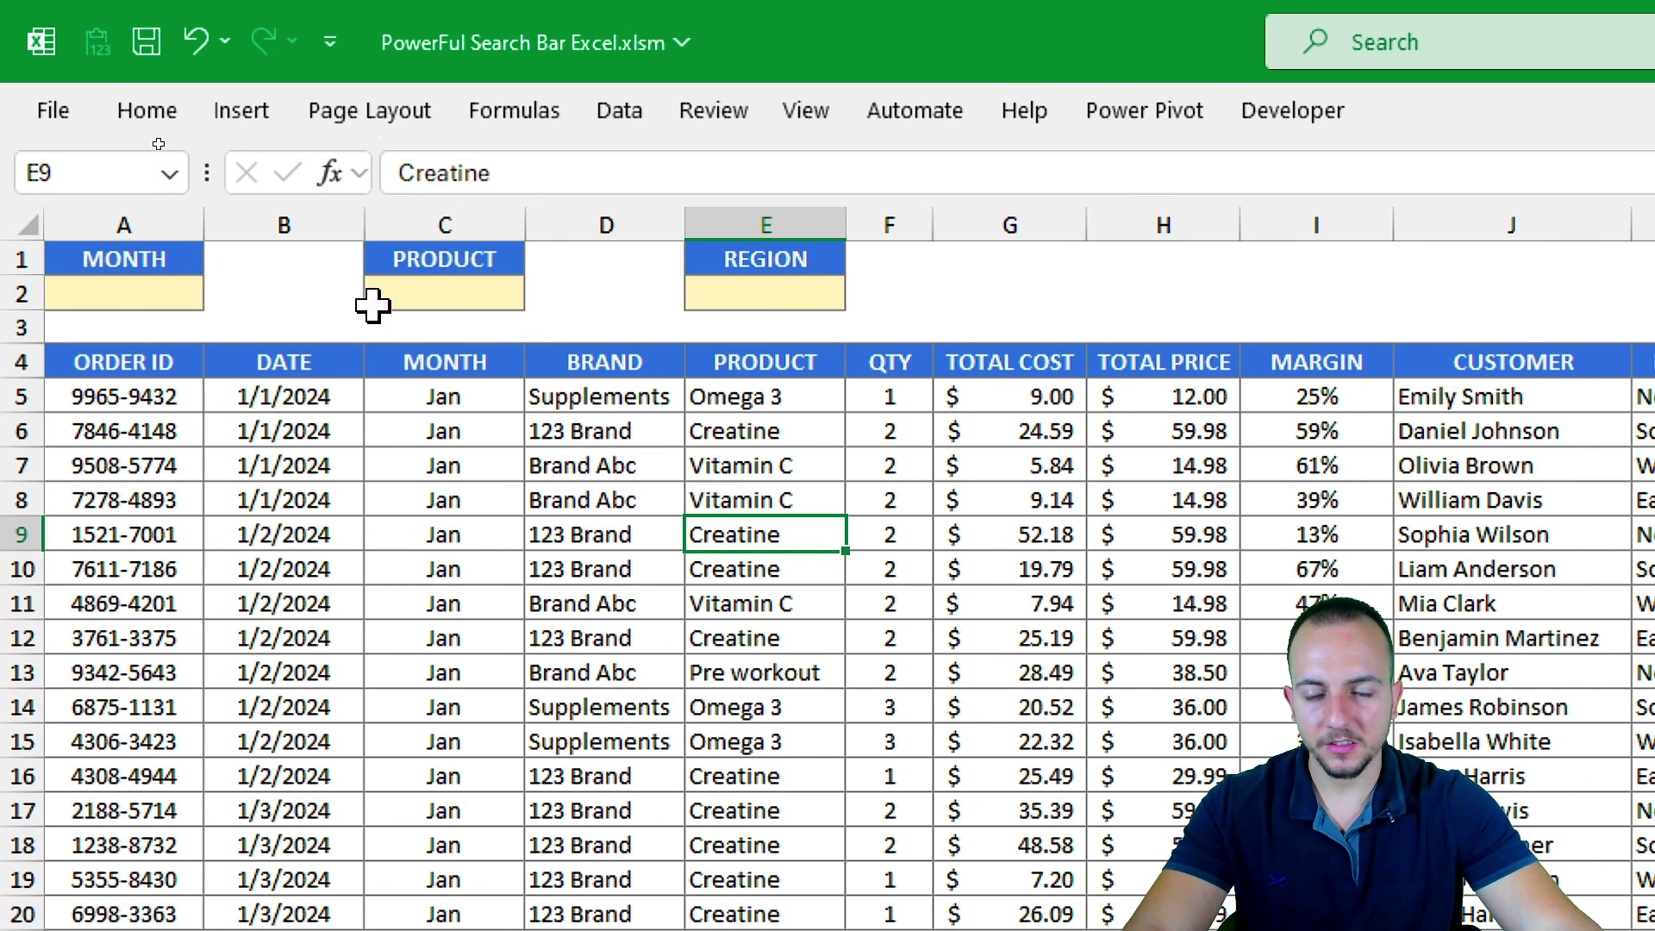
# Step: Insert the solid magnifier-plus and magnifier-minus icons from the Interface category of the icon library
pyautogui.click(240, 127)
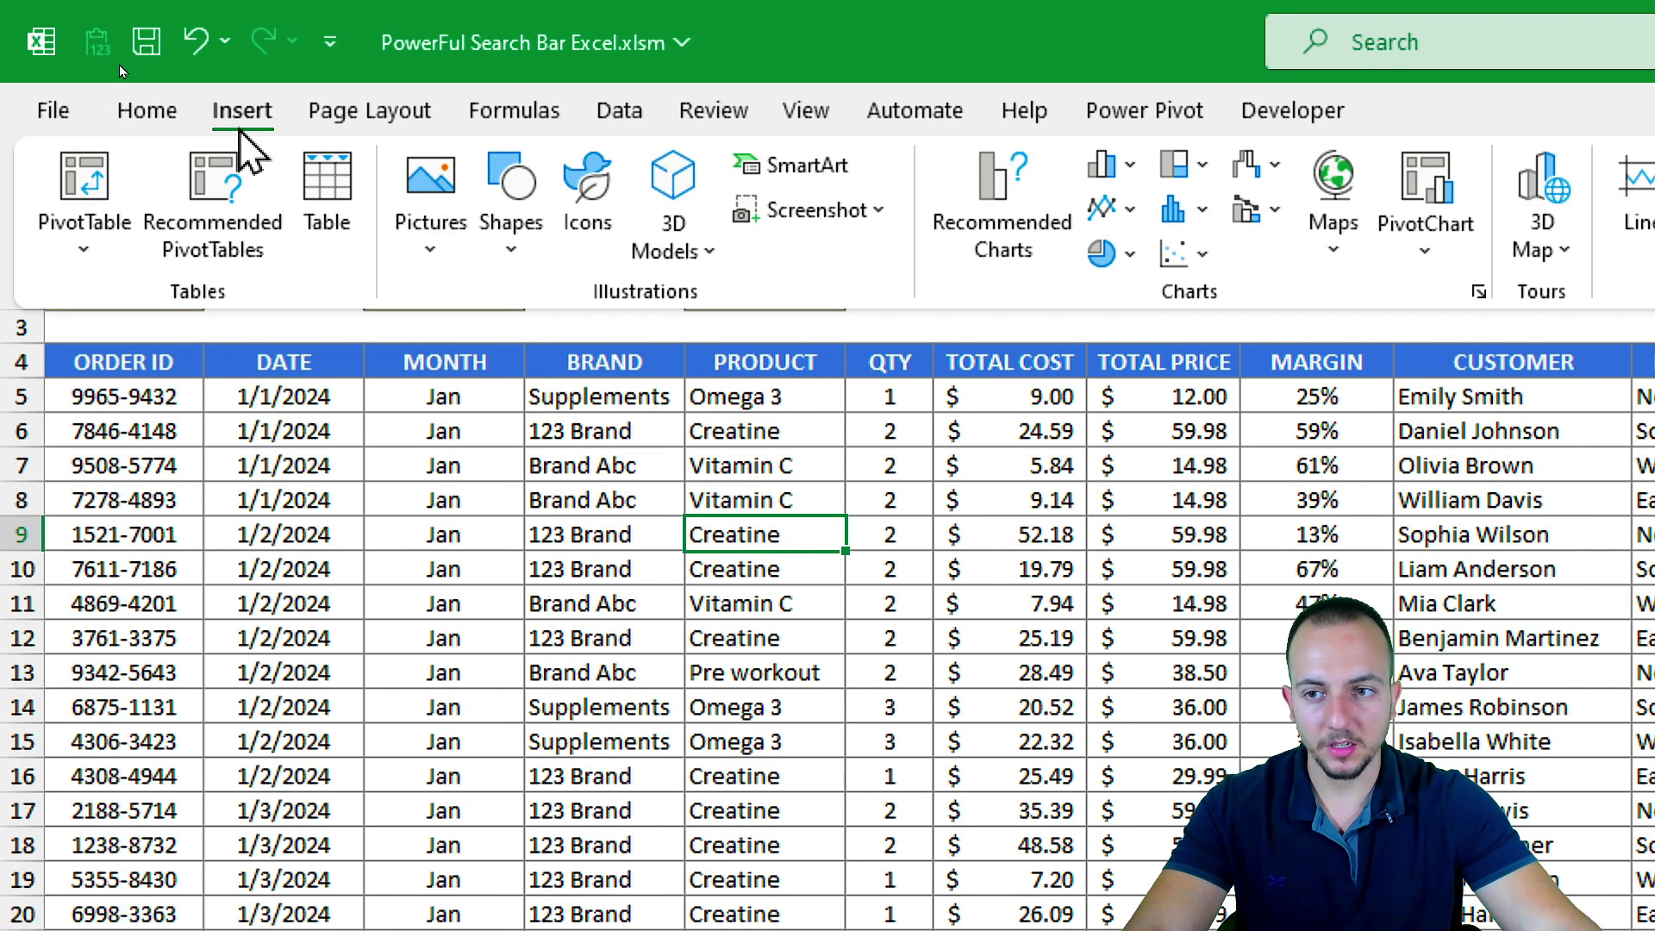
pyautogui.click(590, 237)
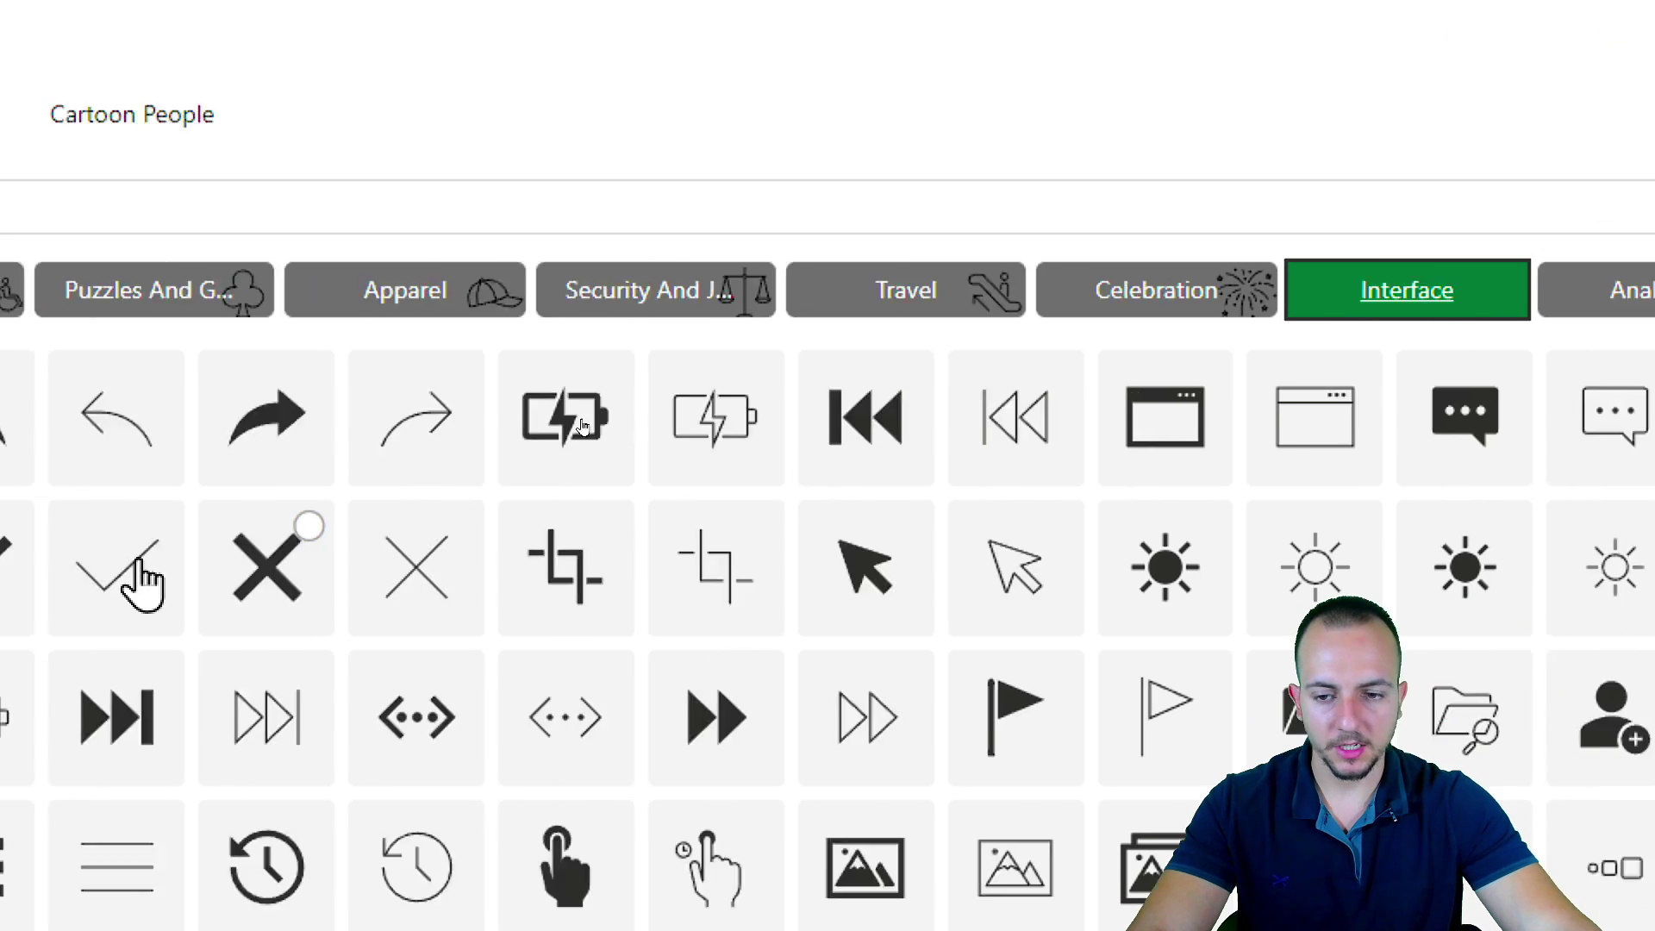
pyautogui.scroll(-3, 1051, 663)
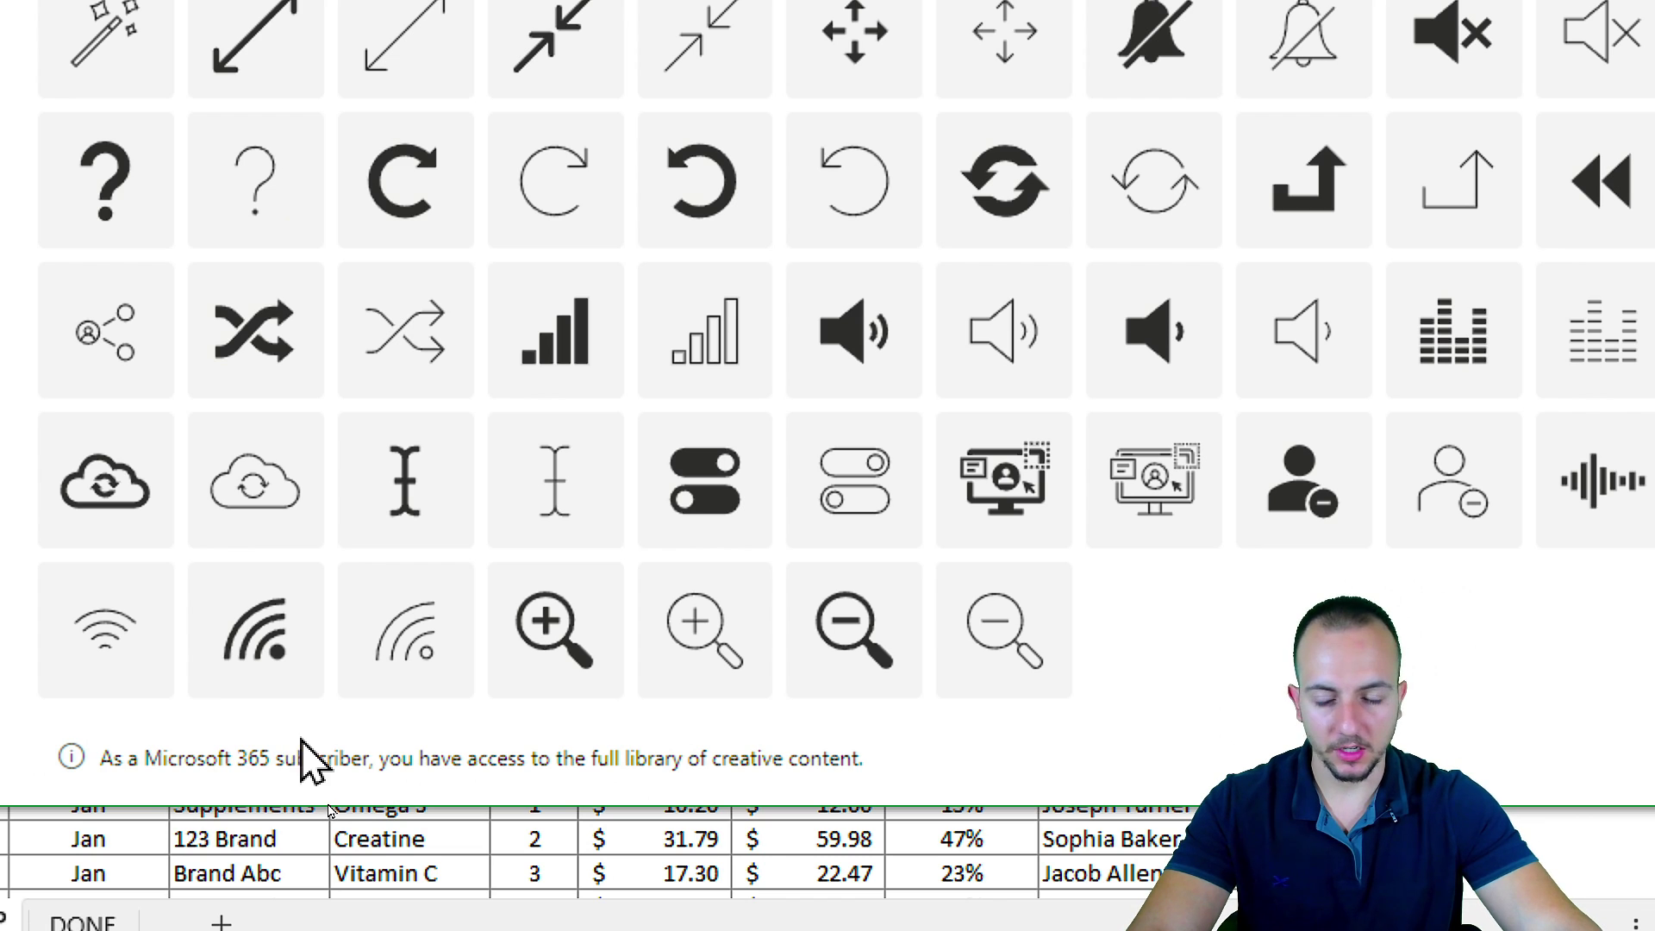
pyautogui.click(860, 665)
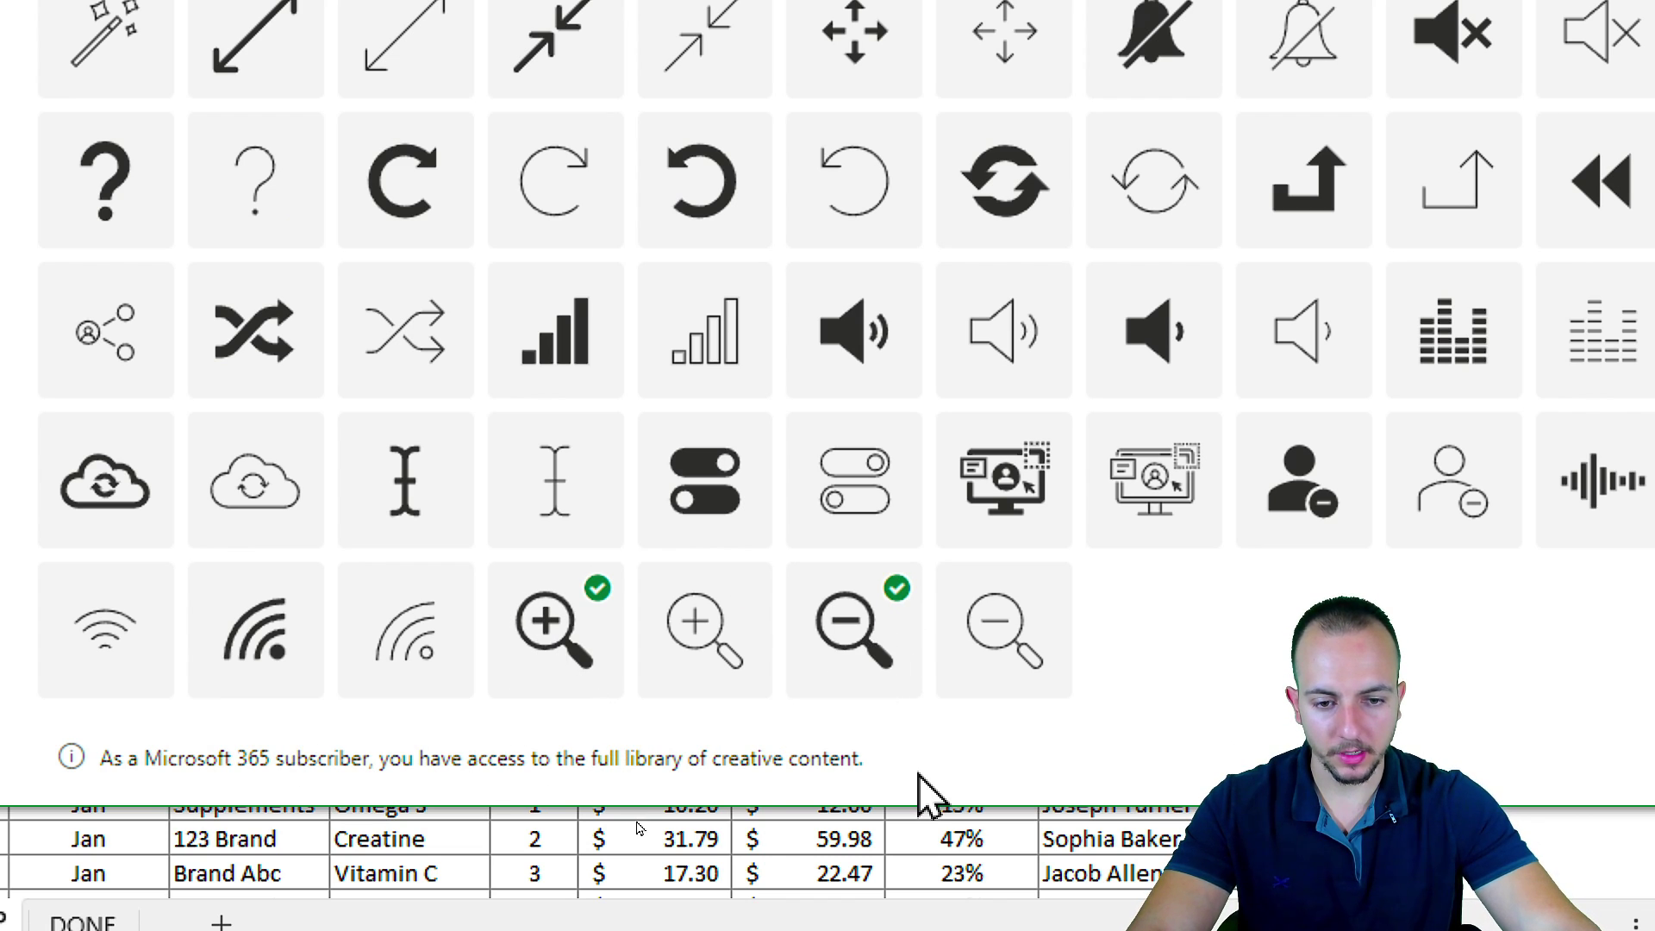
pyautogui.click(1145, 757)
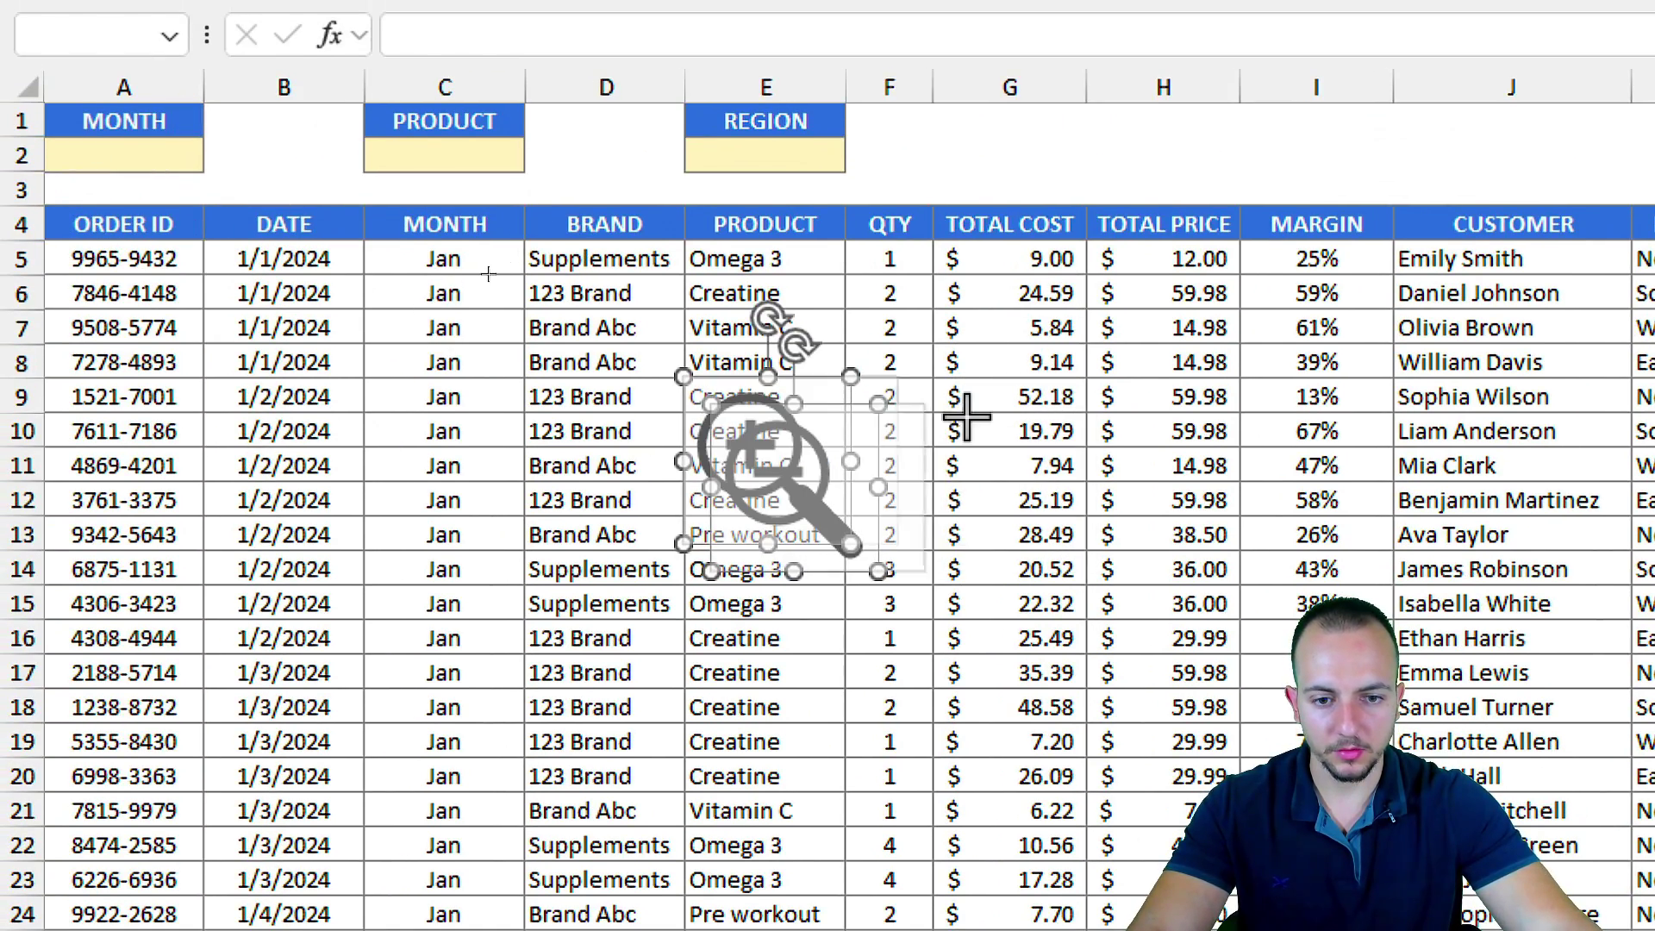
# Step: Move both magnifier icons above the TOTAL COST header and set their height and width to 0.6"
pyautogui.moveTo(801, 490); pyautogui.dragTo(1026, 207)
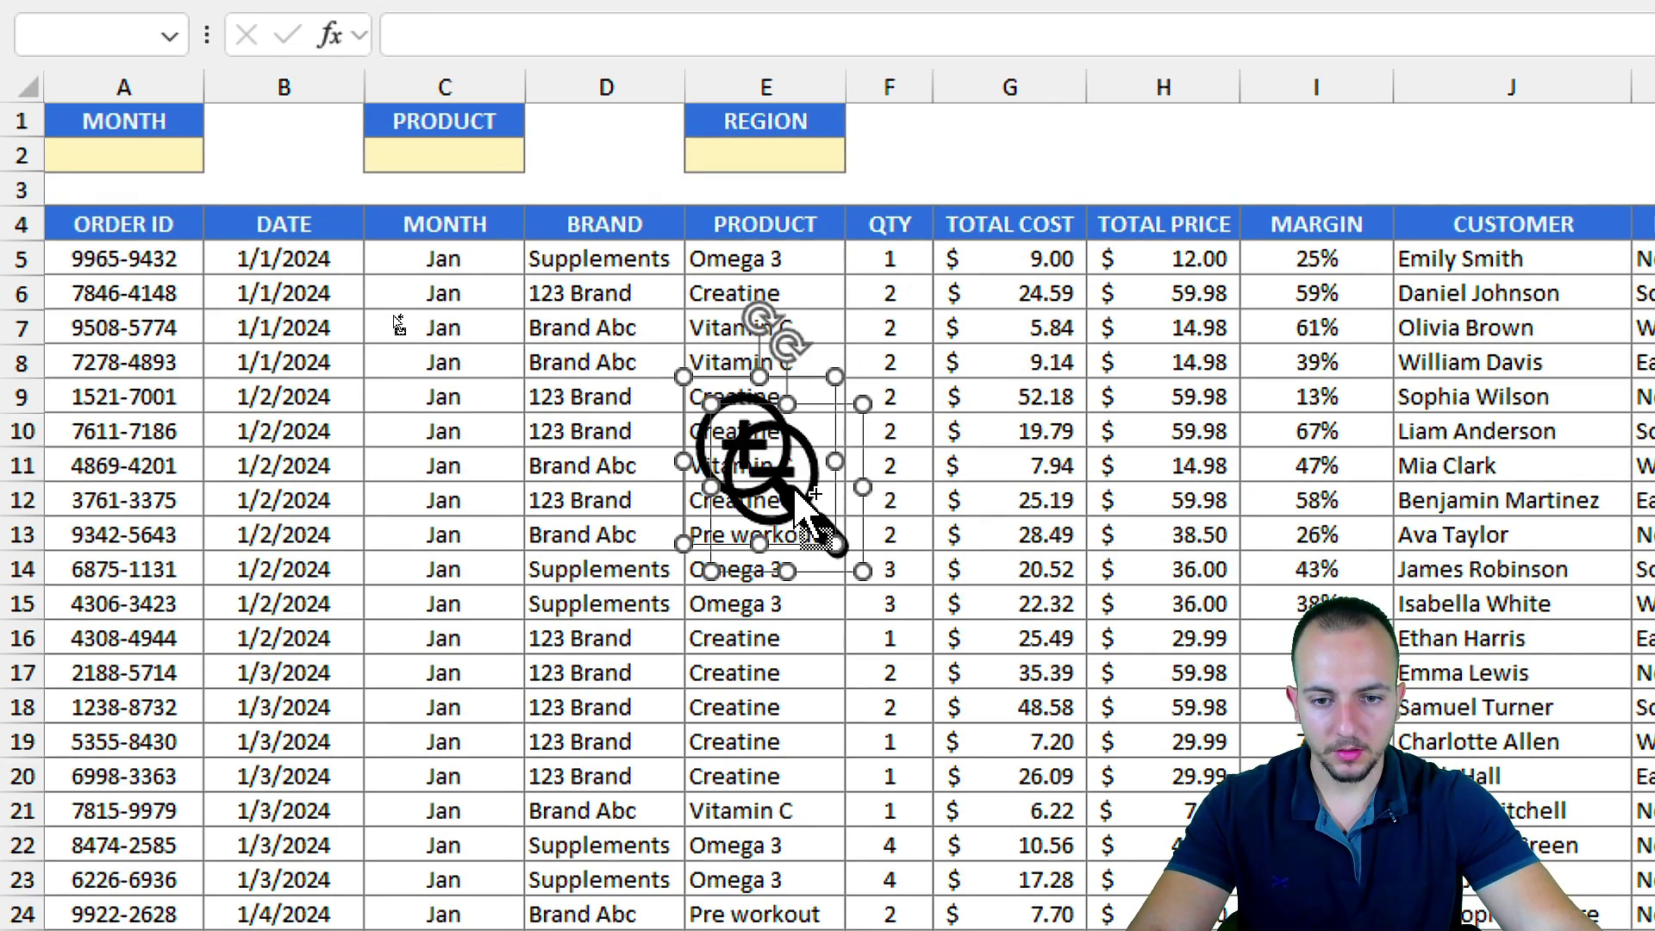
pyautogui.moveTo(789, 444); pyautogui.dragTo(1007, 207)
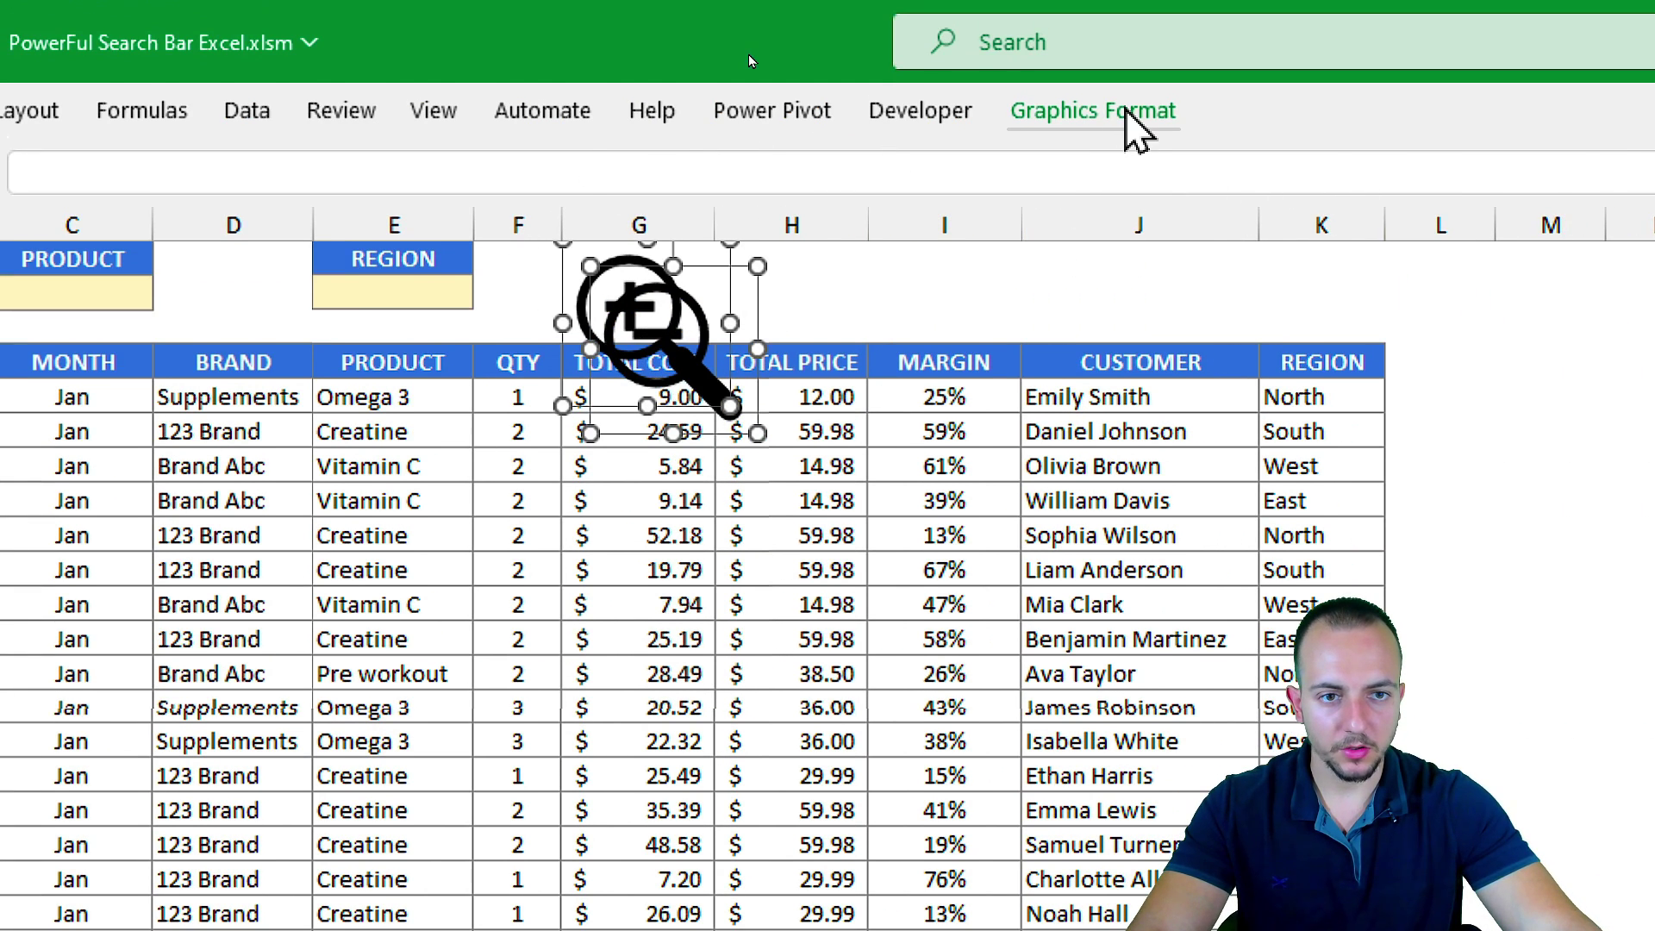
pyautogui.click(1122, 66)
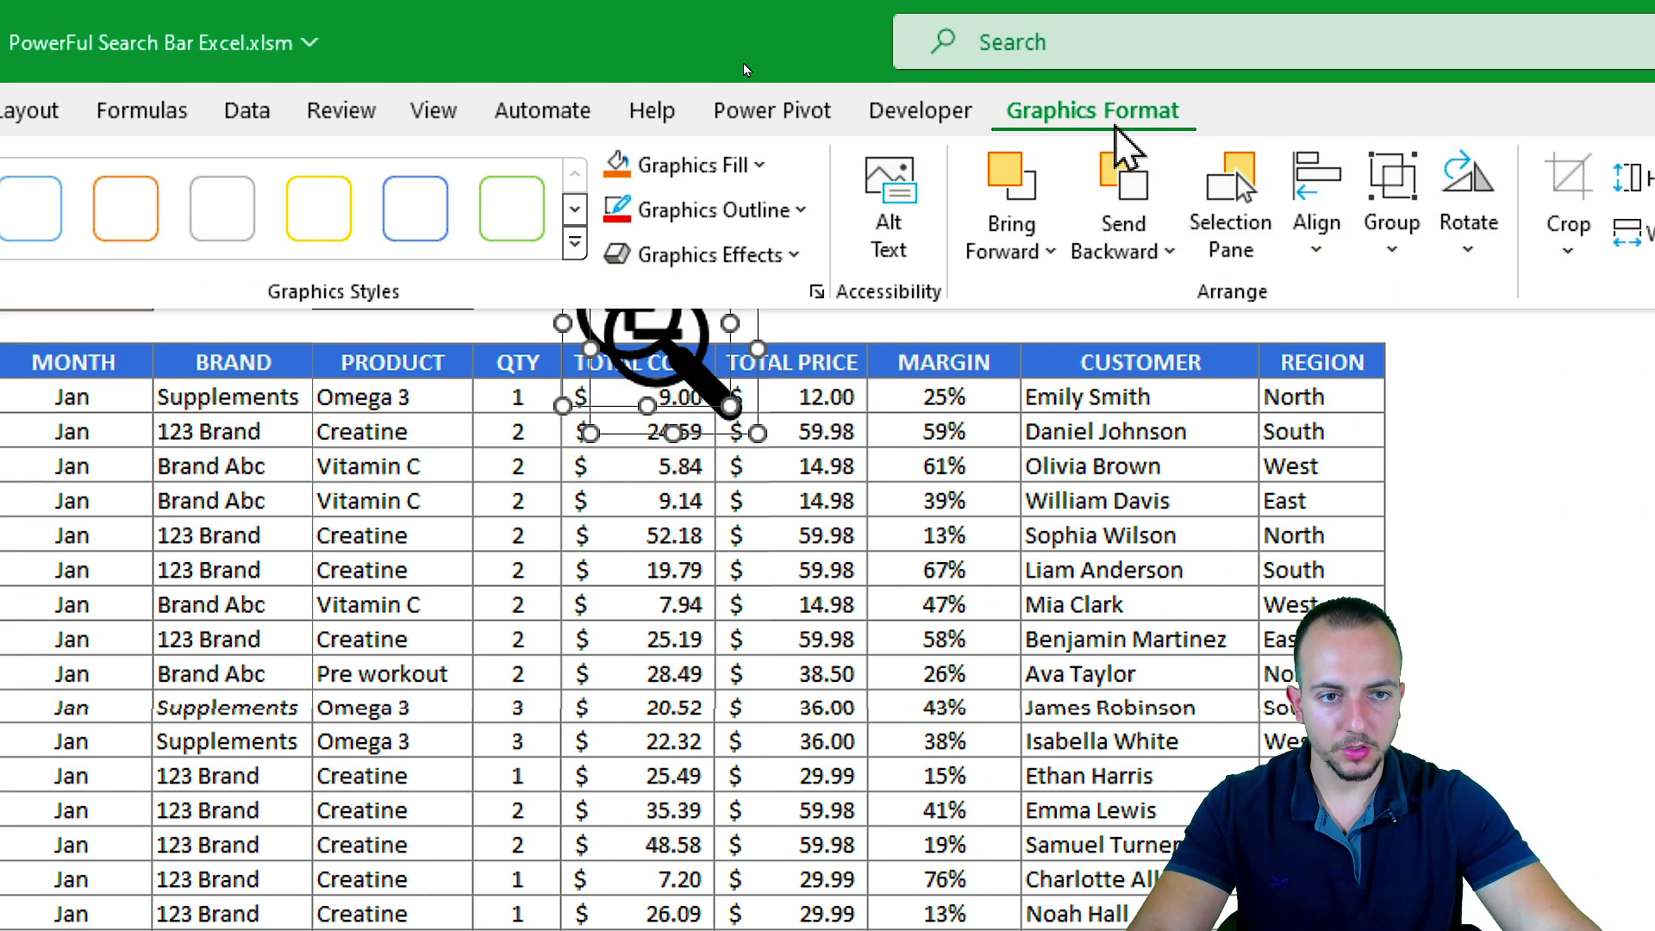
pyautogui.click(1057, 187)
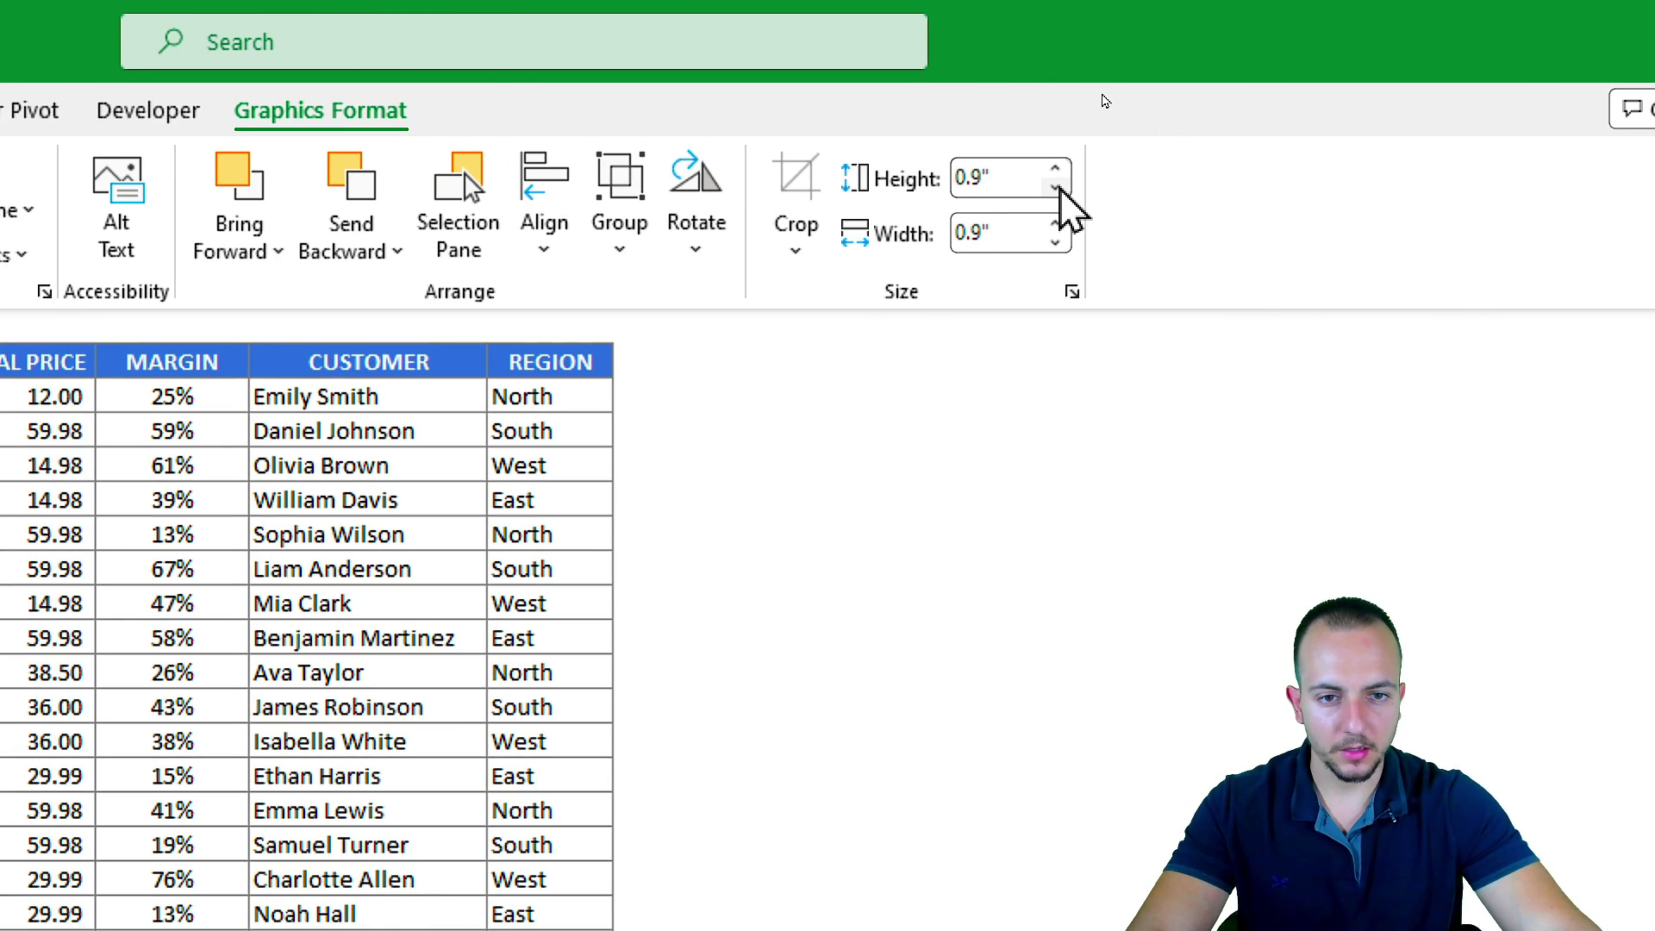
pyautogui.click(1056, 187)
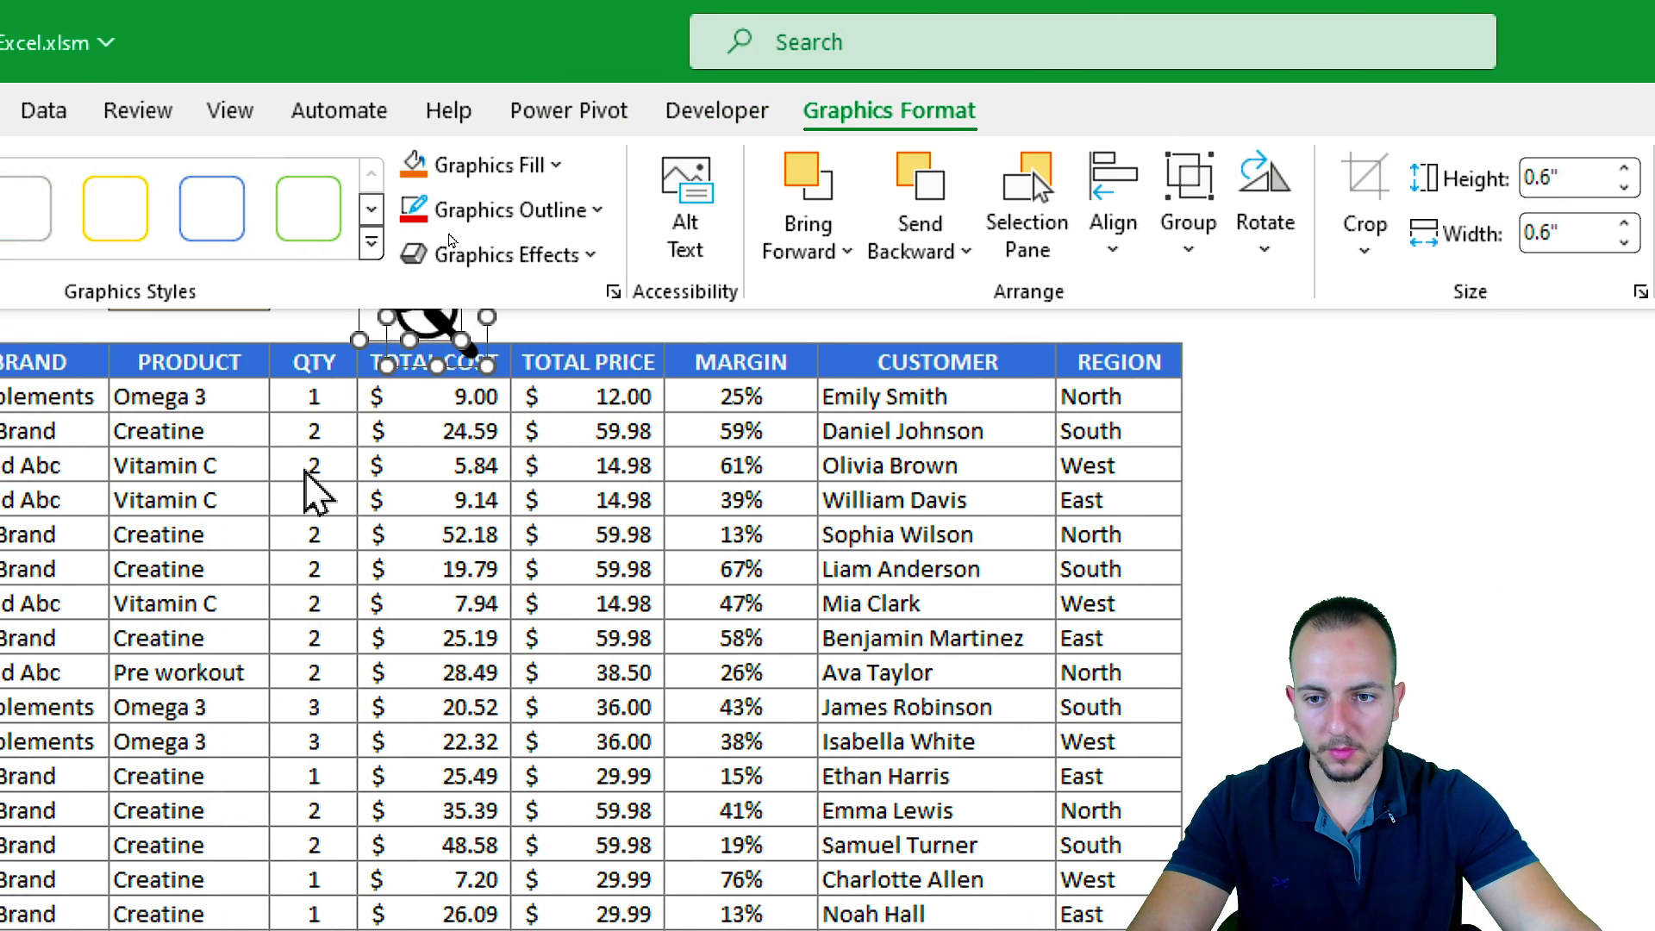
pyautogui.press('Escape')
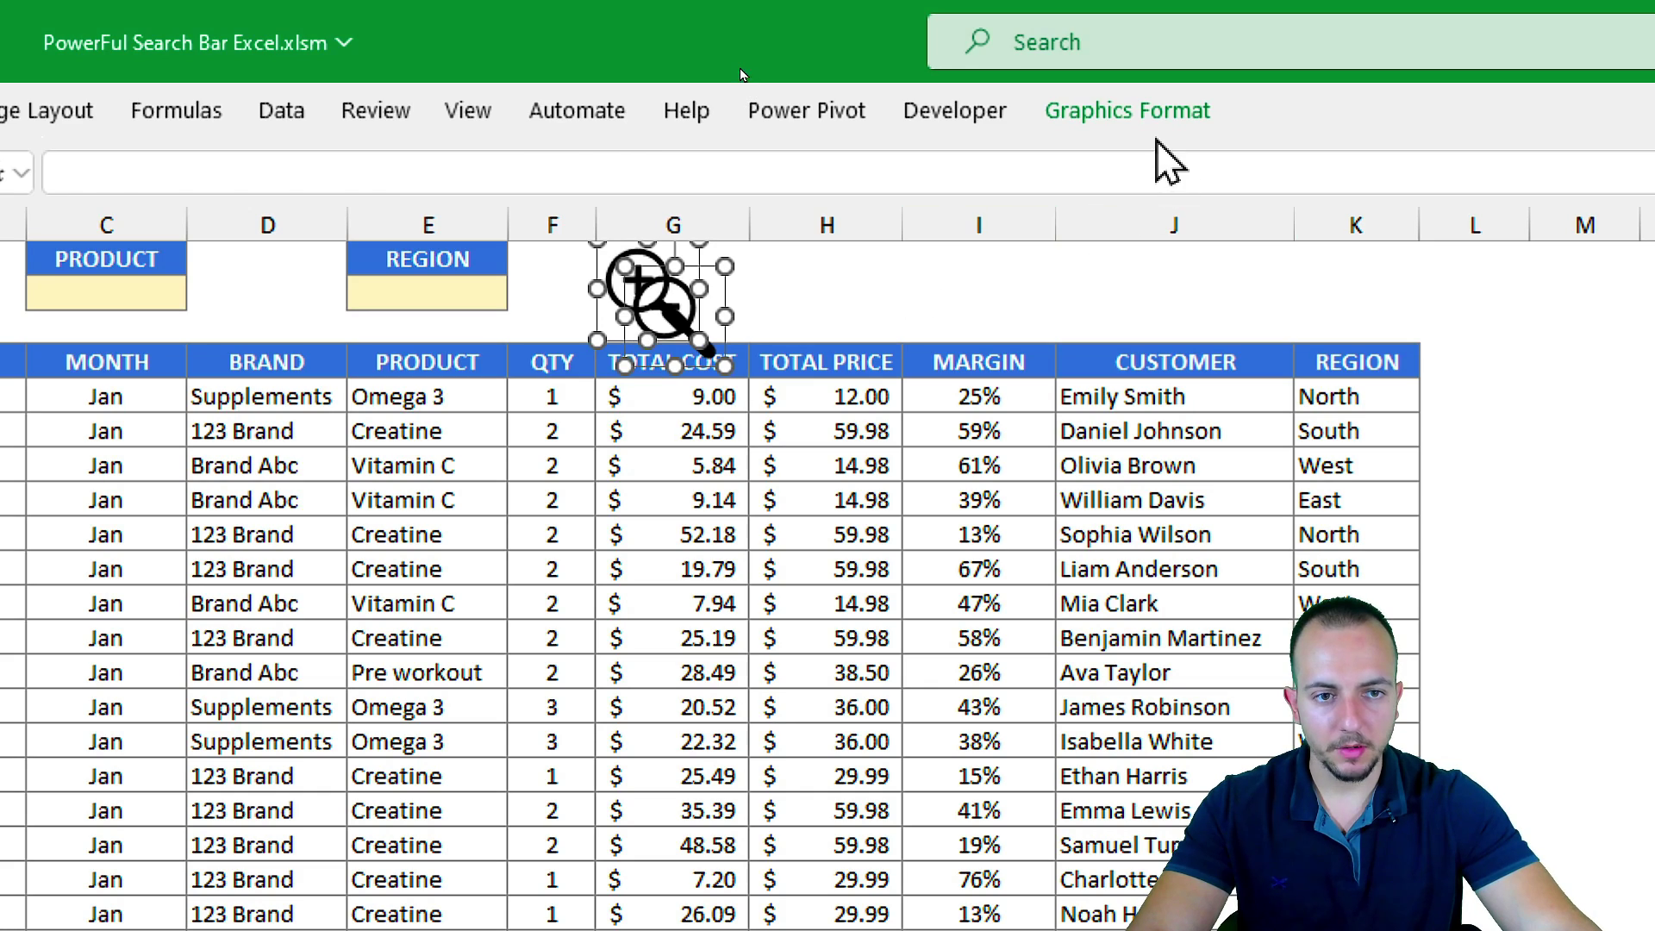
# Step: Give both magnifier icons a red outline with a 2¼ pt weight
pyautogui.click(1129, 114)
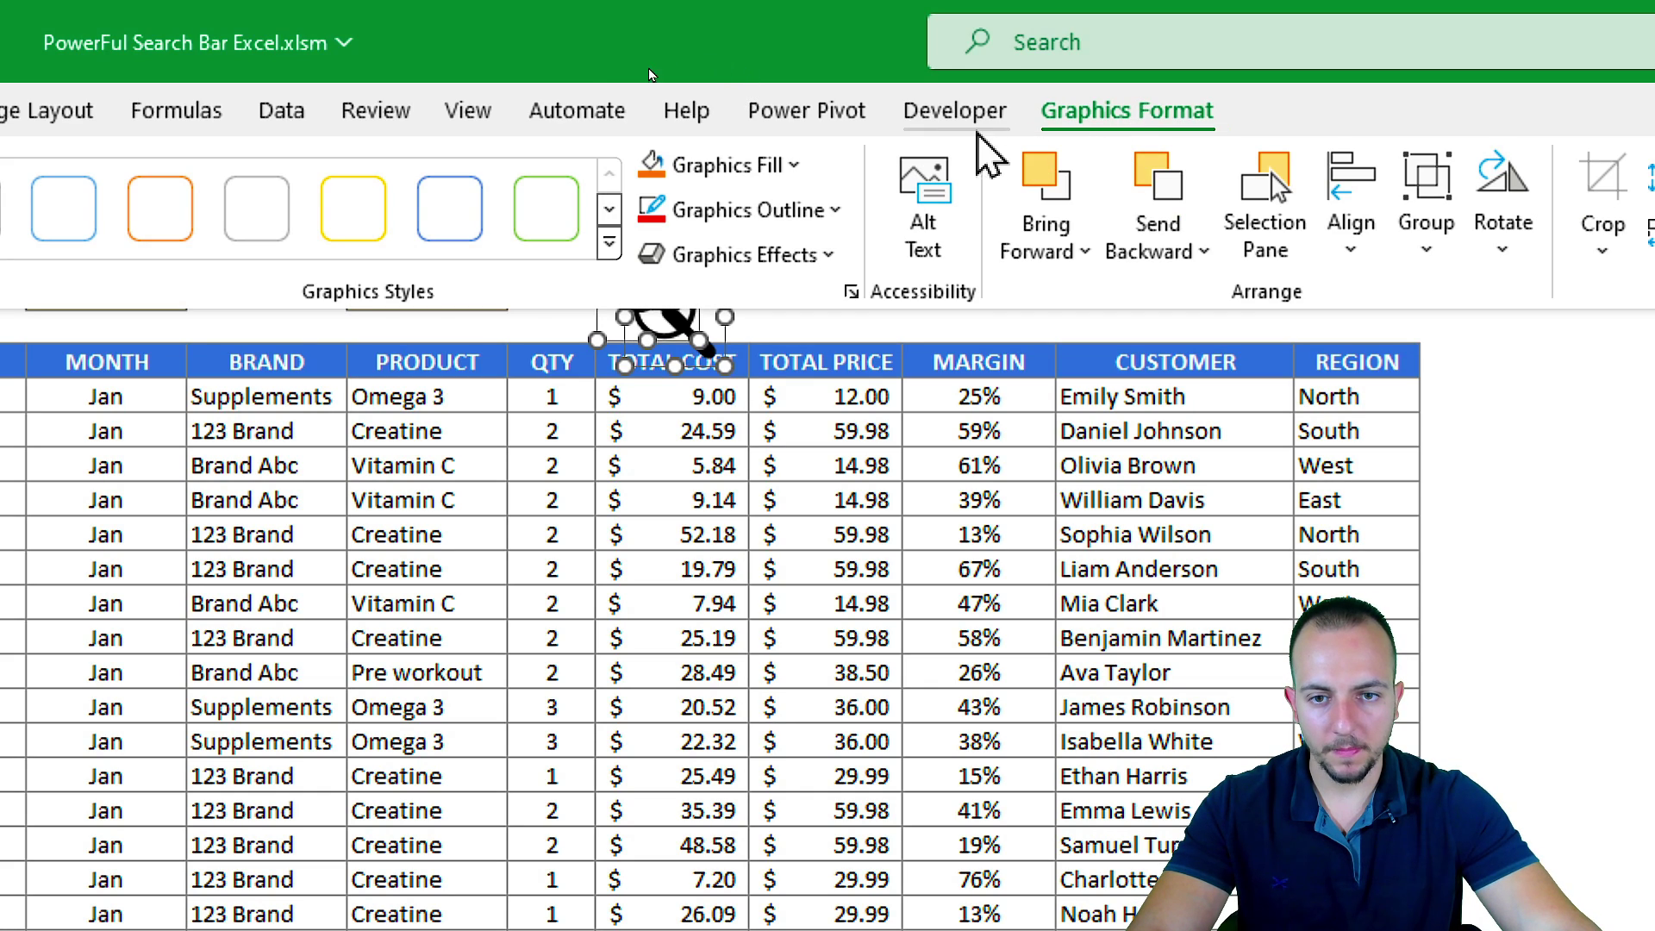
pyautogui.click(786, 226)
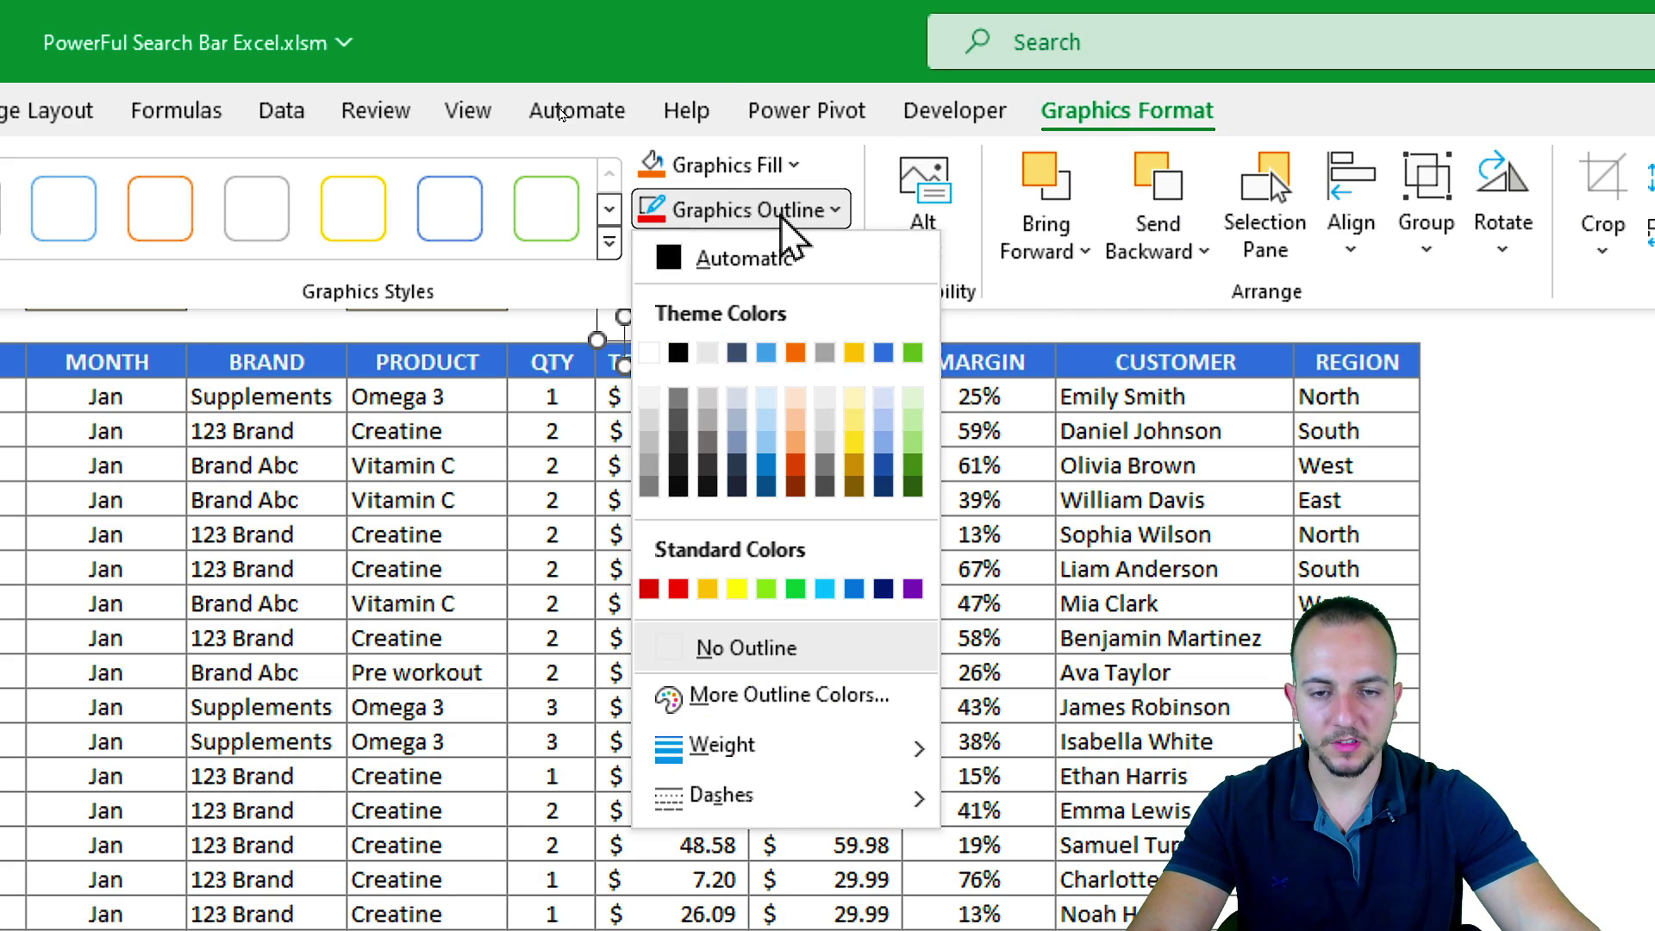
pyautogui.click(677, 589)
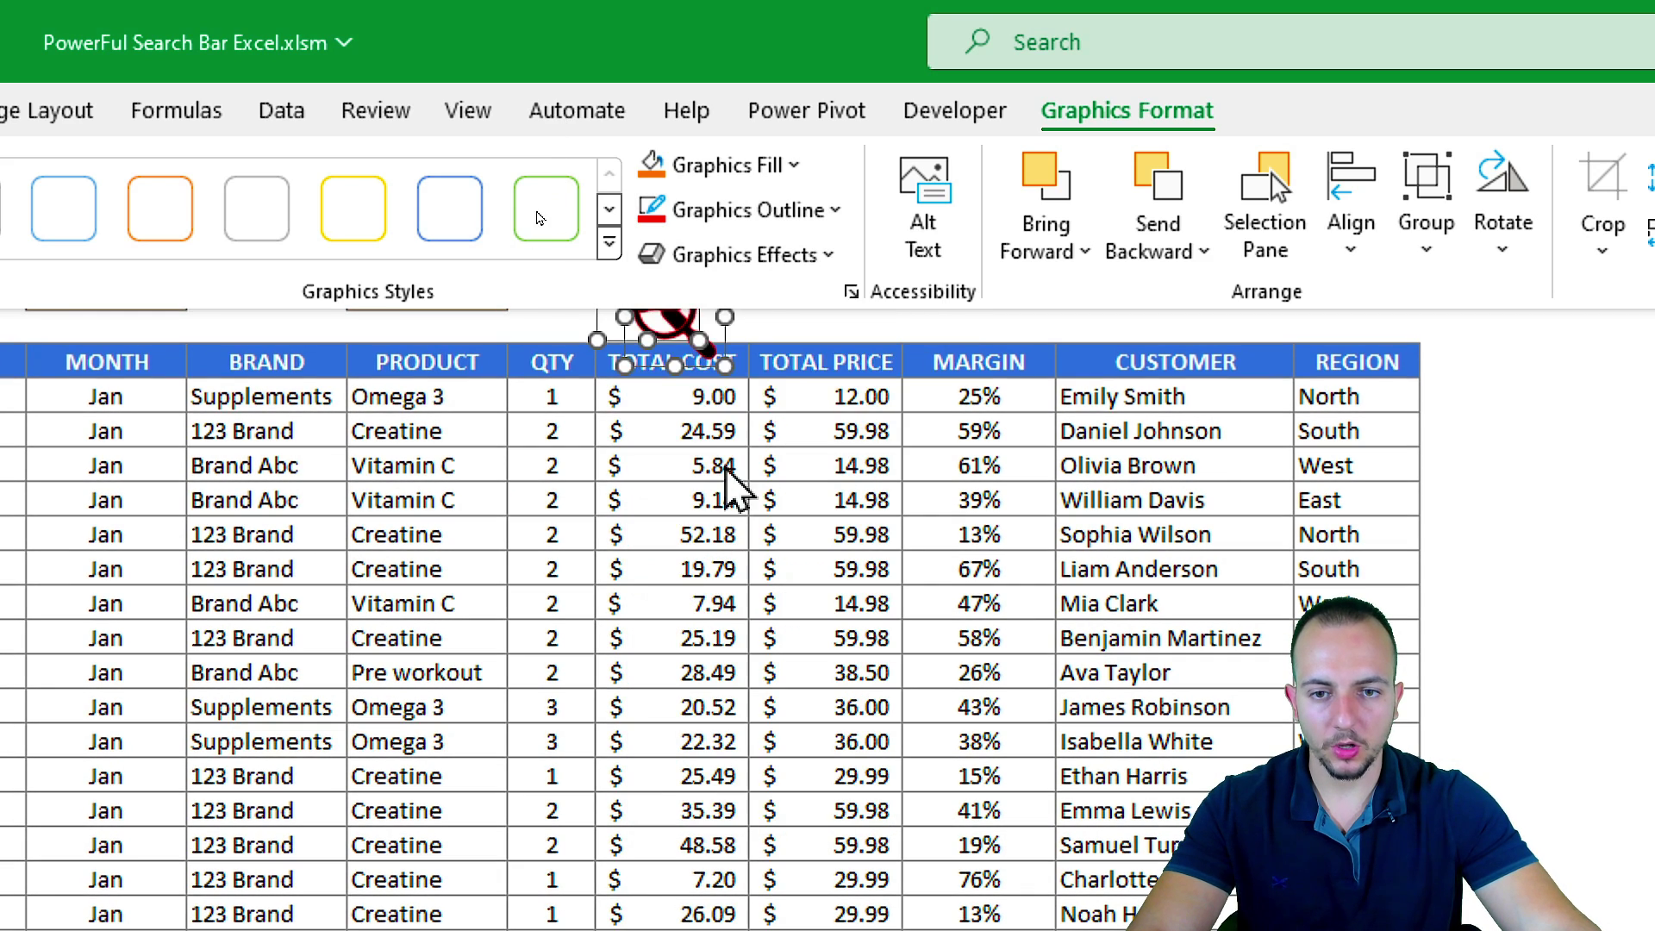
pyautogui.click(819, 210)
pyautogui.moveTo(814, 758)
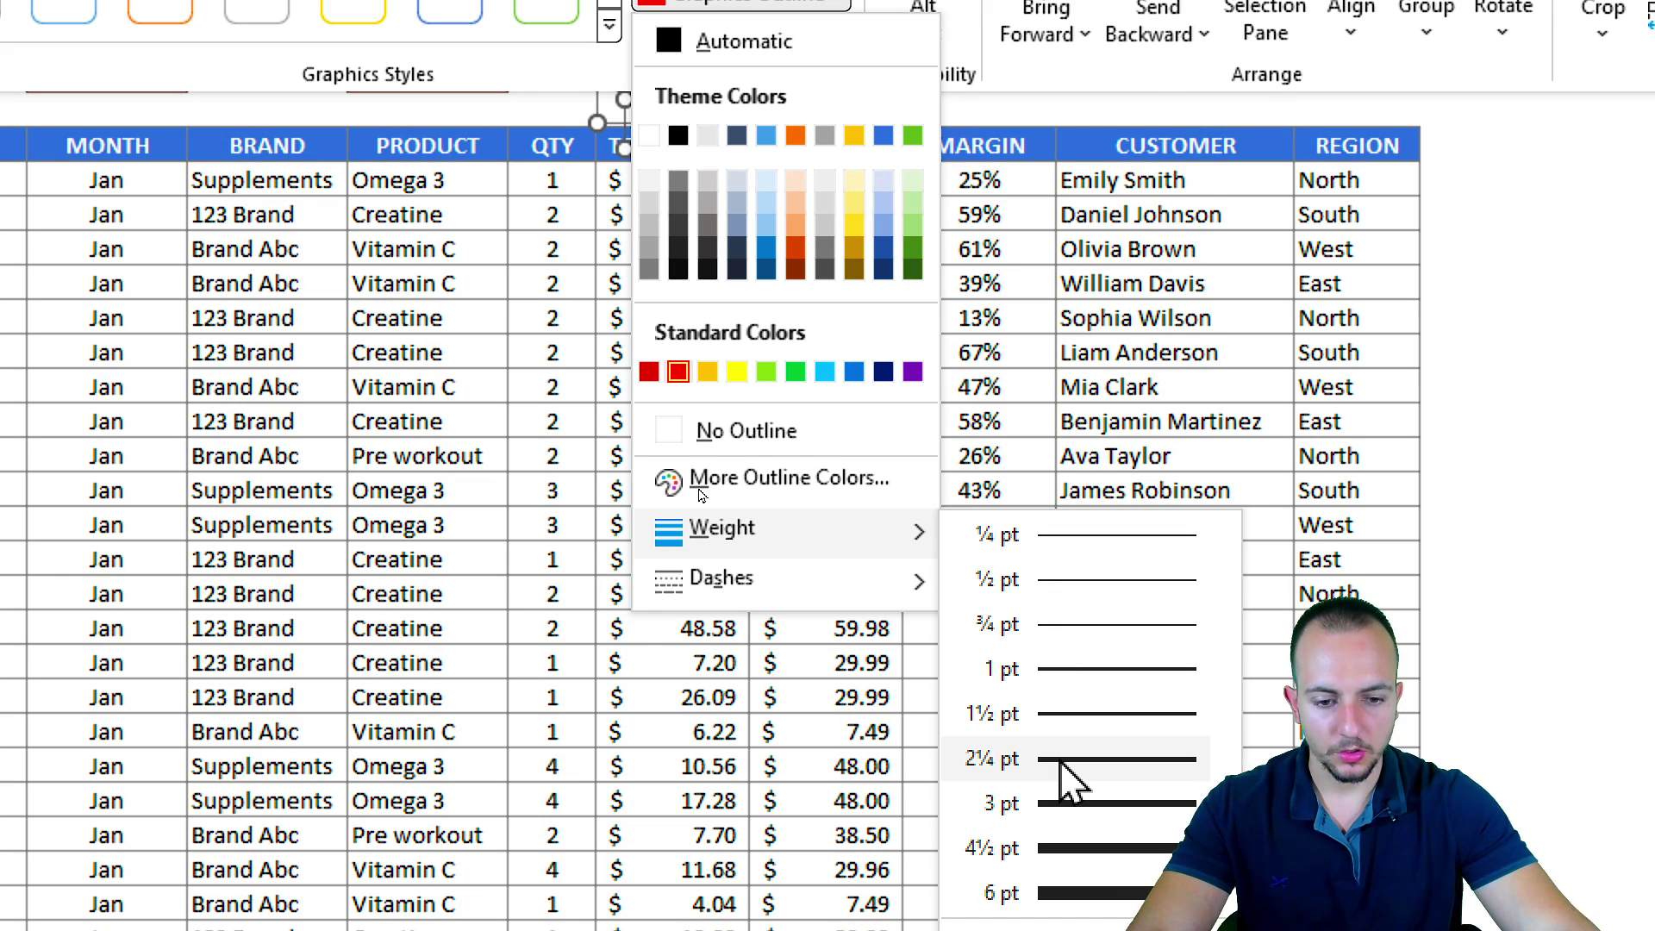
pyautogui.click(1062, 762)
pyautogui.click(784, 119)
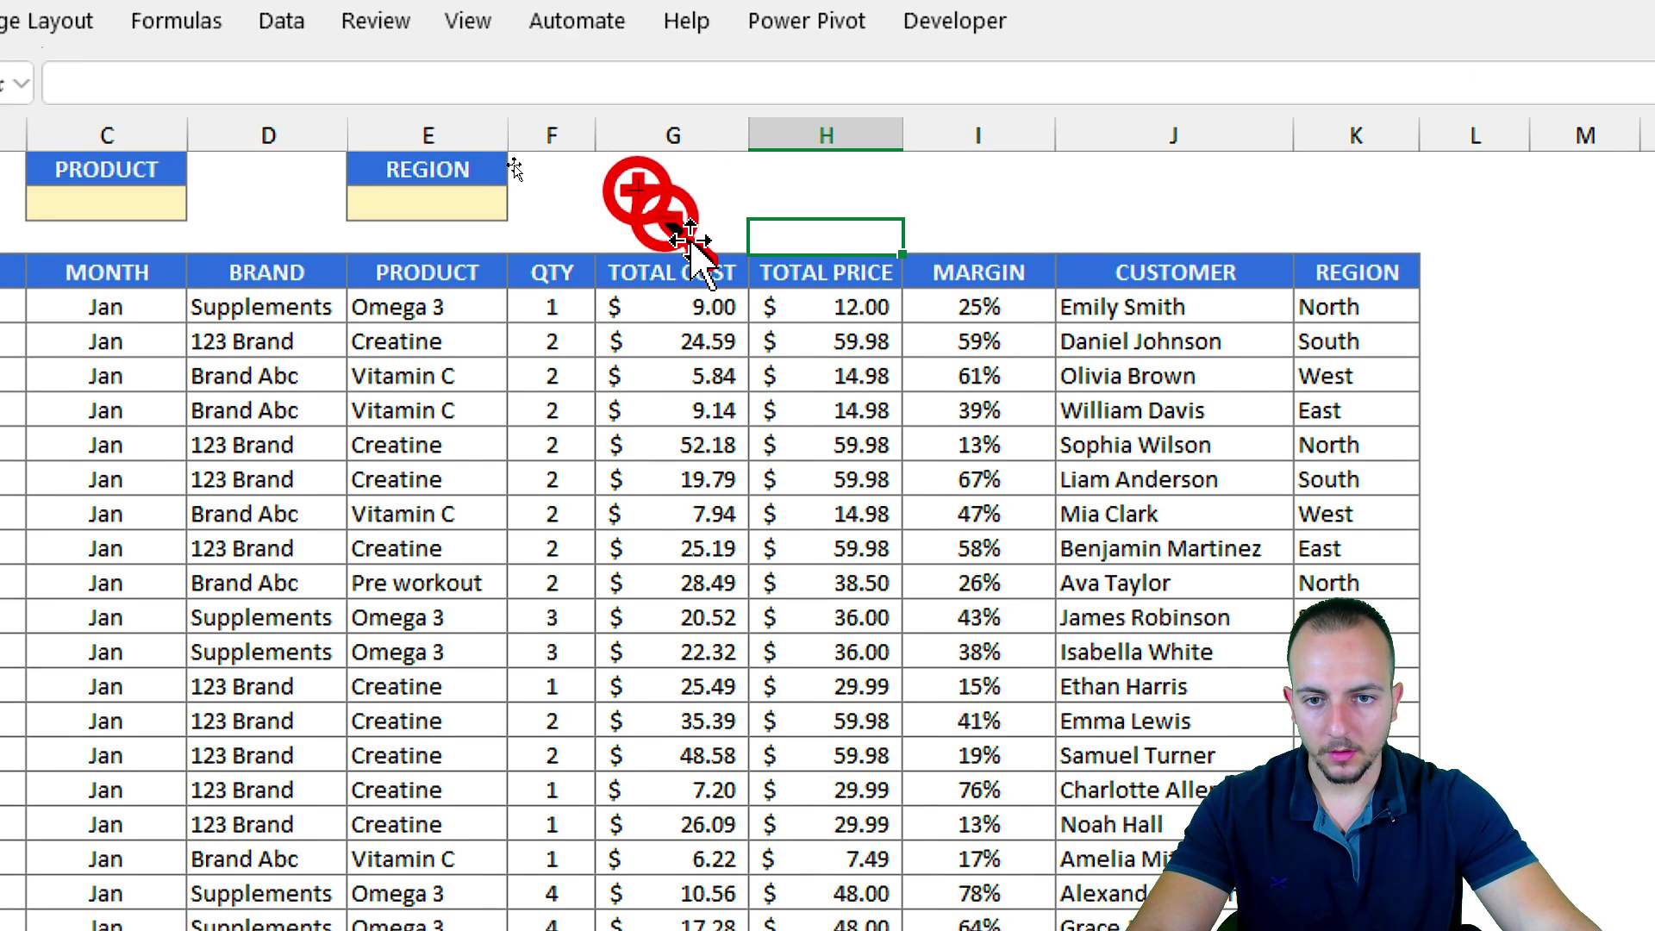
# Step: Move the magnifier-minus icon above the TOTAL PRICE header and fill it with red
pyautogui.moveTo(689, 250); pyautogui.dragTo(839, 222)
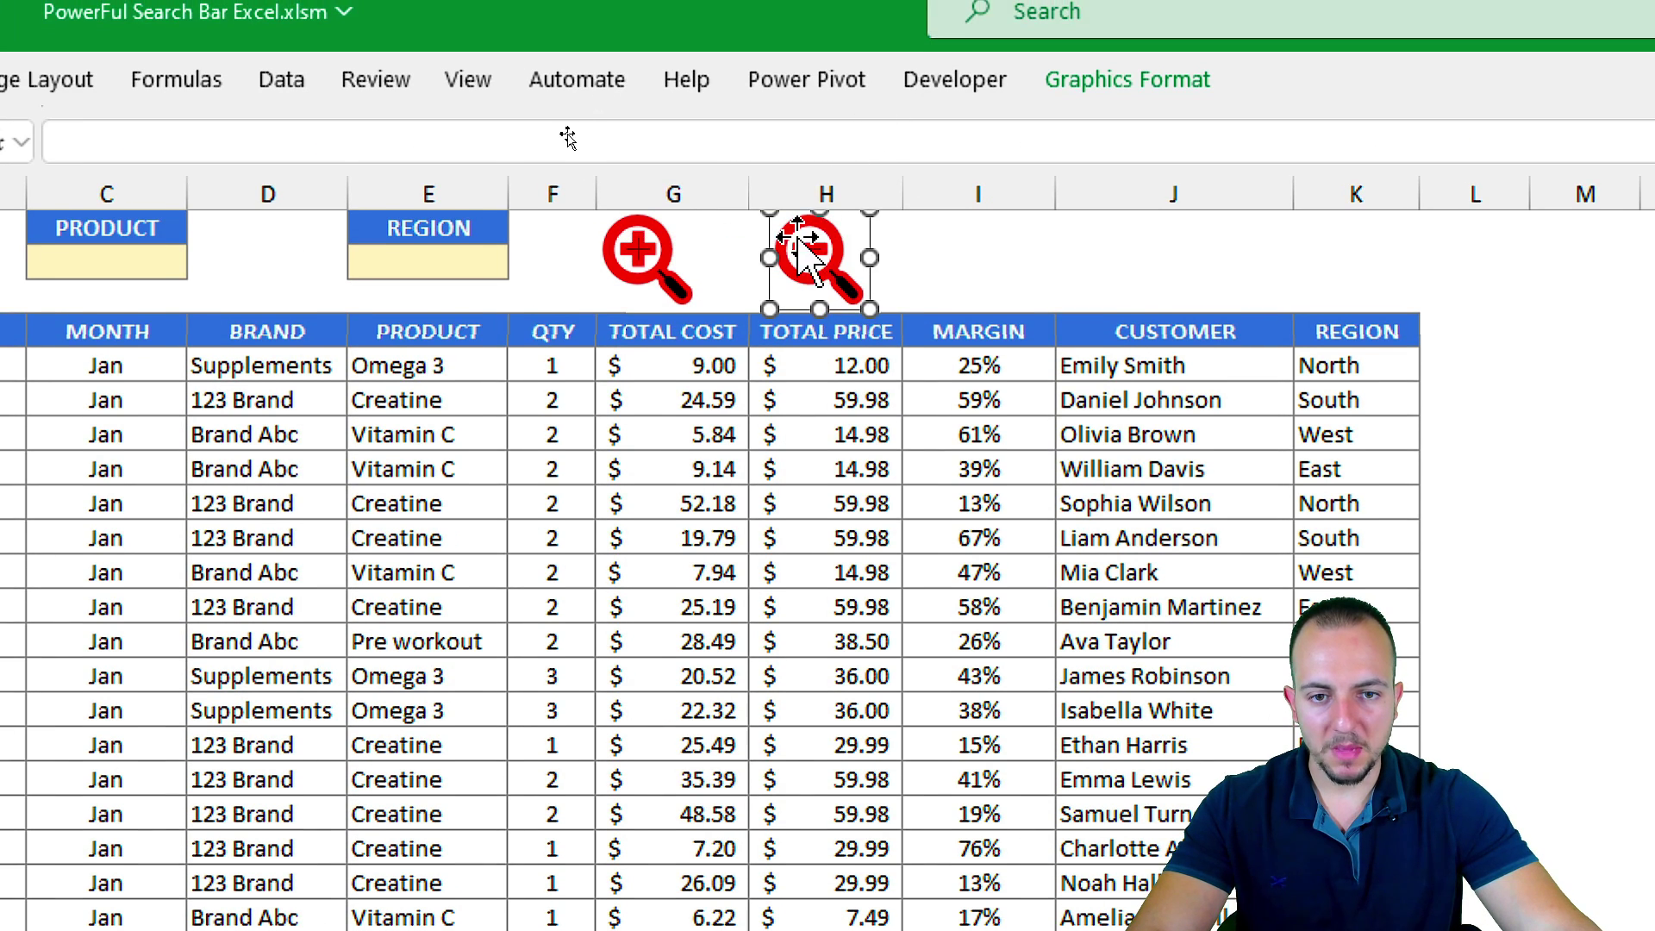
pyautogui.click(1127, 79)
pyautogui.click(733, 140)
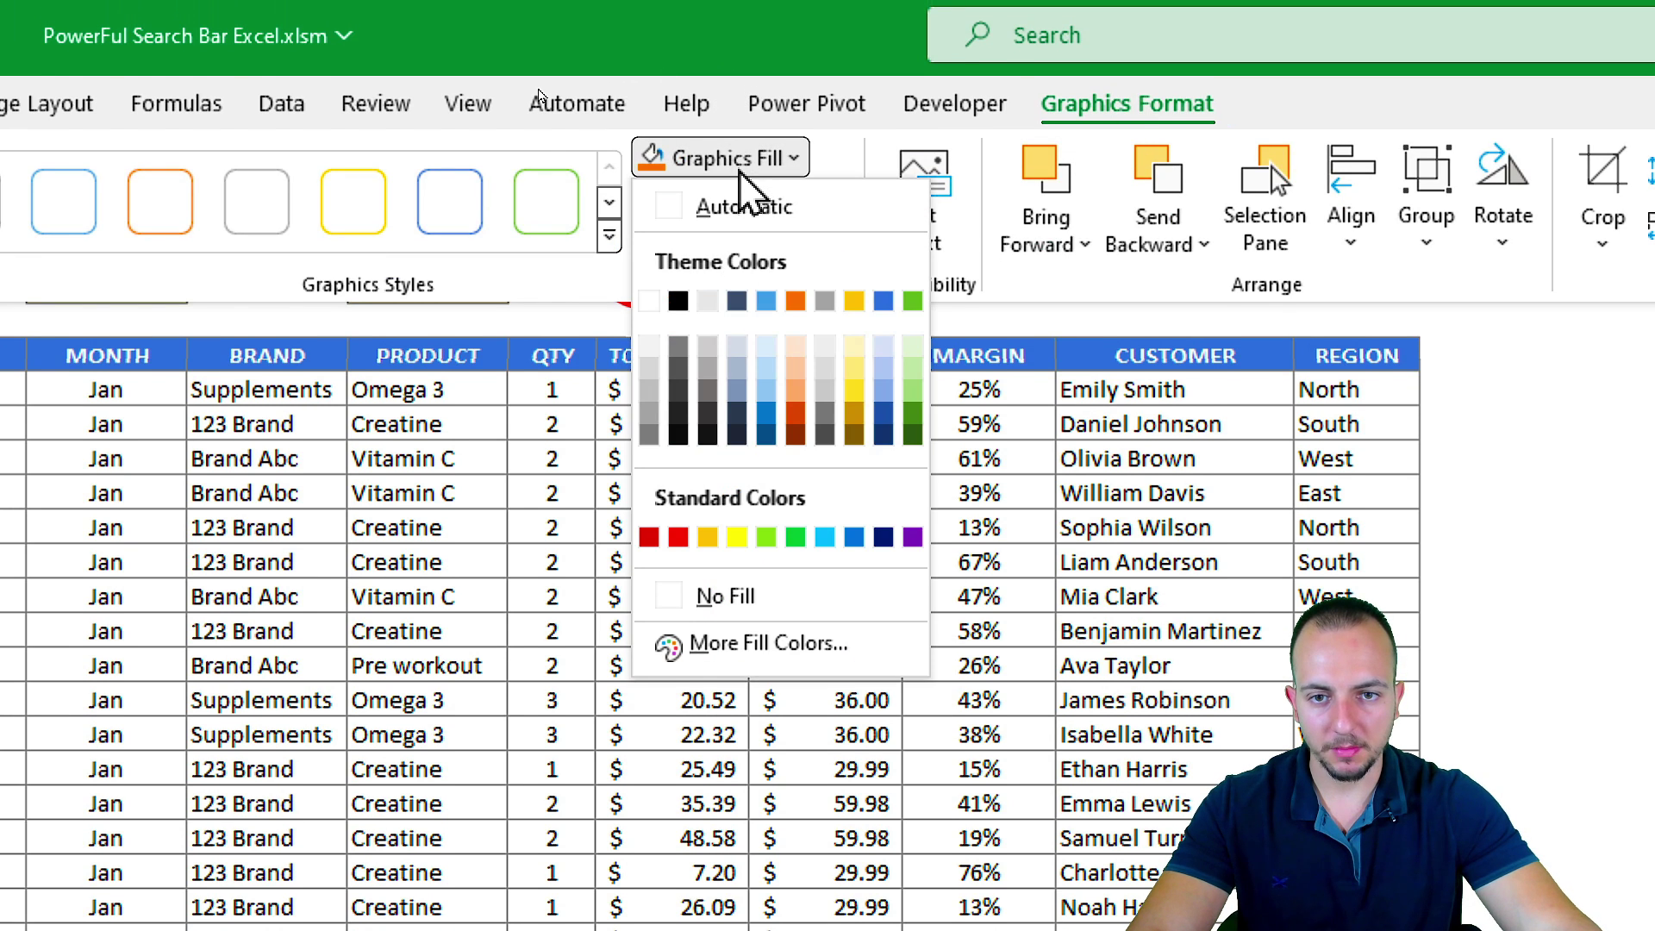
pyautogui.click(678, 537)
# Step: Change the magnifier-plus icon's fill and outline to the standard green
pyautogui.click(677, 312)
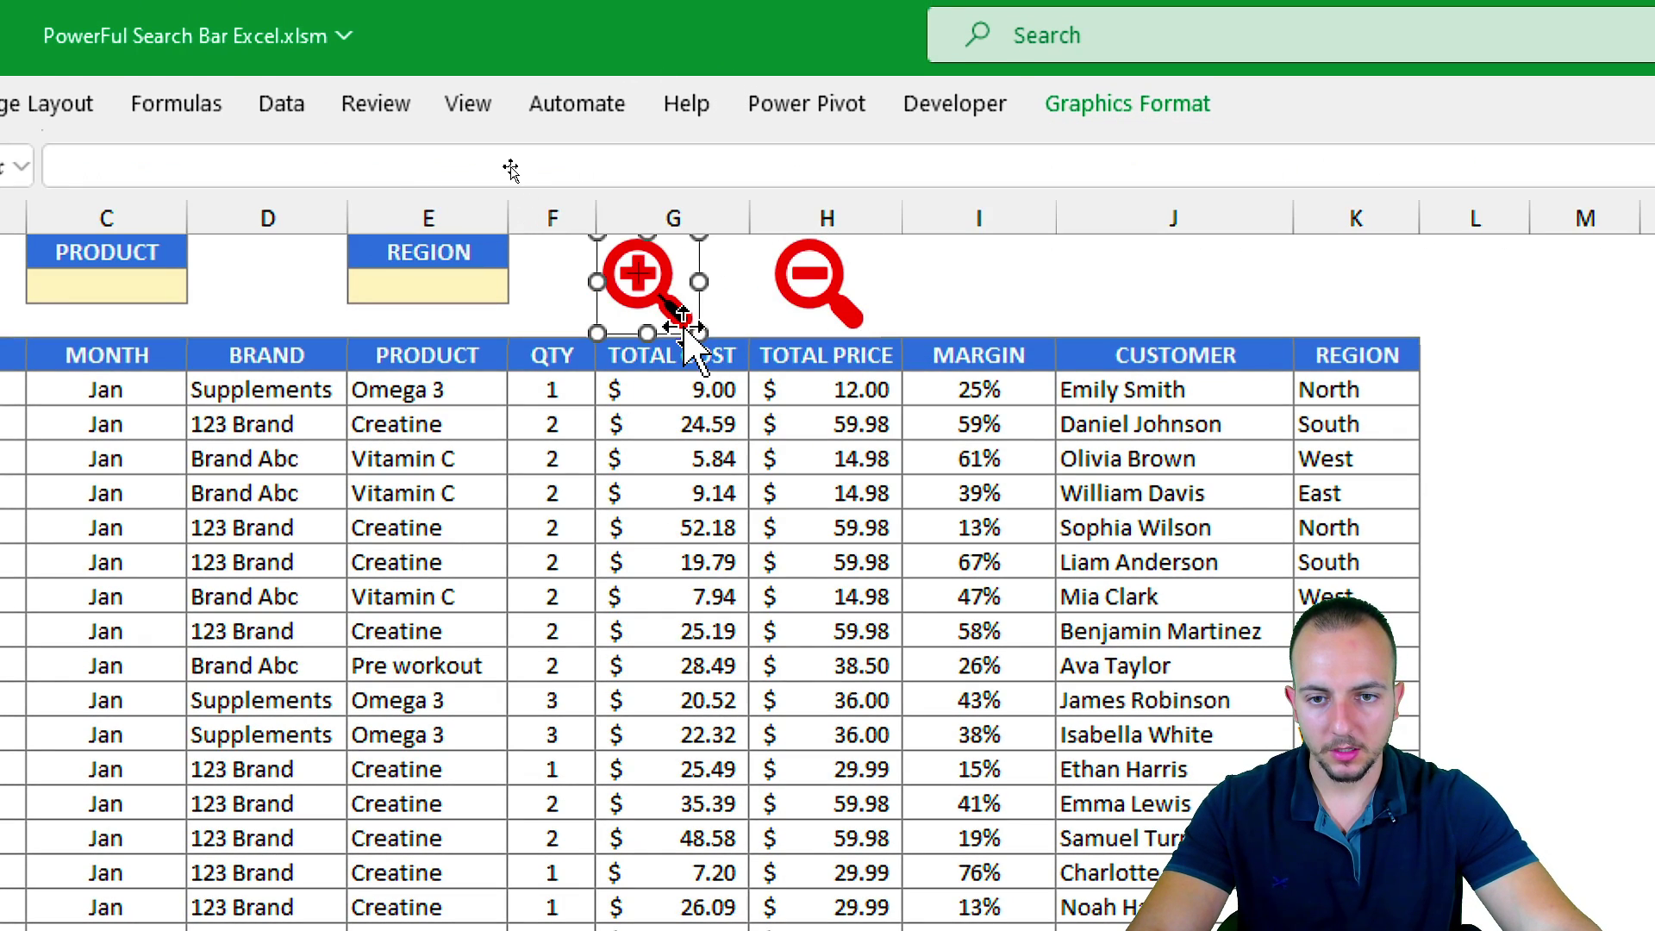
pyautogui.click(1155, 110)
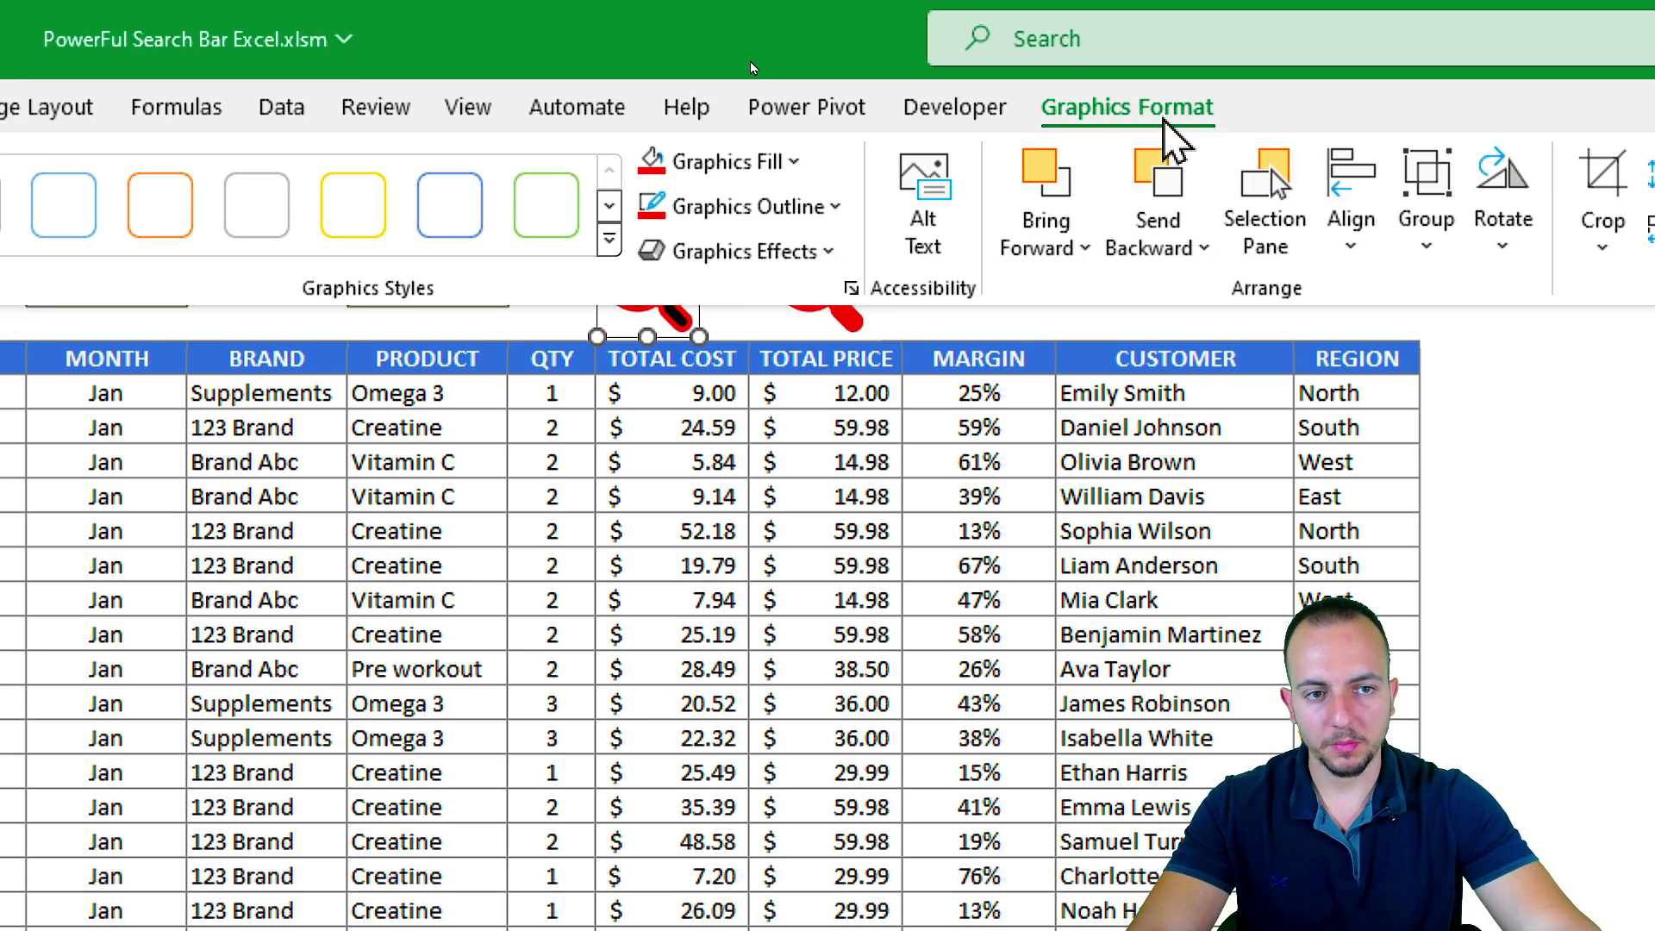
pyautogui.click(732, 162)
pyautogui.click(795, 541)
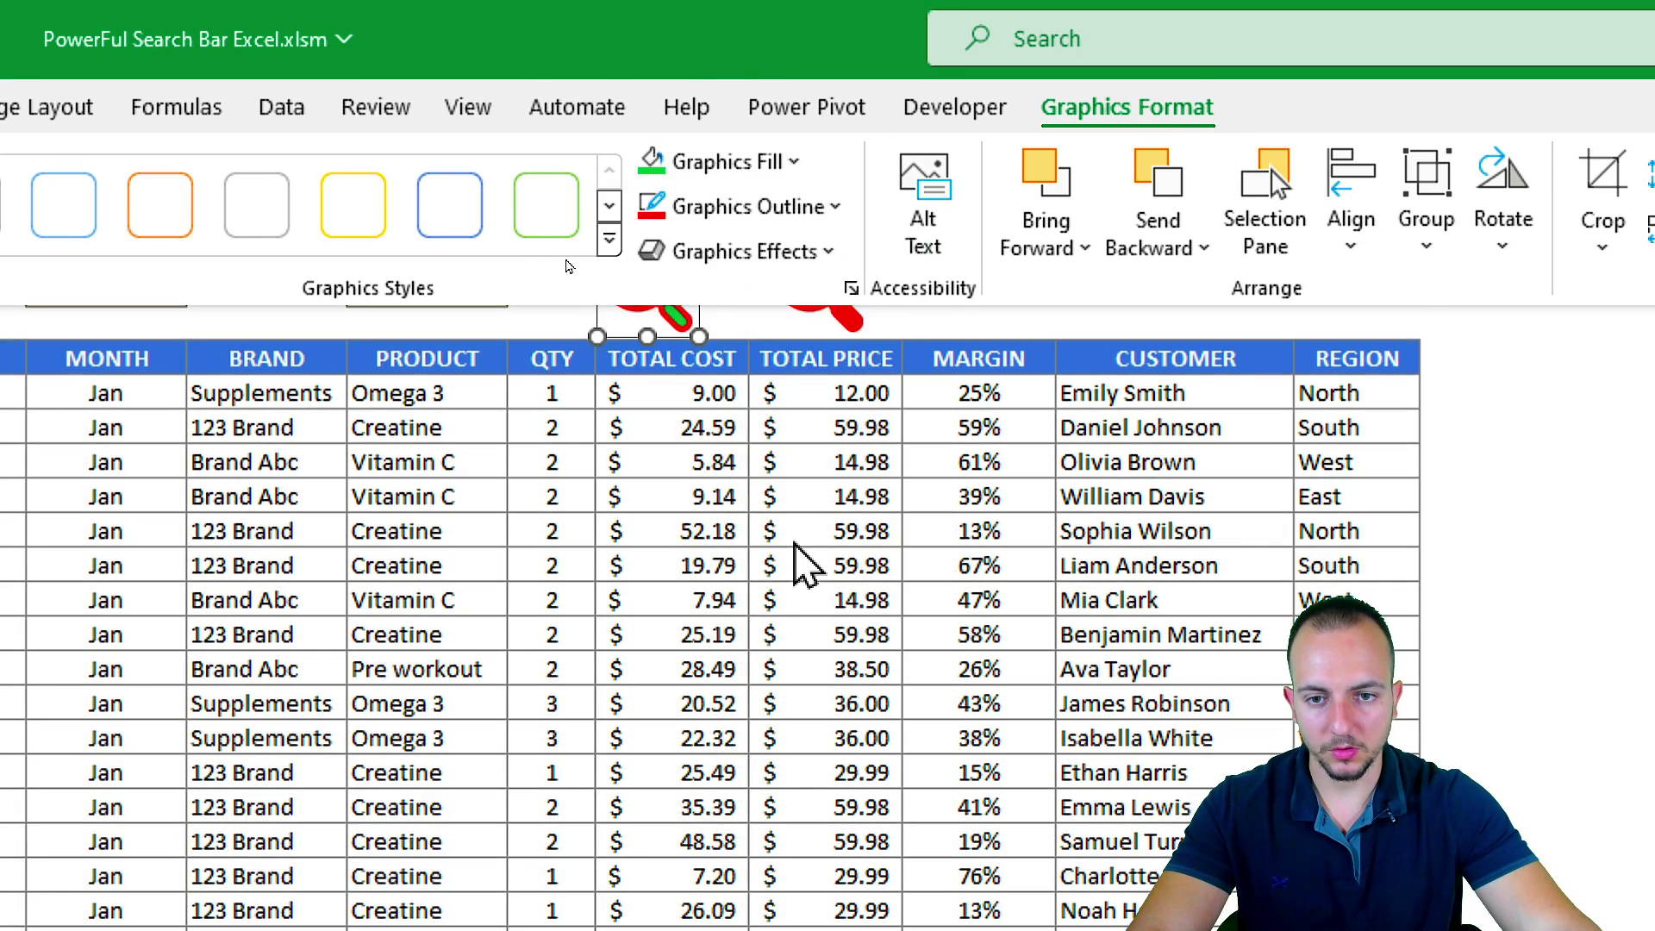
pyautogui.click(750, 209)
pyautogui.click(794, 586)
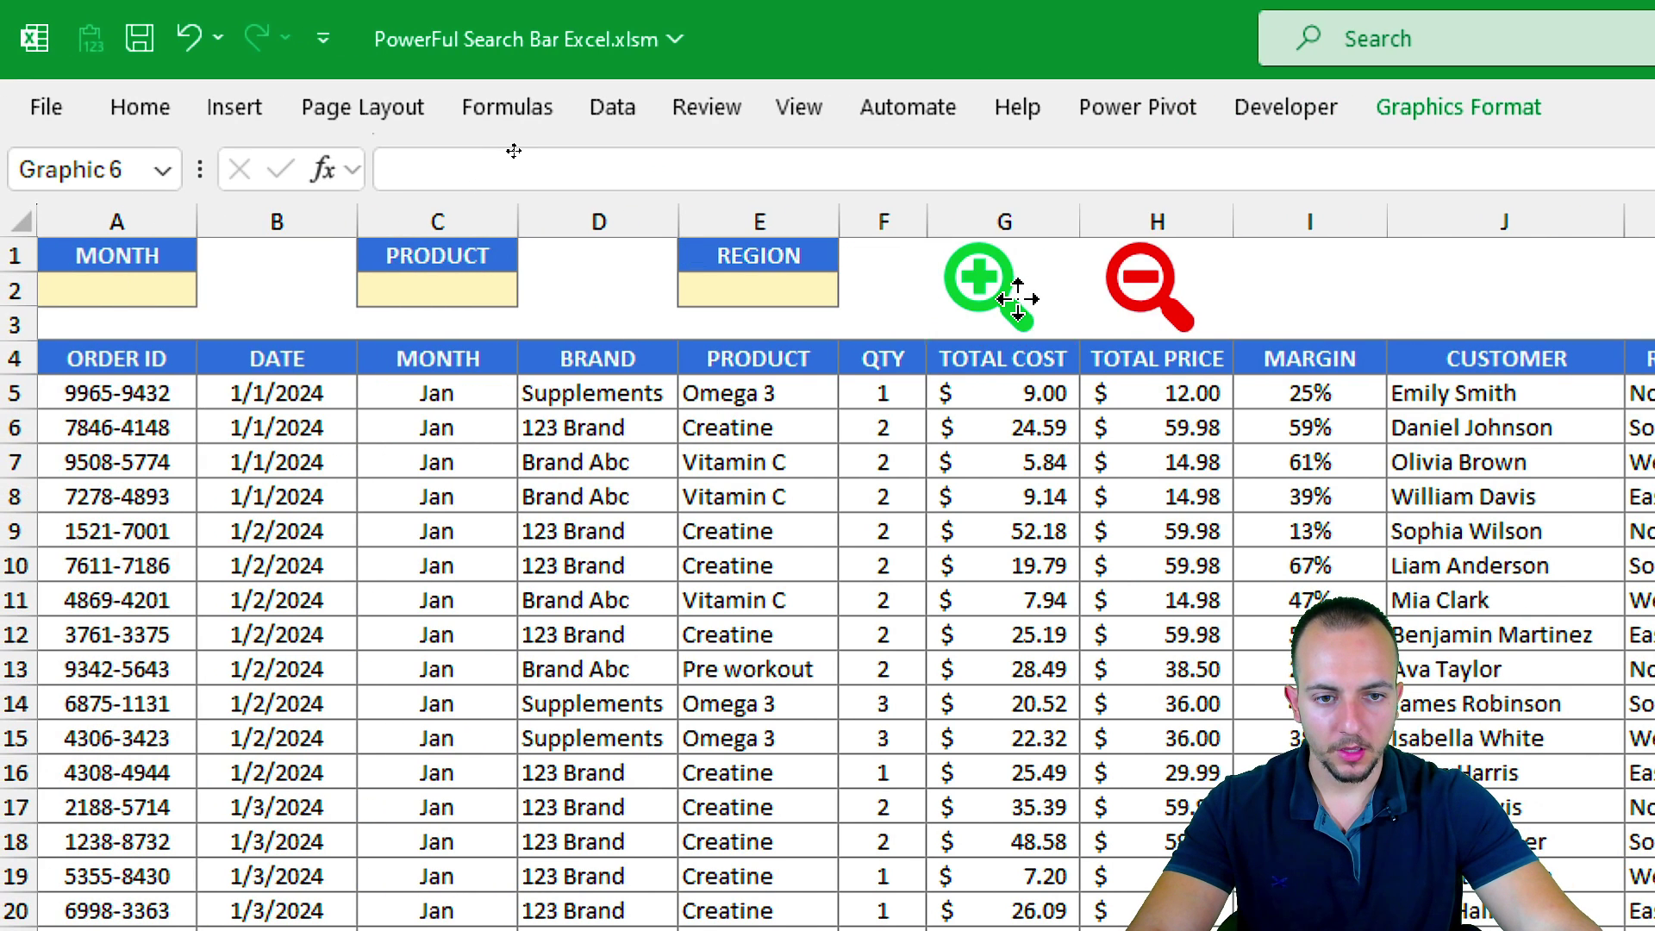
# Step: Position the two magnifier icons closer together above the table and save the workbook
pyautogui.moveTo(1017, 299); pyautogui.dragTo(1032, 301)
pyautogui.moveTo(1183, 300); pyautogui.dragTo(1148, 291)
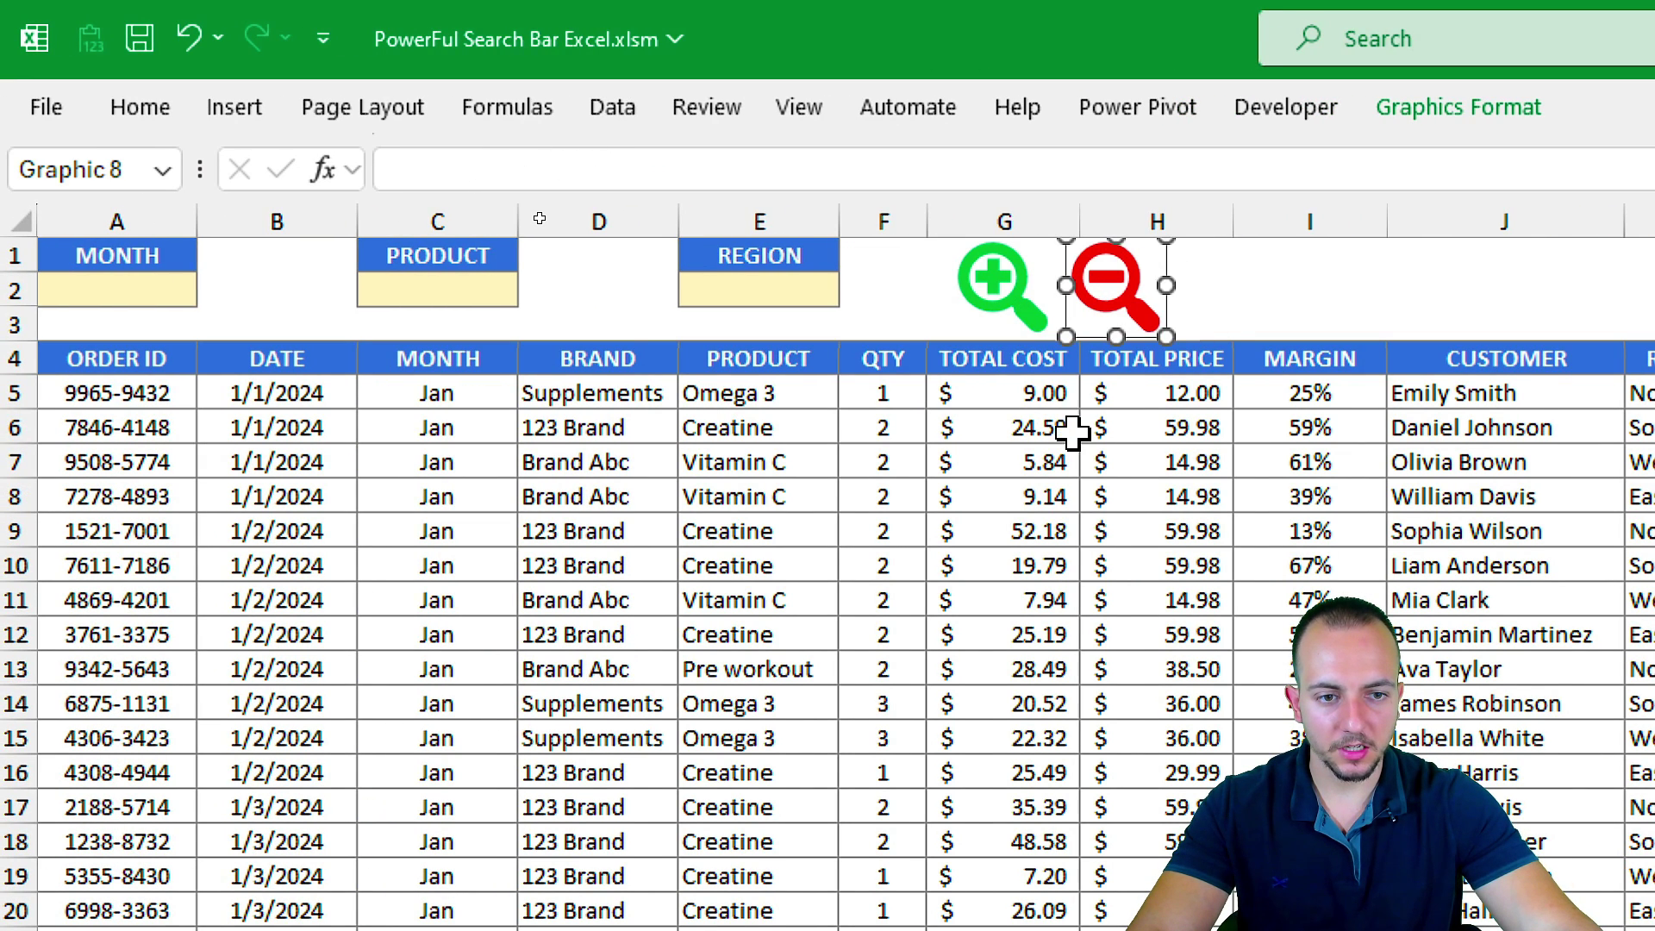
pyautogui.click(1072, 431)
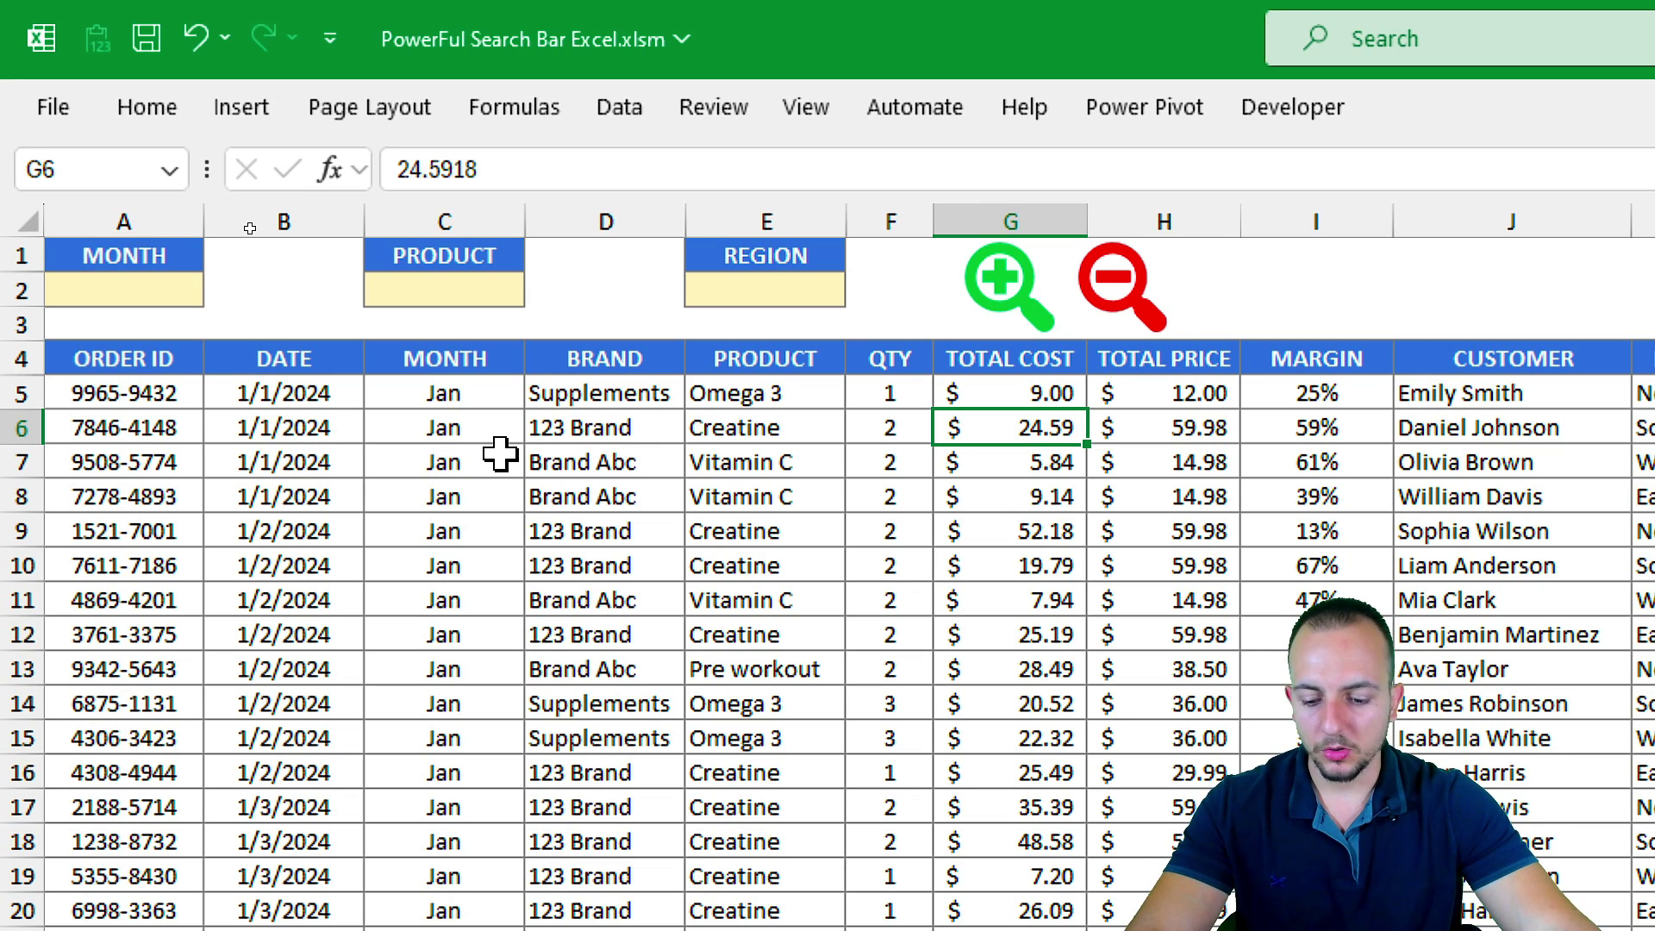
pyautogui.hotkey('ctrl', 's')
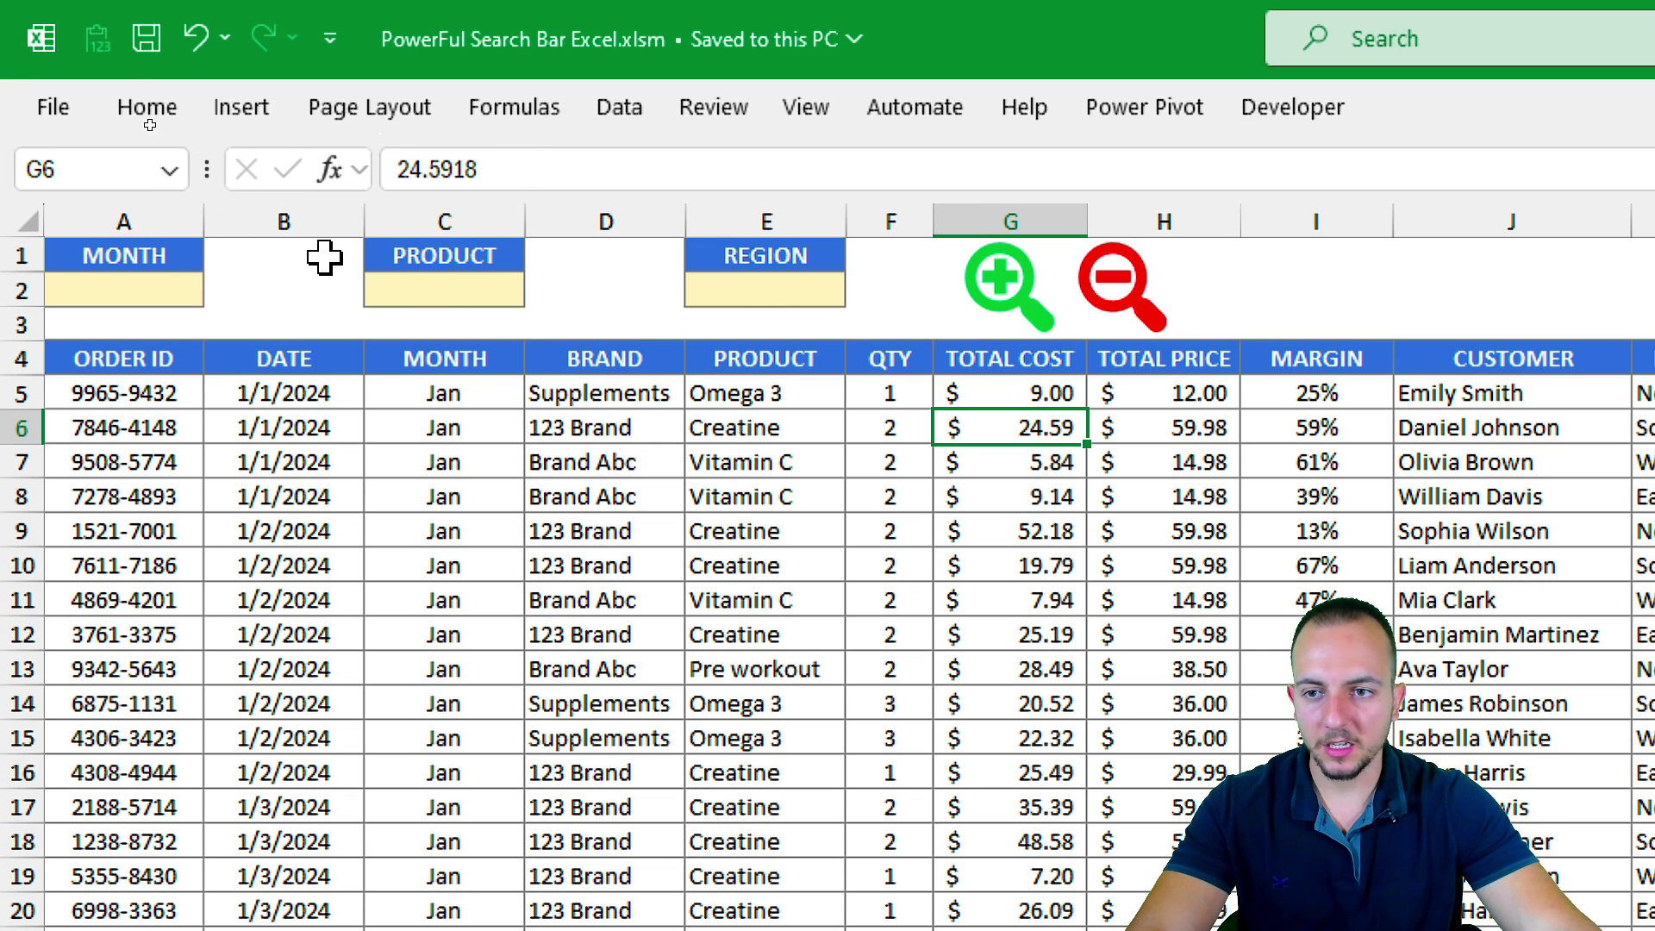
# Step: Draw a rectangle beside the magnifier icons, above the MARGIN and CUSTOMER headers, and label it SEARCH
pyautogui.click(249, 114)
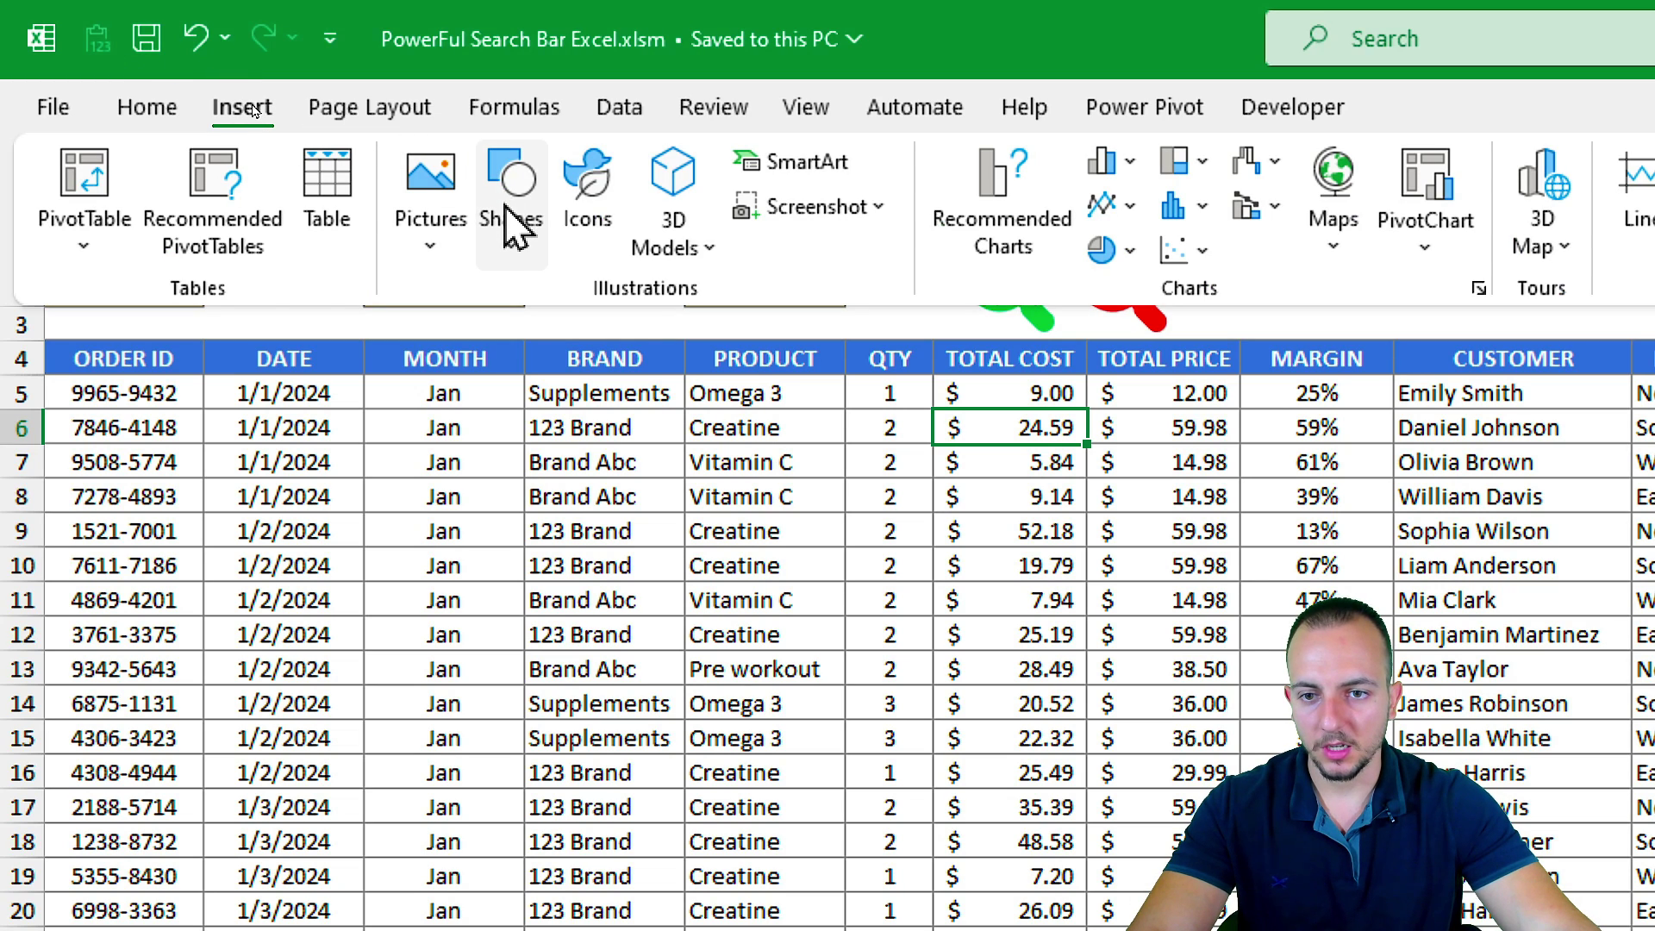
pyautogui.click(516, 237)
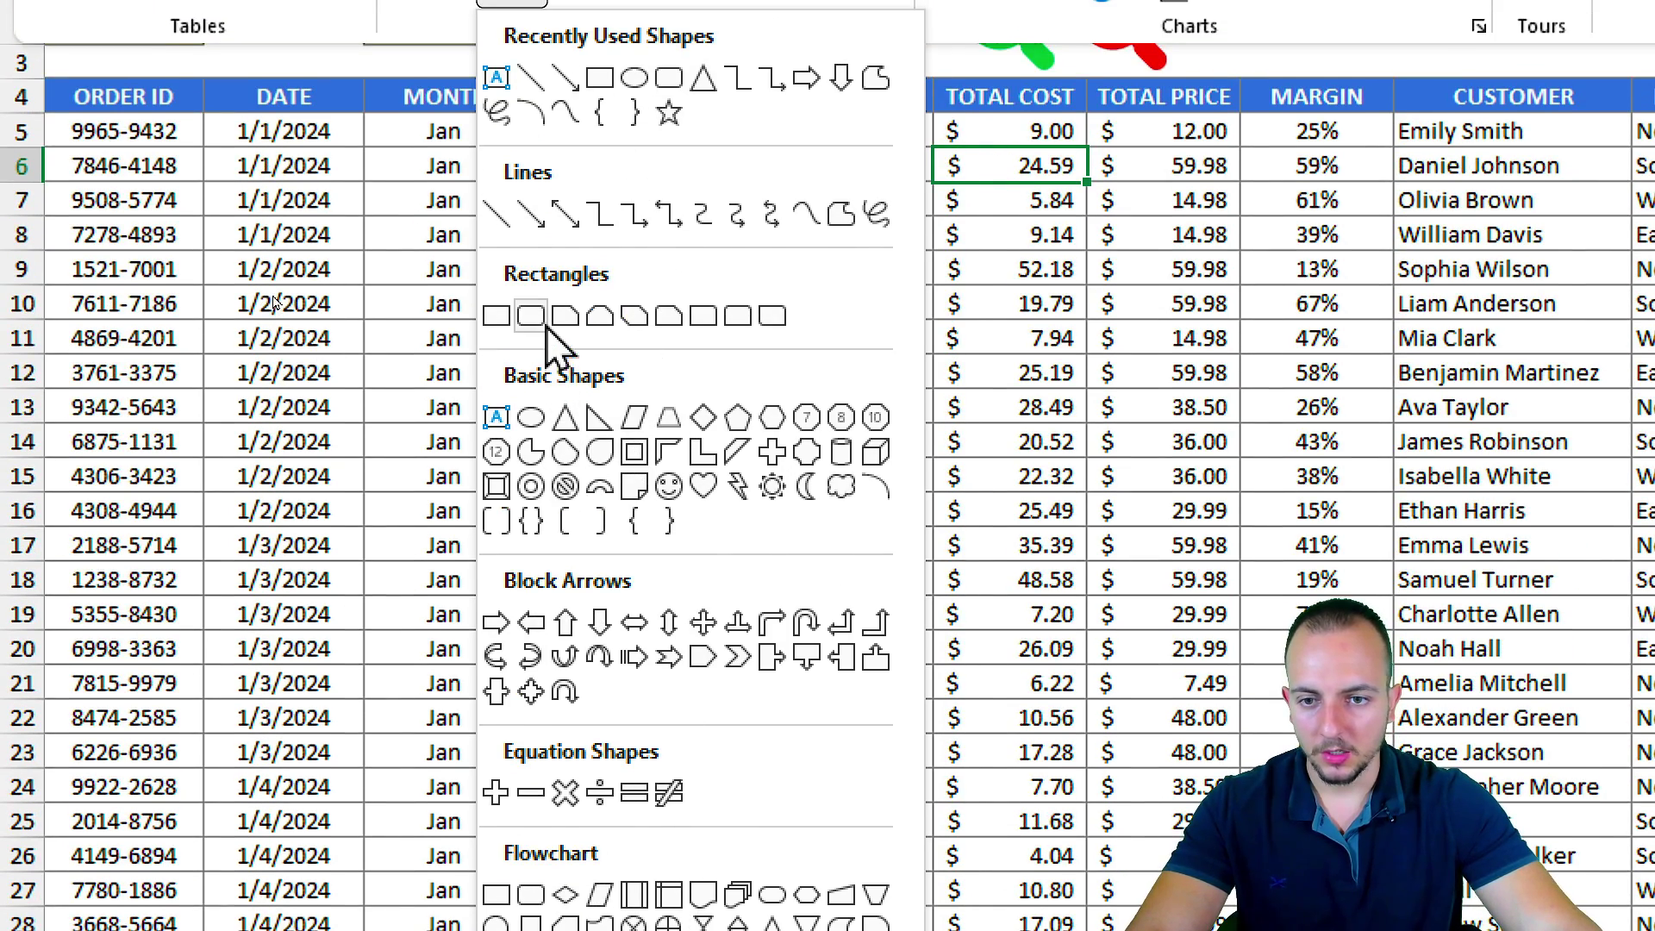
pyautogui.click(498, 315)
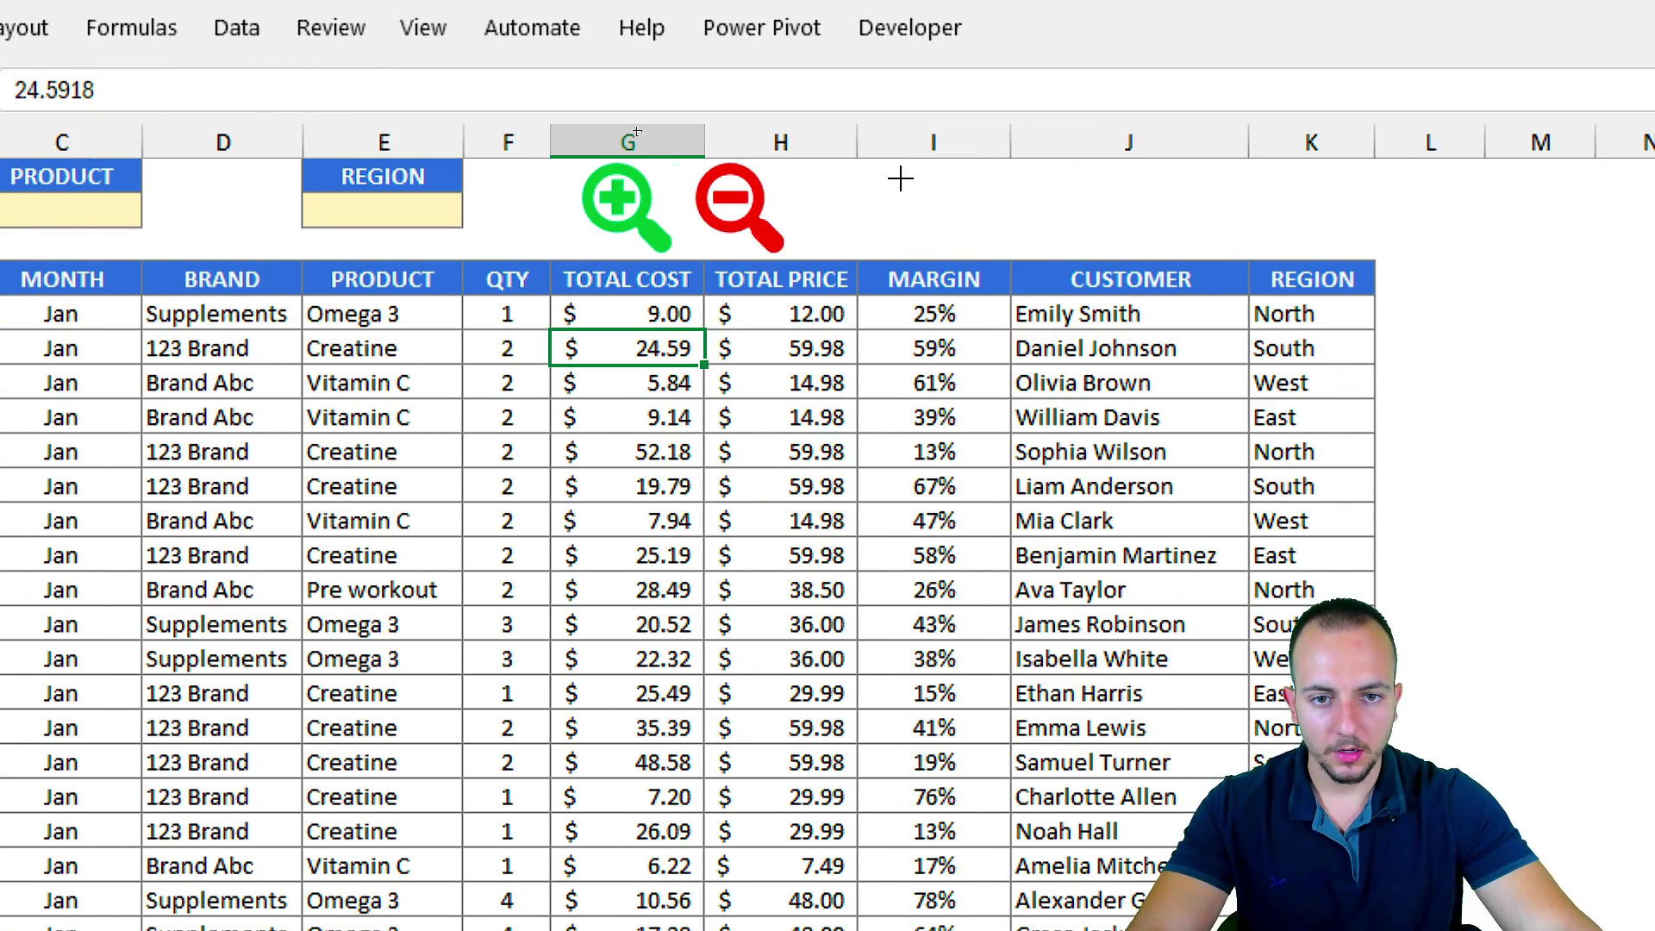
pyautogui.moveTo(1208, 177); pyautogui.dragTo(1442, 251)
pyautogui.moveTo(1006, 232); pyautogui.dragTo(971, 241)
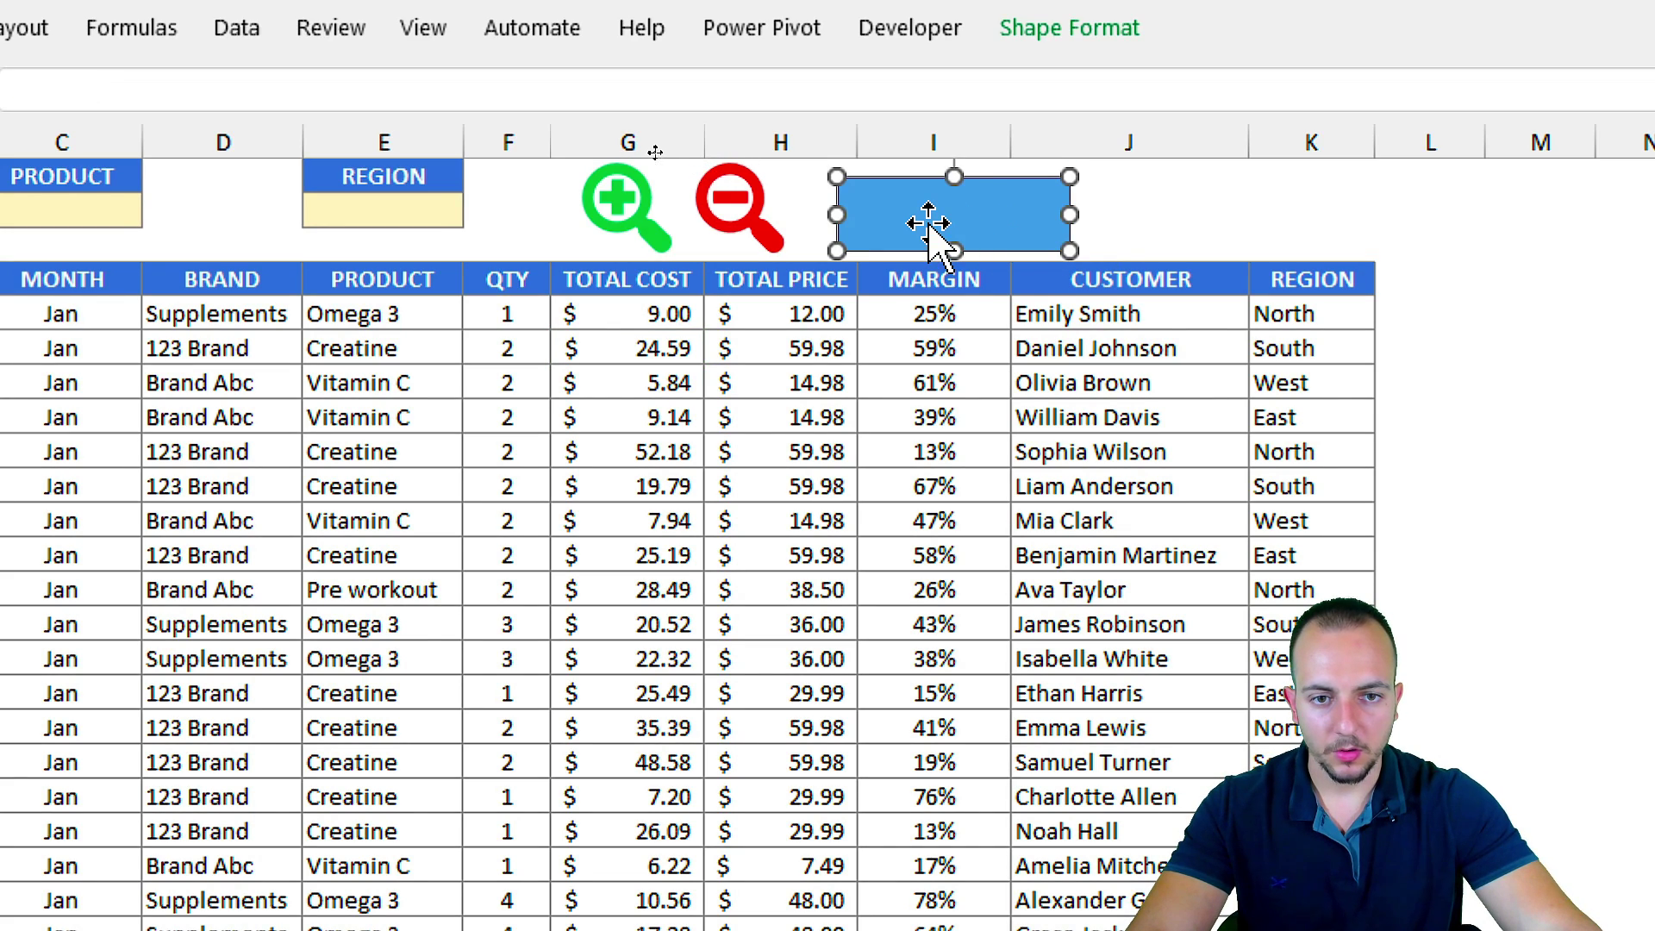
pyautogui.click(888, 223)
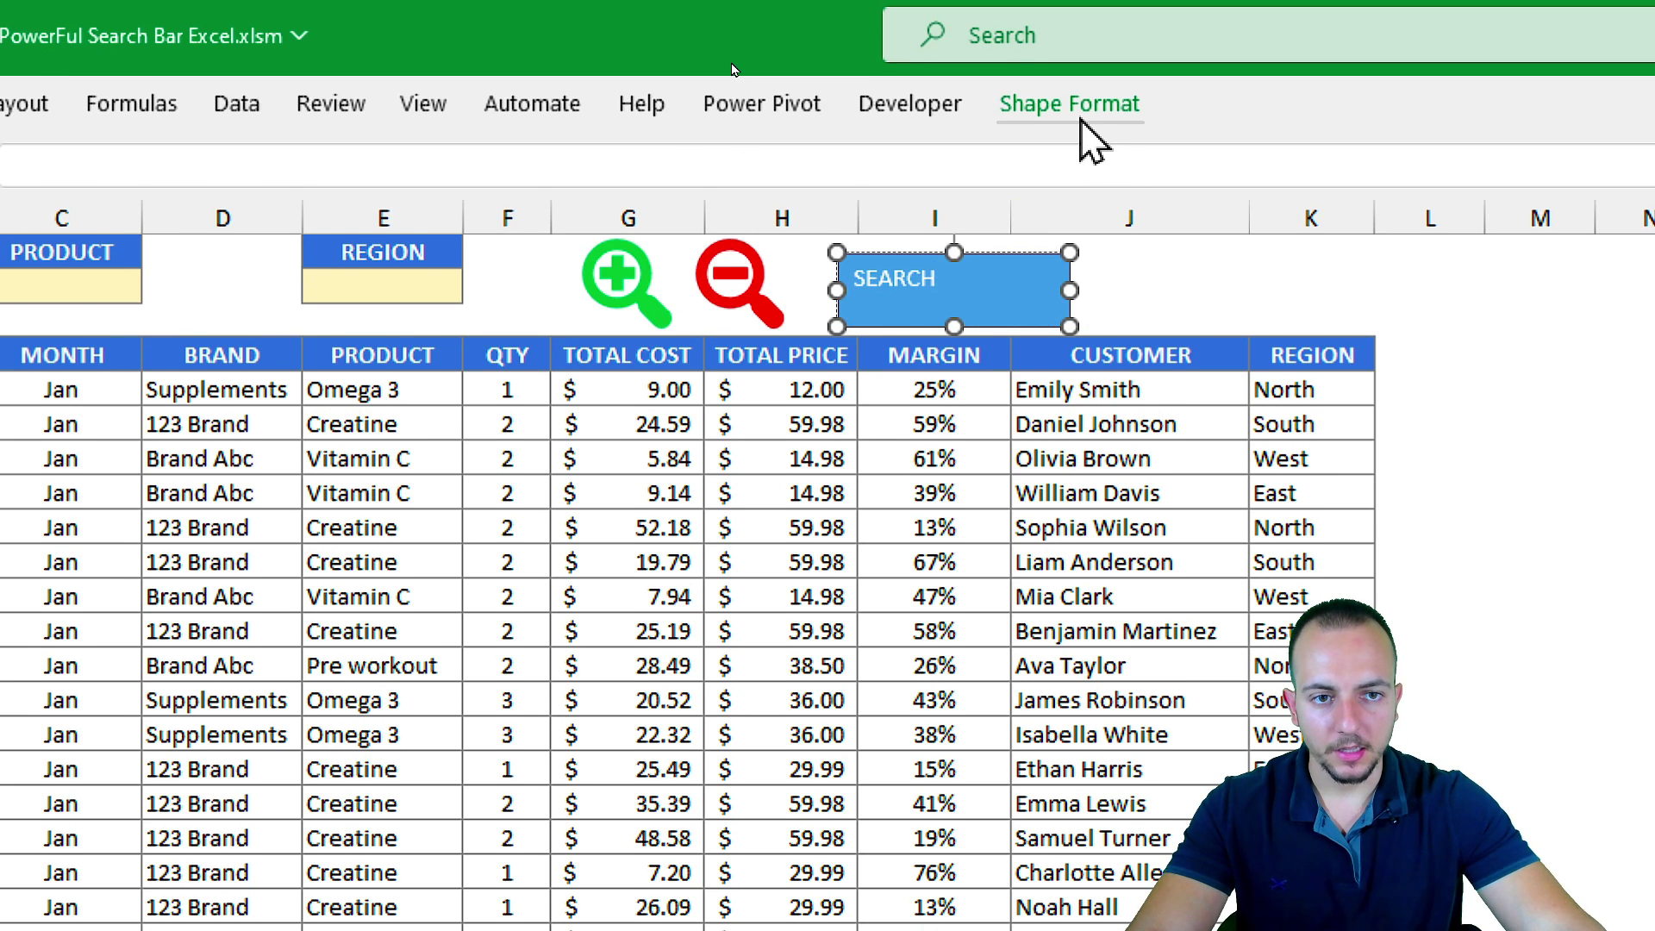
# Step: Apply the light green gradient theme style with dark text to the SEARCH rectangle
pyautogui.click(1077, 36)
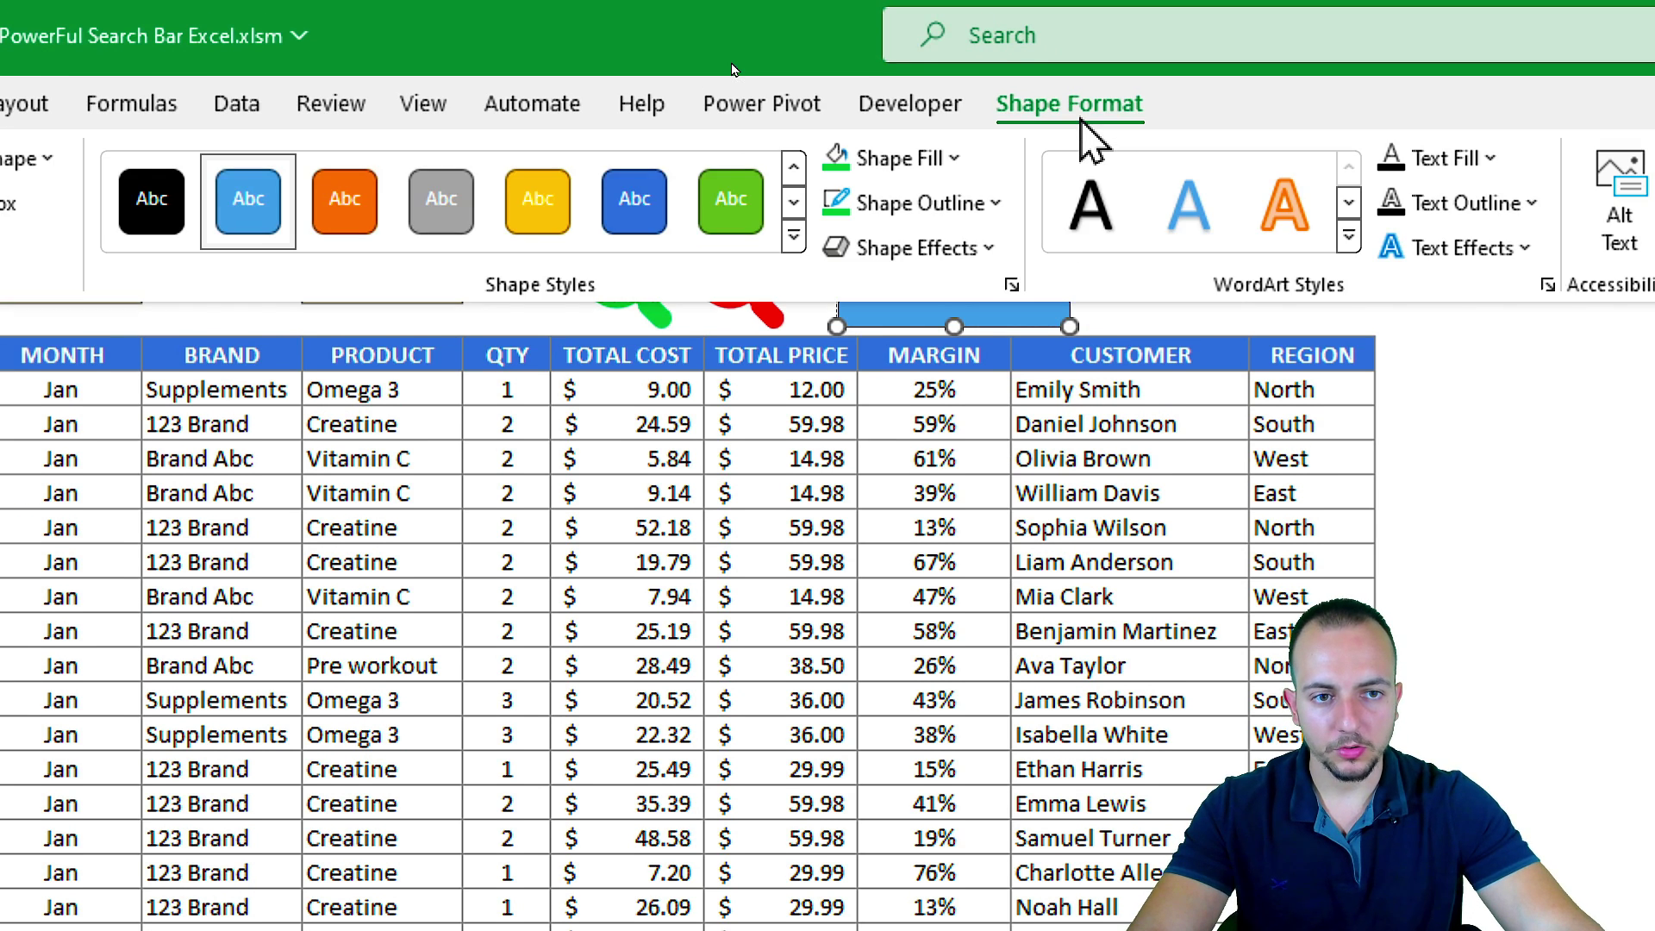
pyautogui.click(793, 236)
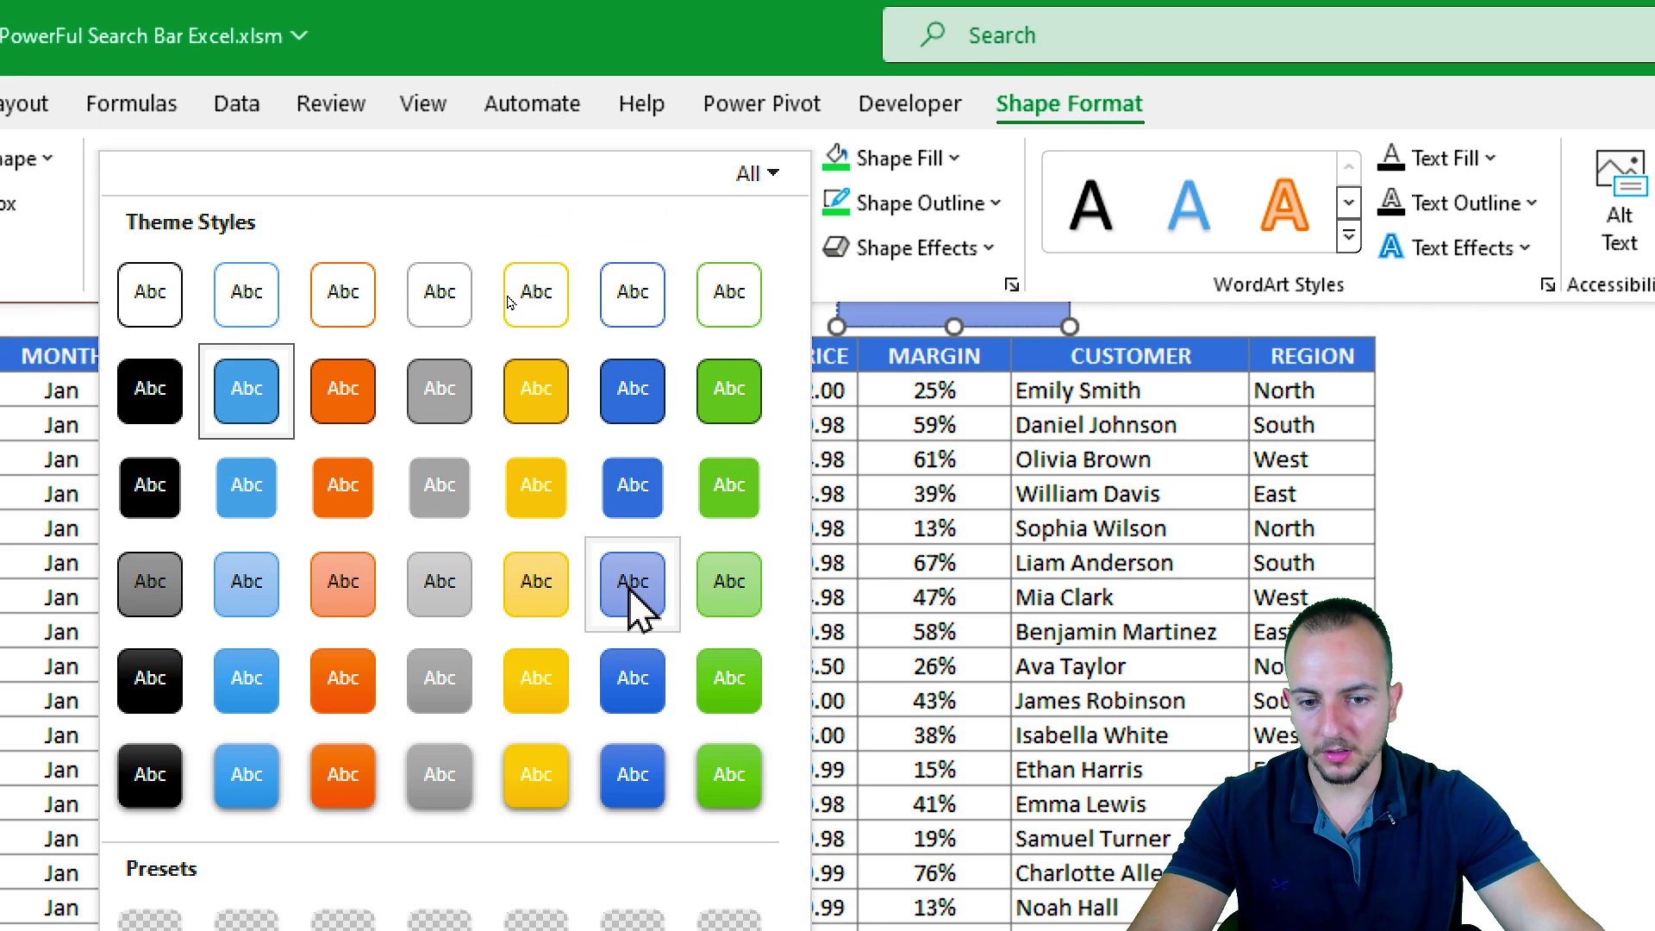
pyautogui.click(723, 594)
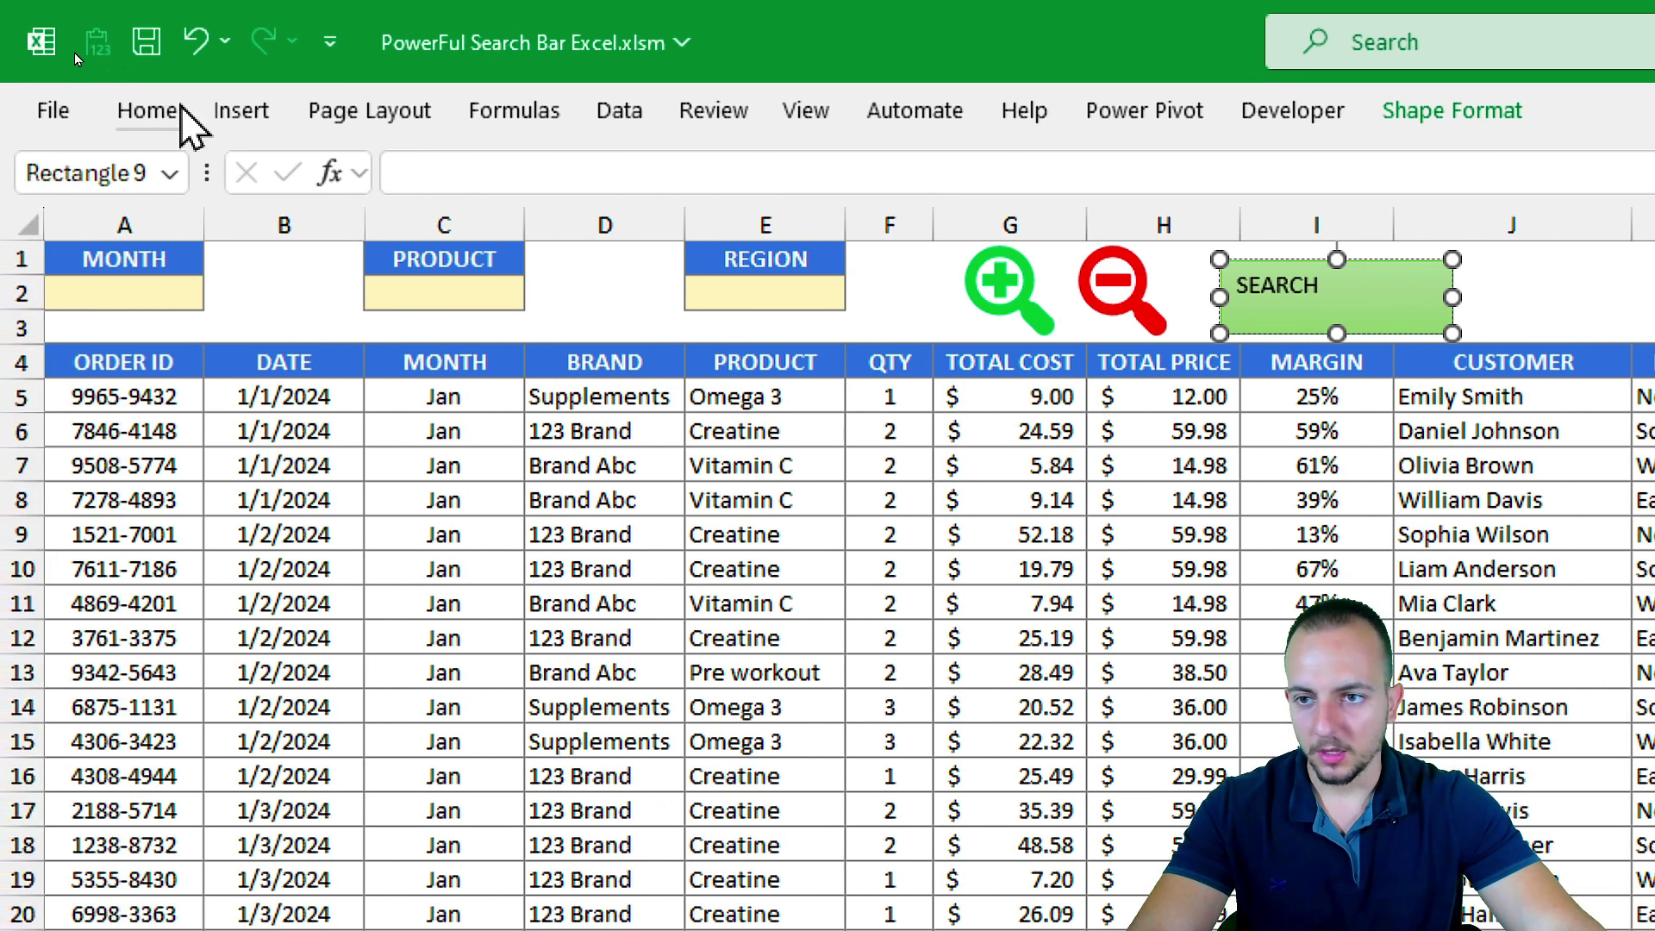
# Step: Center the SEARCH label horizontally and vertically in its rectangle, set its font size to 14 and make it bold
pyautogui.click(155, 117)
pyautogui.click(801, 176)
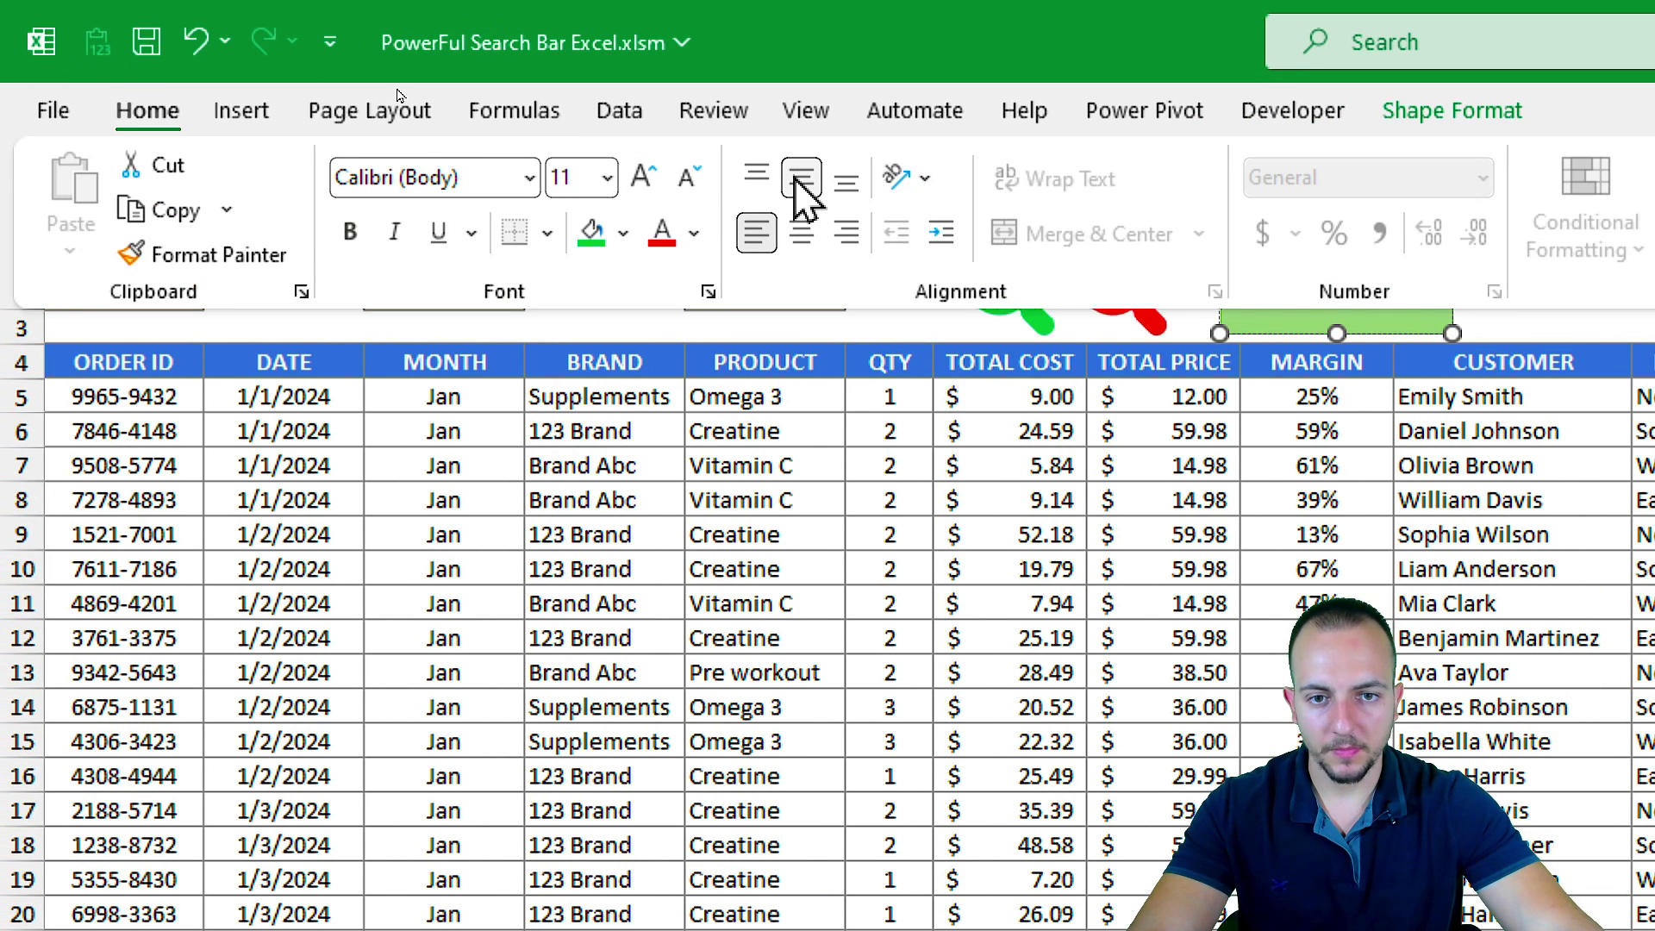
pyautogui.click(806, 231)
pyautogui.click(652, 194)
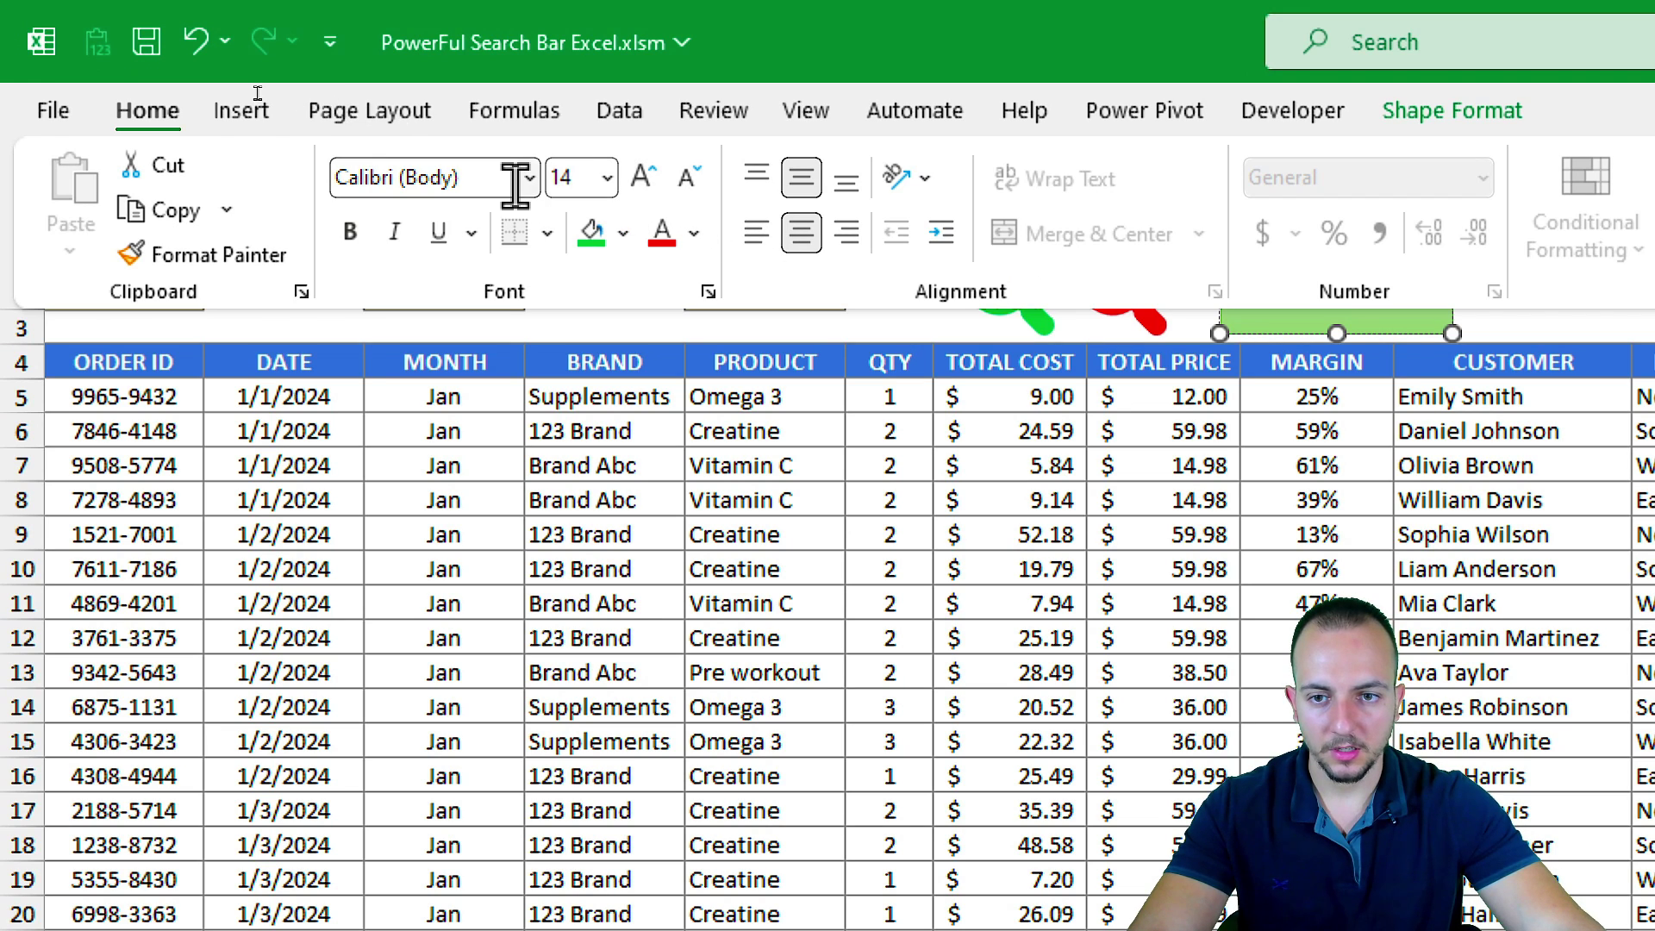
pyautogui.click(349, 230)
pyautogui.press('Escape')
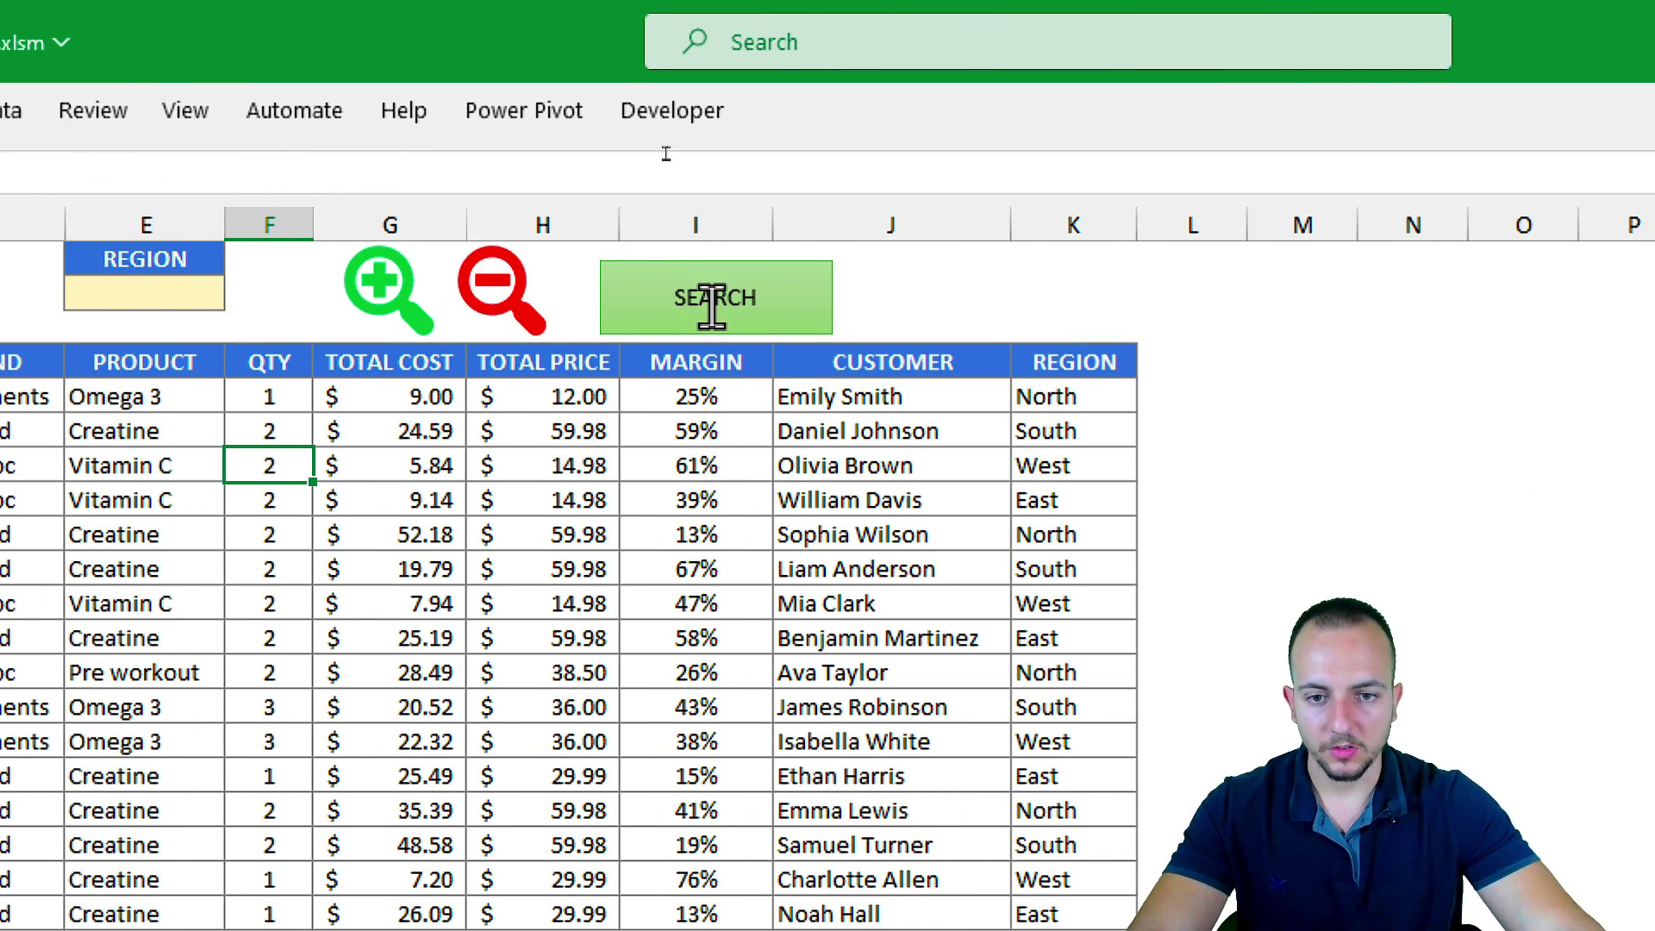
# Step: Move the SEARCH rectangle slightly closer to the red magnifier-minus icon
pyautogui.click(712, 308)
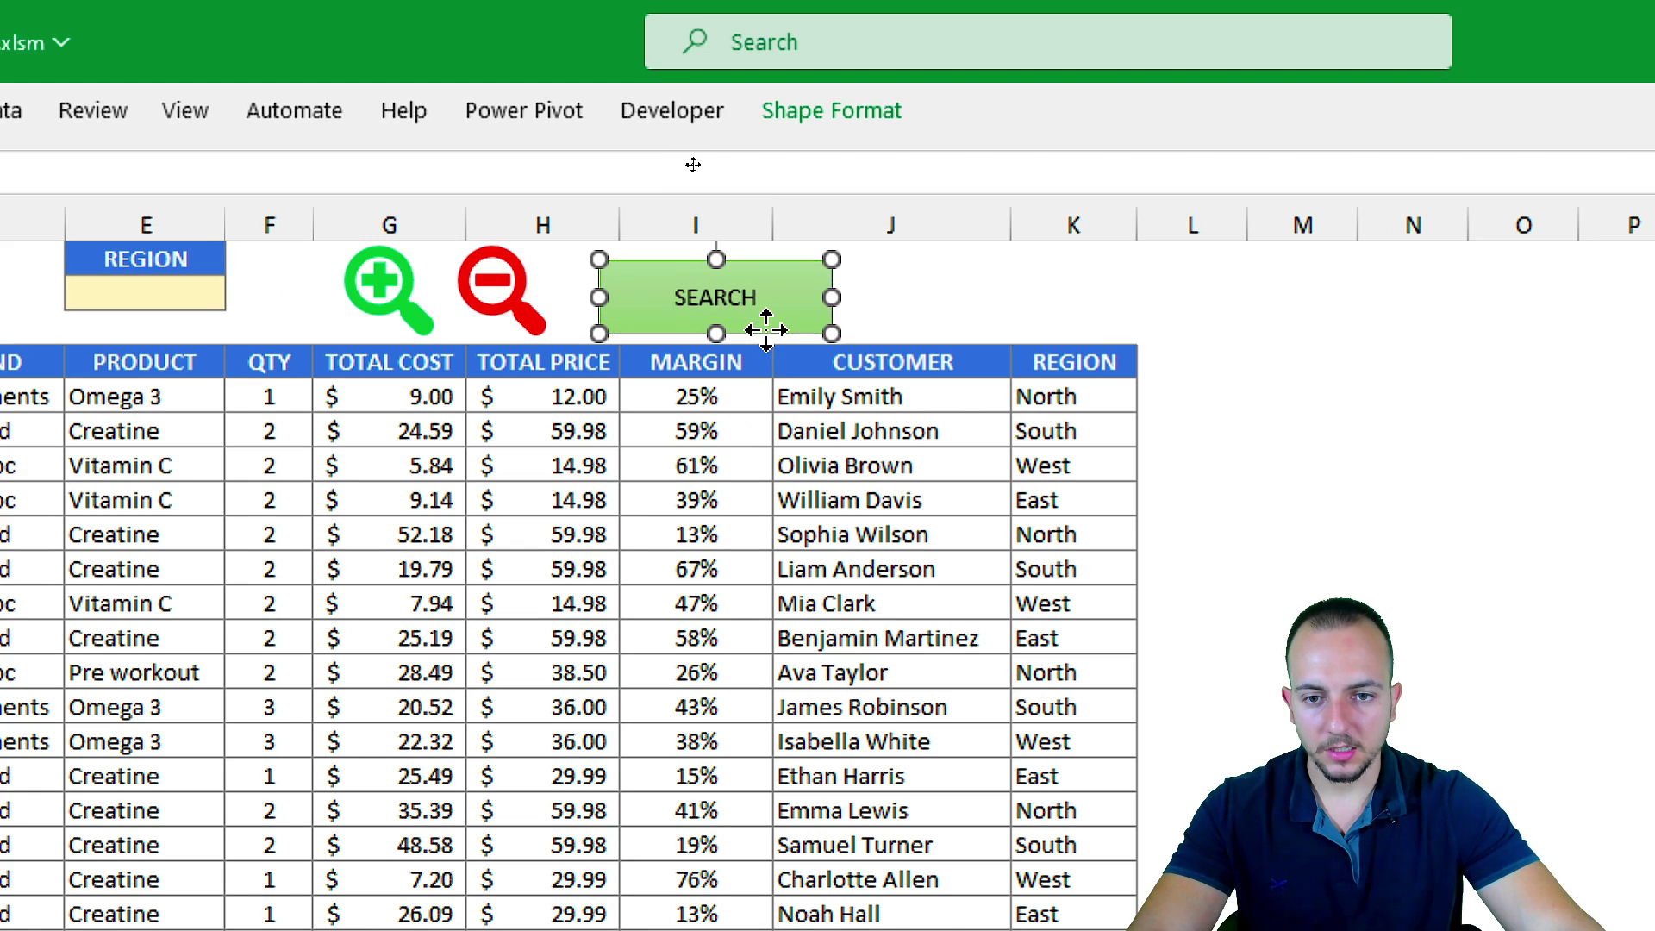
pyautogui.moveTo(764, 325); pyautogui.dragTo(739, 318)
pyautogui.click(880, 301)
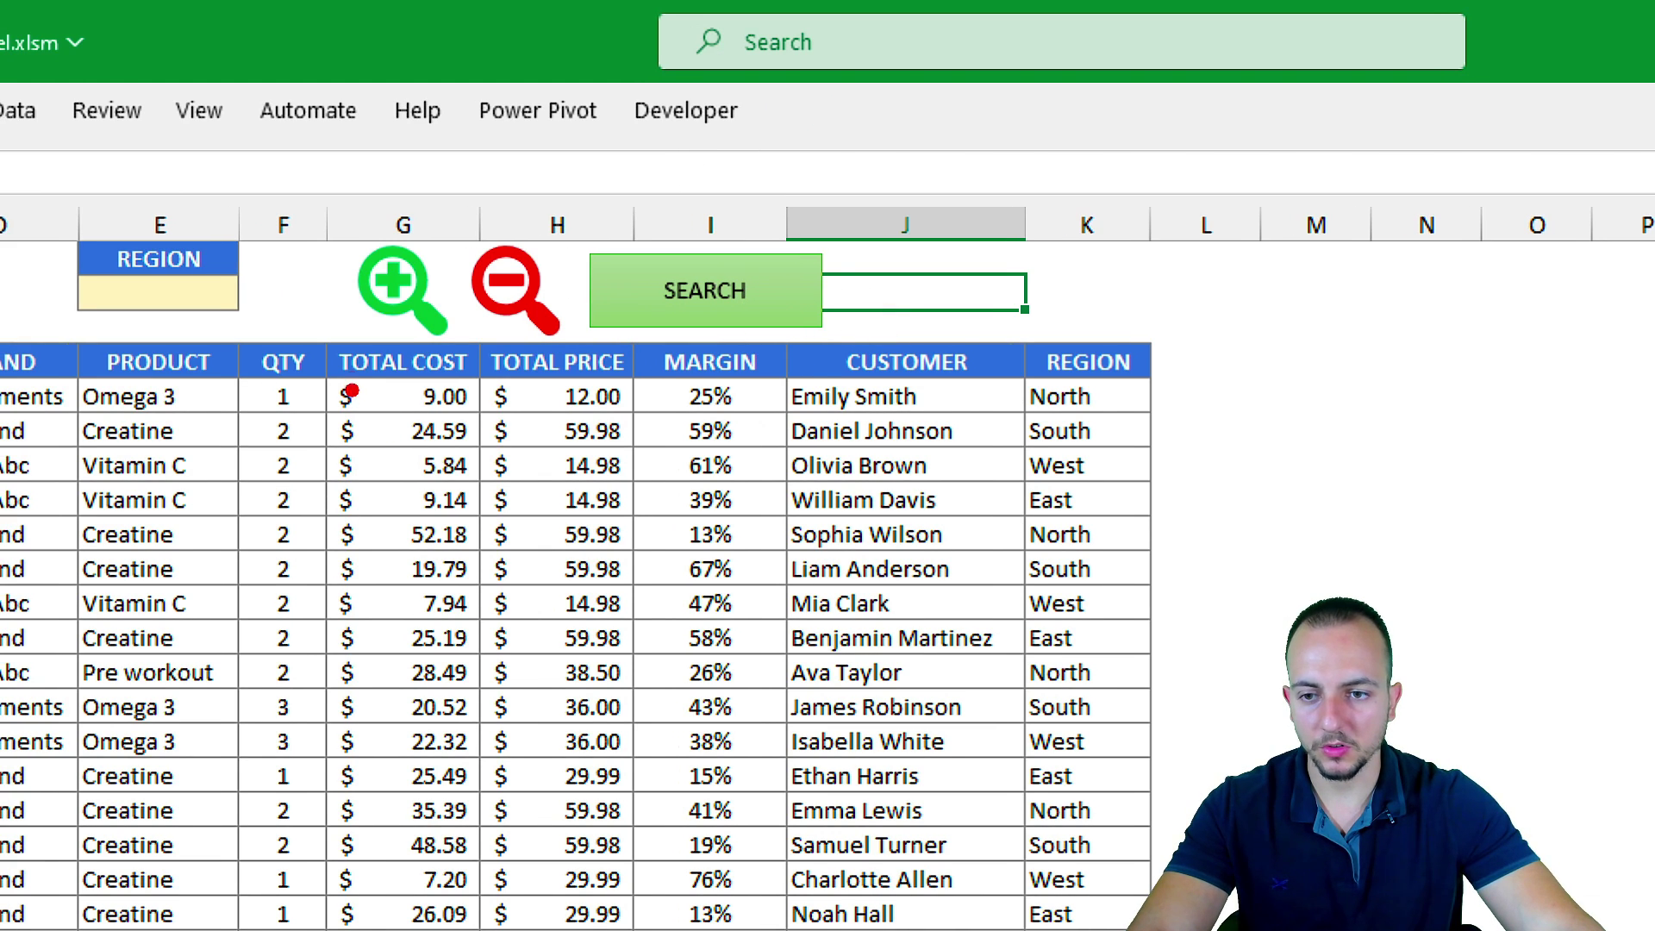
# Step: Delete the SEARCH rectangle, keeping only the two magnifier icons as buttons
pyautogui.moveTo(339, 355); pyautogui.dragTo(398, 303)
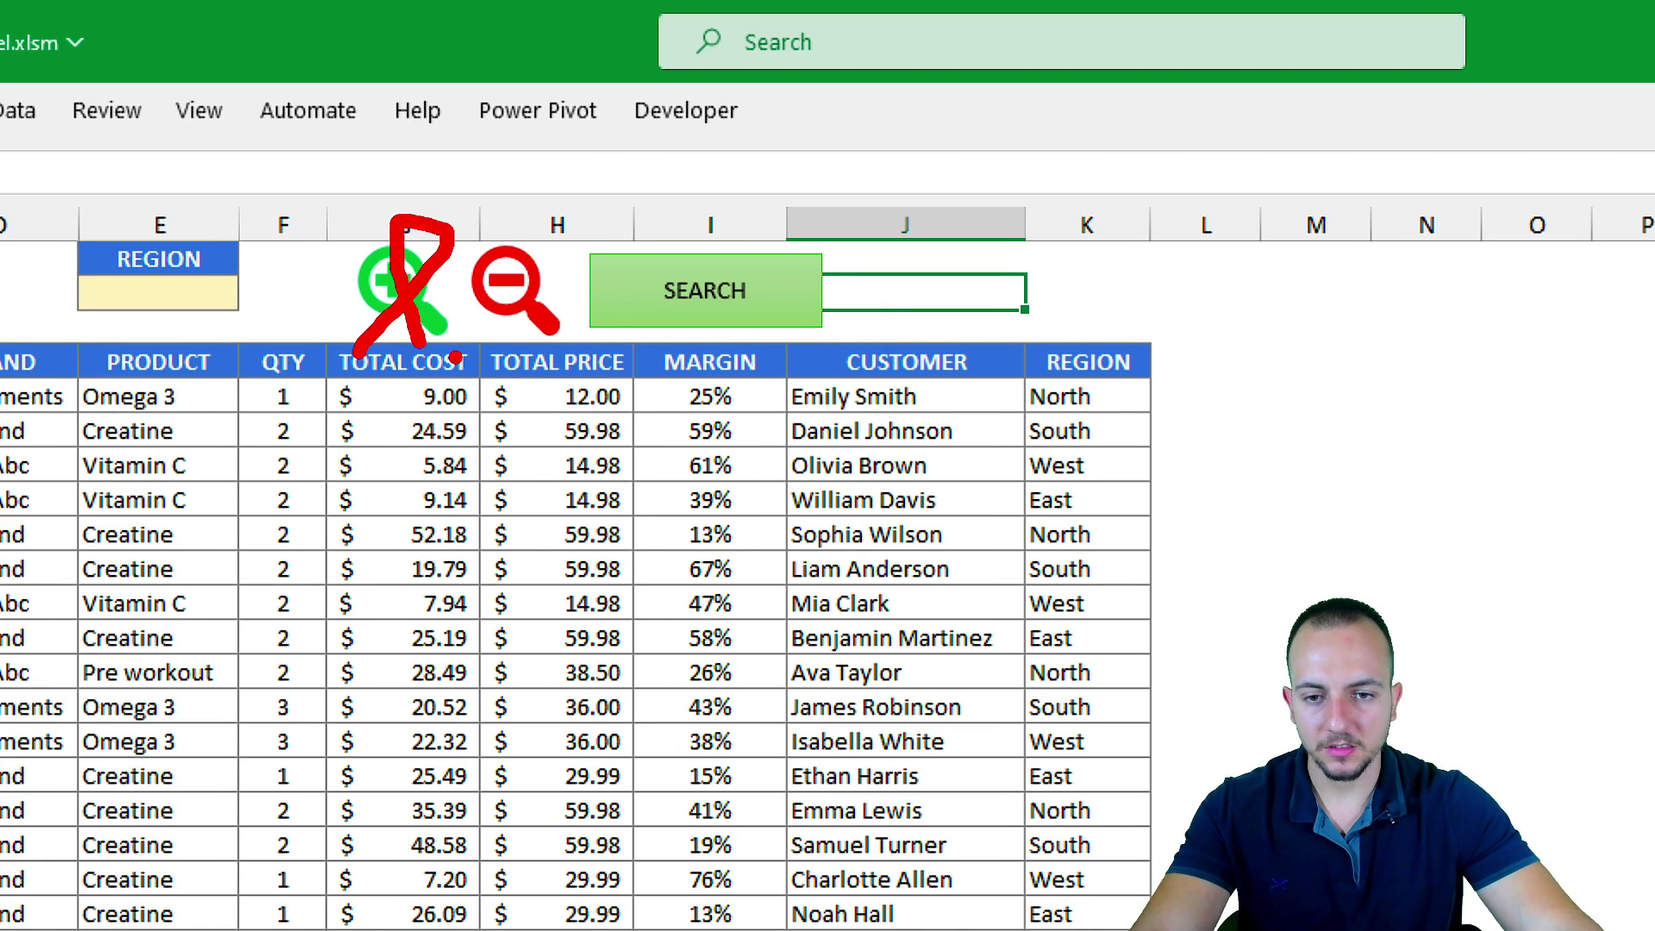
pyautogui.press('Escape')
pyautogui.click(635, 286)
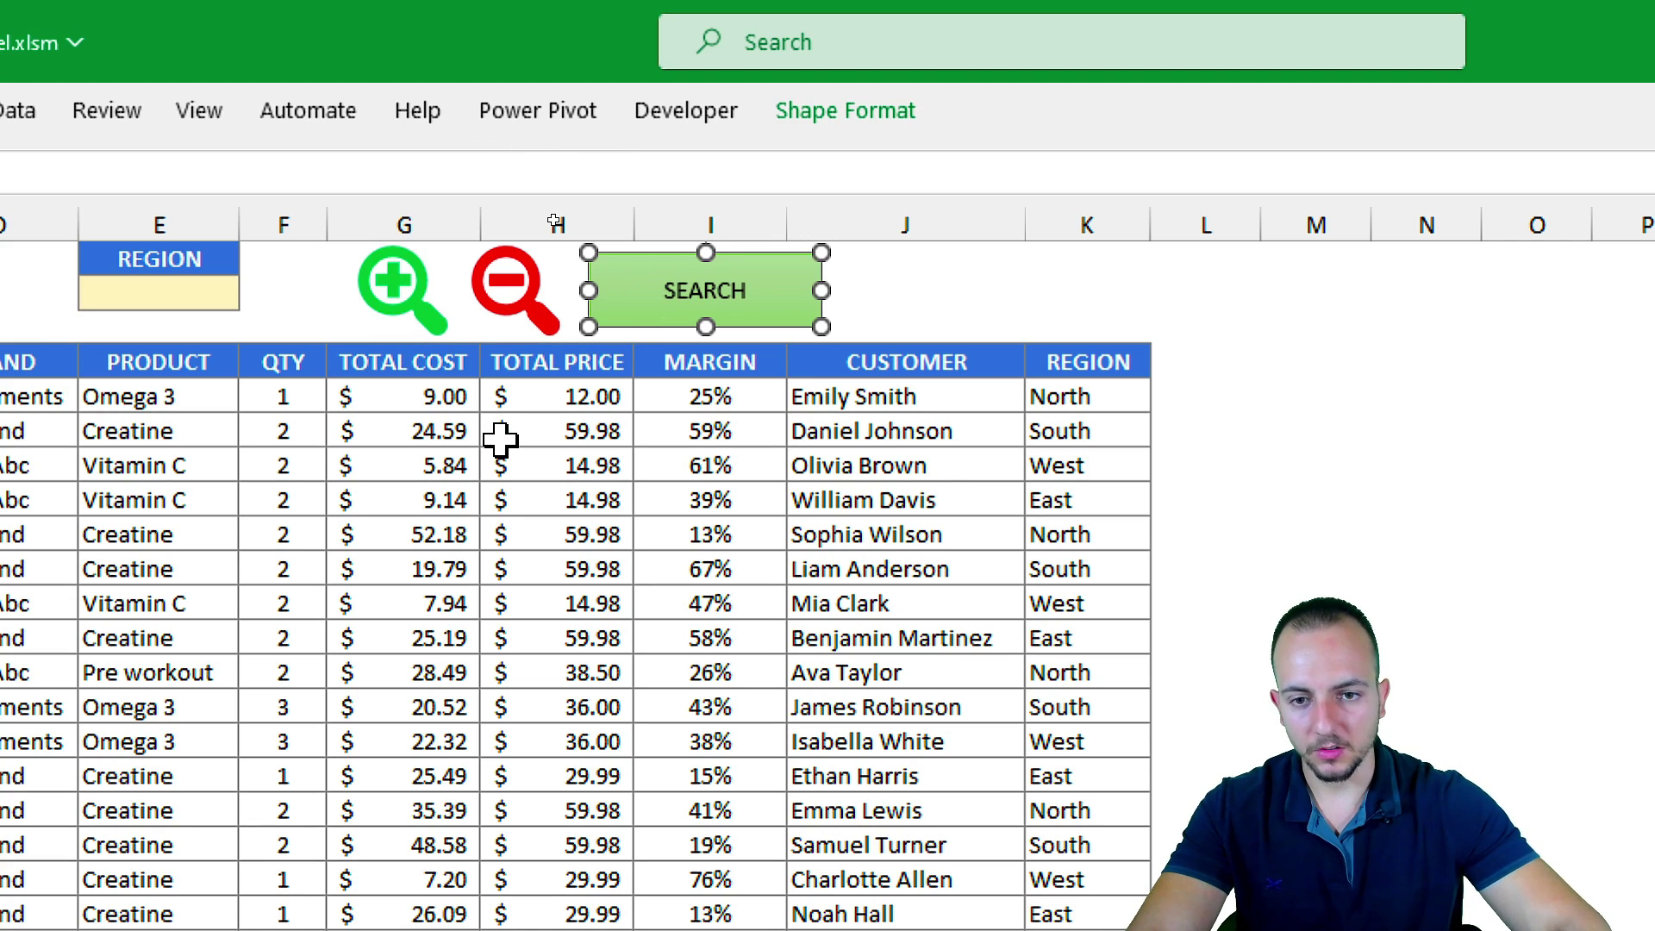
pyautogui.press('Delete')
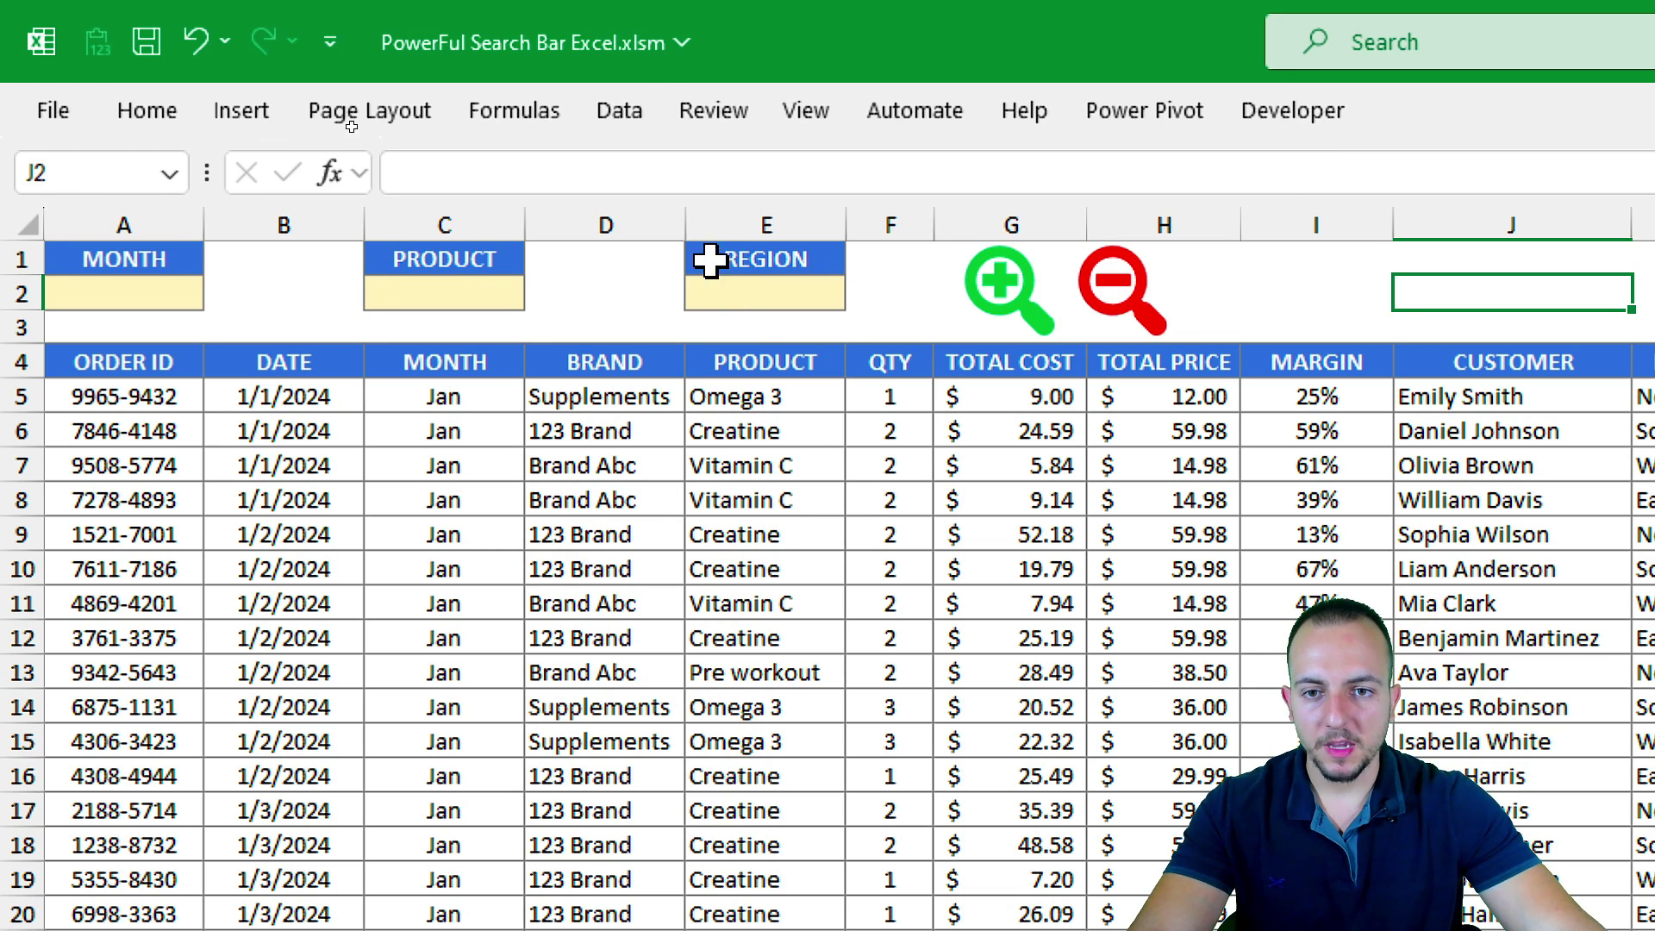
# Step: Review the action, list range and criteria range options of the Advanced Filter and close it without applying anything
pyautogui.click(622, 114)
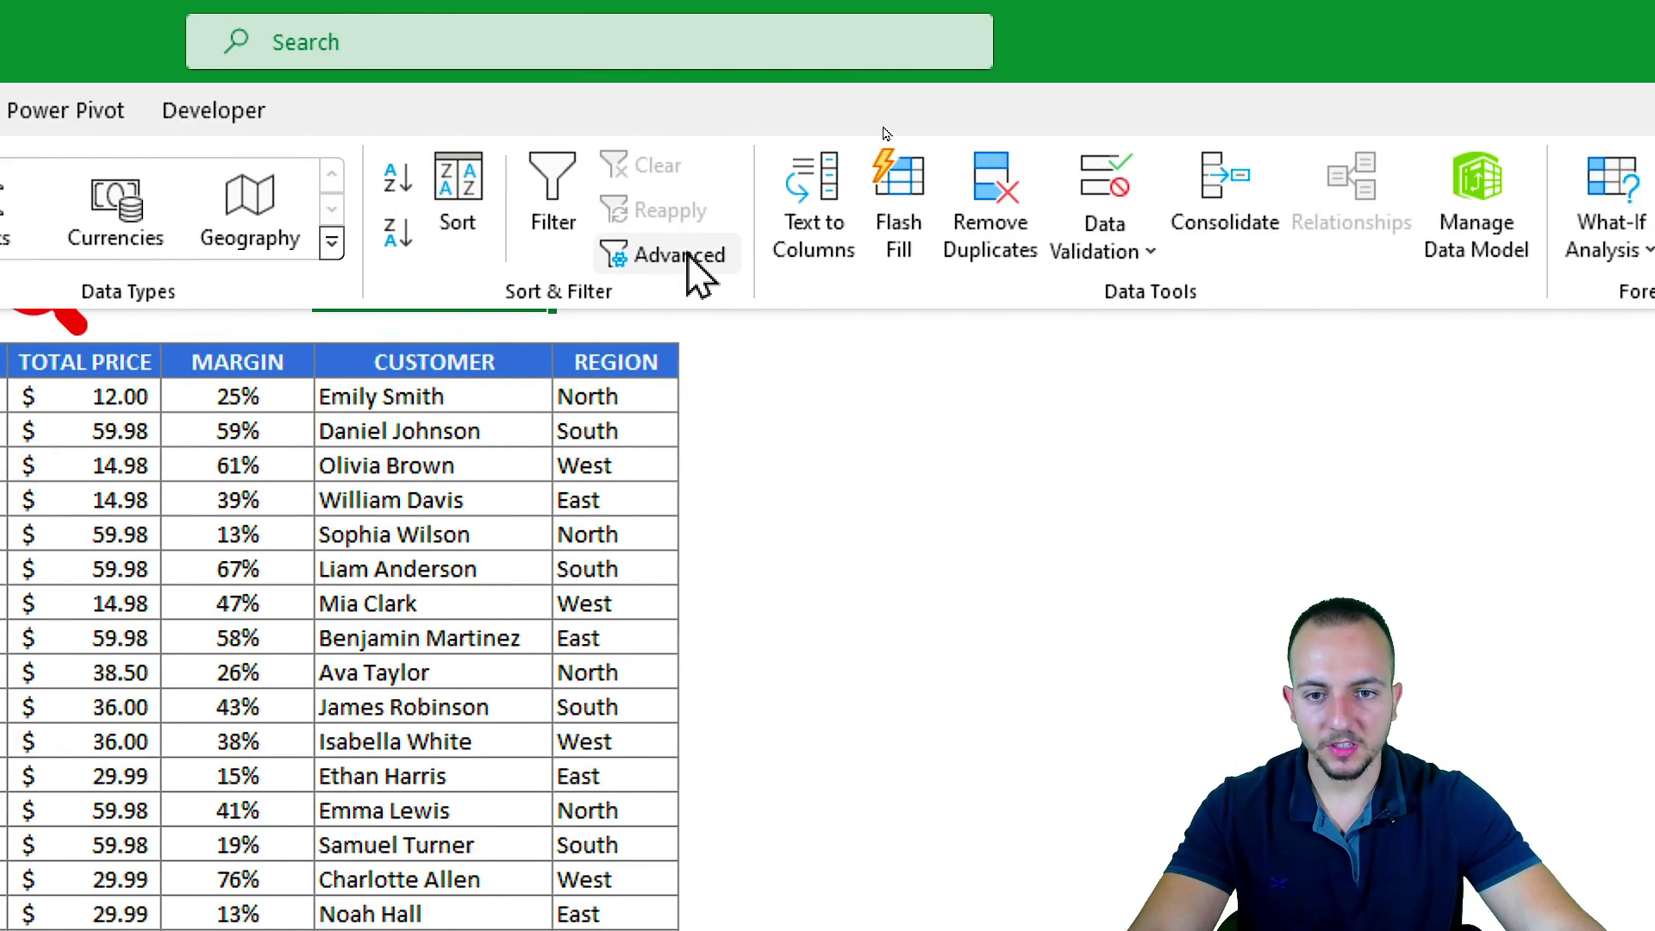
pyautogui.click(687, 254)
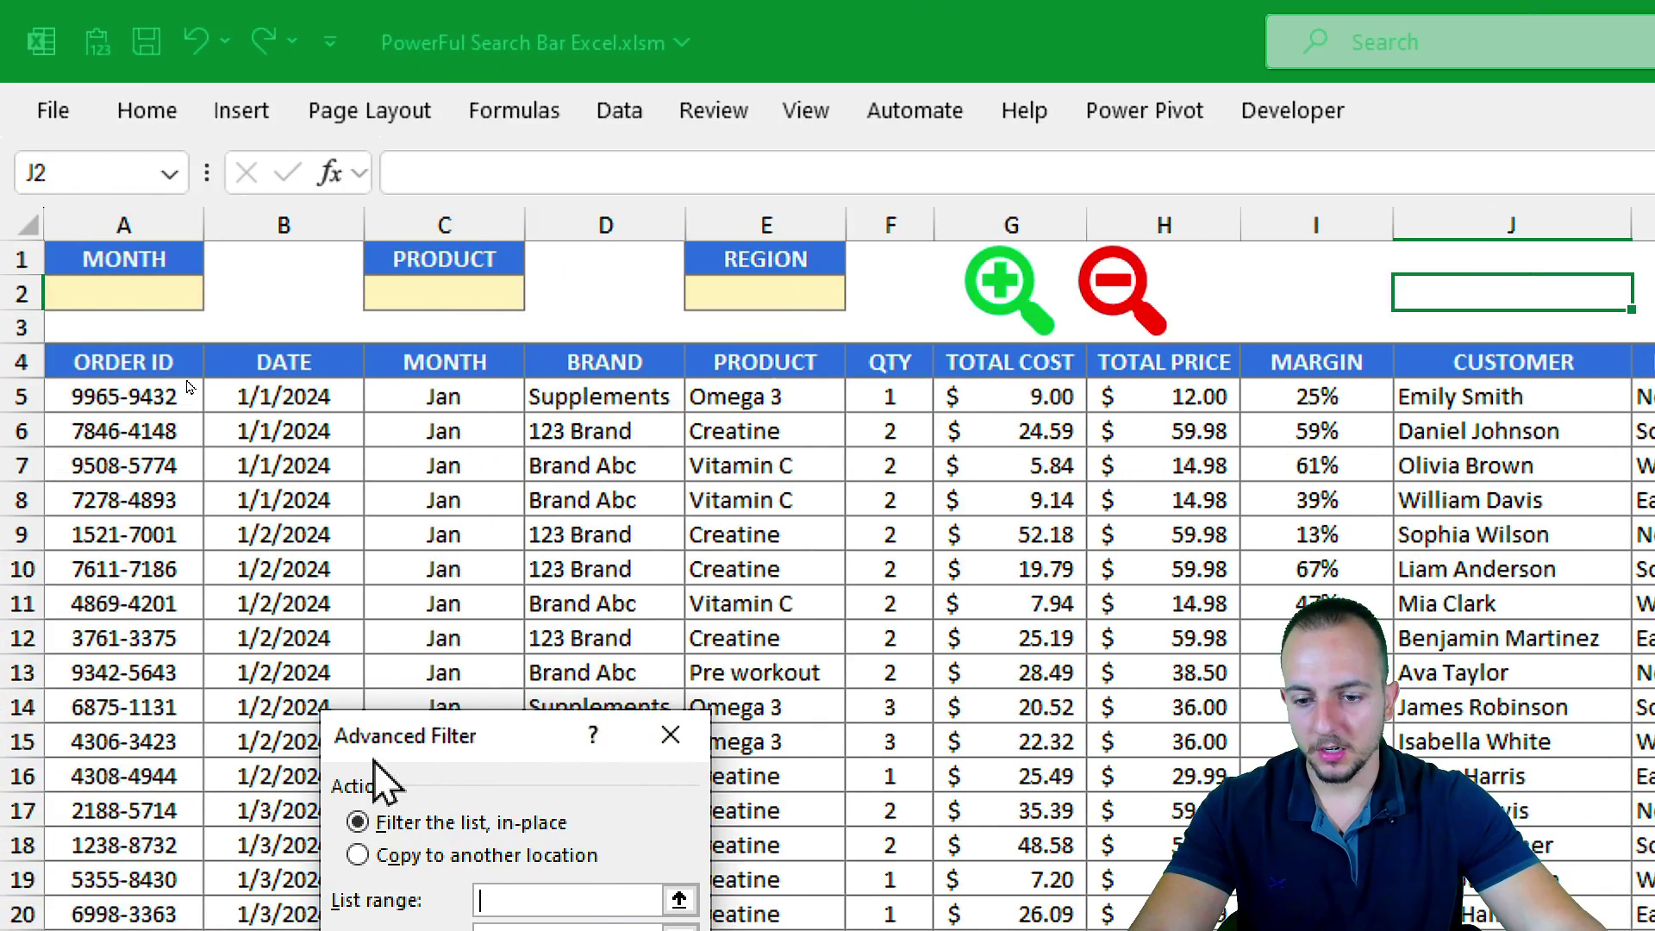
pyautogui.moveTo(202, 744); pyautogui.dragTo(118, 423)
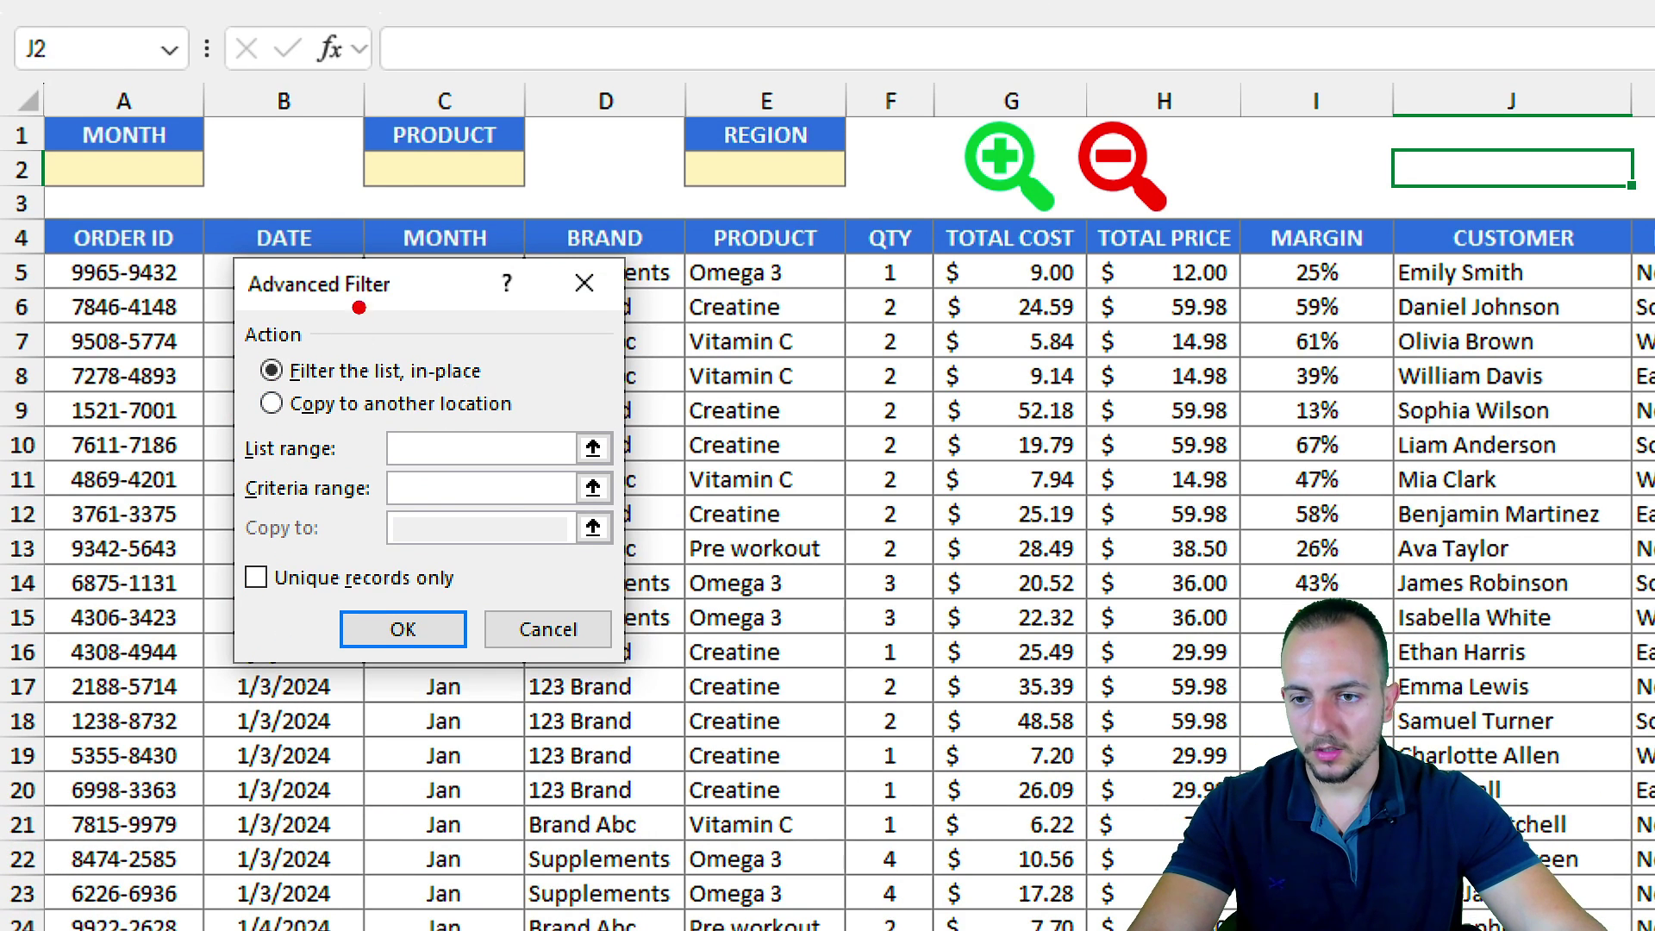
pyautogui.moveTo(297, 237)
pyautogui.mouseDown()
pyautogui.moveTo(321, 336)
pyautogui.moveTo(217, 275)
pyautogui.mouseUp()
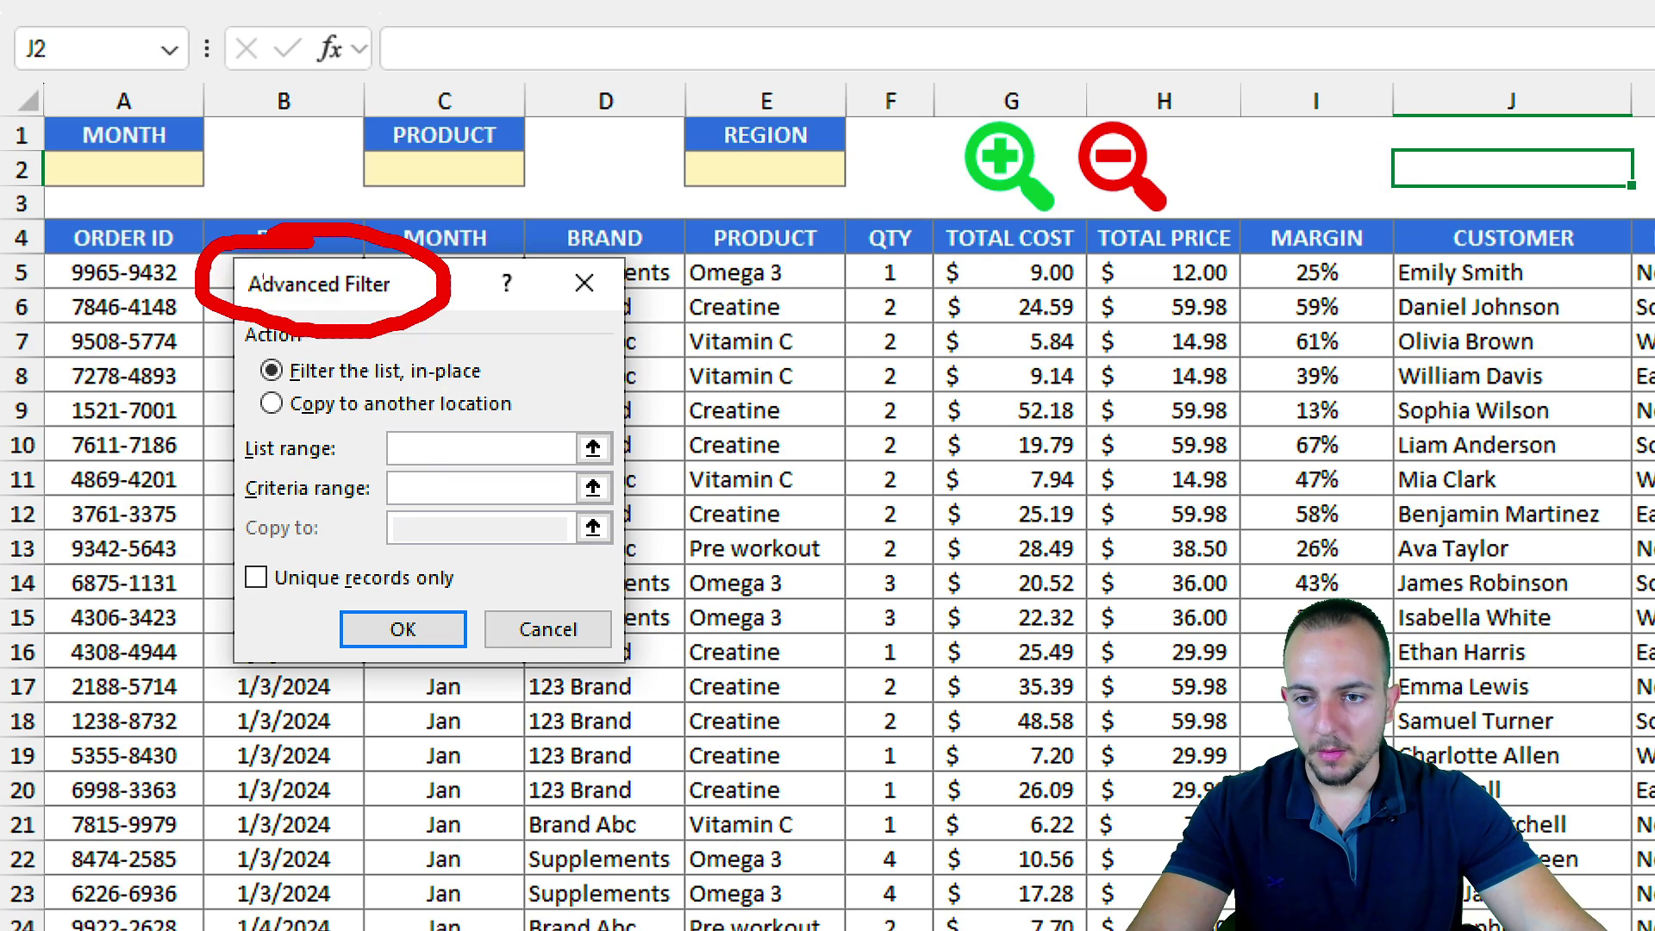
pyautogui.moveTo(436, 320); pyautogui.dragTo(560, 384)
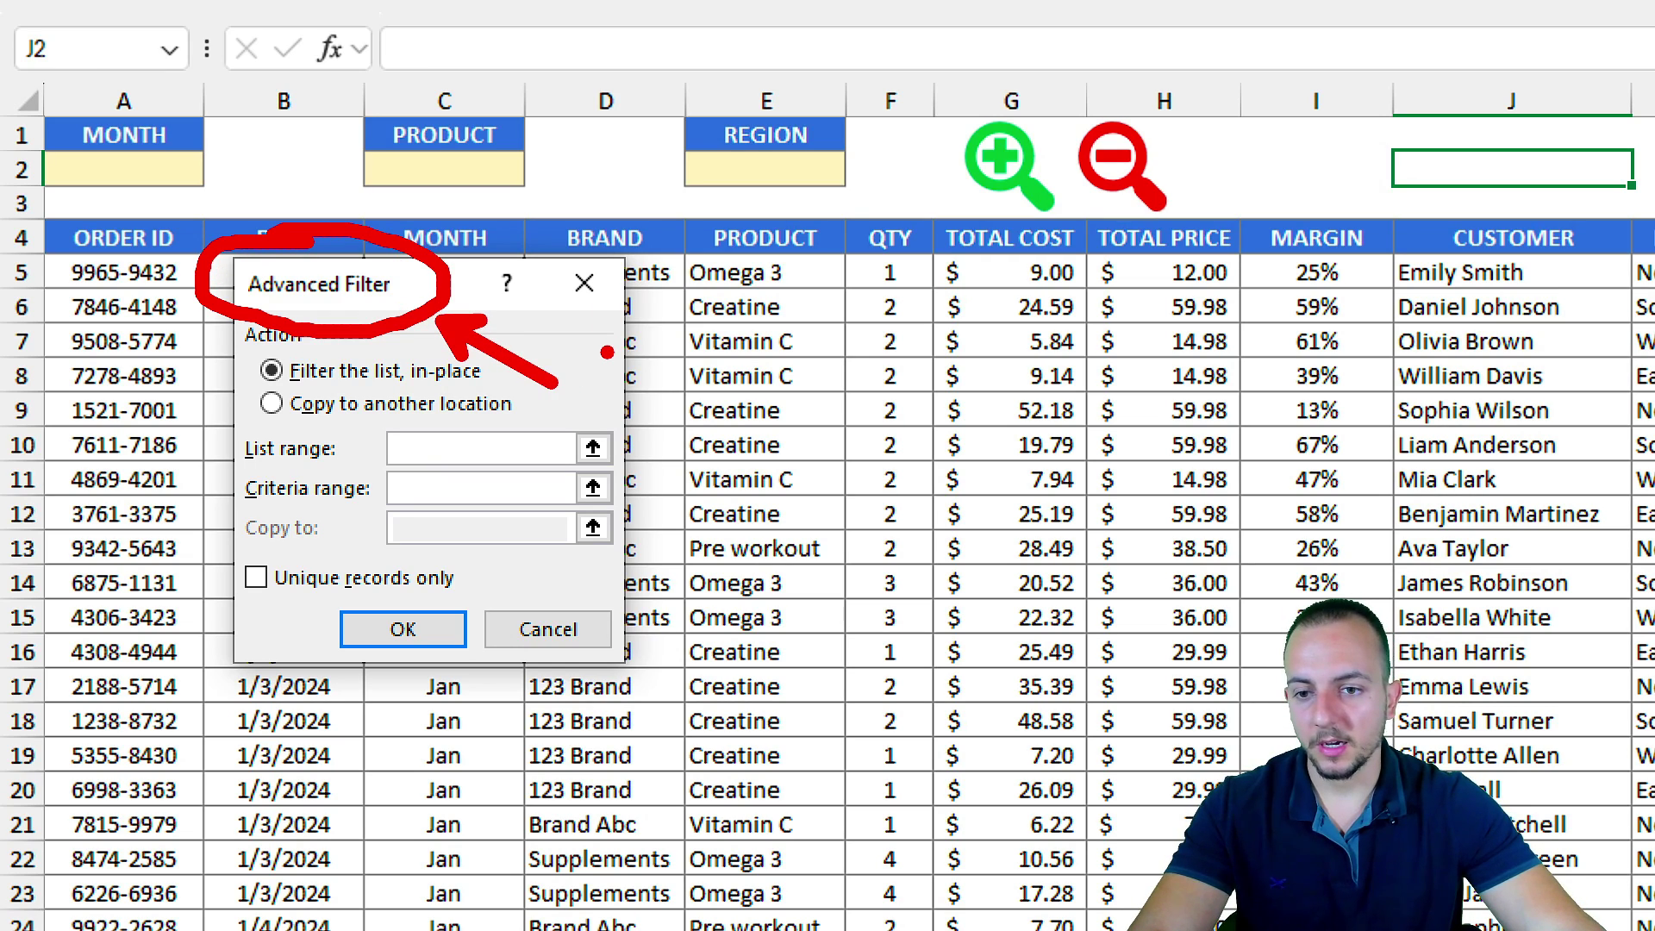
pyautogui.press('Escape')
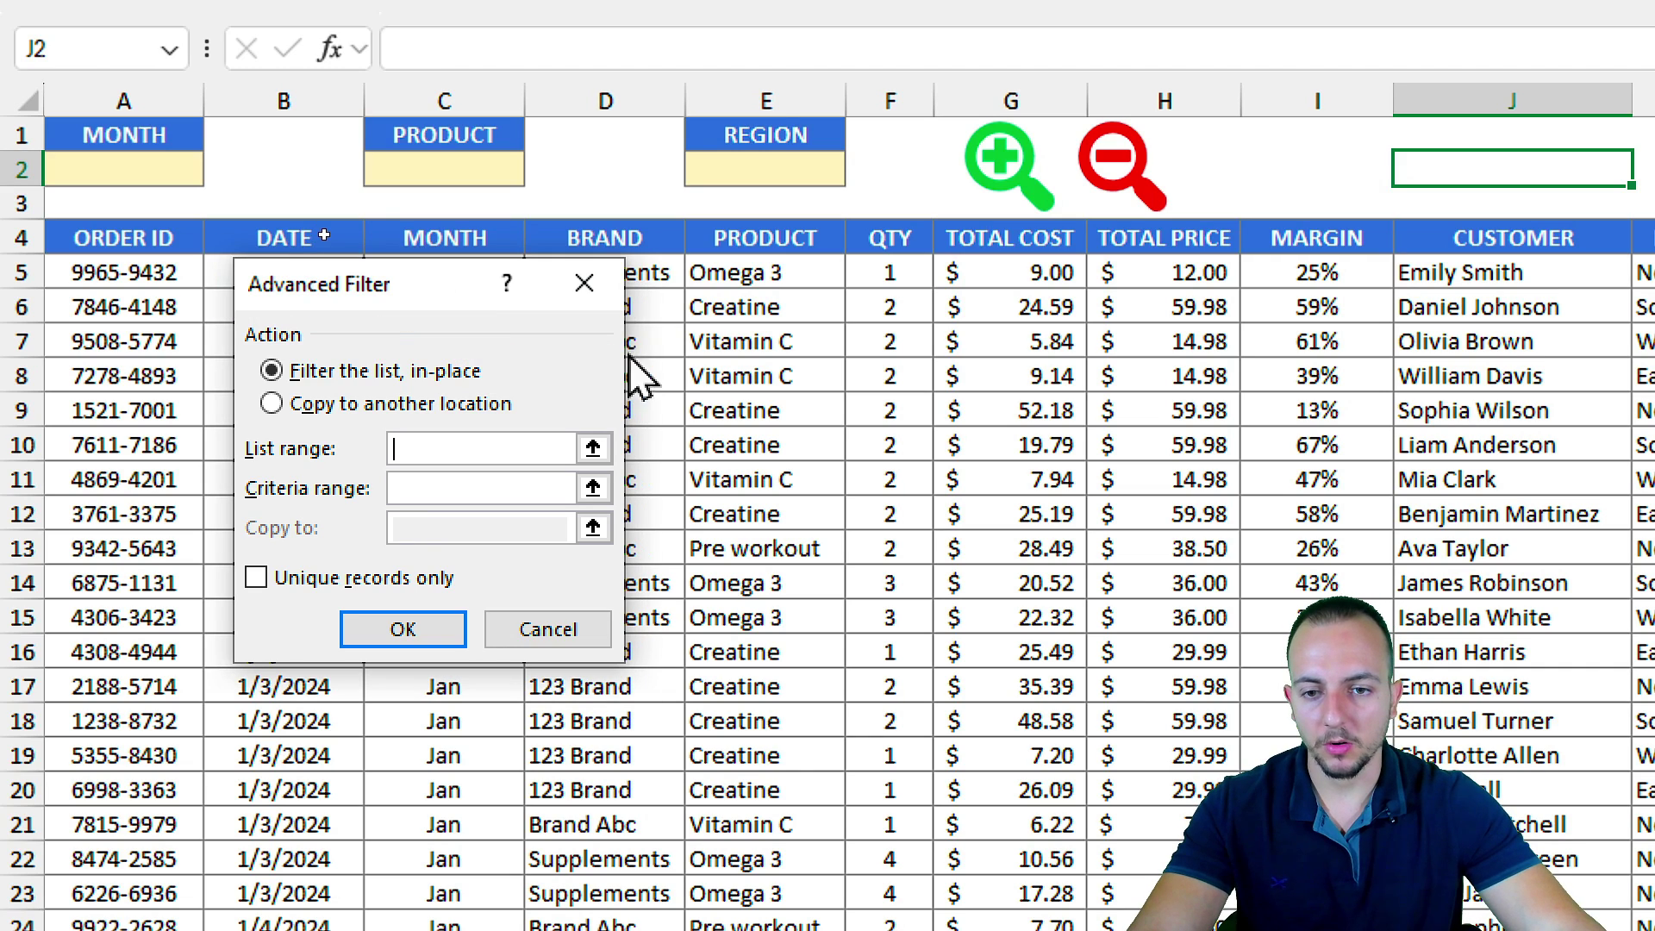
pyautogui.click(547, 632)
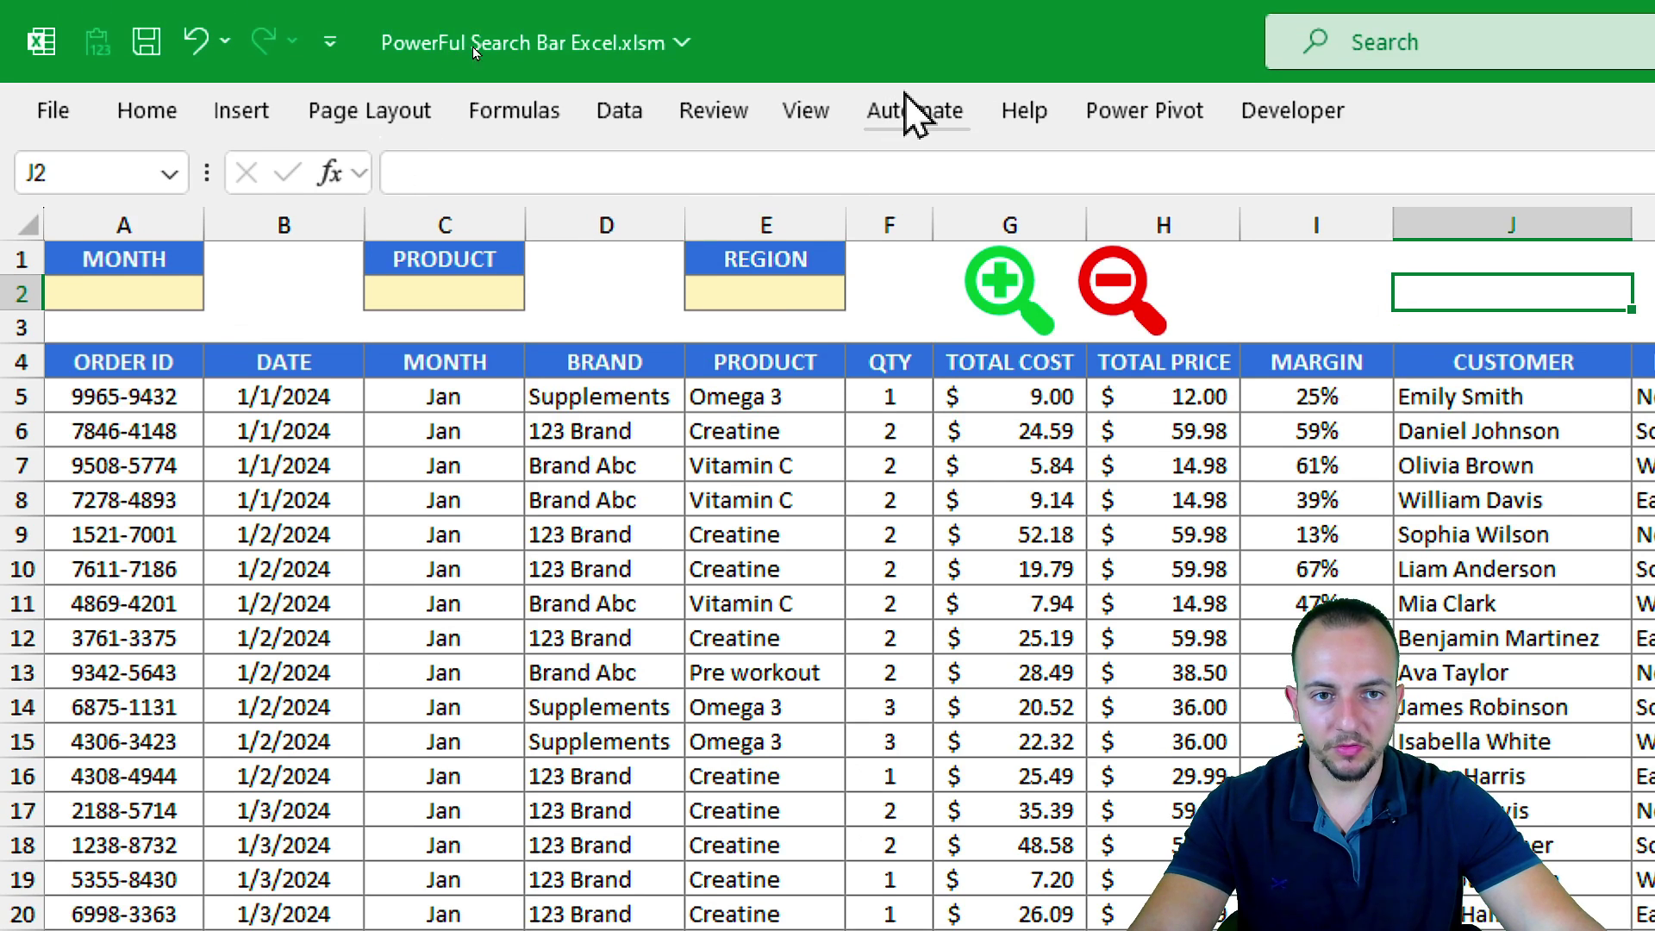
# Step: Select the ORDER ID header cell A4 and save the workbook
pyautogui.click(163, 374)
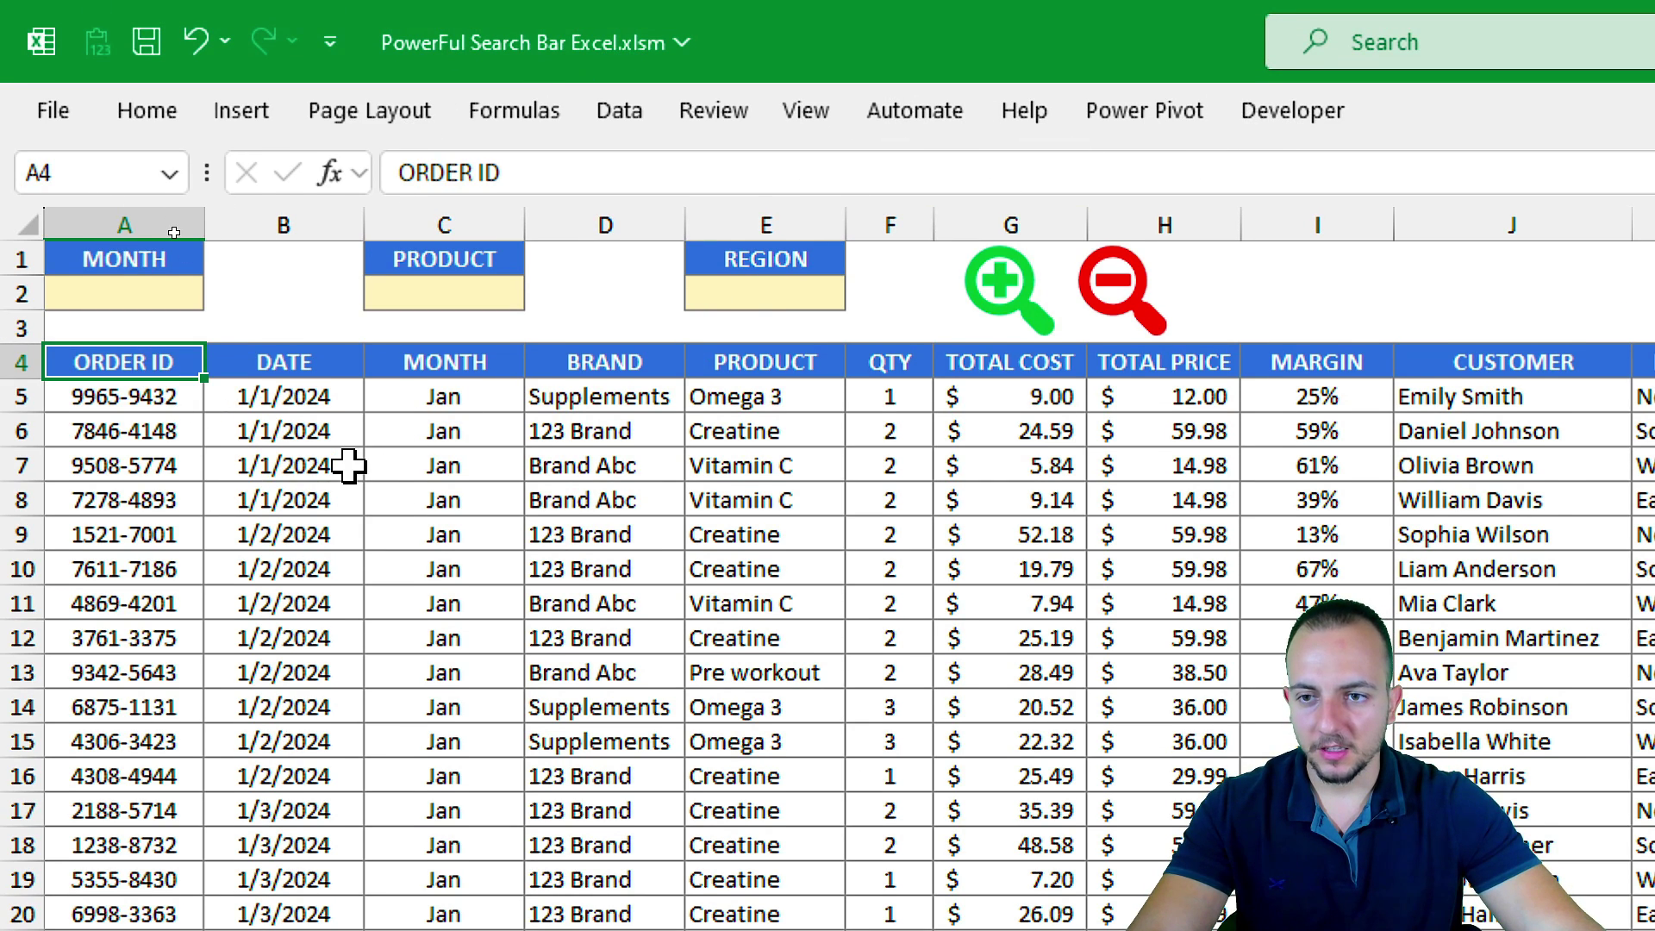
pyautogui.hotkey('ctrl', 's')
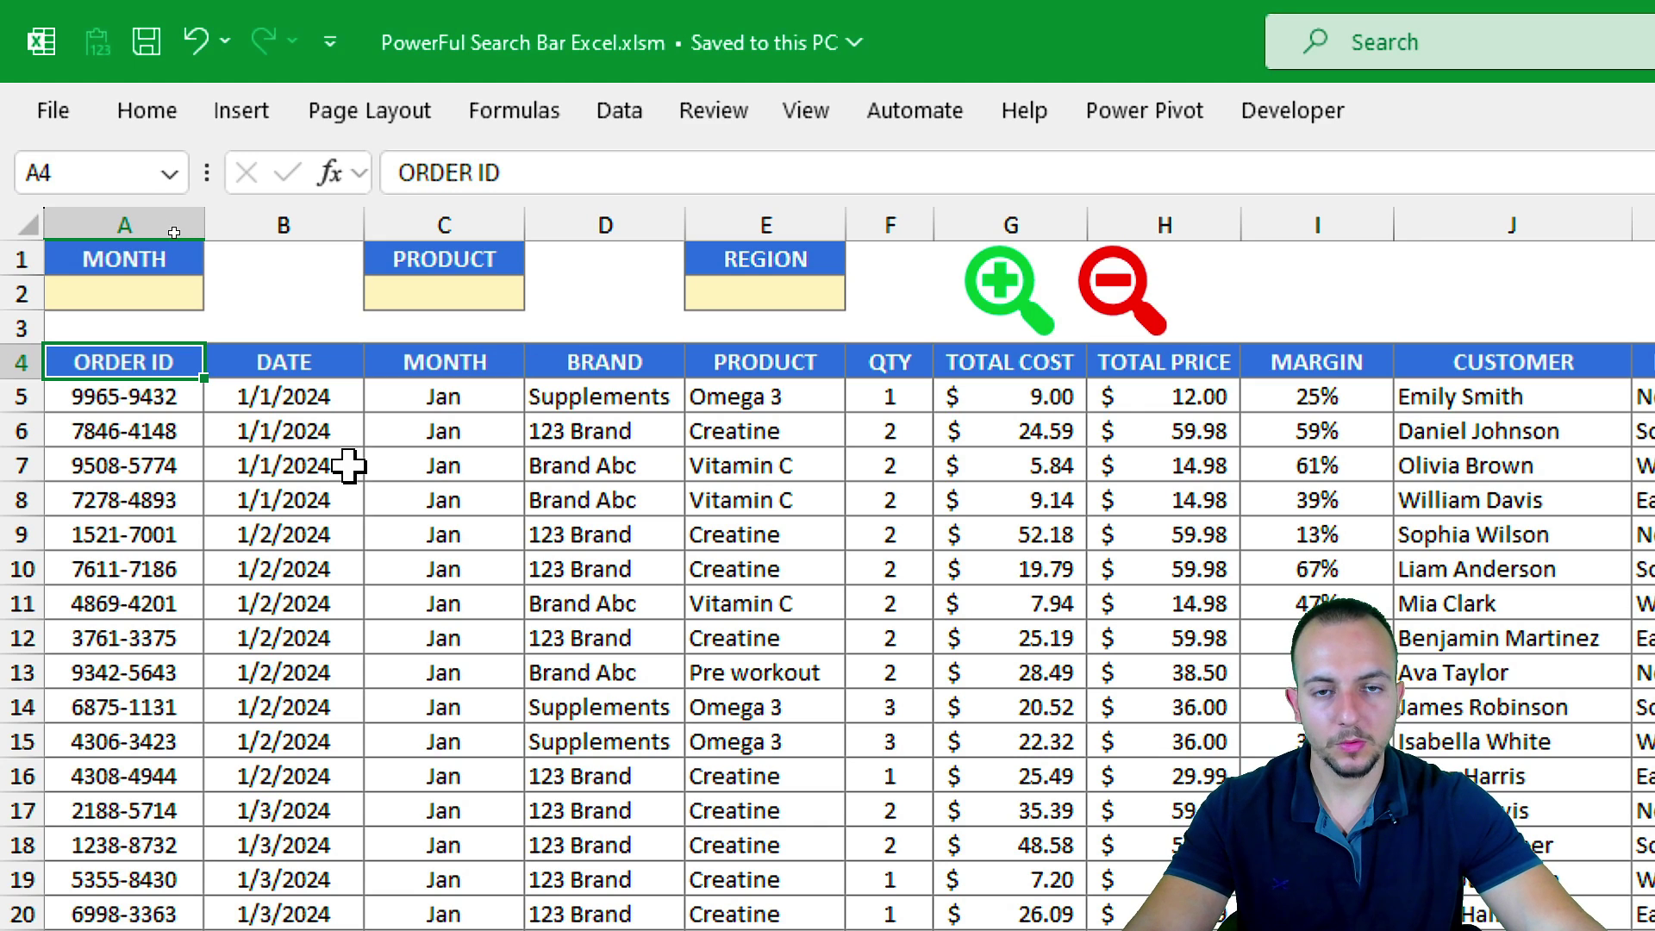
pyautogui.click(246, 113)
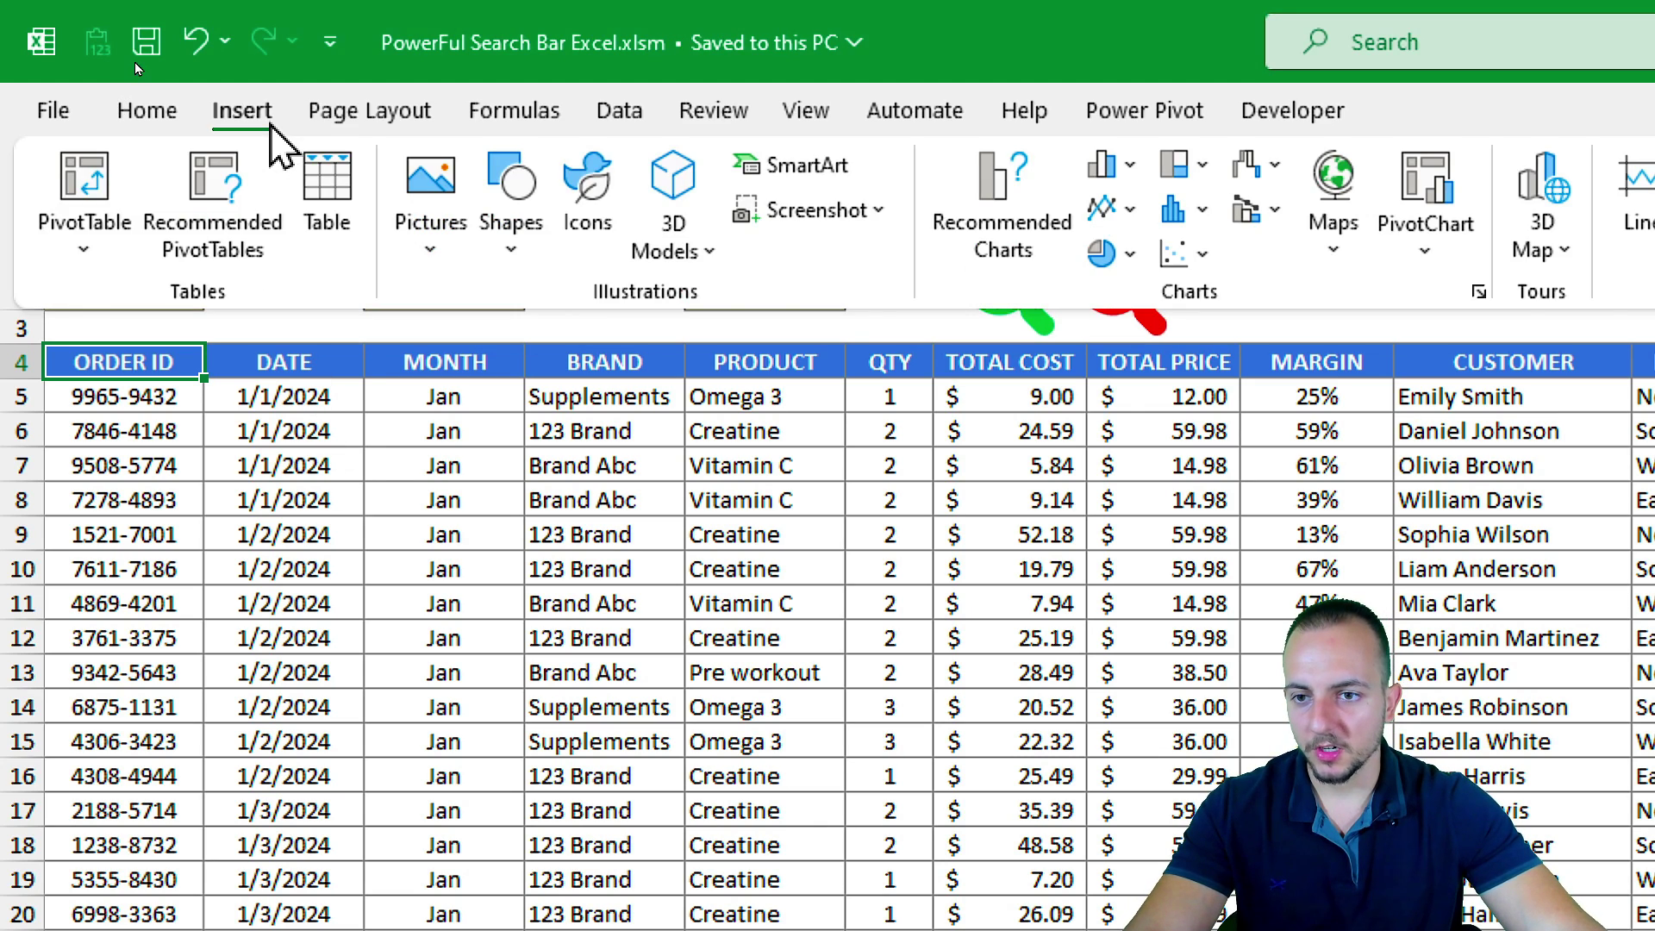
pyautogui.click(332, 212)
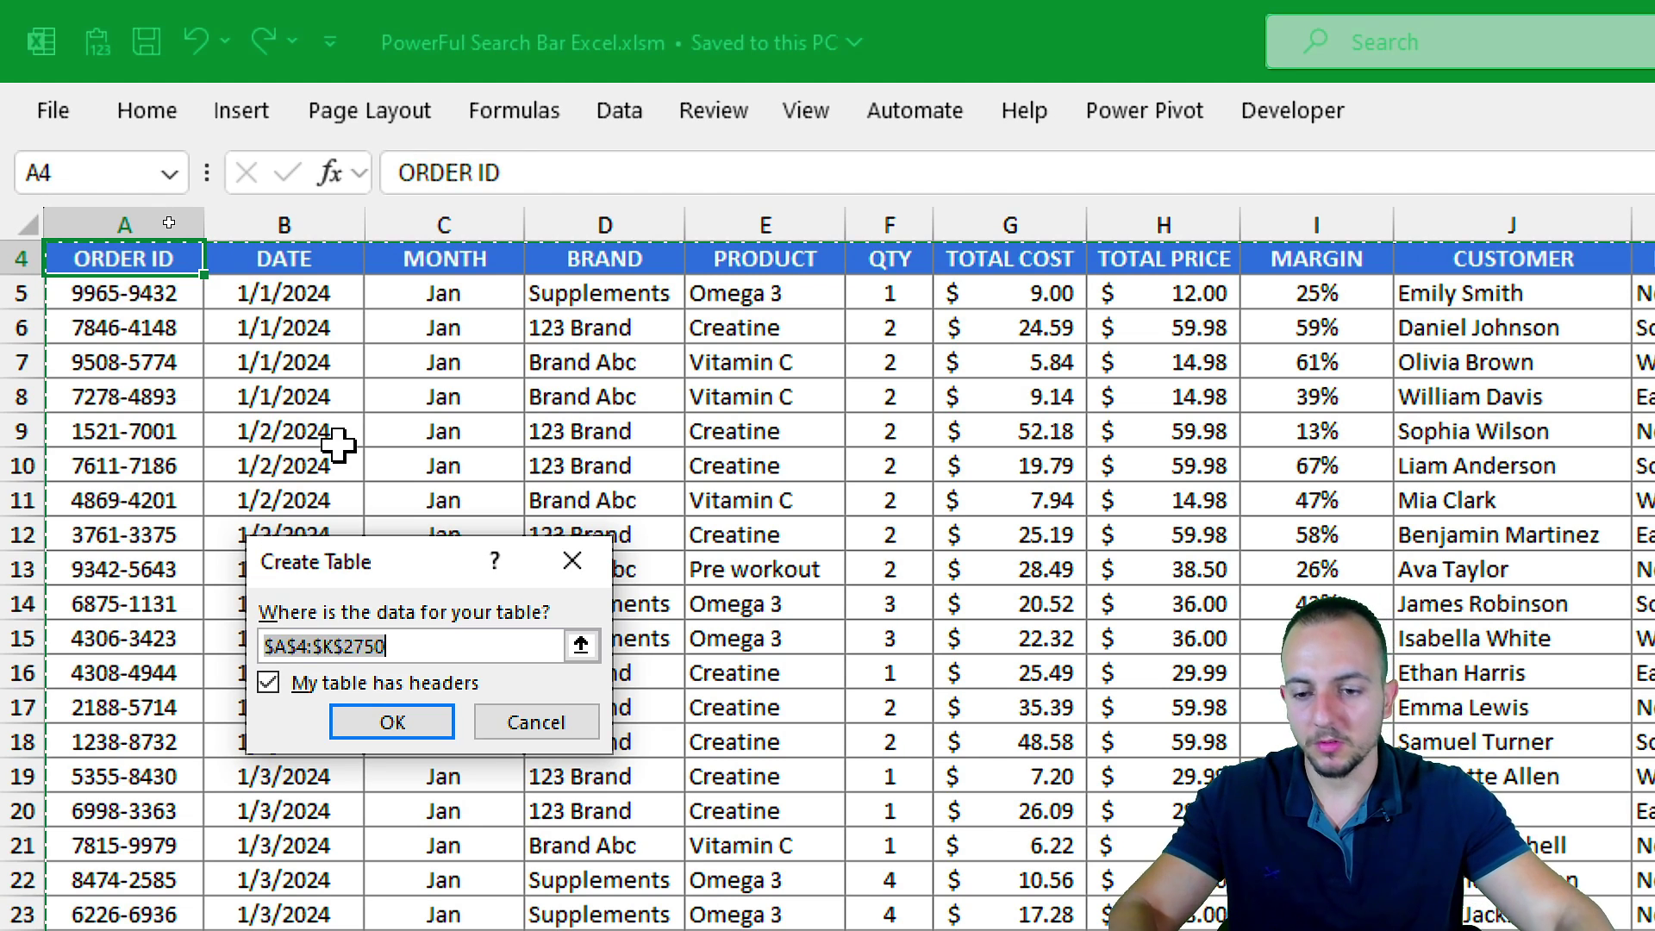
pyautogui.press('Escape')
# Step: Convert the order data in A4:K2750 into an Excel table with headers
pyautogui.click(244, 111)
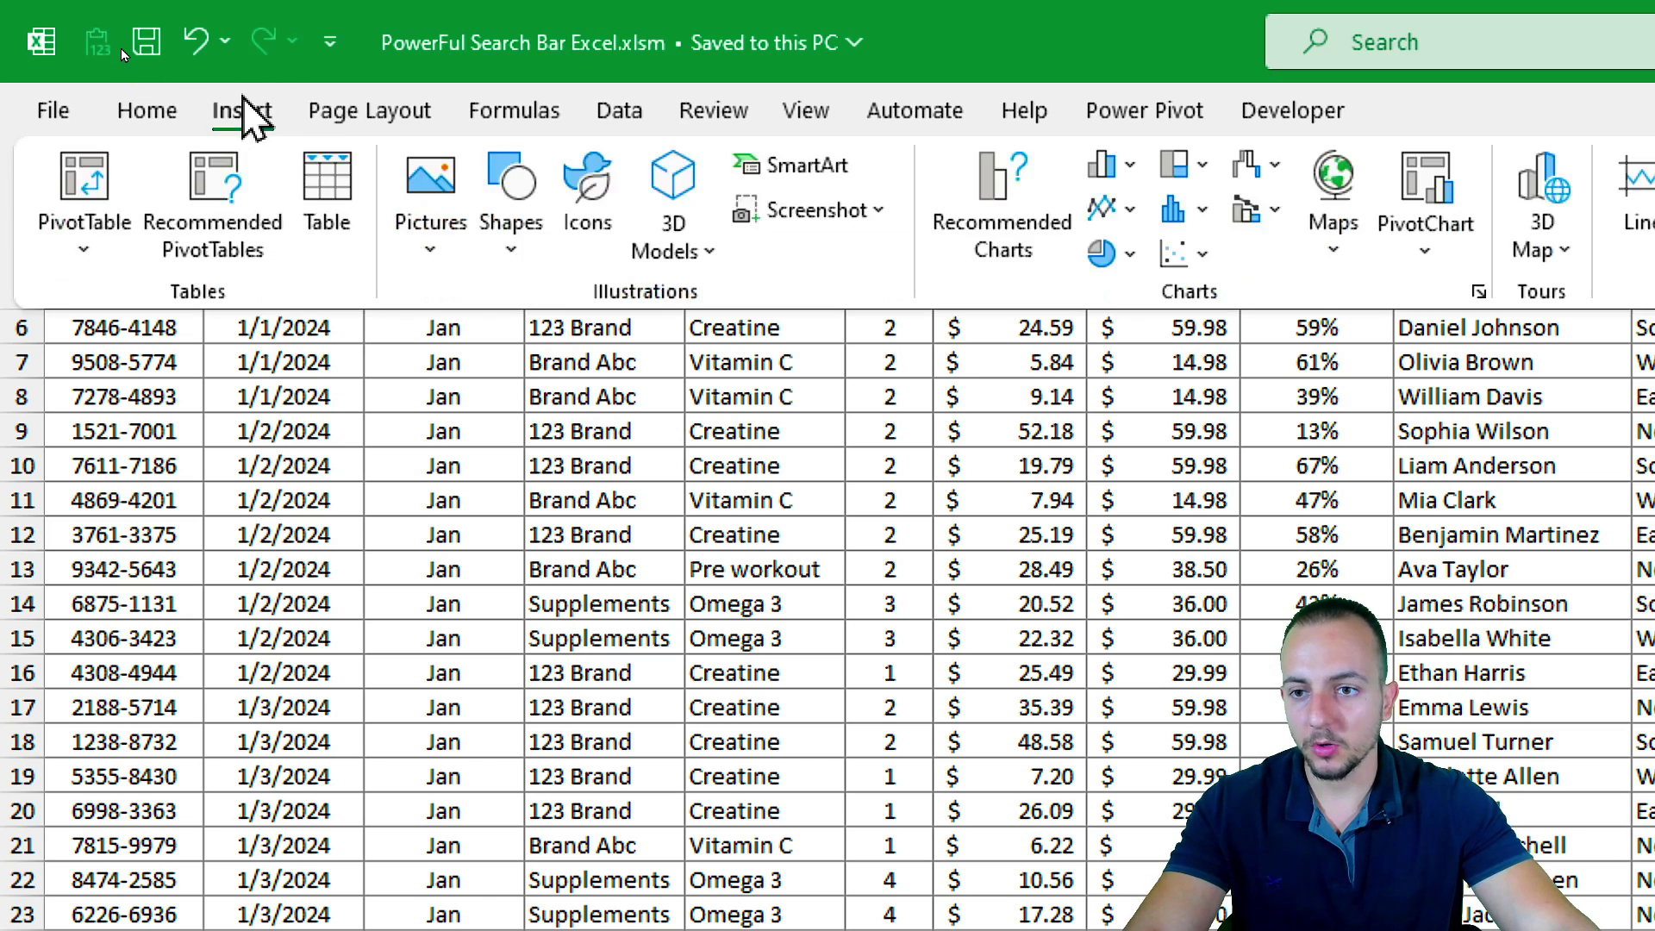
pyautogui.click(336, 197)
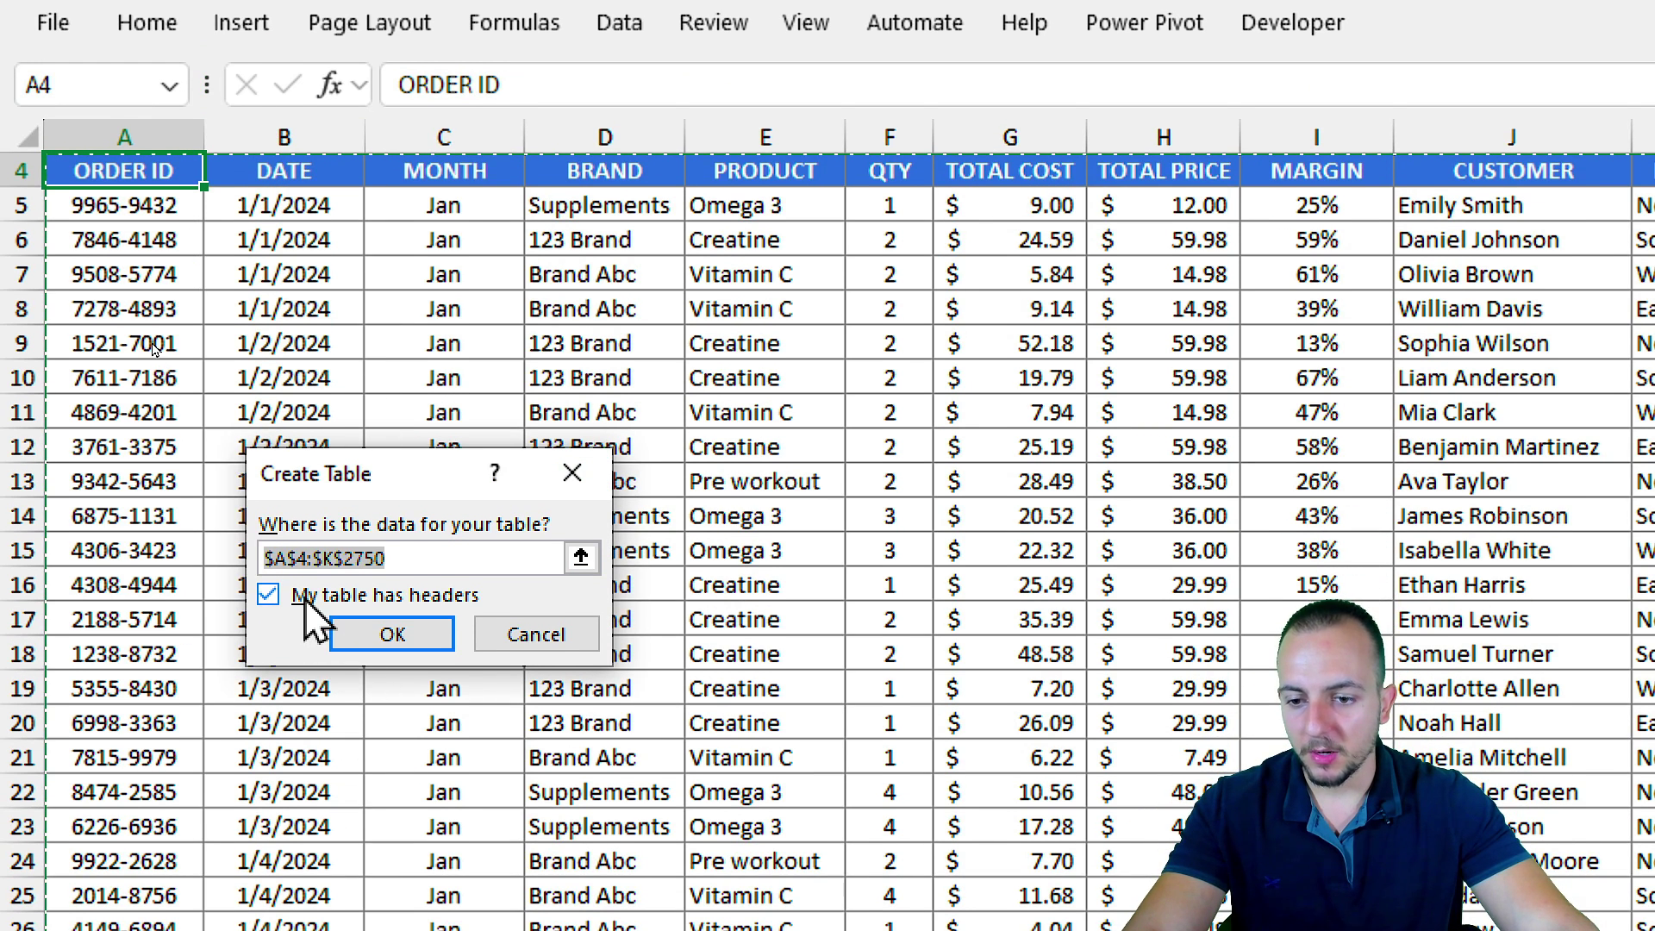
pyautogui.click(303, 686)
pyautogui.click(304, 606)
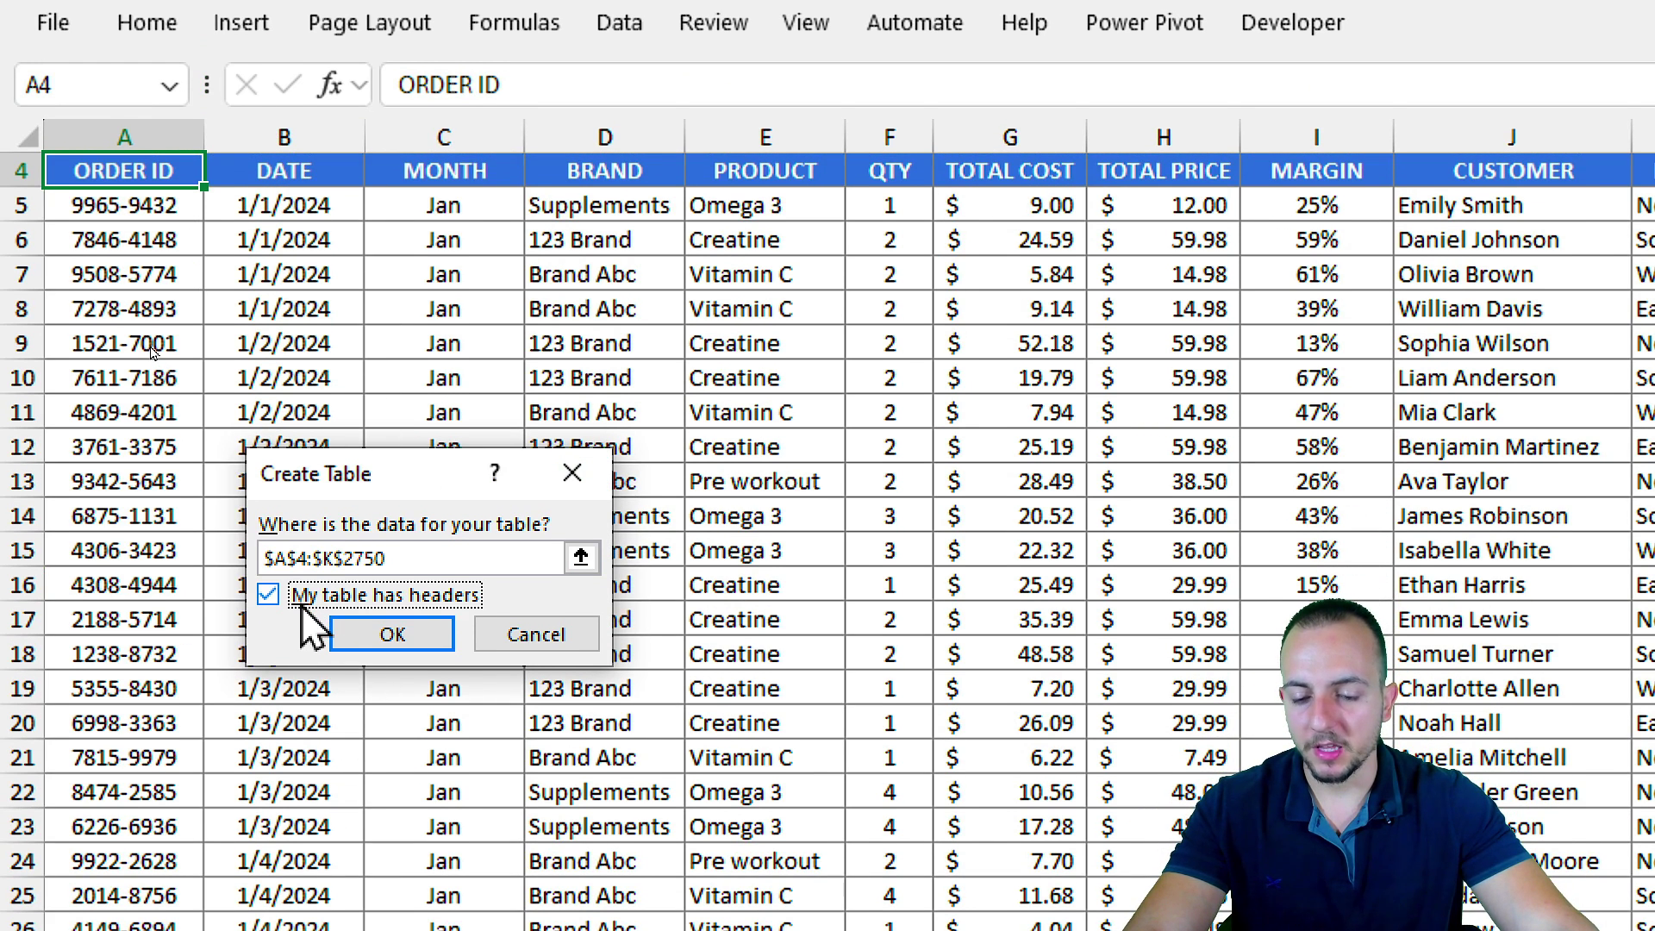
pyautogui.click(380, 630)
pyautogui.scroll(1, 448, 429)
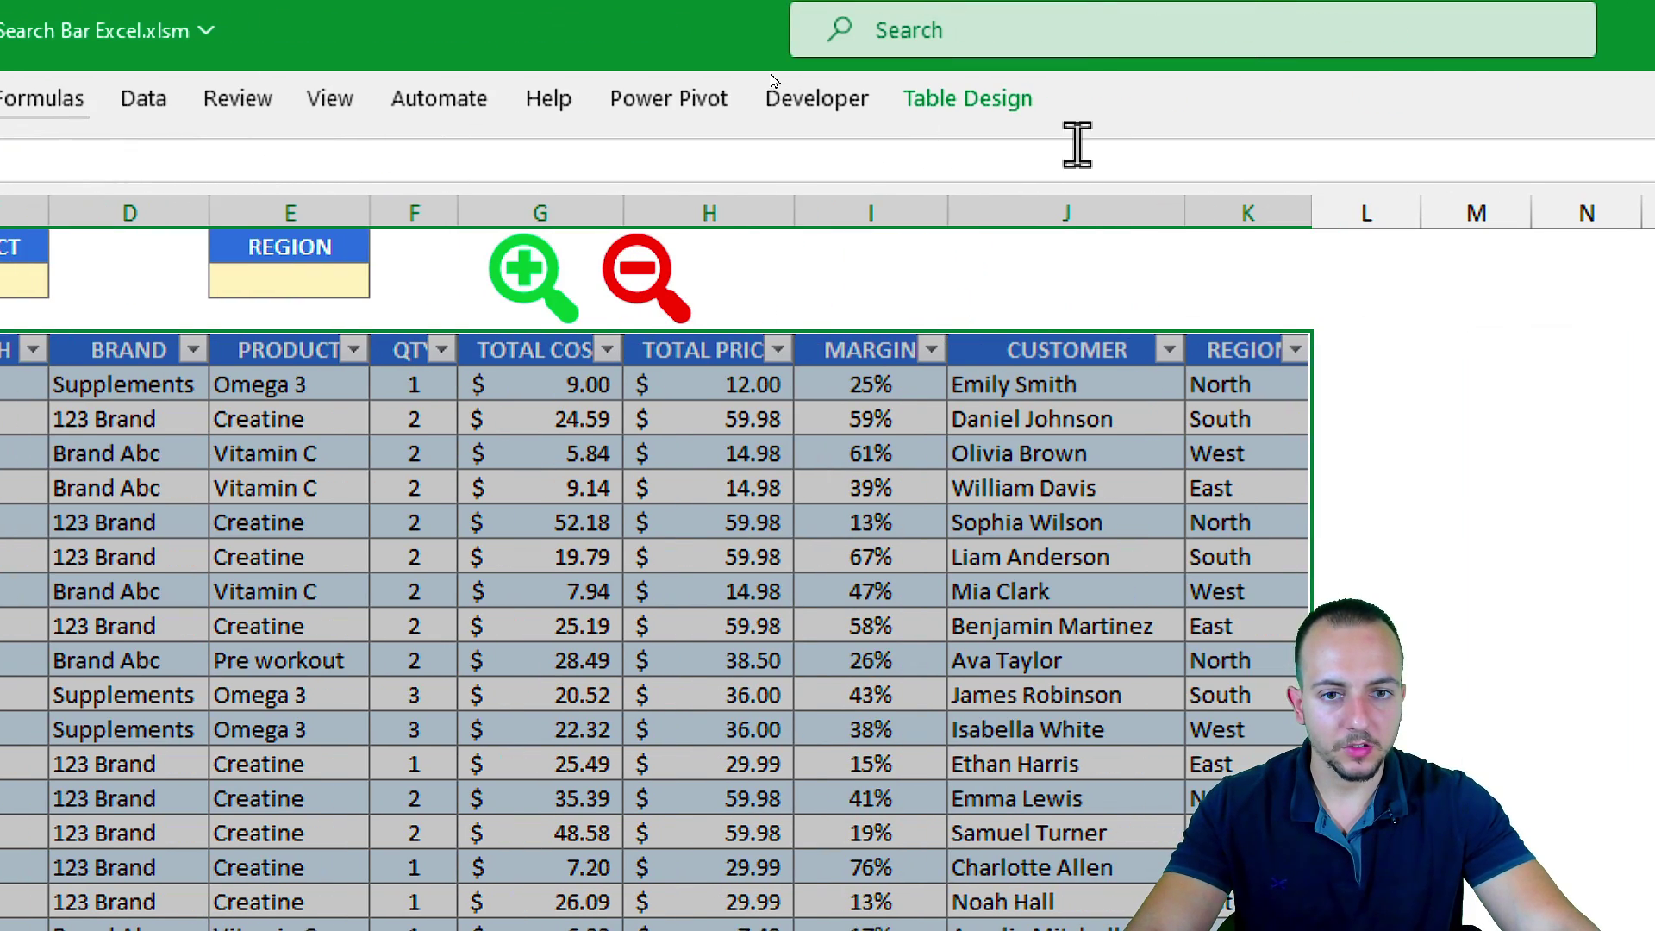
# Step: Set the order table's style to None and select its ORDER ID header cell
pyautogui.click(1444, 98)
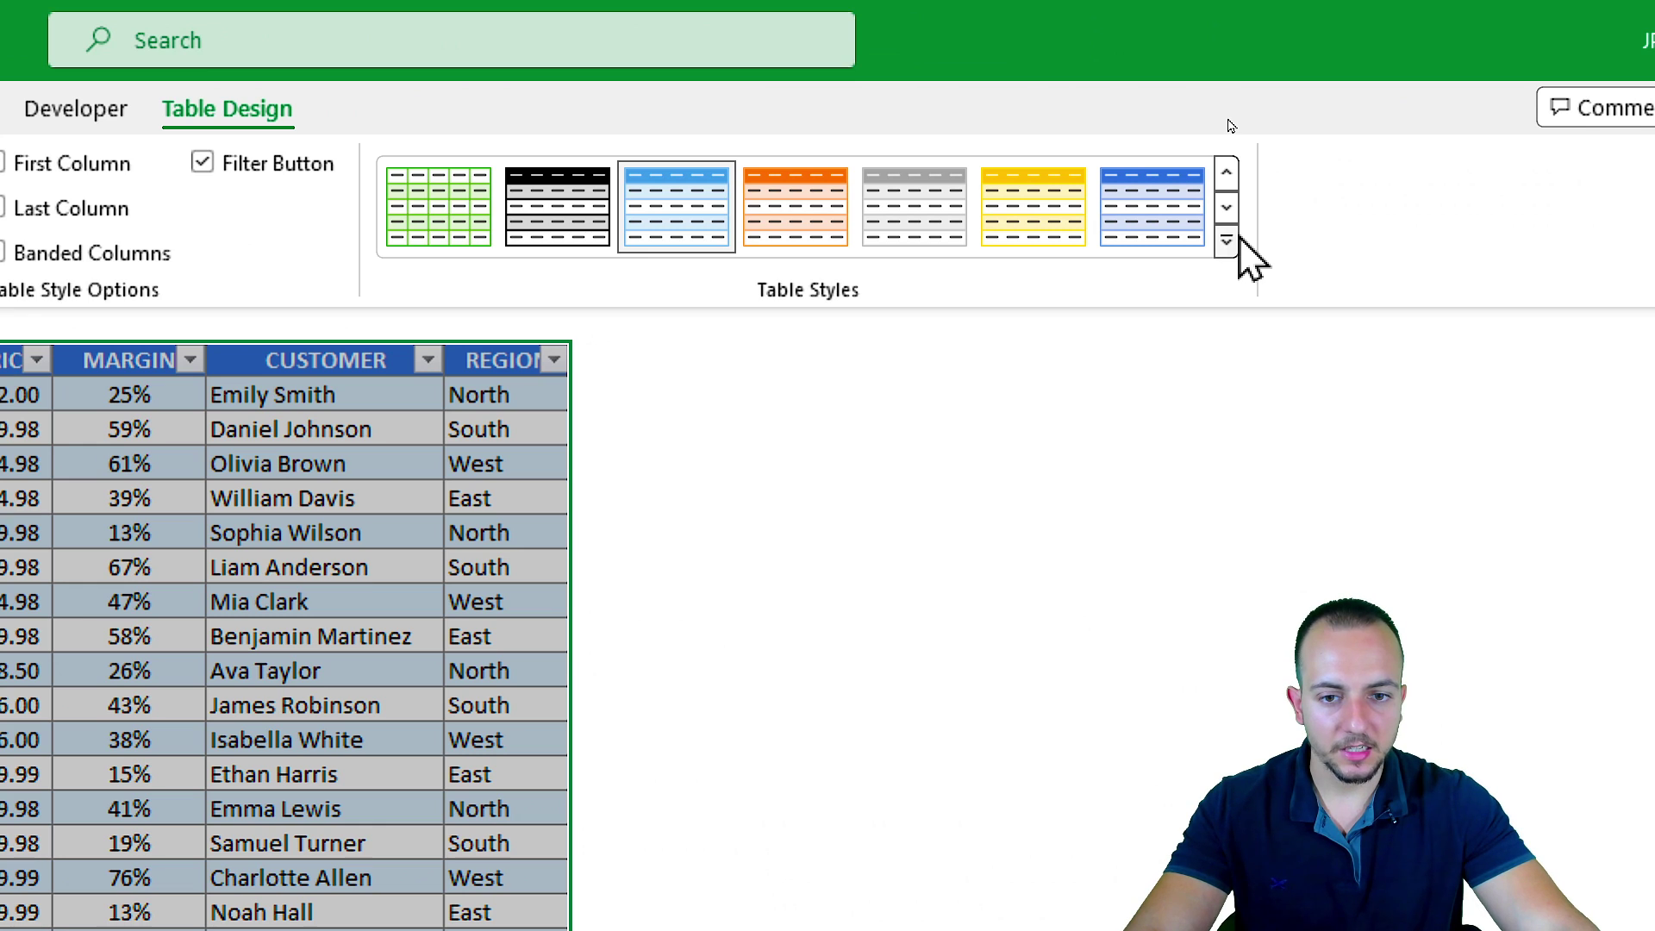
pyautogui.click(1225, 241)
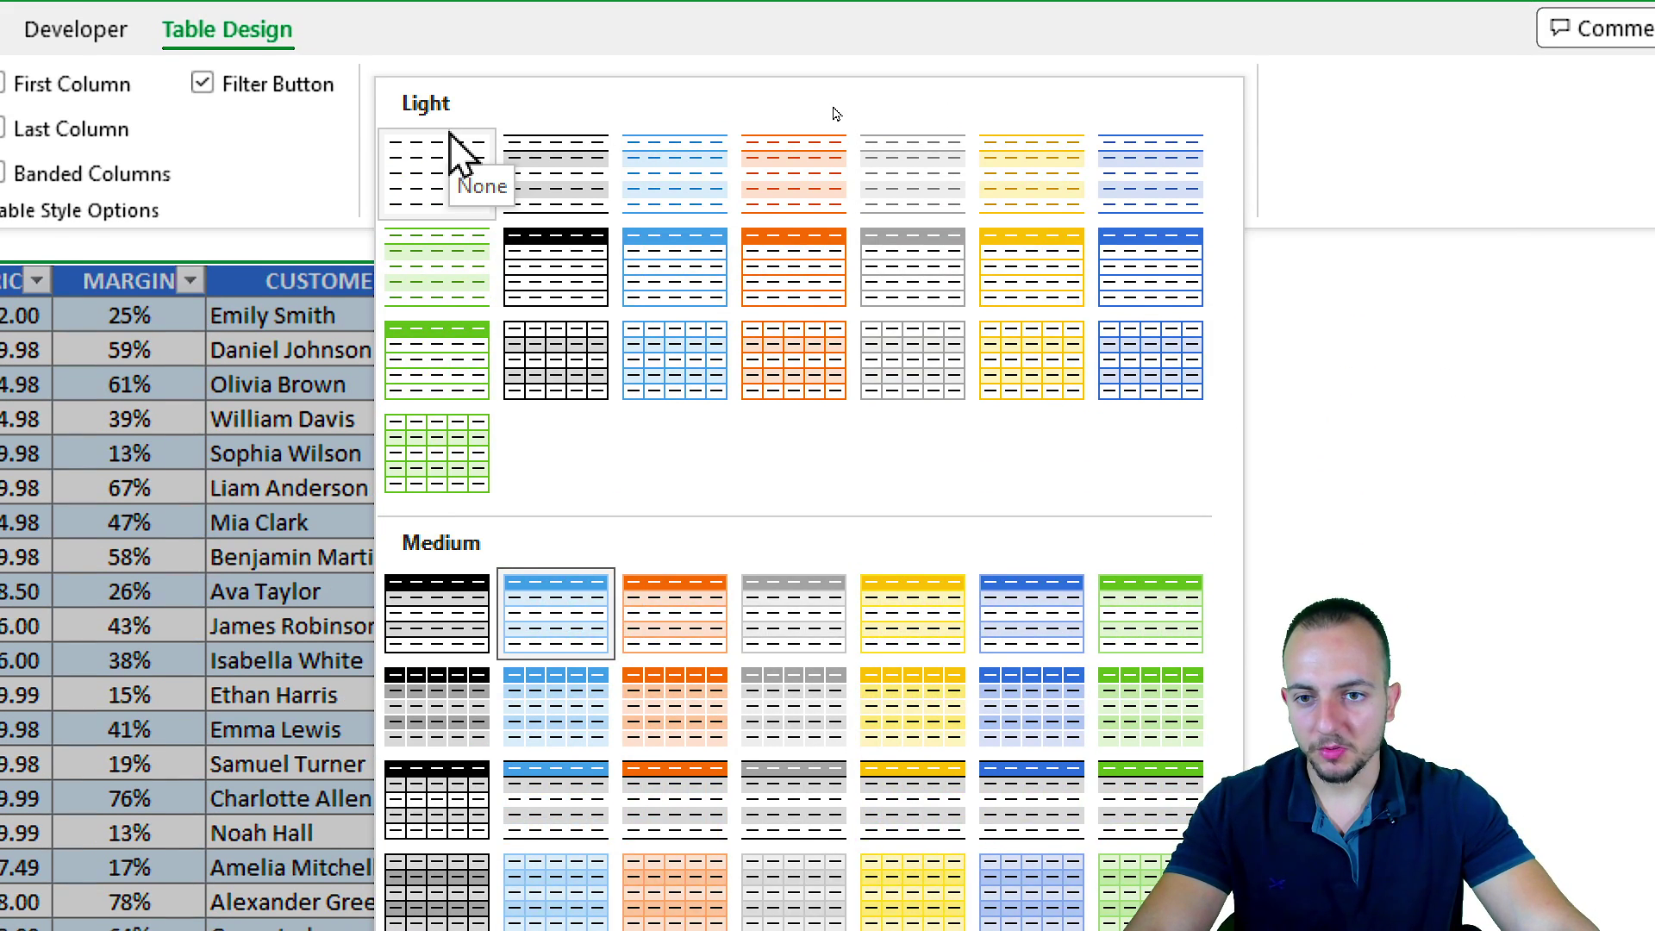
pyautogui.click(450, 142)
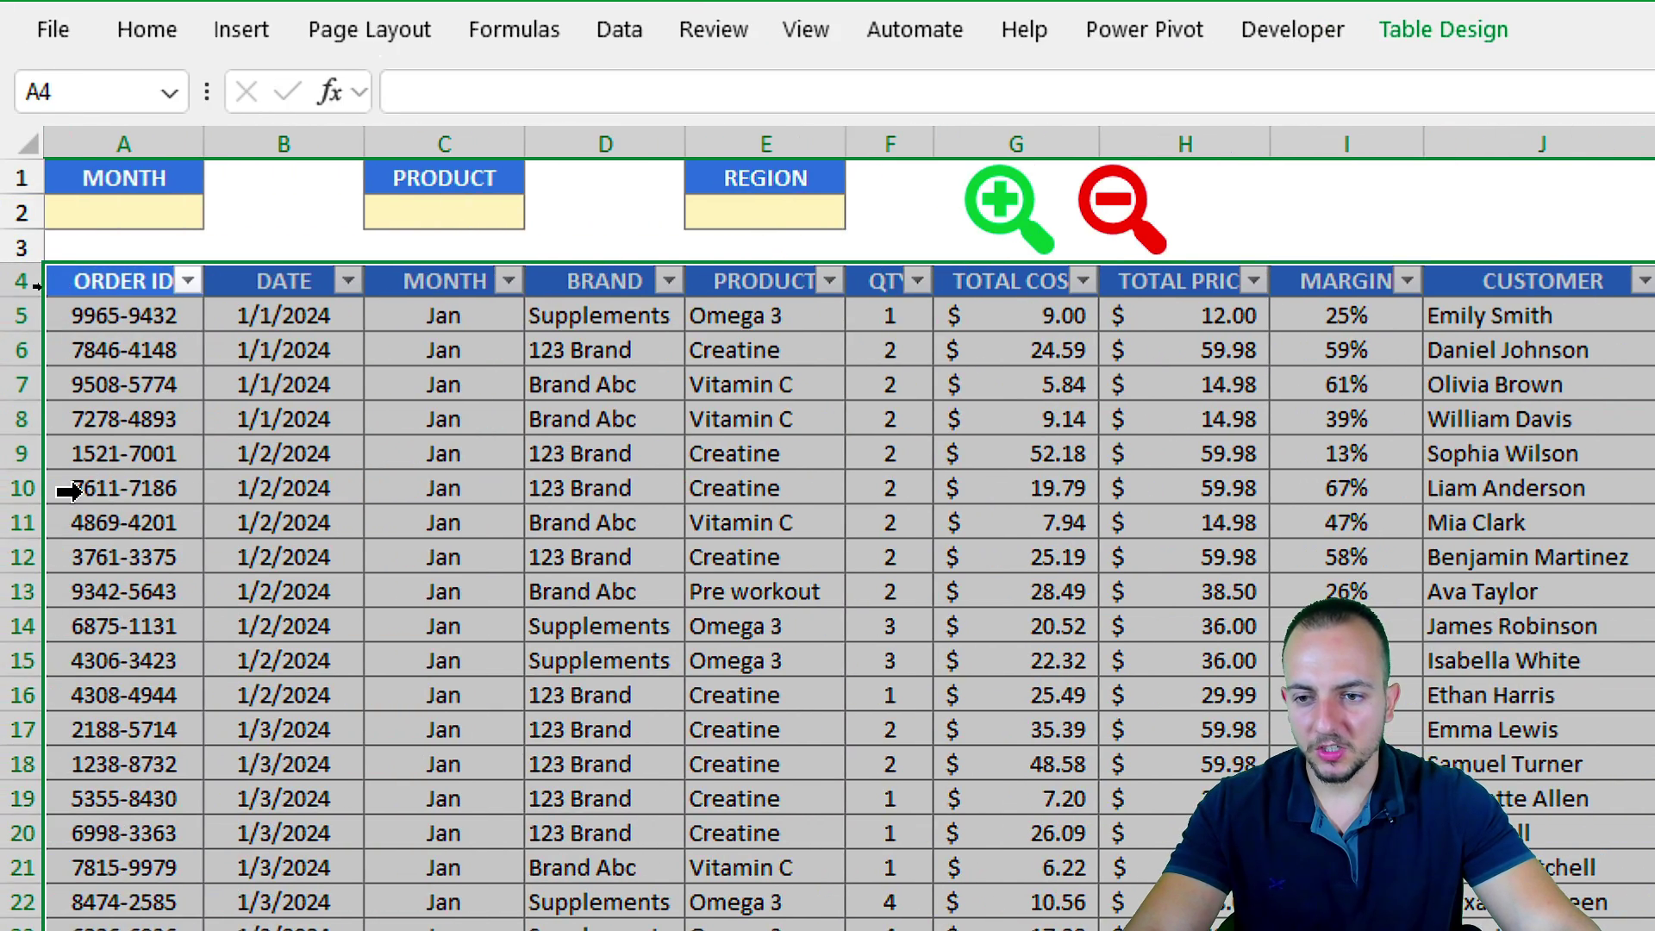
pyautogui.click(62, 486)
pyautogui.click(143, 390)
pyautogui.click(163, 291)
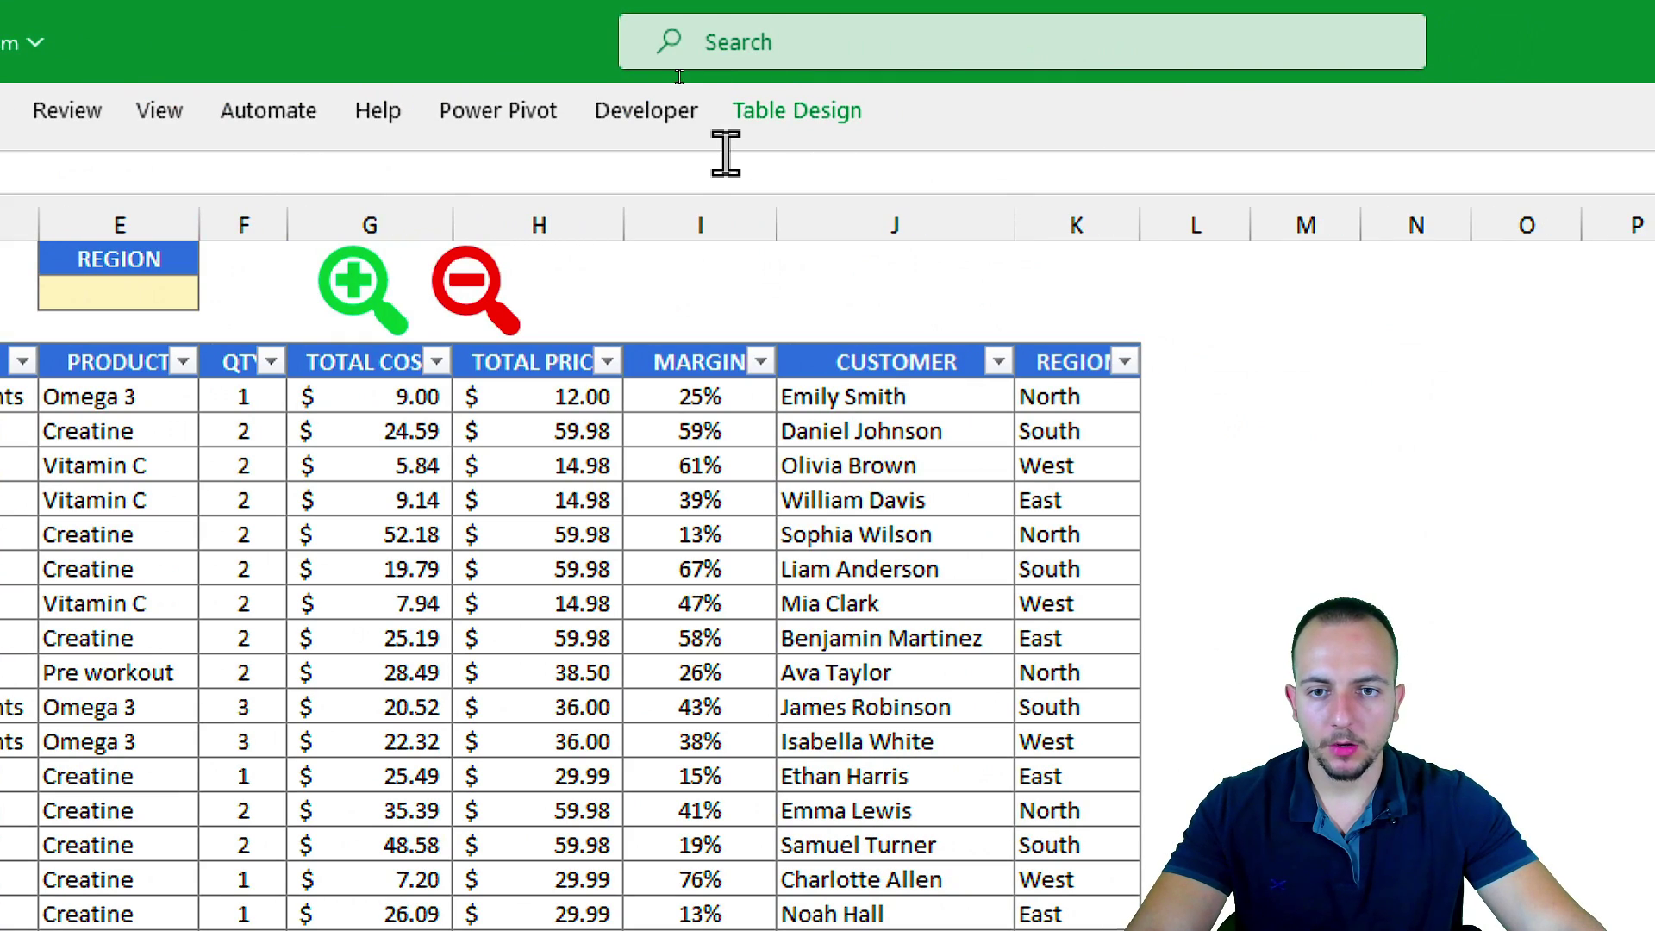
# Step: Start recording a macro named SEARCH, stored in this workbook with no shortcut key or description
pyautogui.click(640, 121)
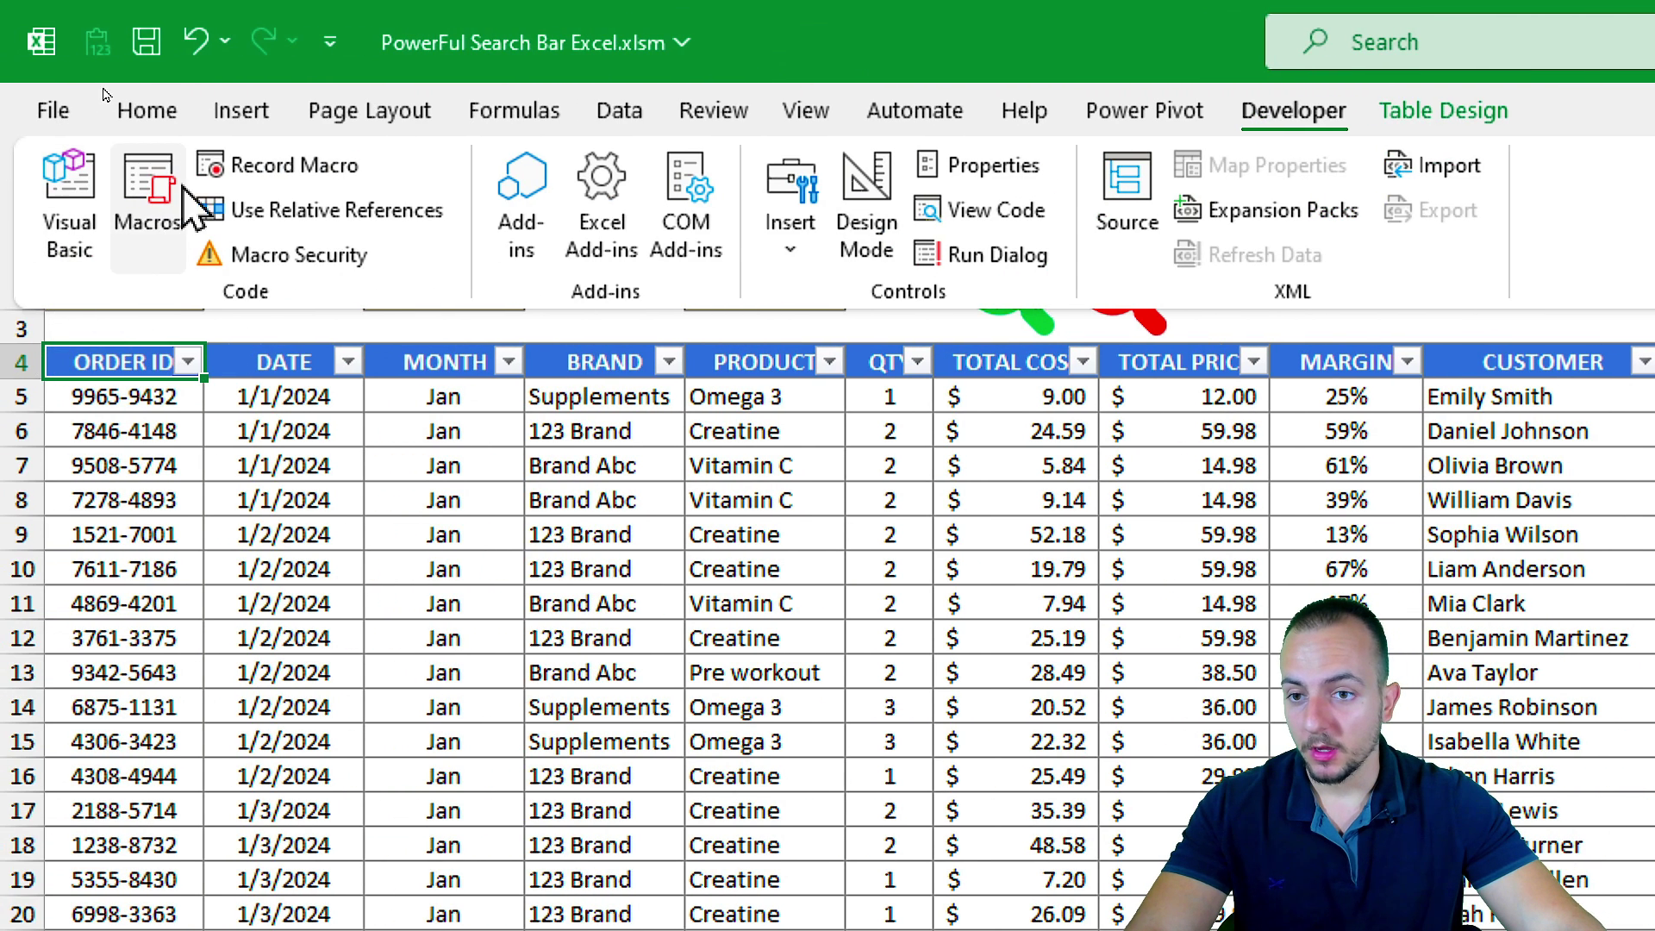
pyautogui.click(288, 168)
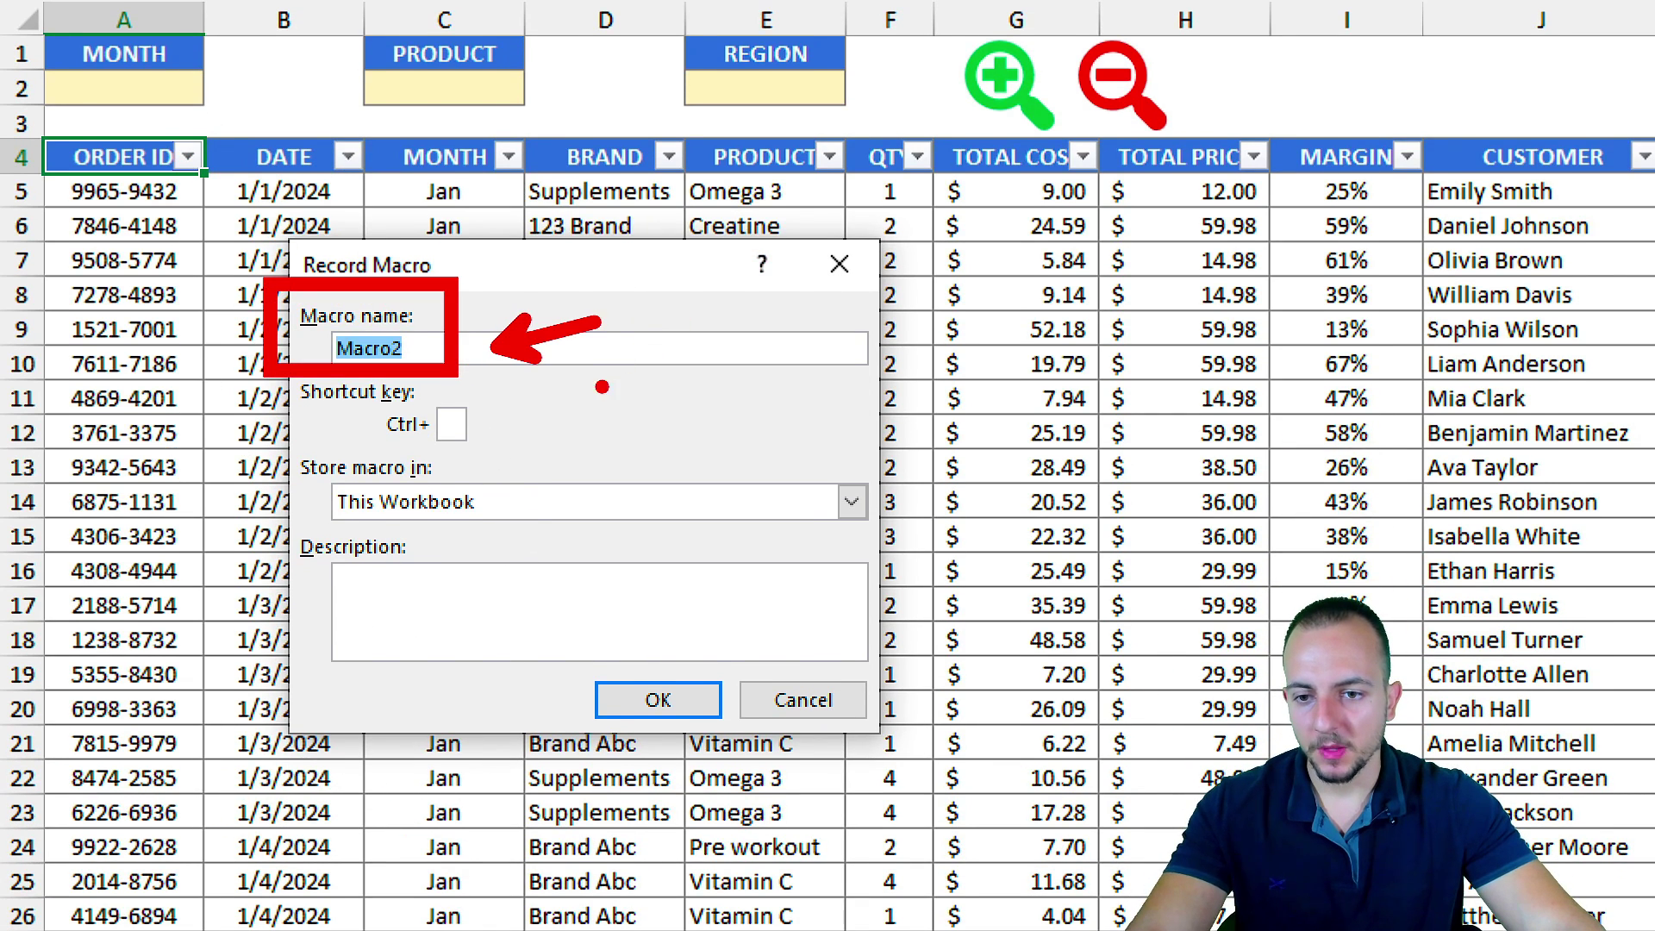
pyautogui.write('SEARC')
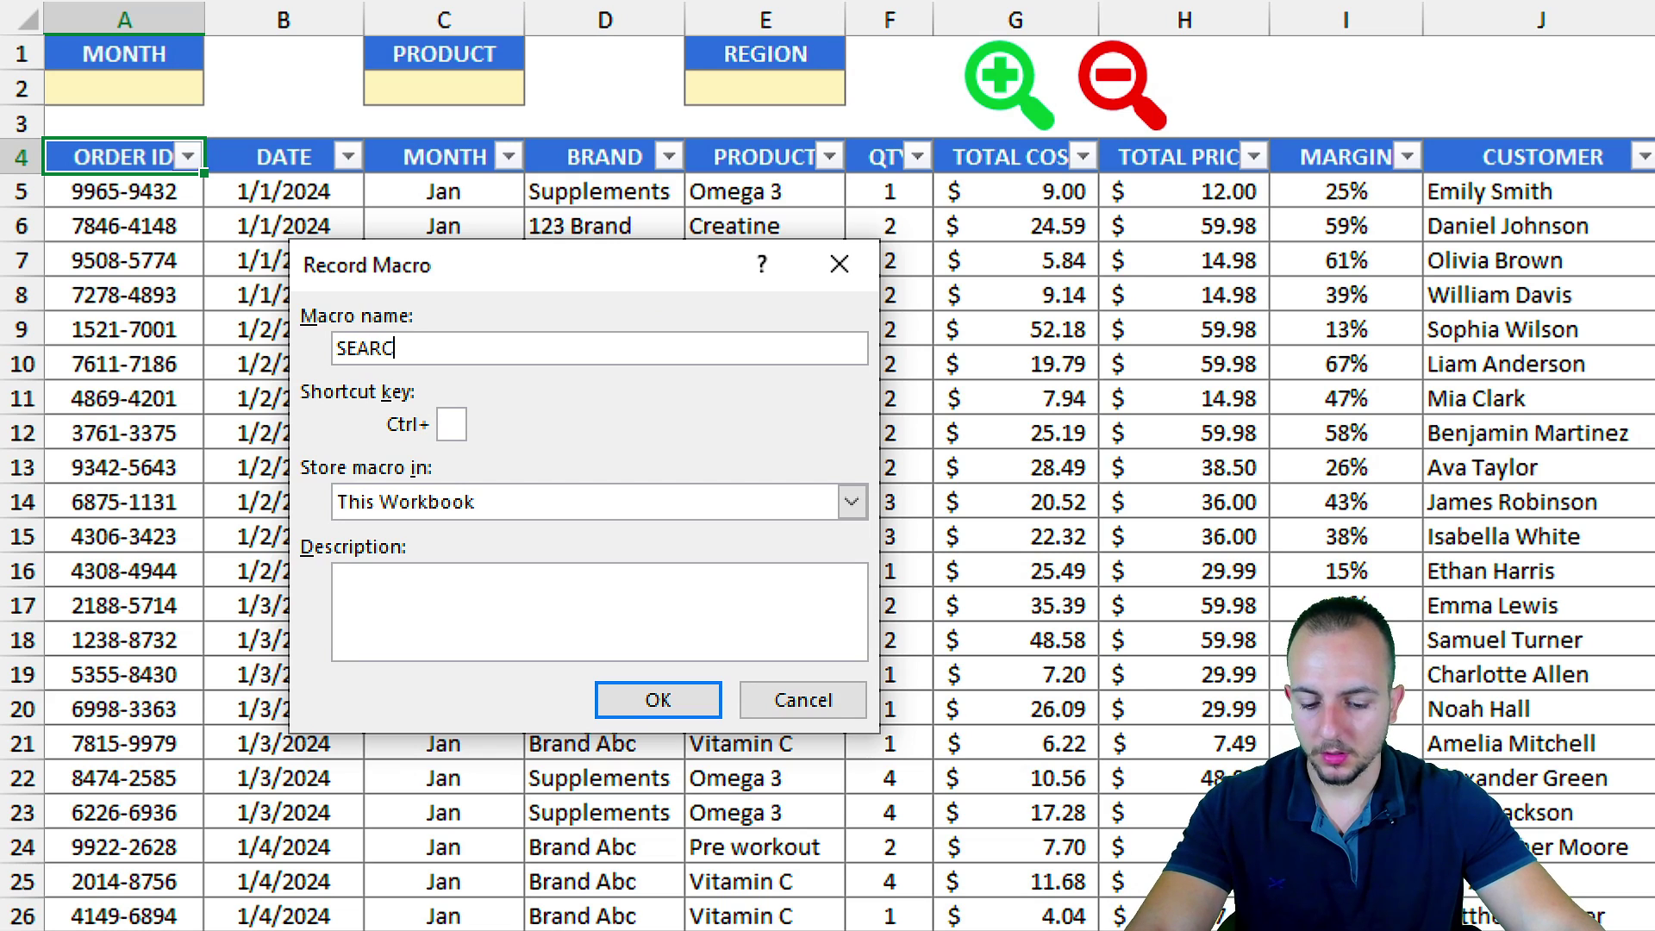
pyautogui.write('H')
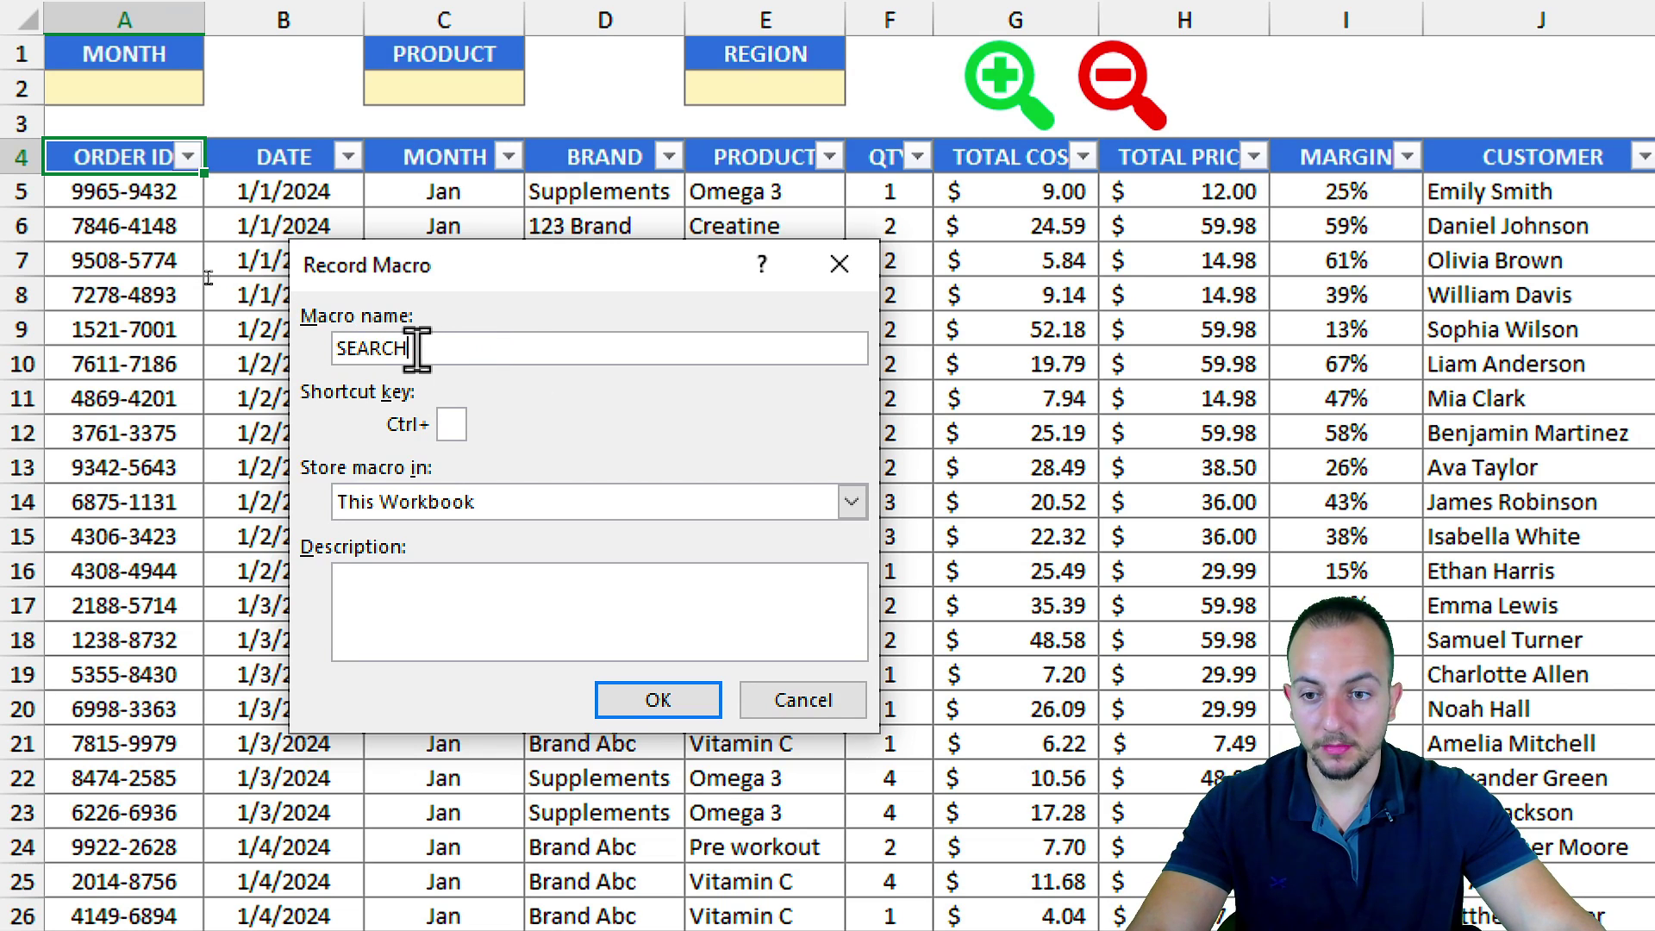
pyautogui.moveTo(417, 351); pyautogui.dragTo(265, 358)
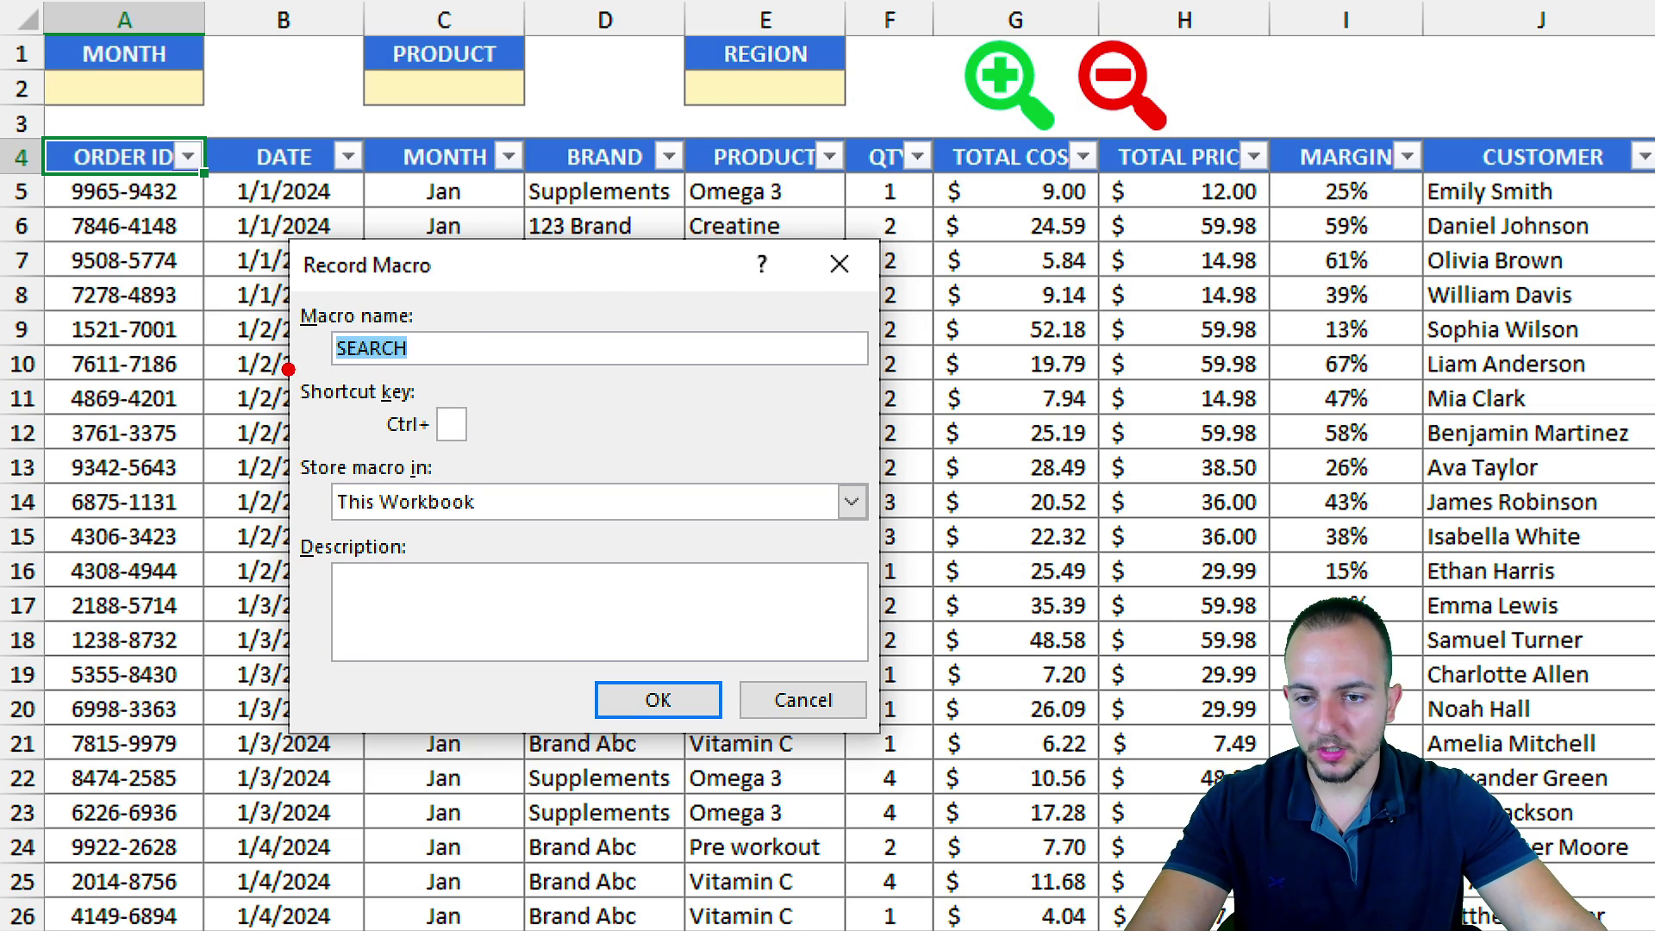
pyautogui.moveTo(288, 368); pyautogui.dragTo(491, 452)
pyautogui.moveTo(264, 534)
pyautogui.mouseDown()
pyautogui.moveTo(466, 620)
pyautogui.moveTo(604, 541)
pyautogui.mouseUp()
pyautogui.moveTo(560, 435); pyautogui.dragTo(672, 385)
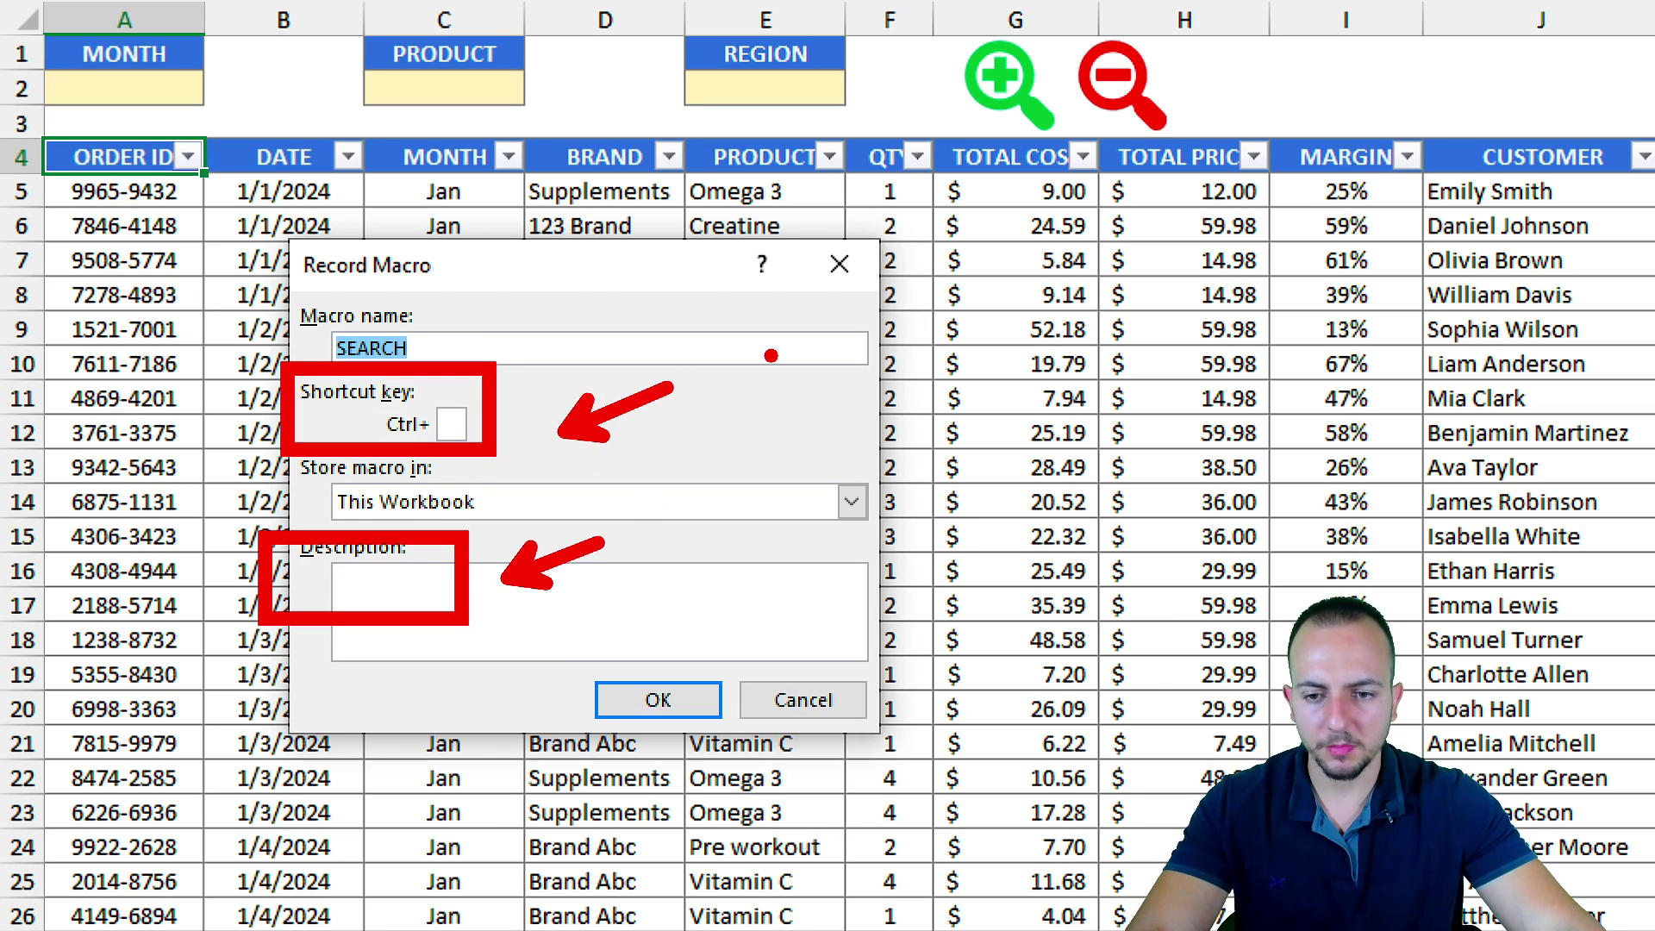
pyautogui.press('Escape')
pyautogui.click(623, 694)
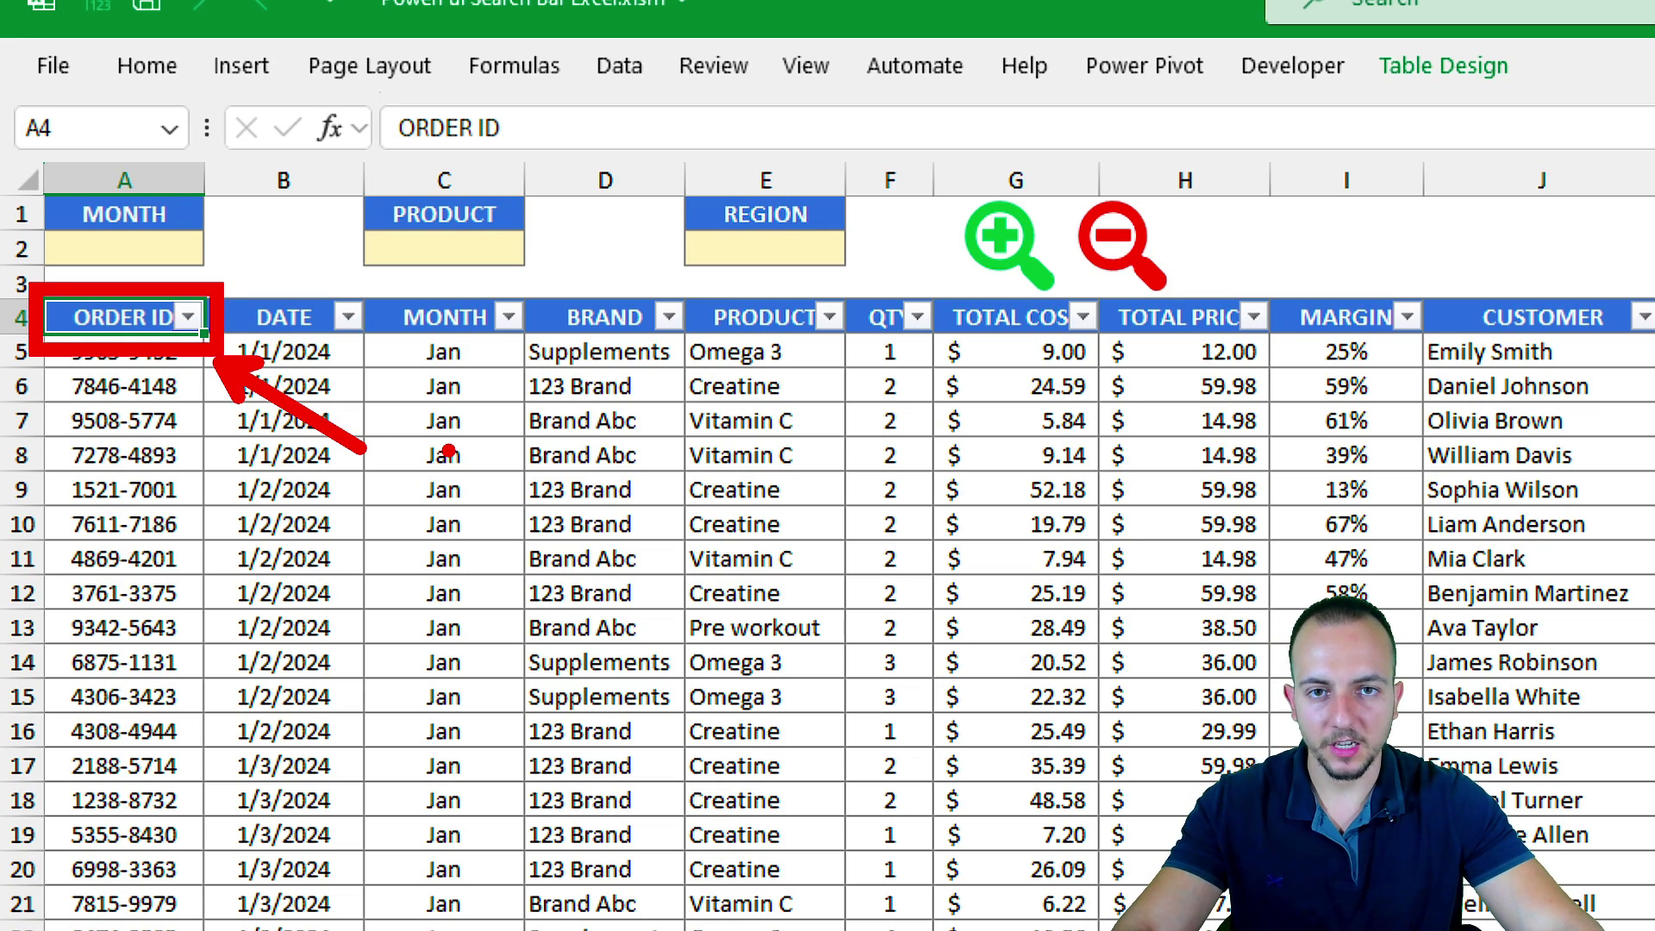
# Step: Apply an in-place Advanced Filter to the order table A4:K2750, using A1:E2 as the criteria range
pyautogui.moveTo(197, 280)
pyautogui.mouseDown()
pyautogui.moveTo(21, 310)
pyautogui.moveTo(86, 307)
pyautogui.mouseUp()
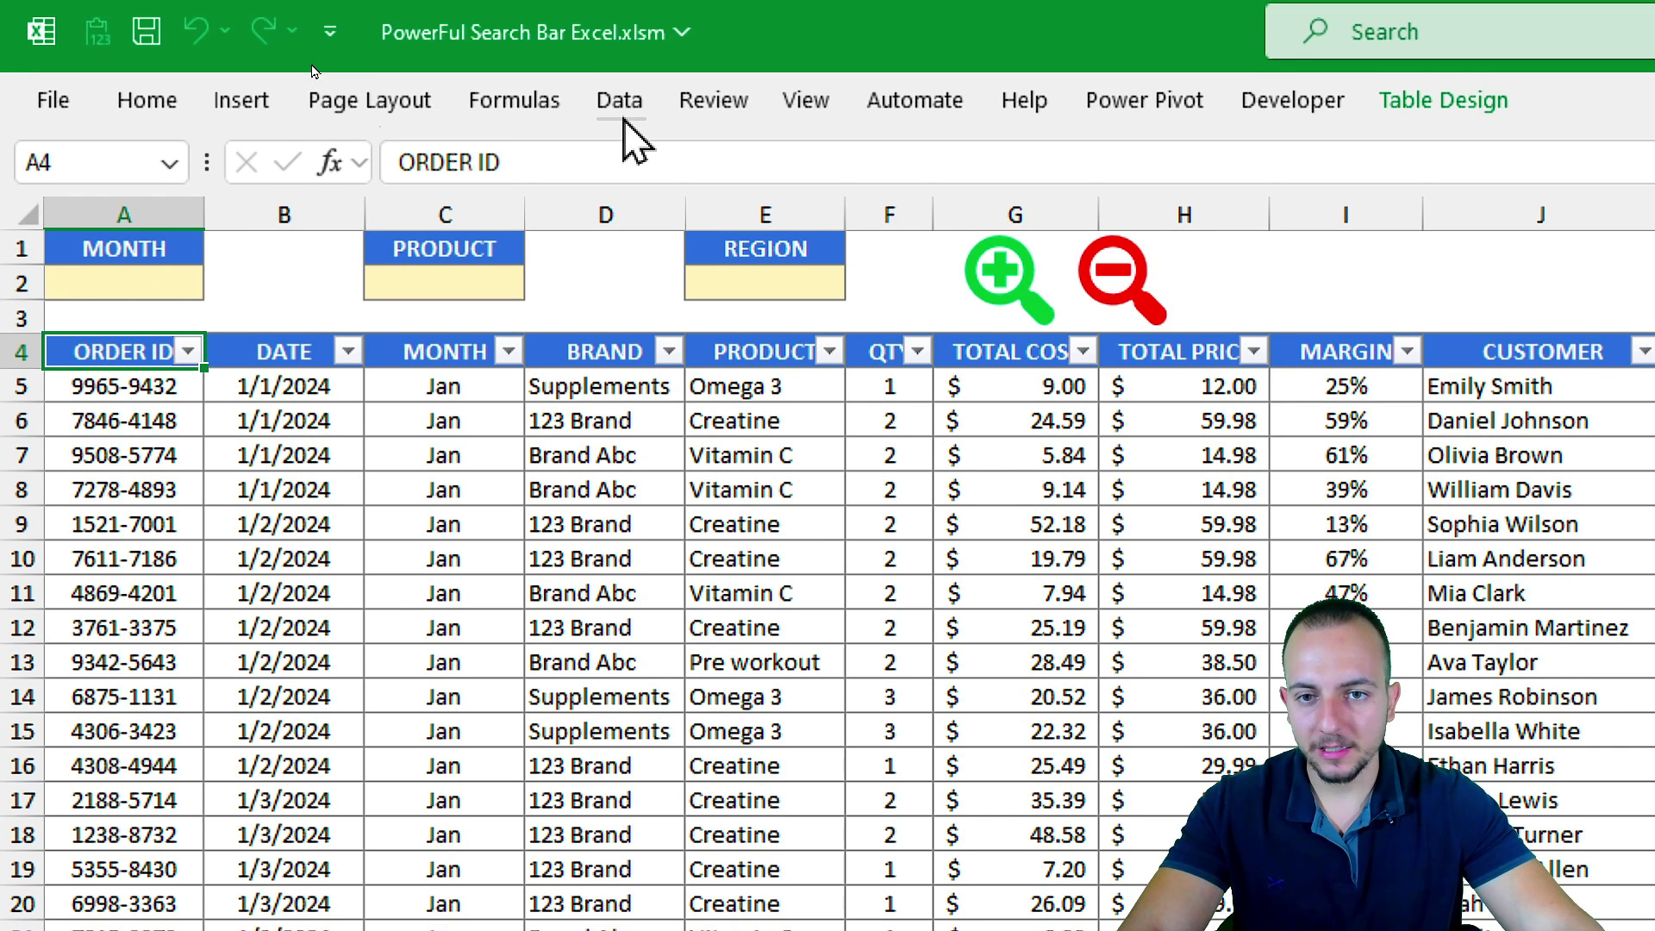
pyautogui.click(621, 100)
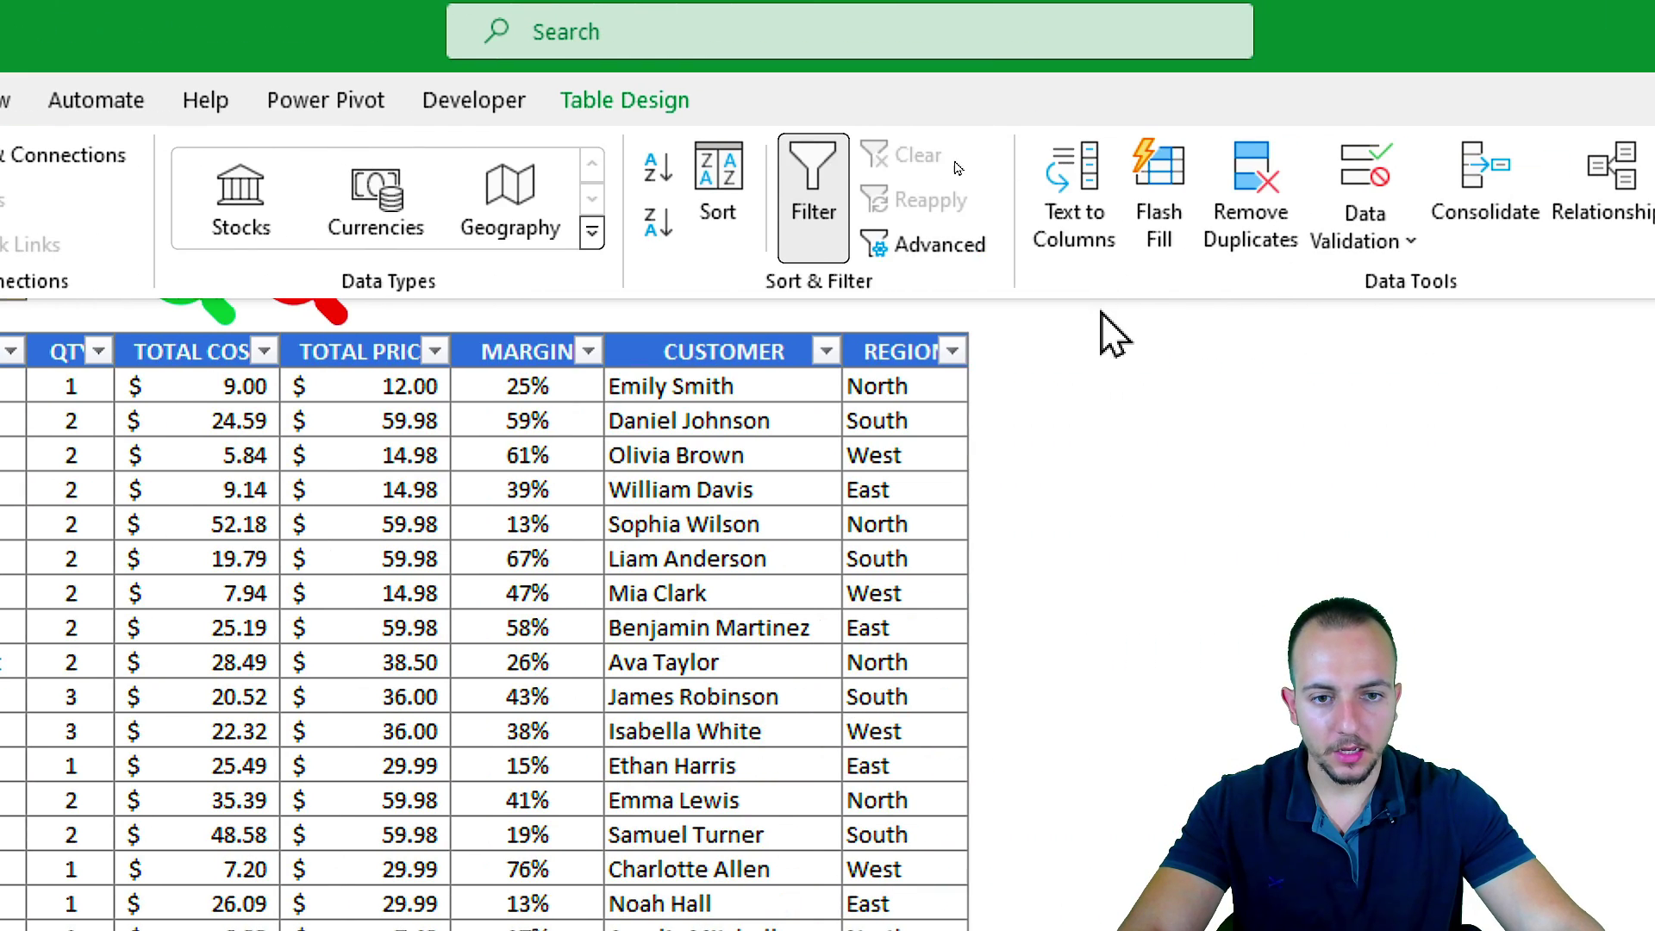
pyautogui.click(948, 254)
pyautogui.moveTo(605, 510); pyautogui.dragTo(429, 333)
pyautogui.moveTo(209, 459); pyautogui.dragTo(323, 519)
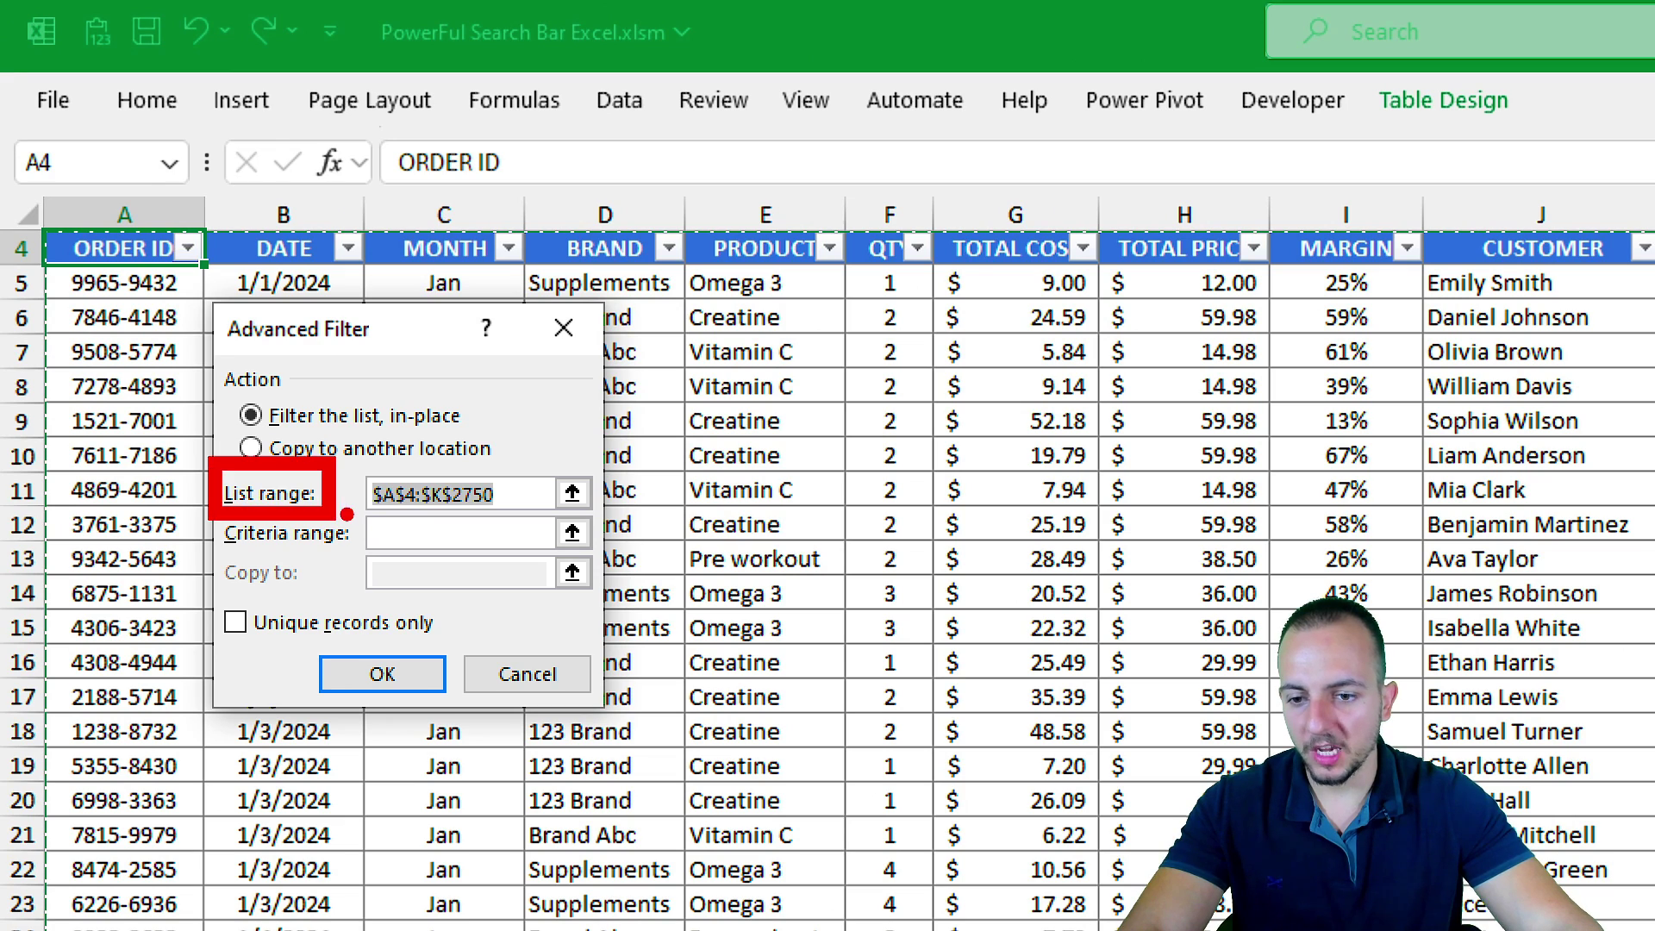
pyautogui.moveTo(339, 459)
pyautogui.mouseDown()
pyautogui.moveTo(510, 528)
pyautogui.moveTo(622, 427)
pyautogui.mouseUp()
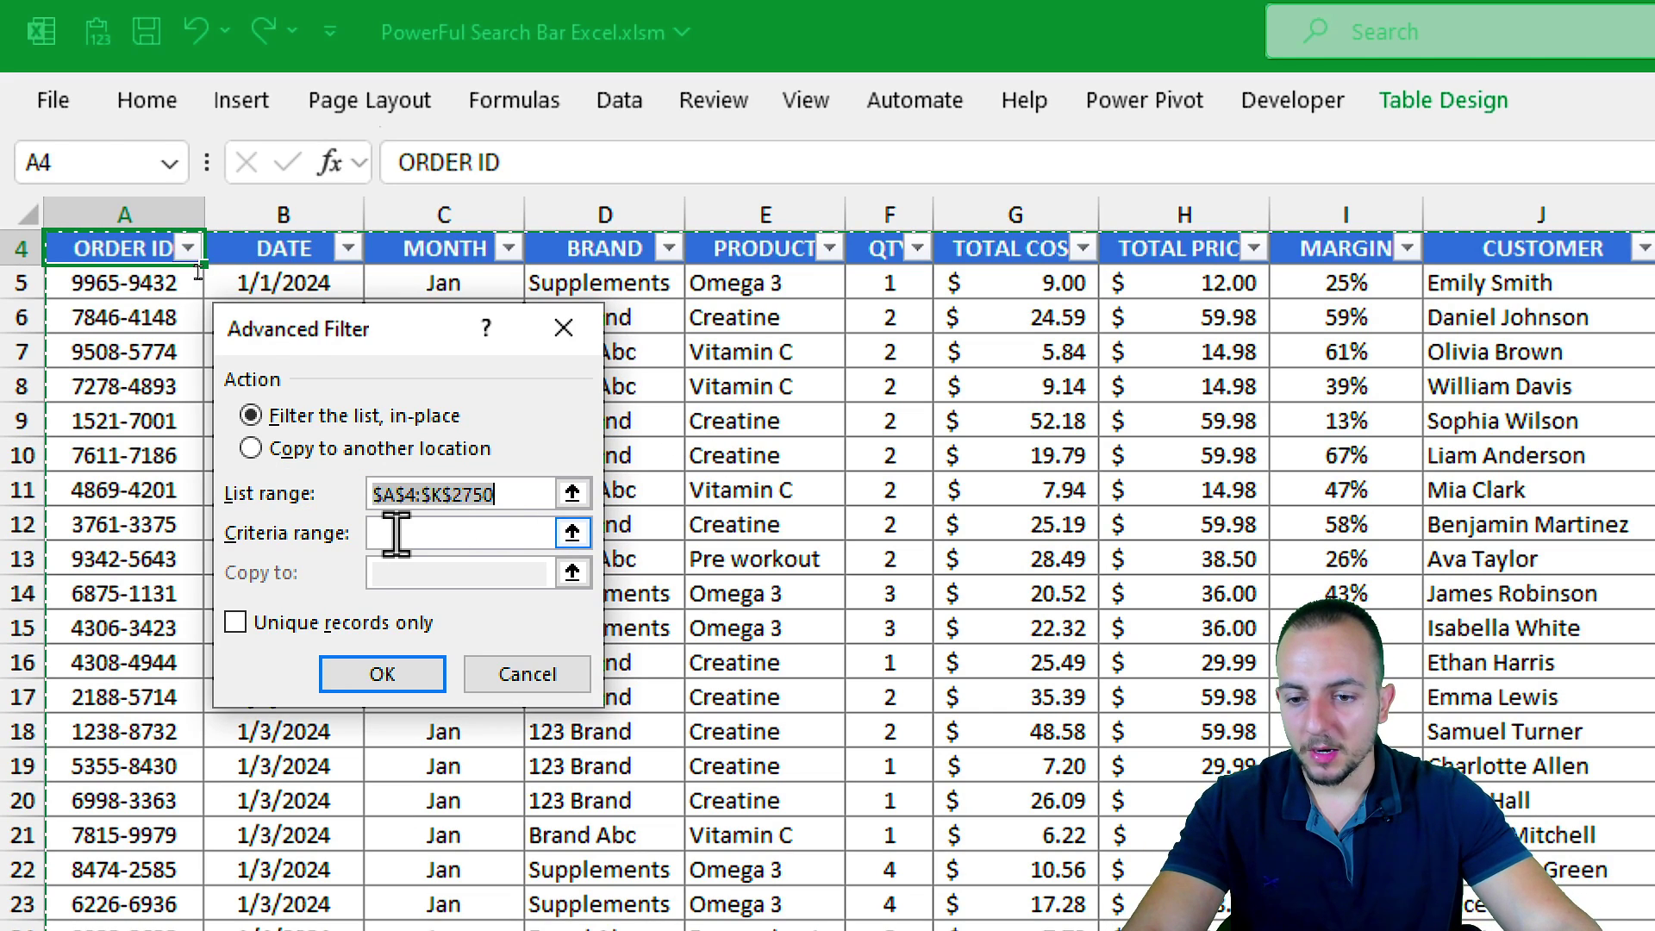
pyautogui.scroll(1, 702, 506)
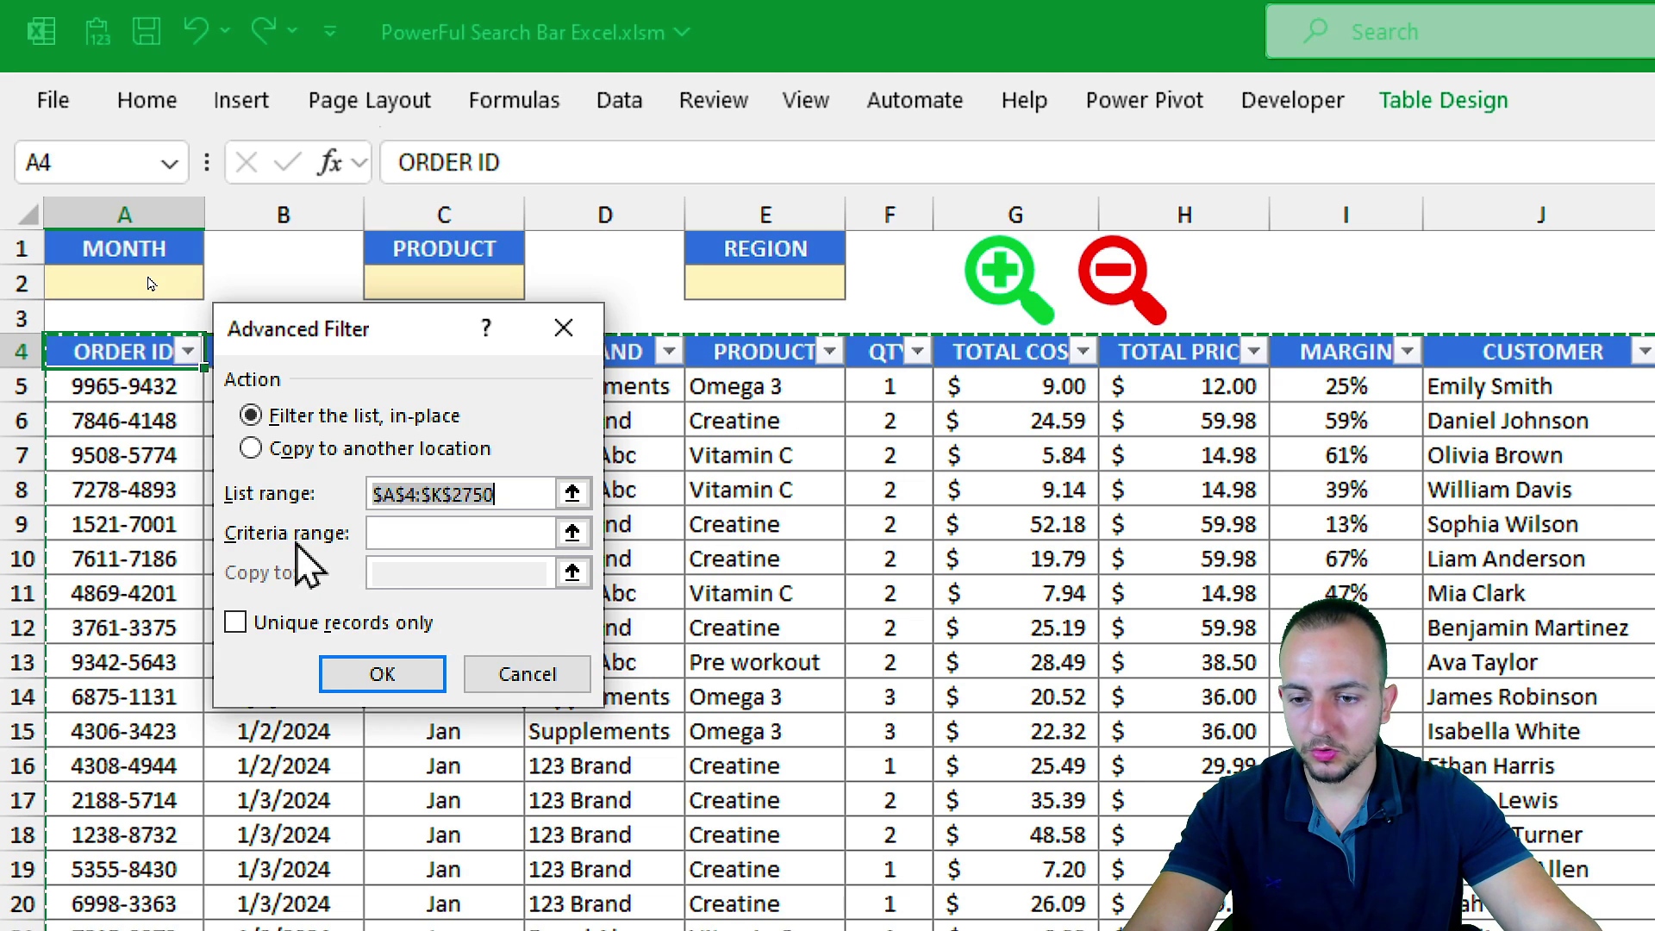
pyautogui.click(578, 540)
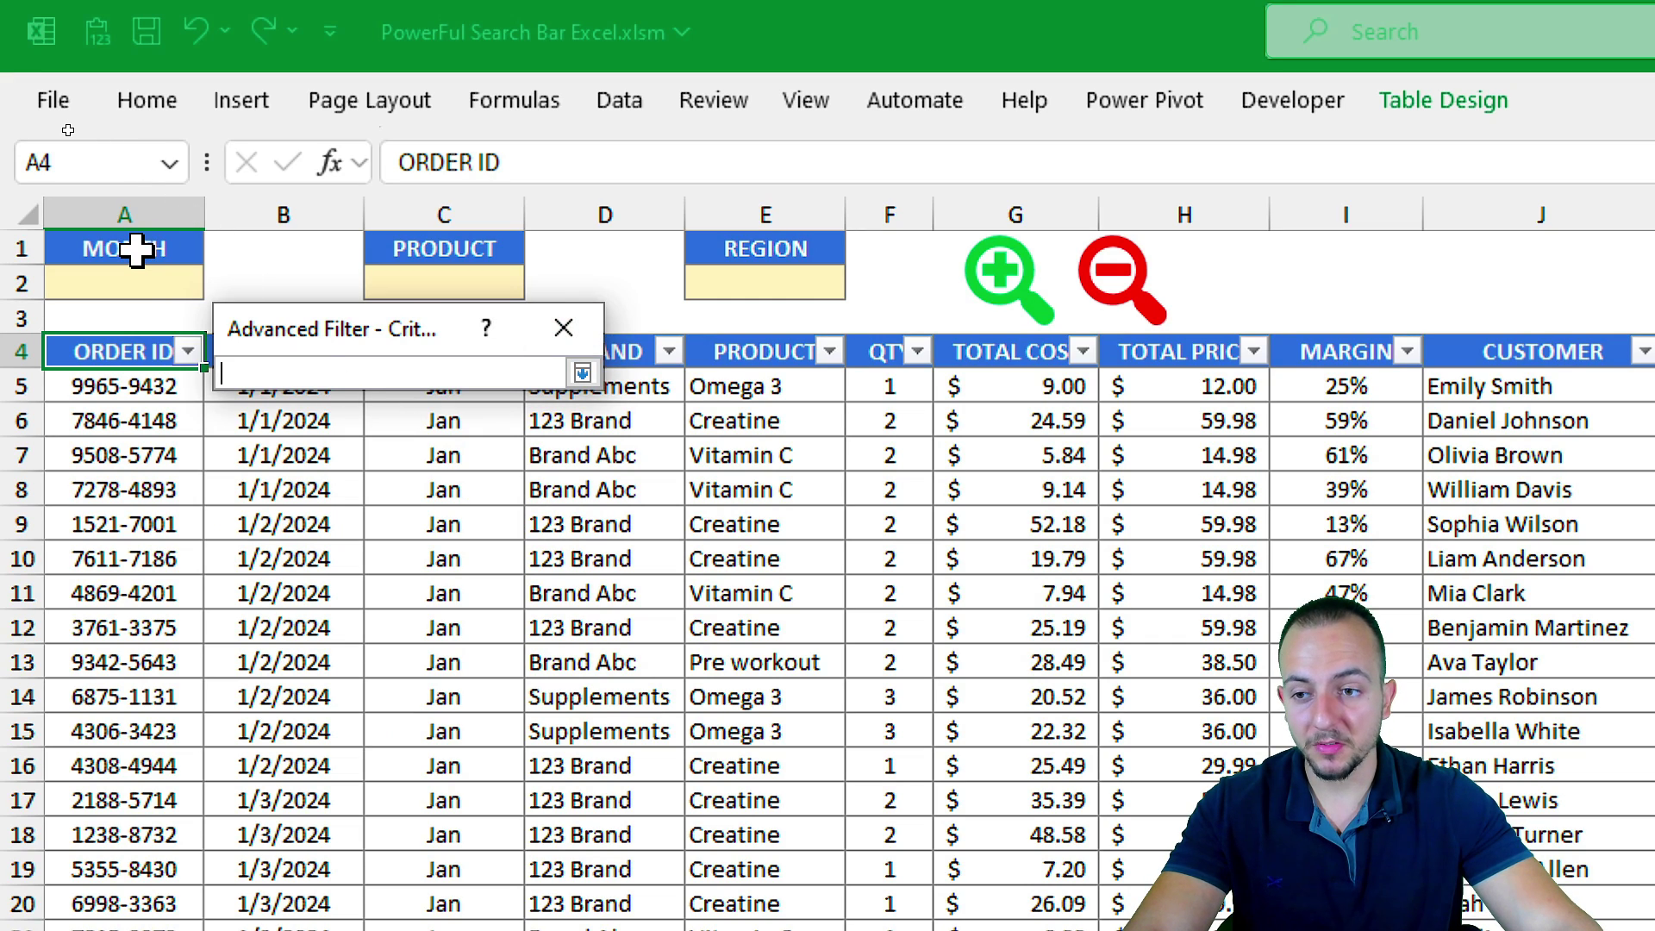
pyautogui.moveTo(135, 251); pyautogui.dragTo(663, 275)
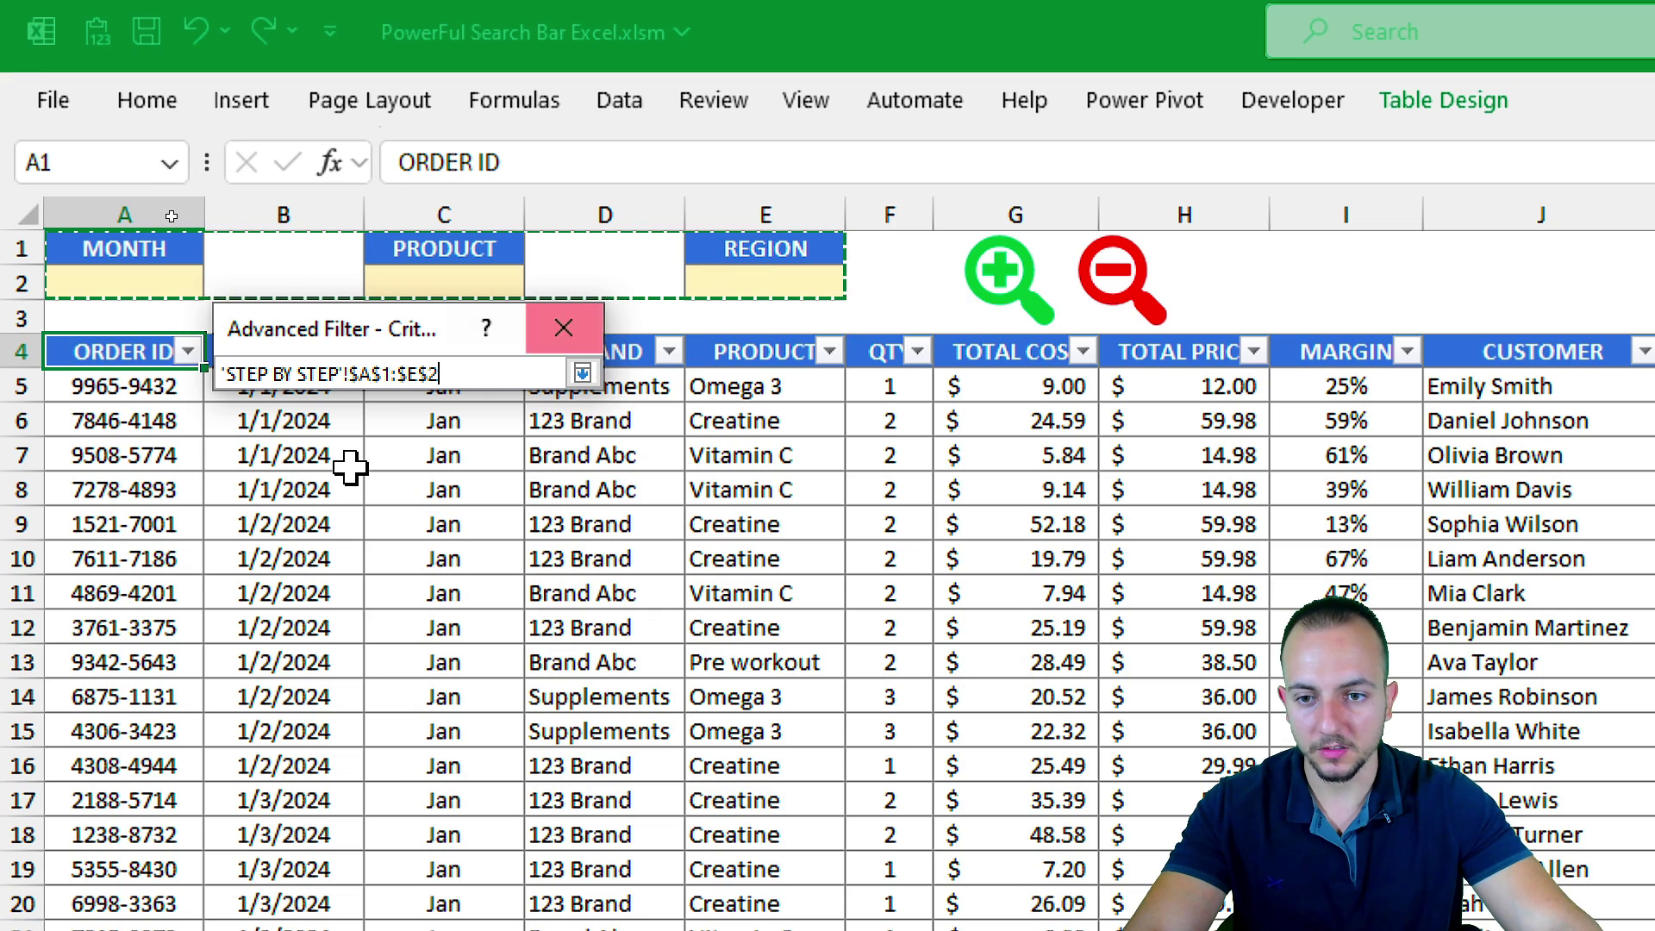
pyautogui.click(108, 234)
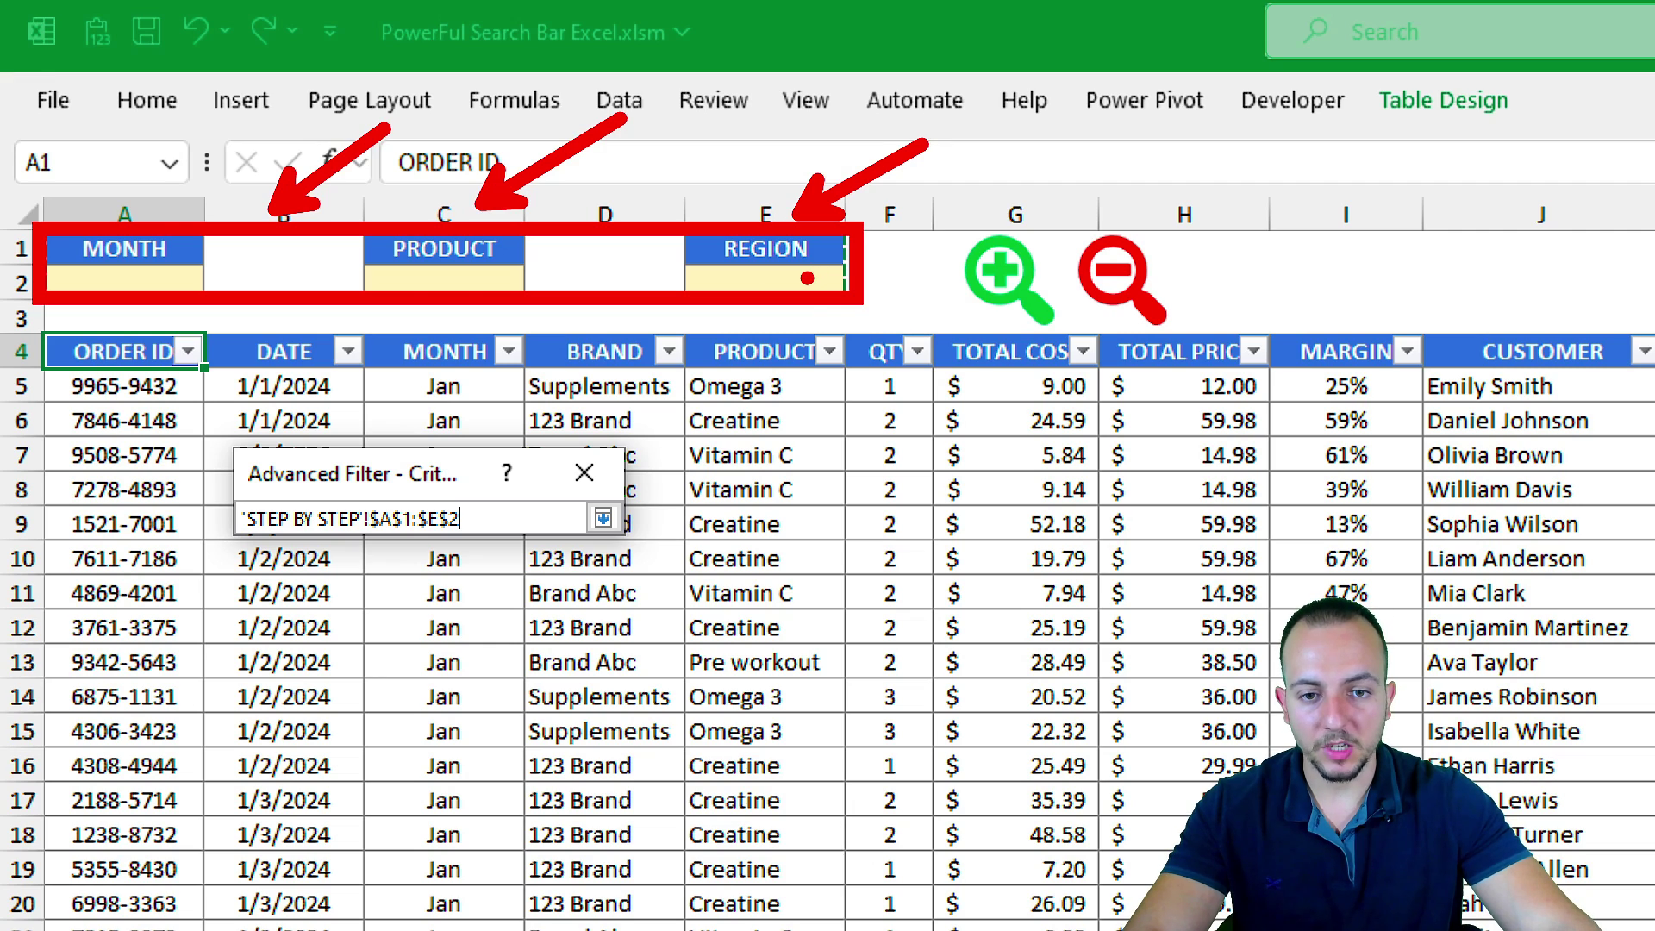
pyautogui.click(603, 518)
pyautogui.click(398, 819)
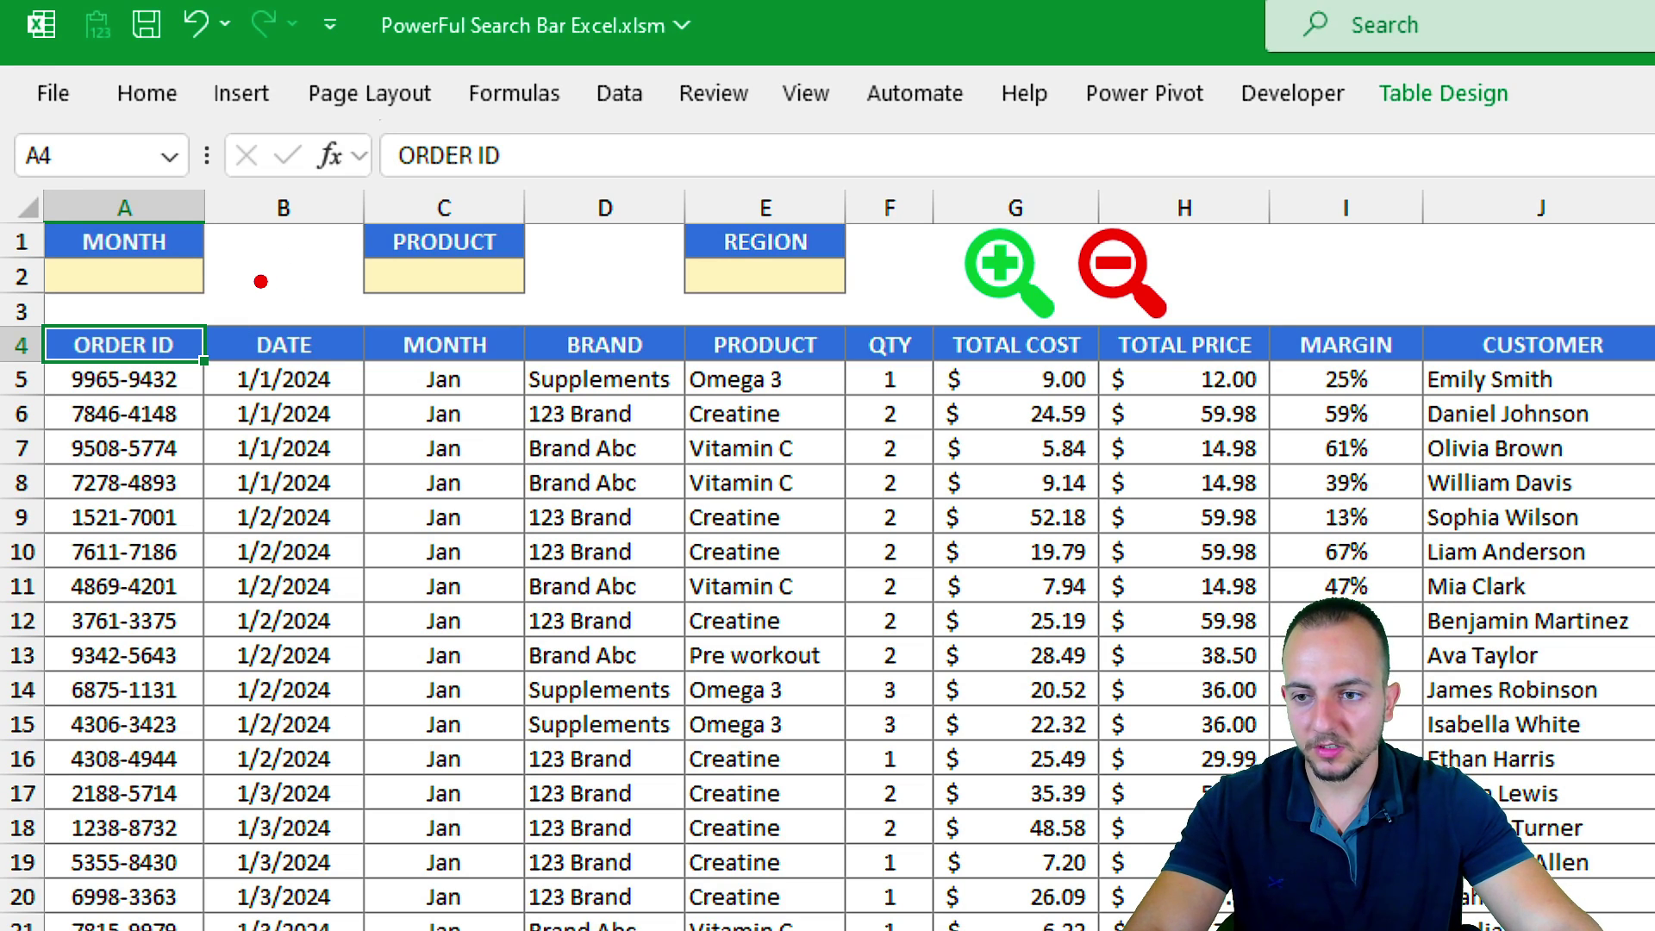
pyautogui.moveTo(194, 282); pyautogui.dragTo(316, 382)
pyautogui.moveTo(504, 291); pyautogui.dragTo(577, 371)
pyautogui.moveTo(747, 276); pyautogui.dragTo(816, 363)
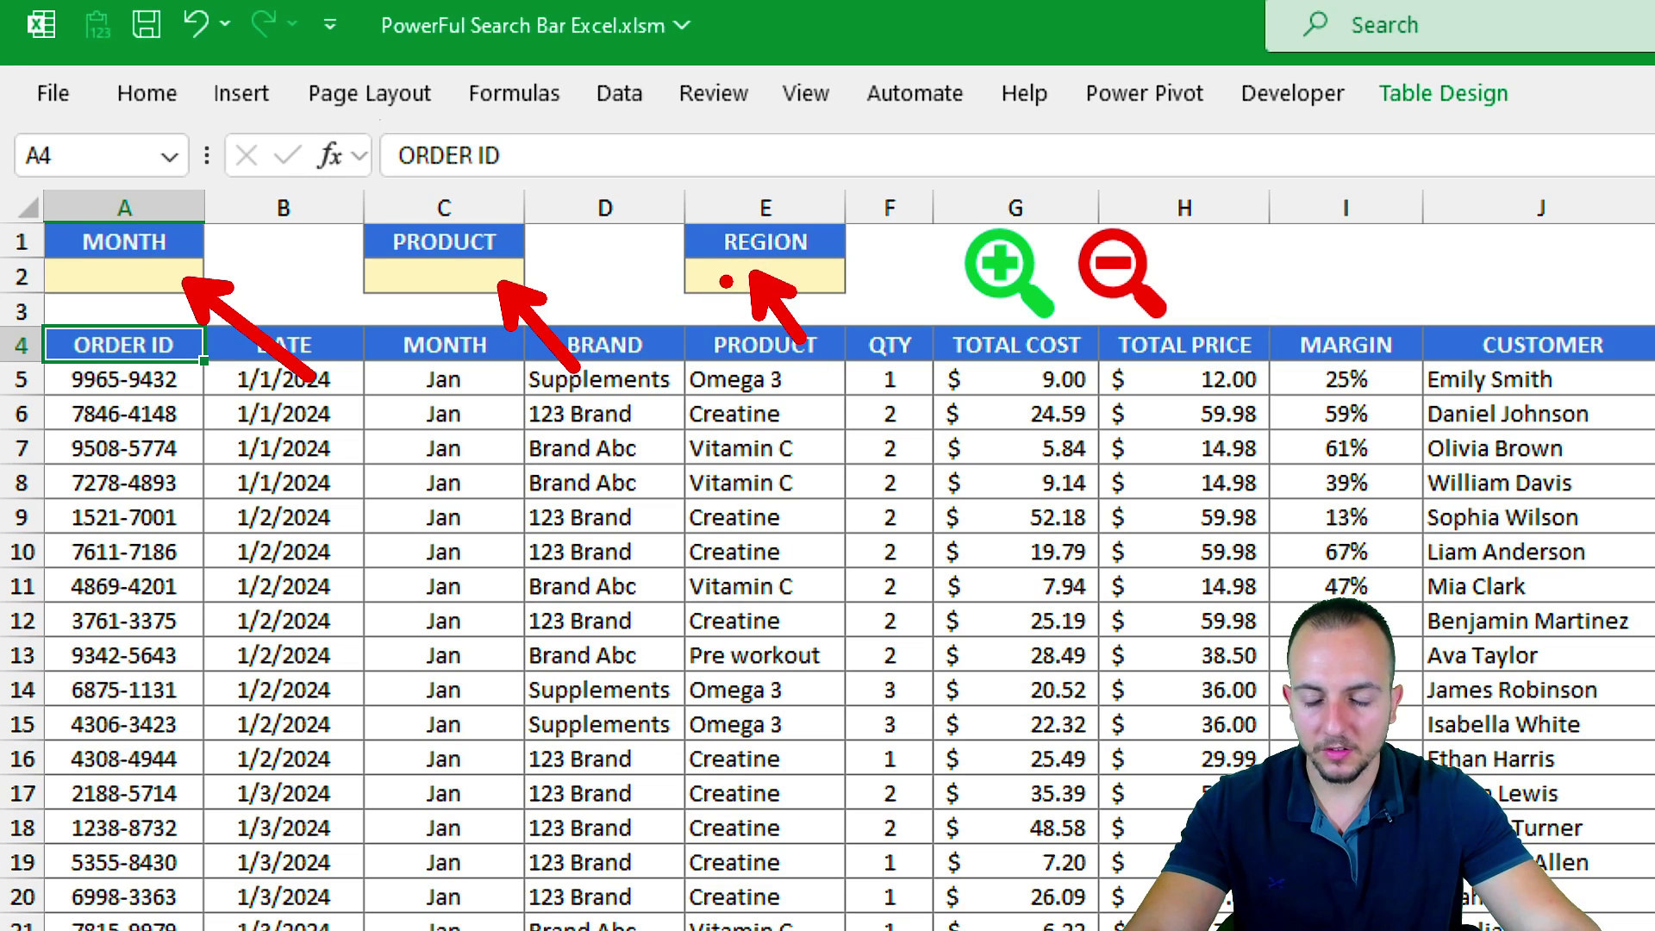
pyautogui.press('Escape')
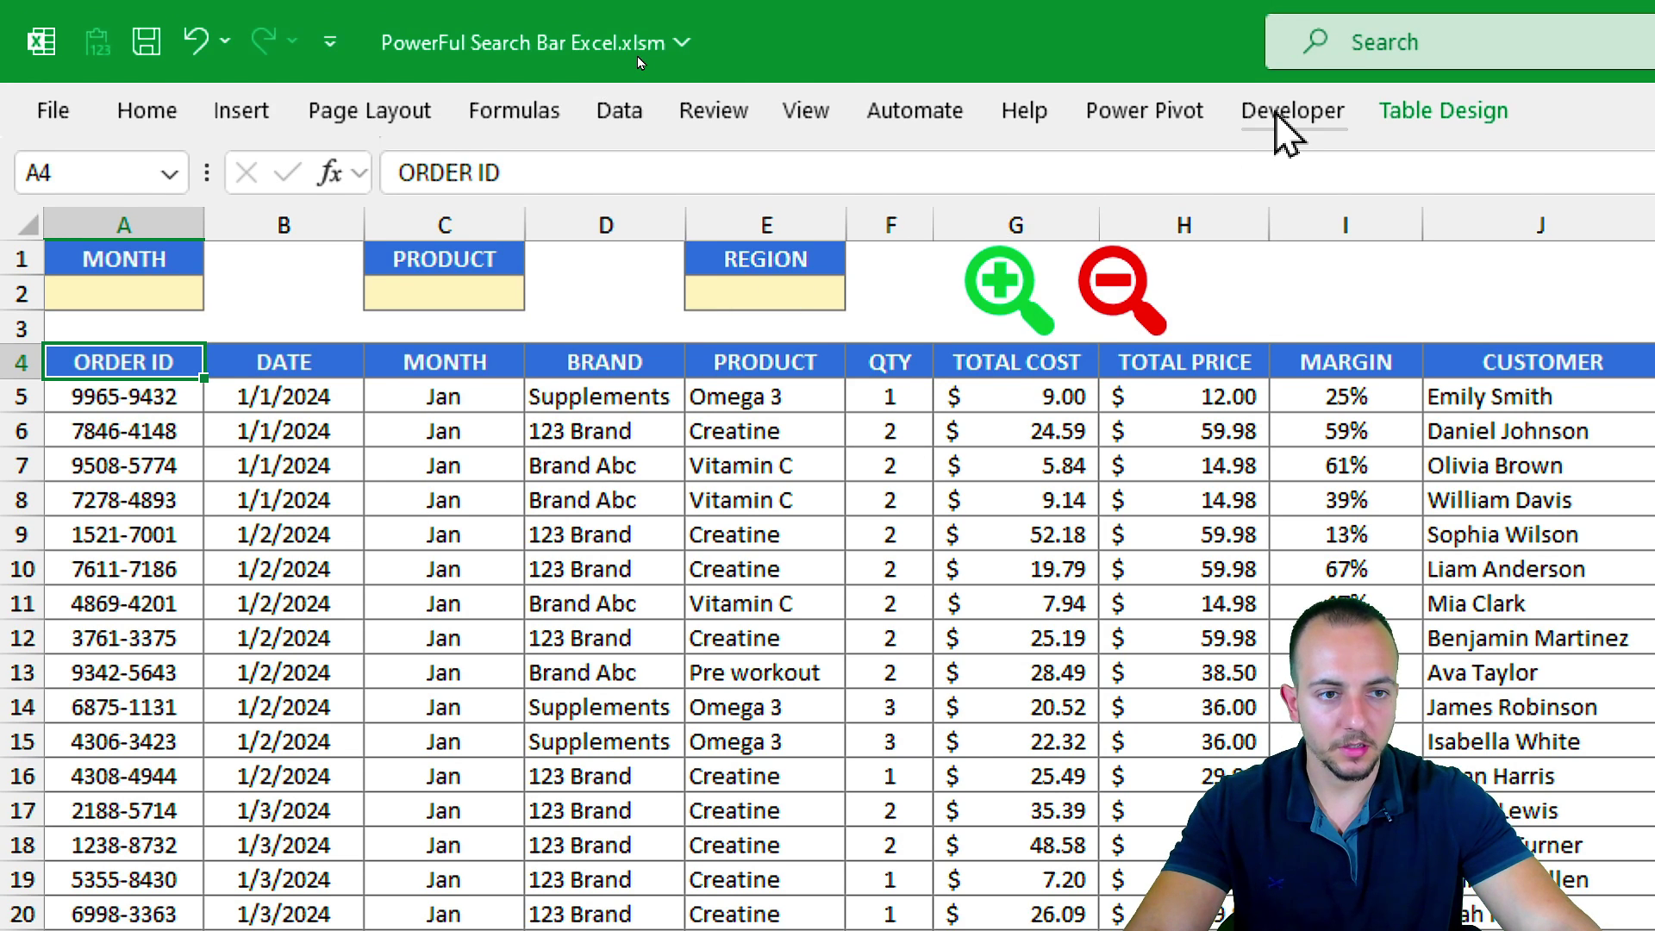
# Step: Stop recording the SEARCH macro
pyautogui.click(1274, 95)
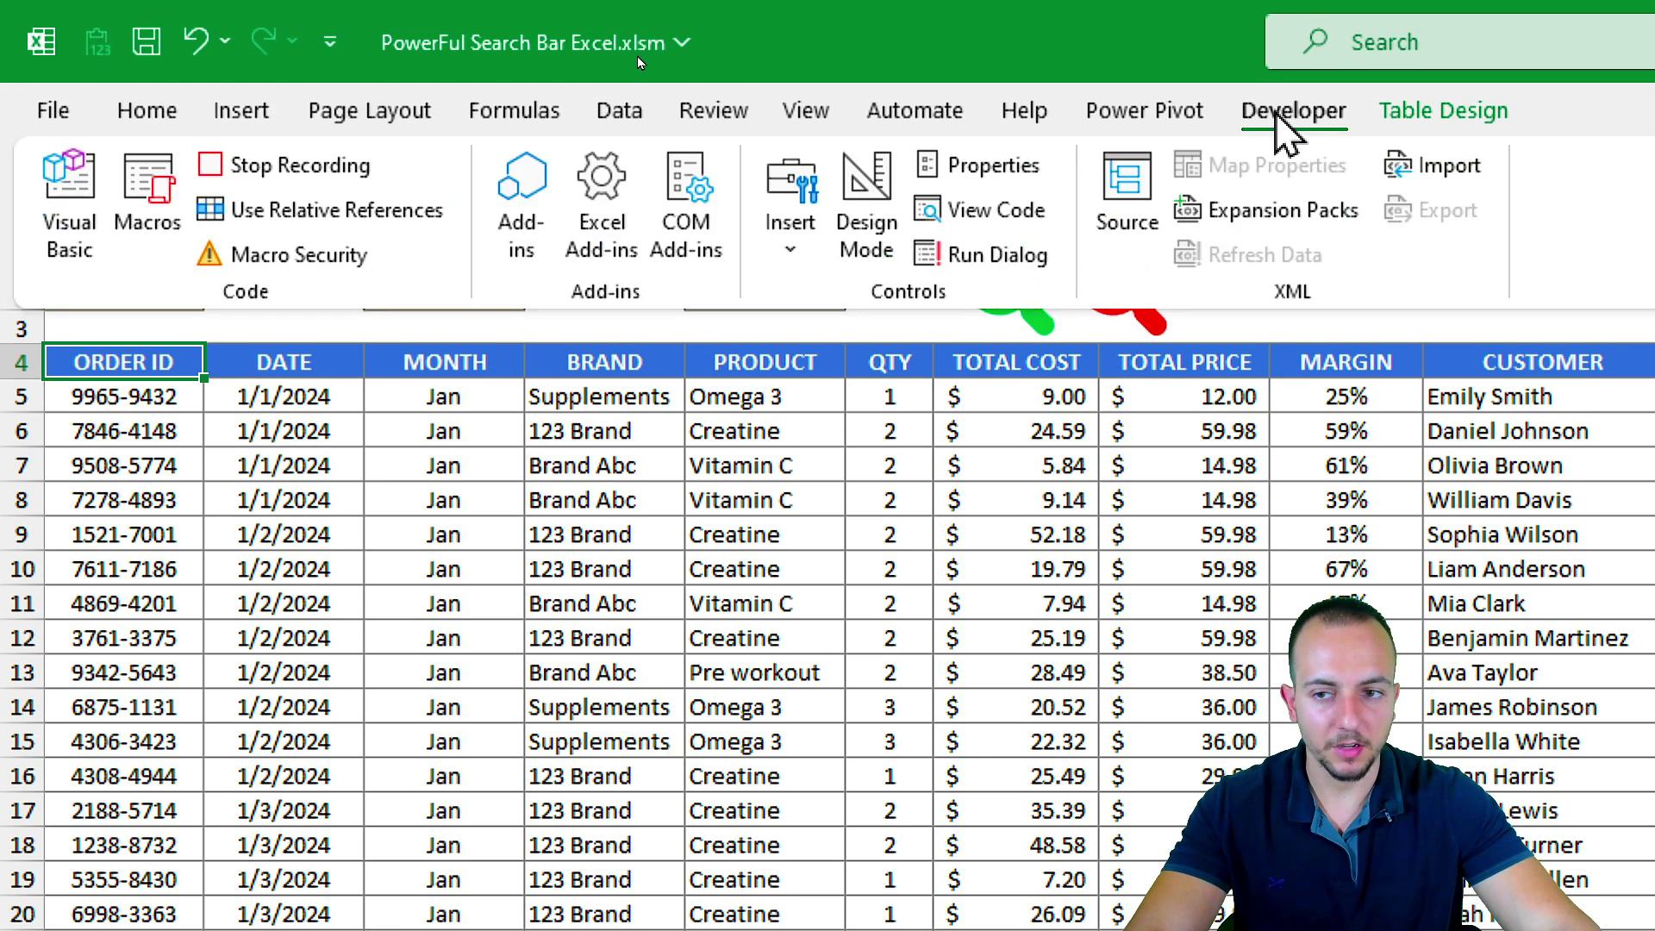
pyautogui.click(261, 177)
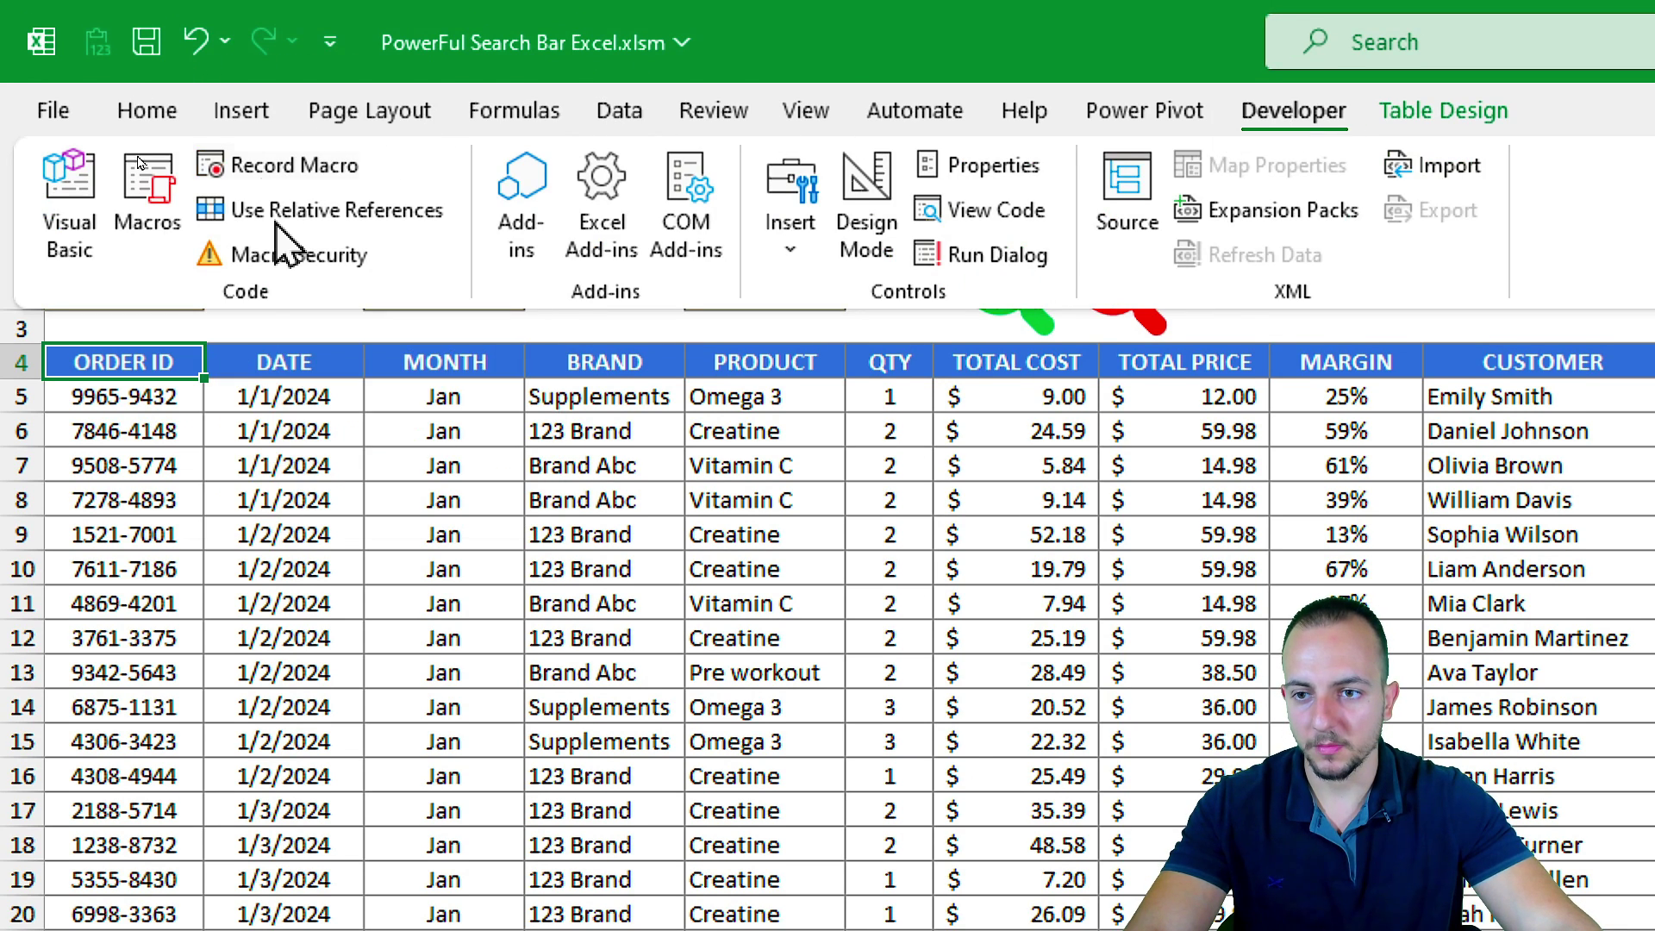
pyautogui.click(256, 504)
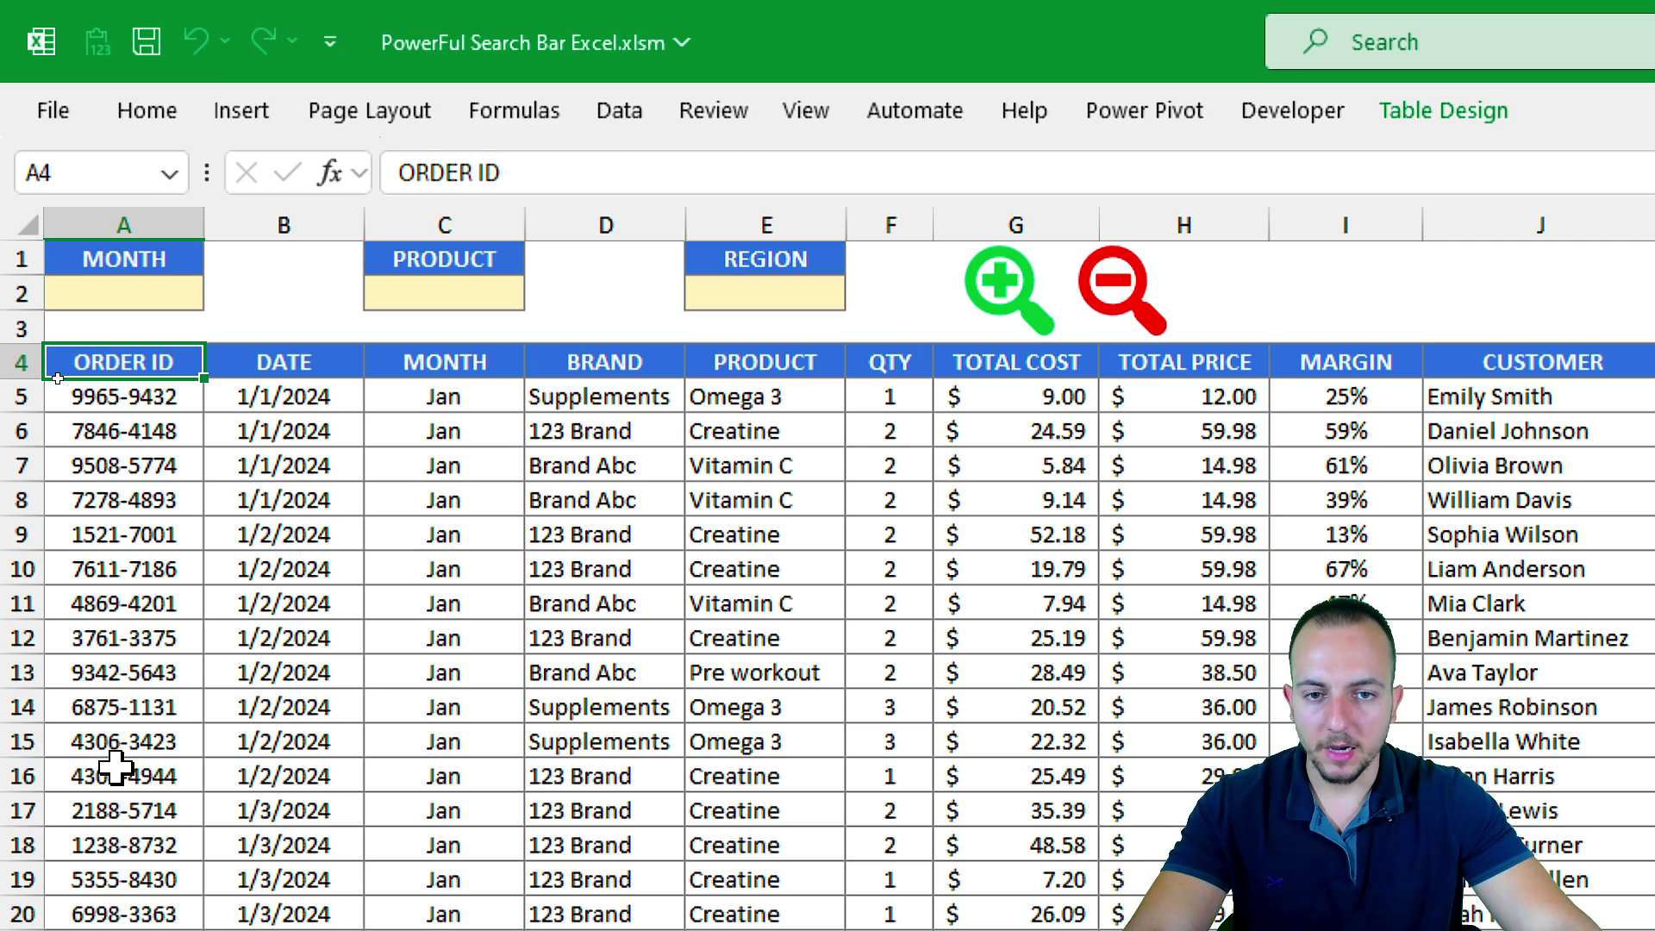
# Step: Check the macro list for the recorded SEARCH macro and close the list without running it
pyautogui.click(1302, 122)
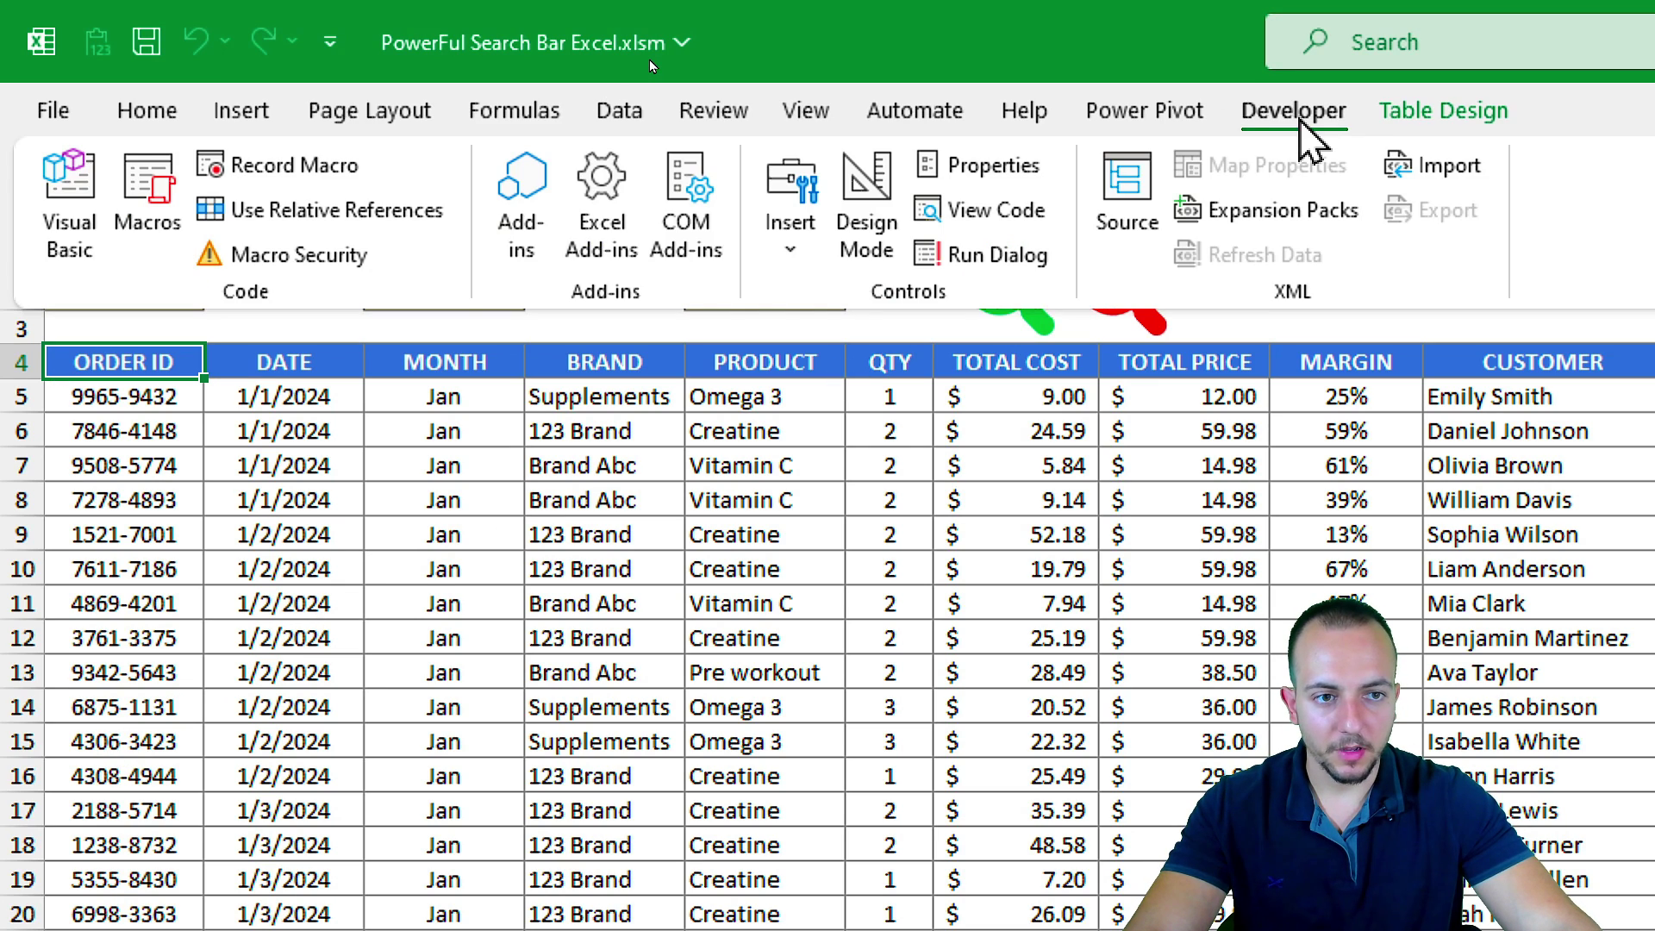
pyautogui.click(146, 207)
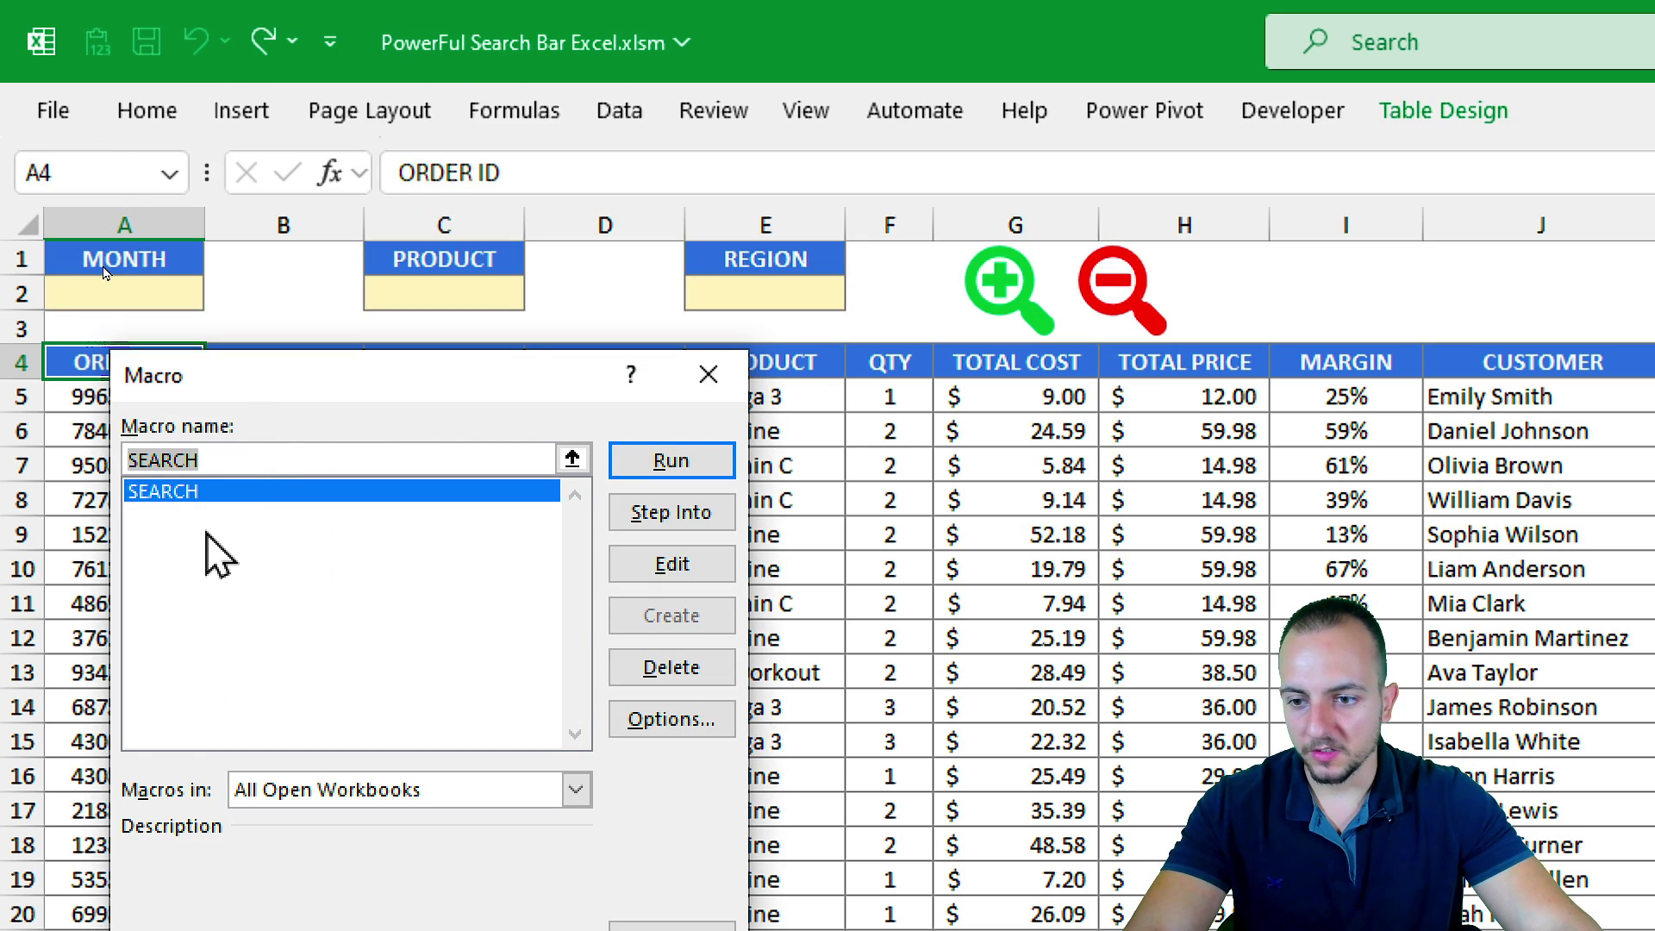
pyautogui.moveTo(101, 462); pyautogui.dragTo(247, 518)
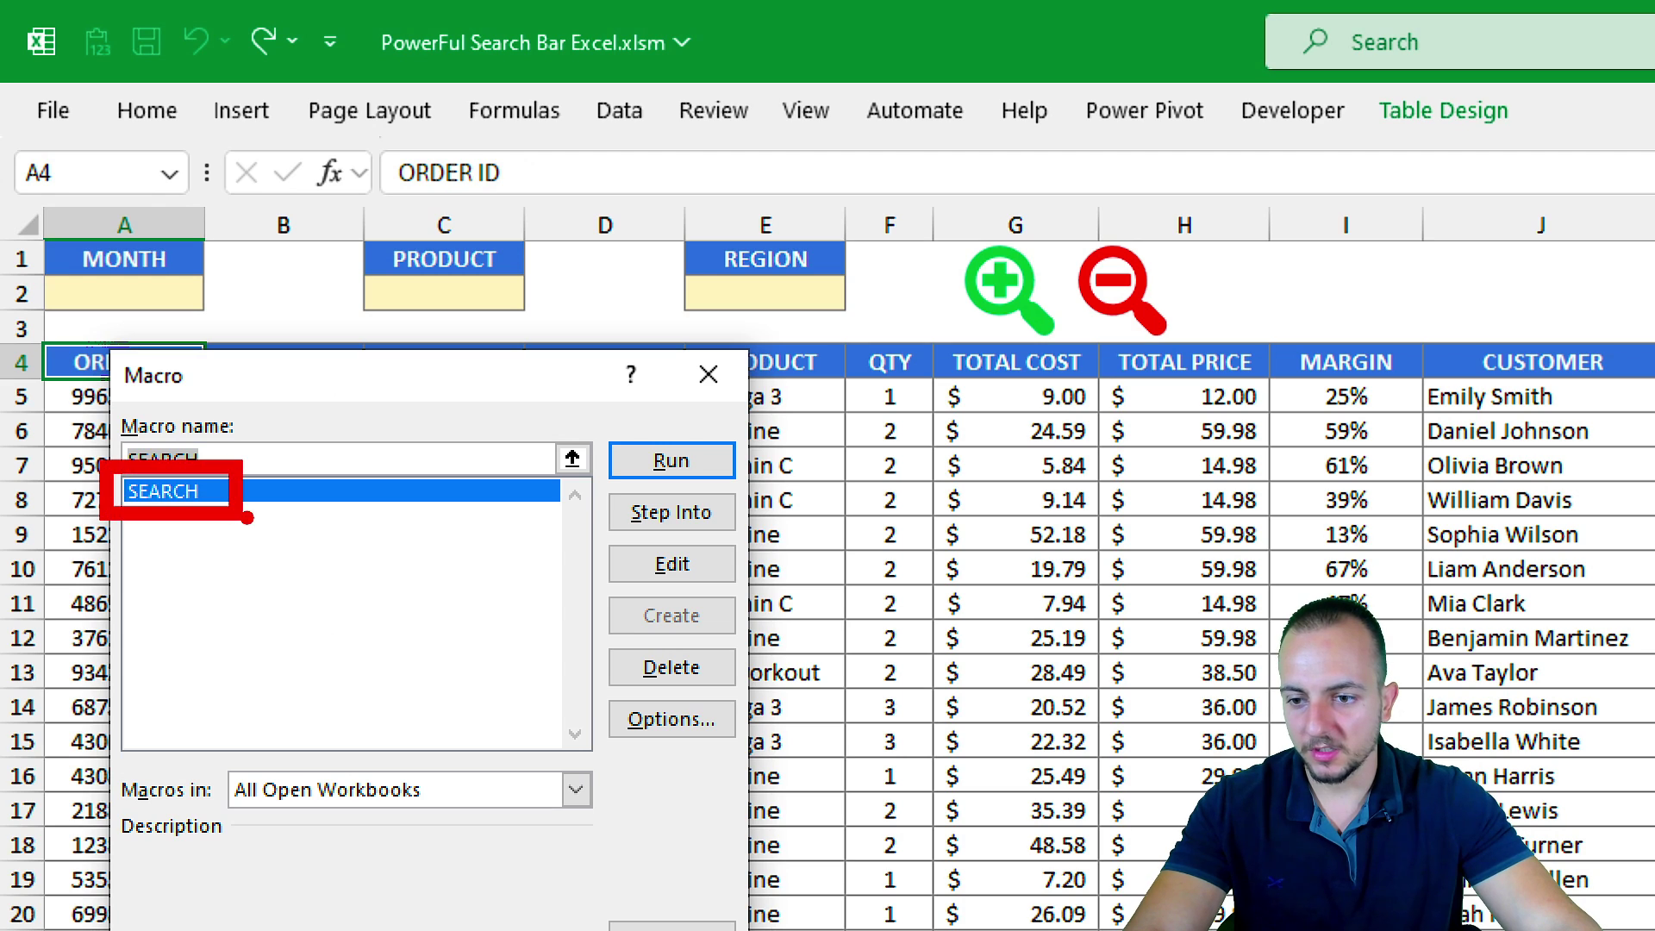
pyautogui.click(707, 374)
# Step: Enter MAR as the month criterion in A2 and PR as the product criterion in C2
pyautogui.click(146, 295)
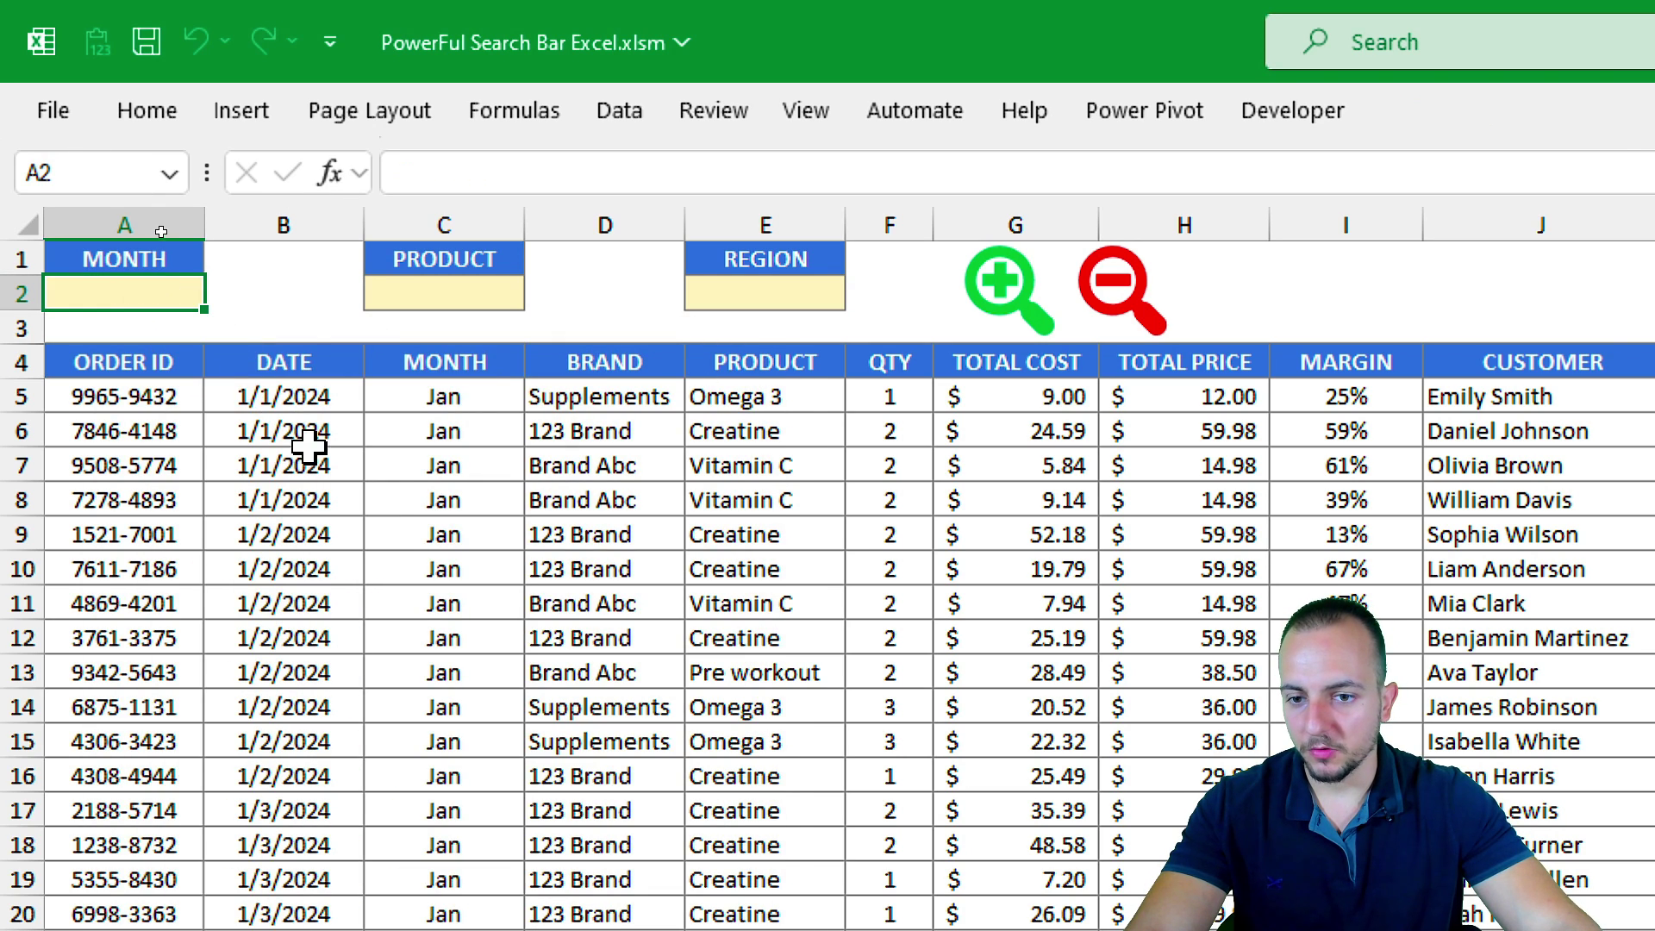
pyautogui.write('A')
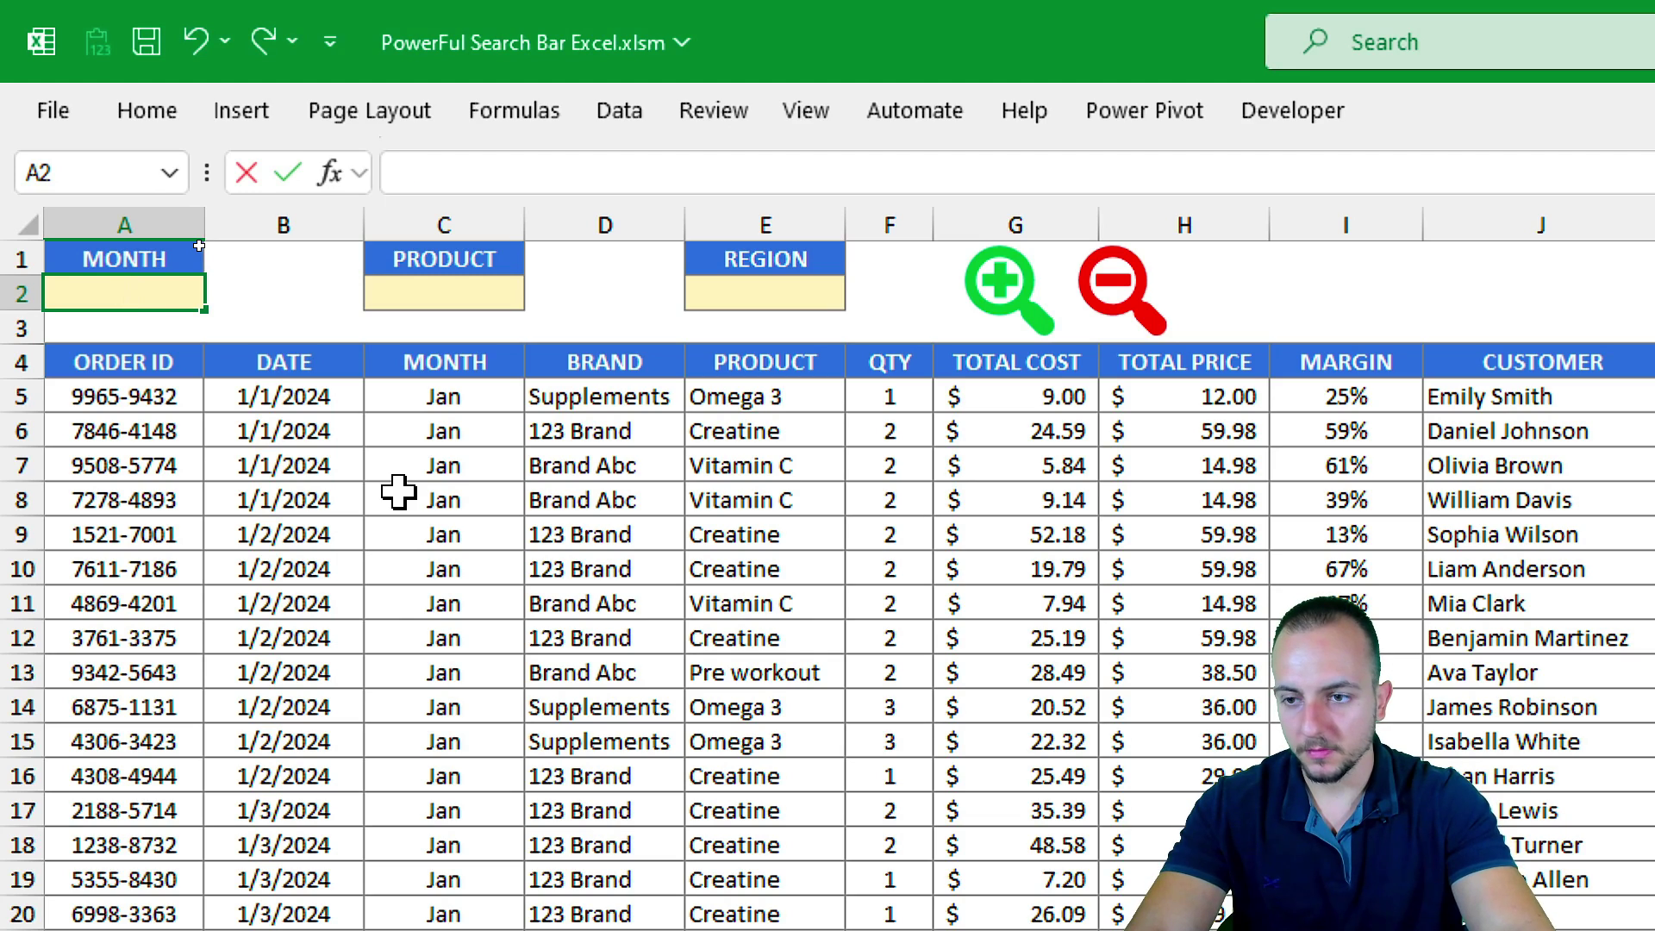
pyautogui.write('MAR')
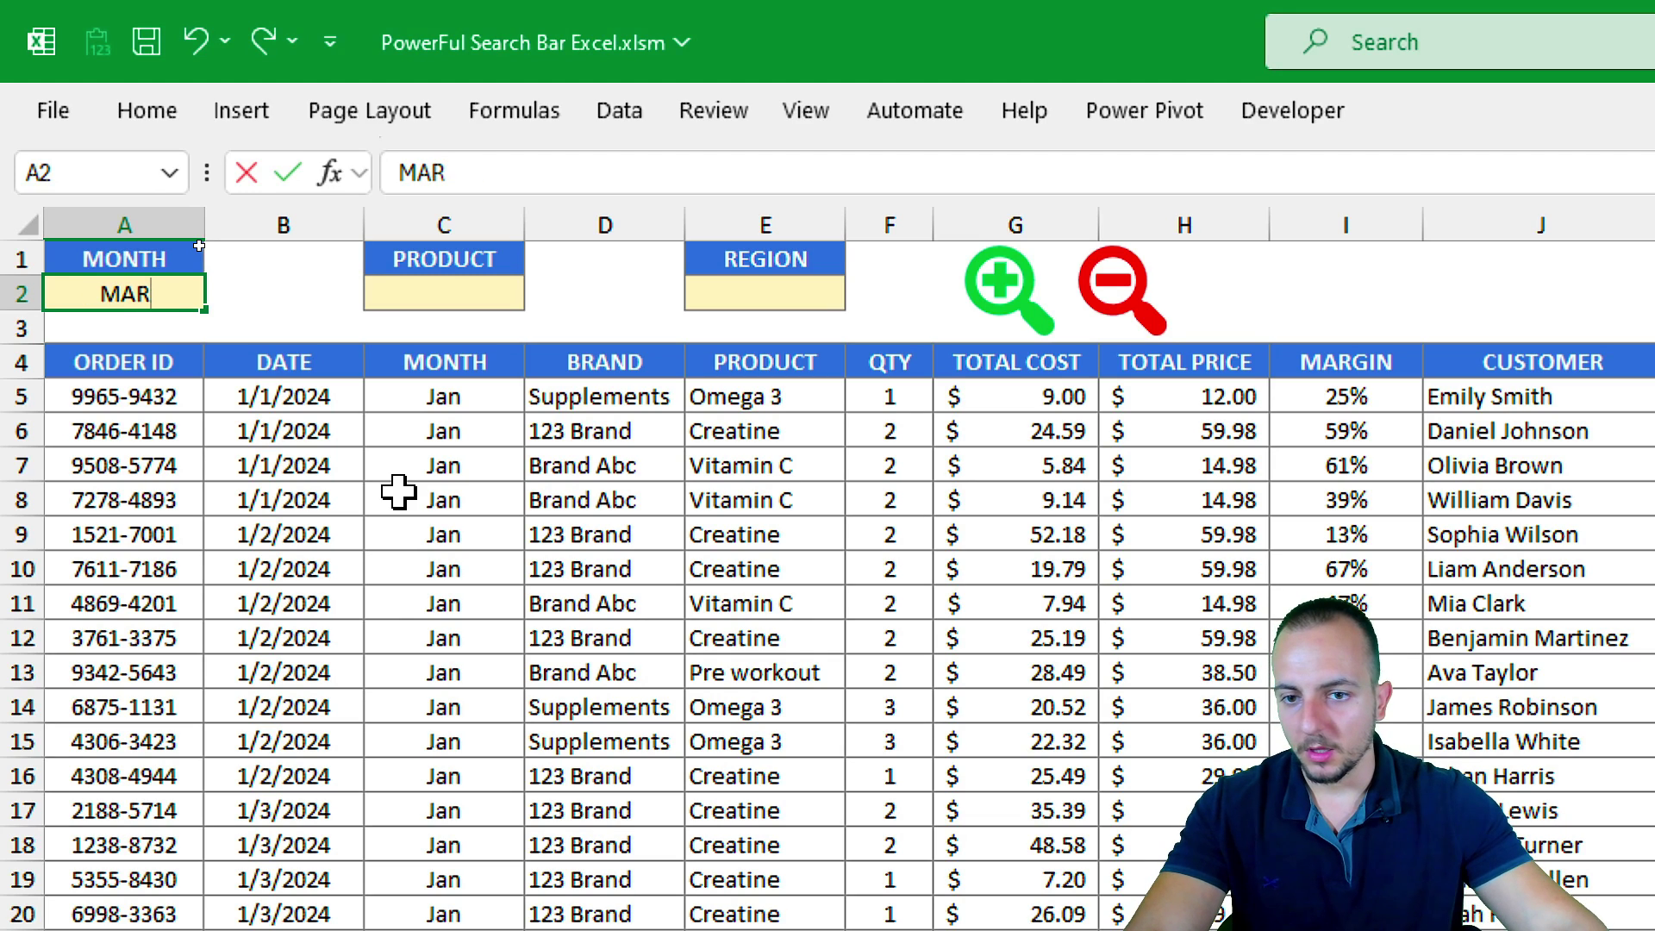
pyautogui.click(443, 297)
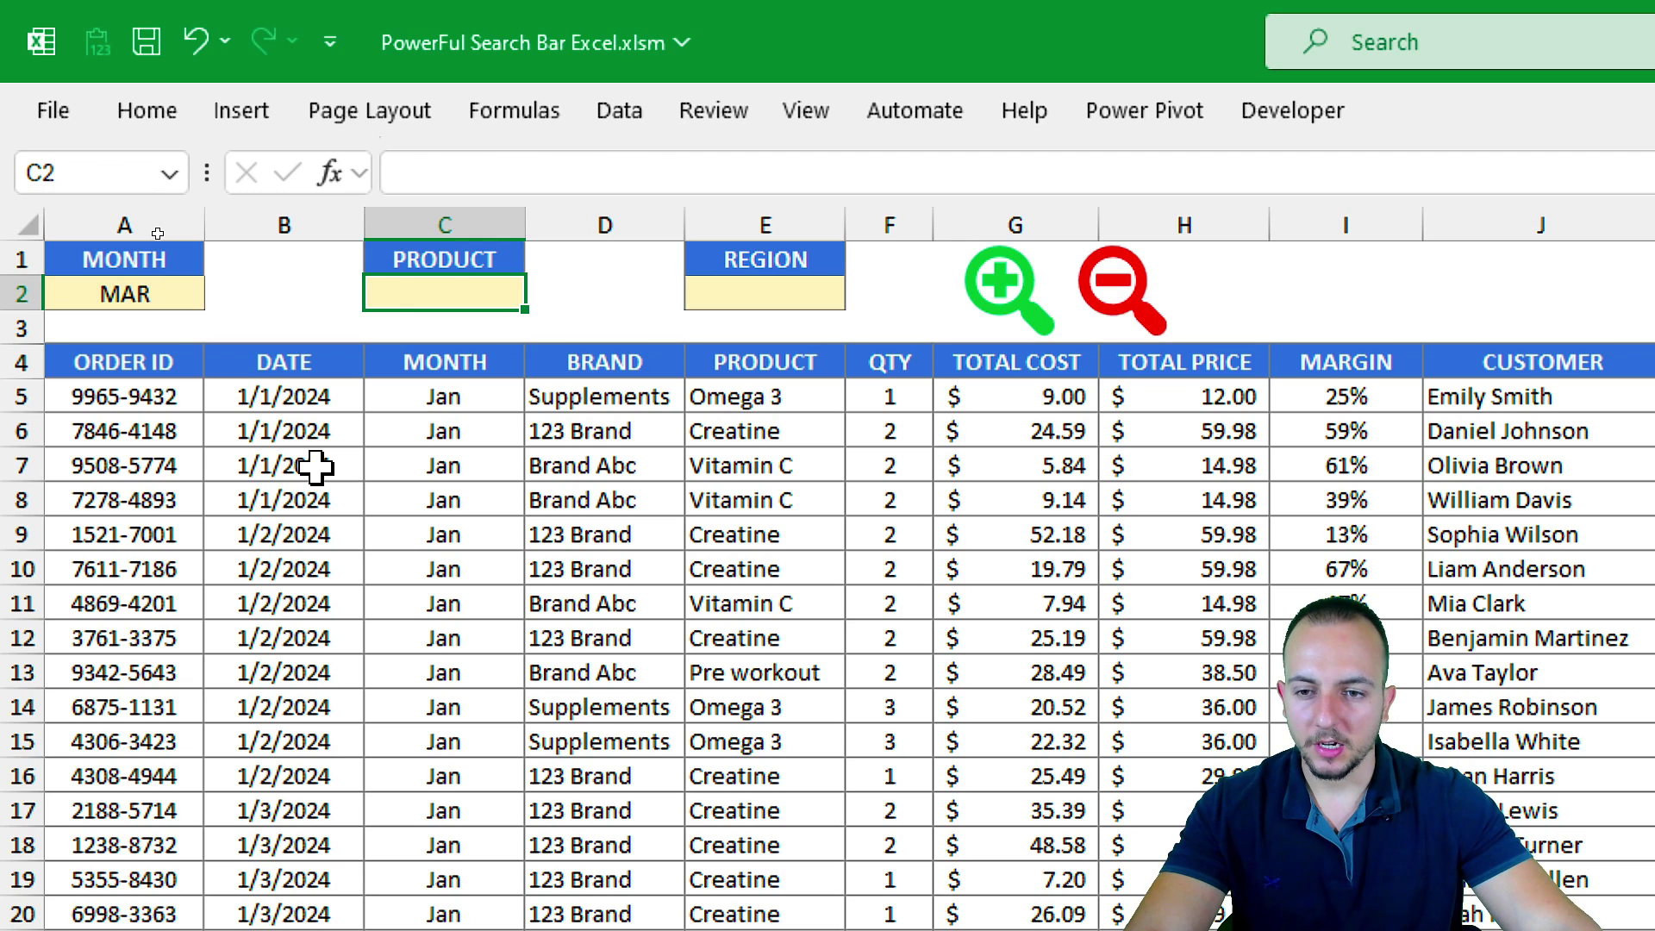
pyautogui.write('PR')
pyautogui.press('BackSpace')
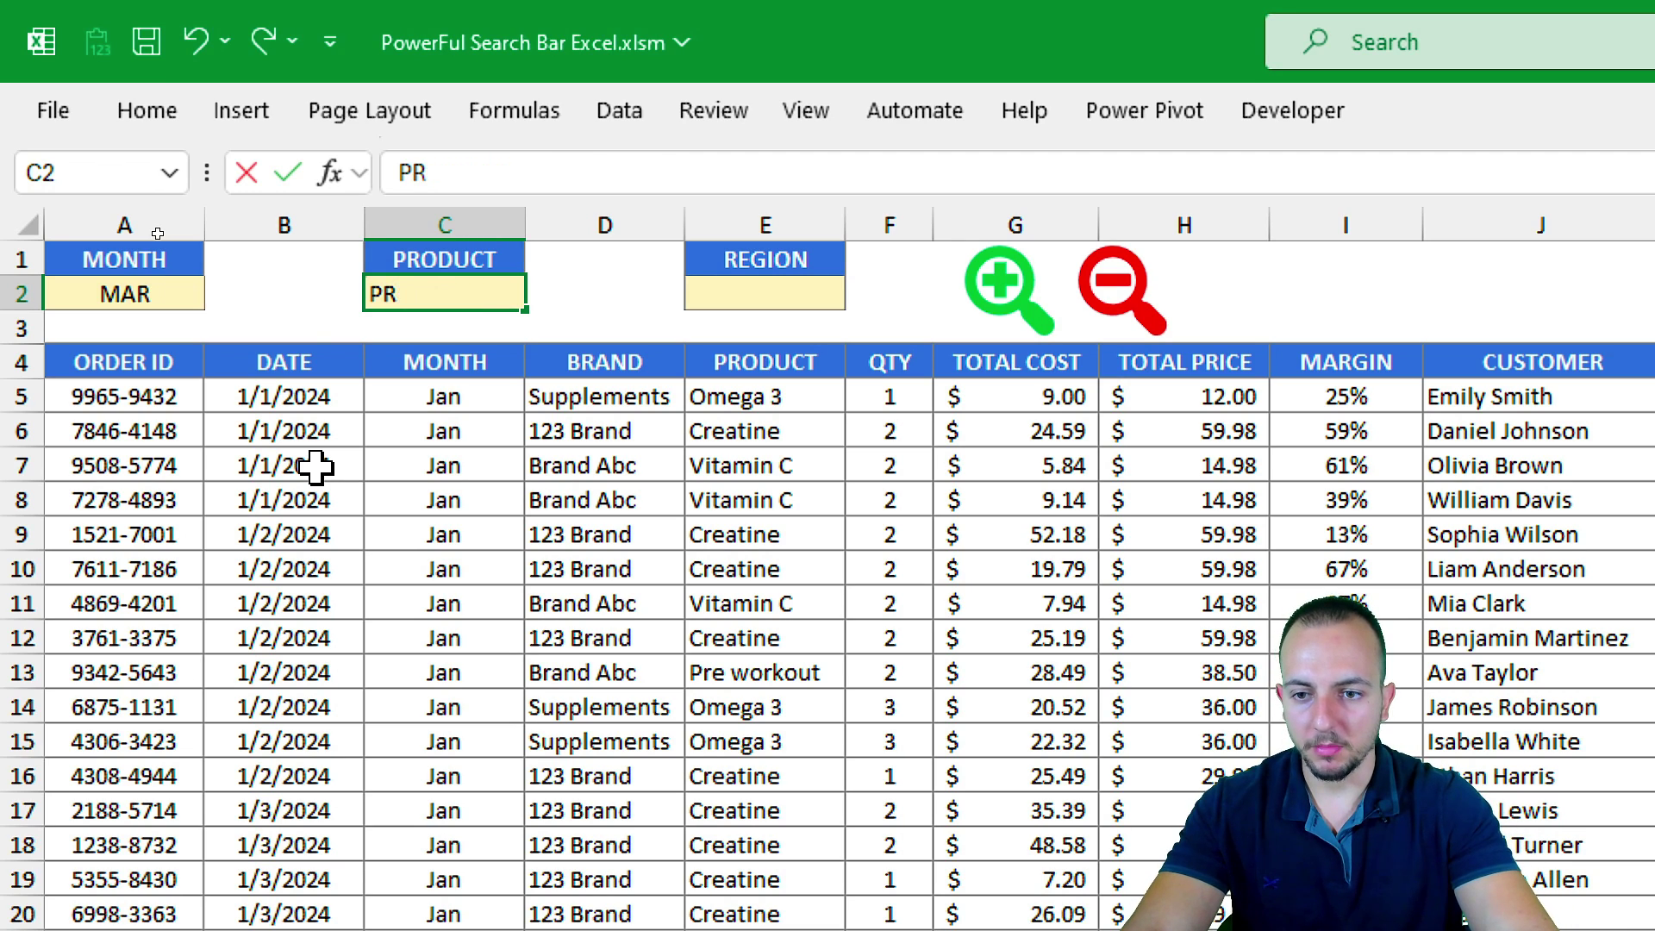
pyautogui.press('Return')
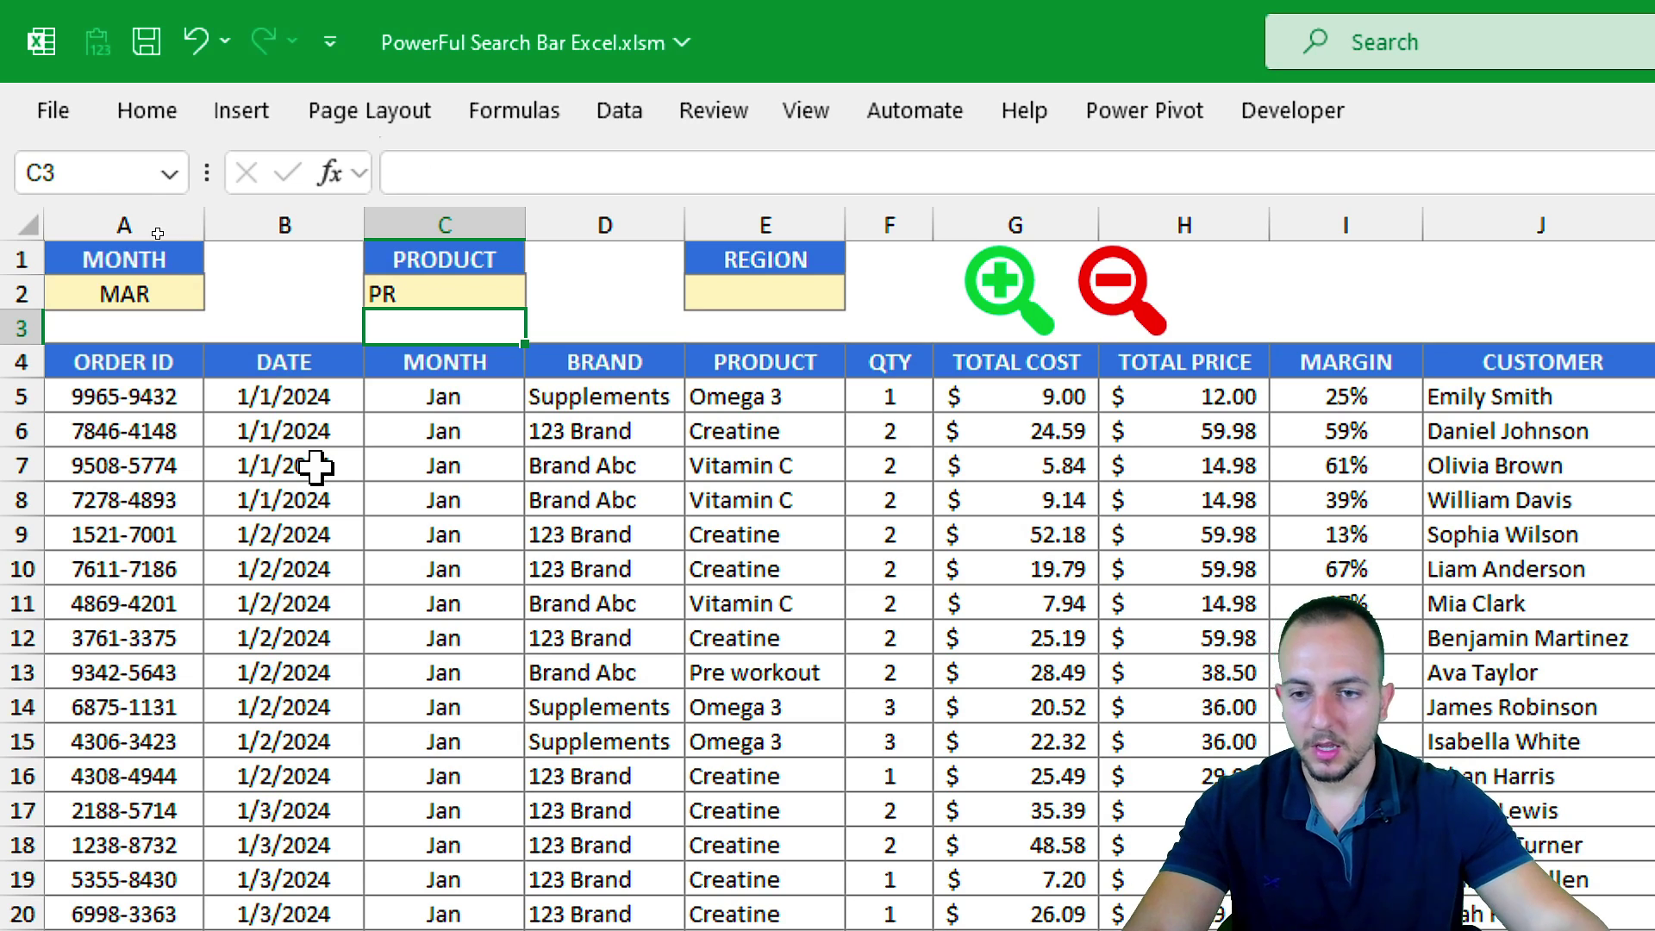
pyautogui.click(398, 296)
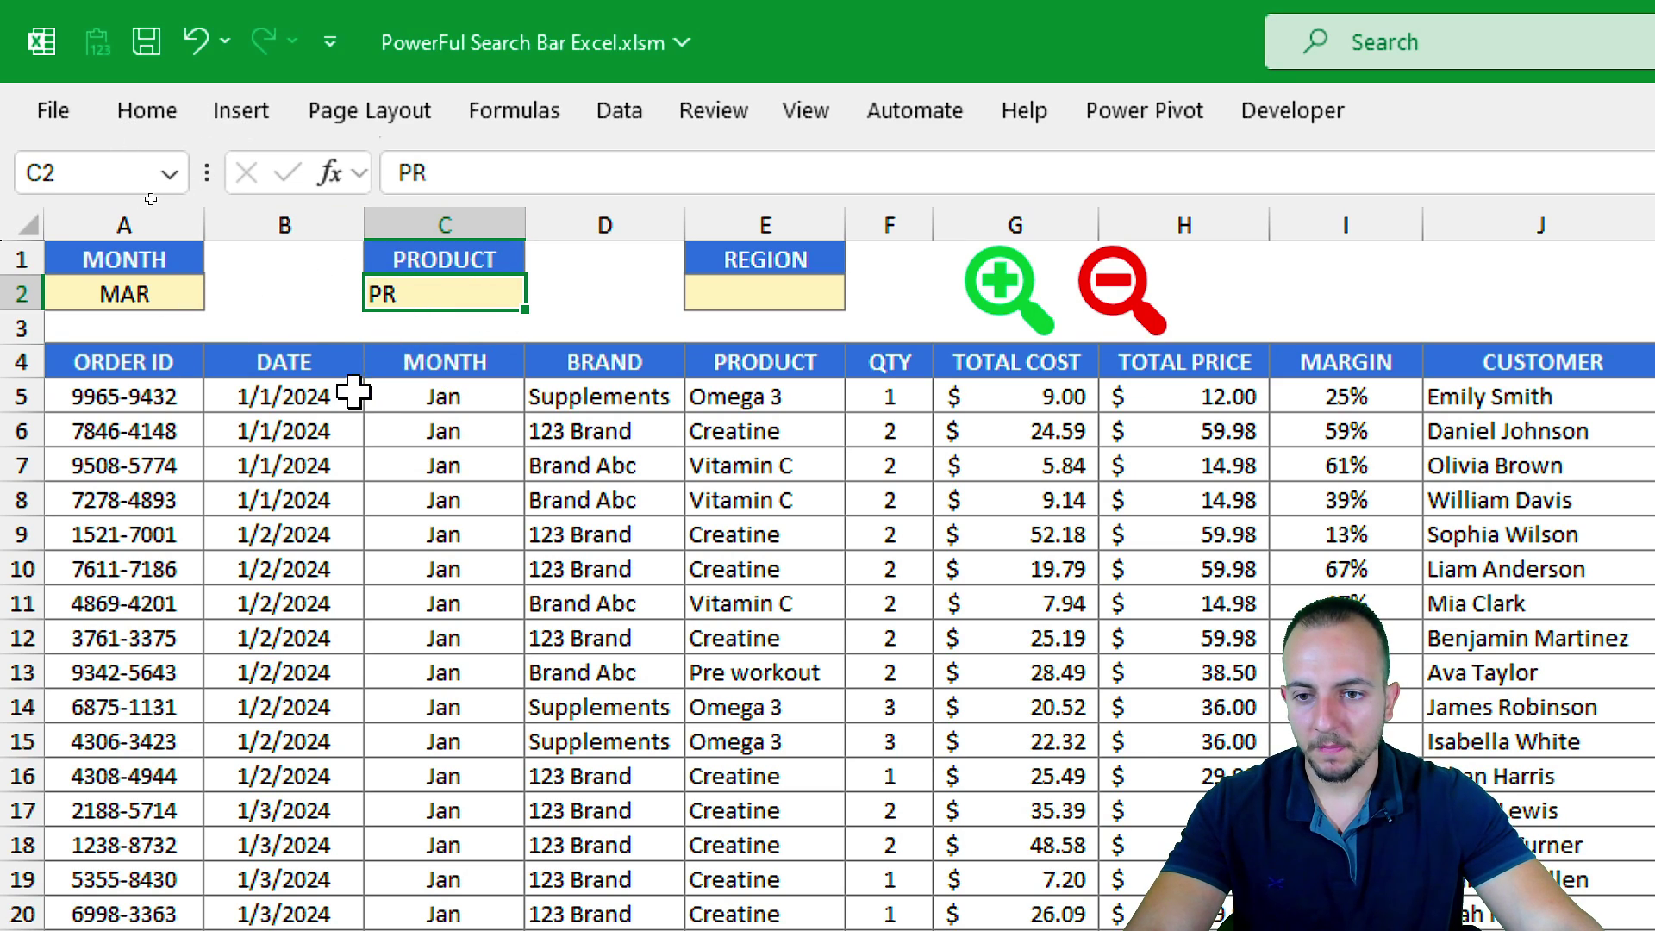
# Step: Run the SEARCH macro to filter the order table by the entered month and product criteria
pyautogui.click(1297, 125)
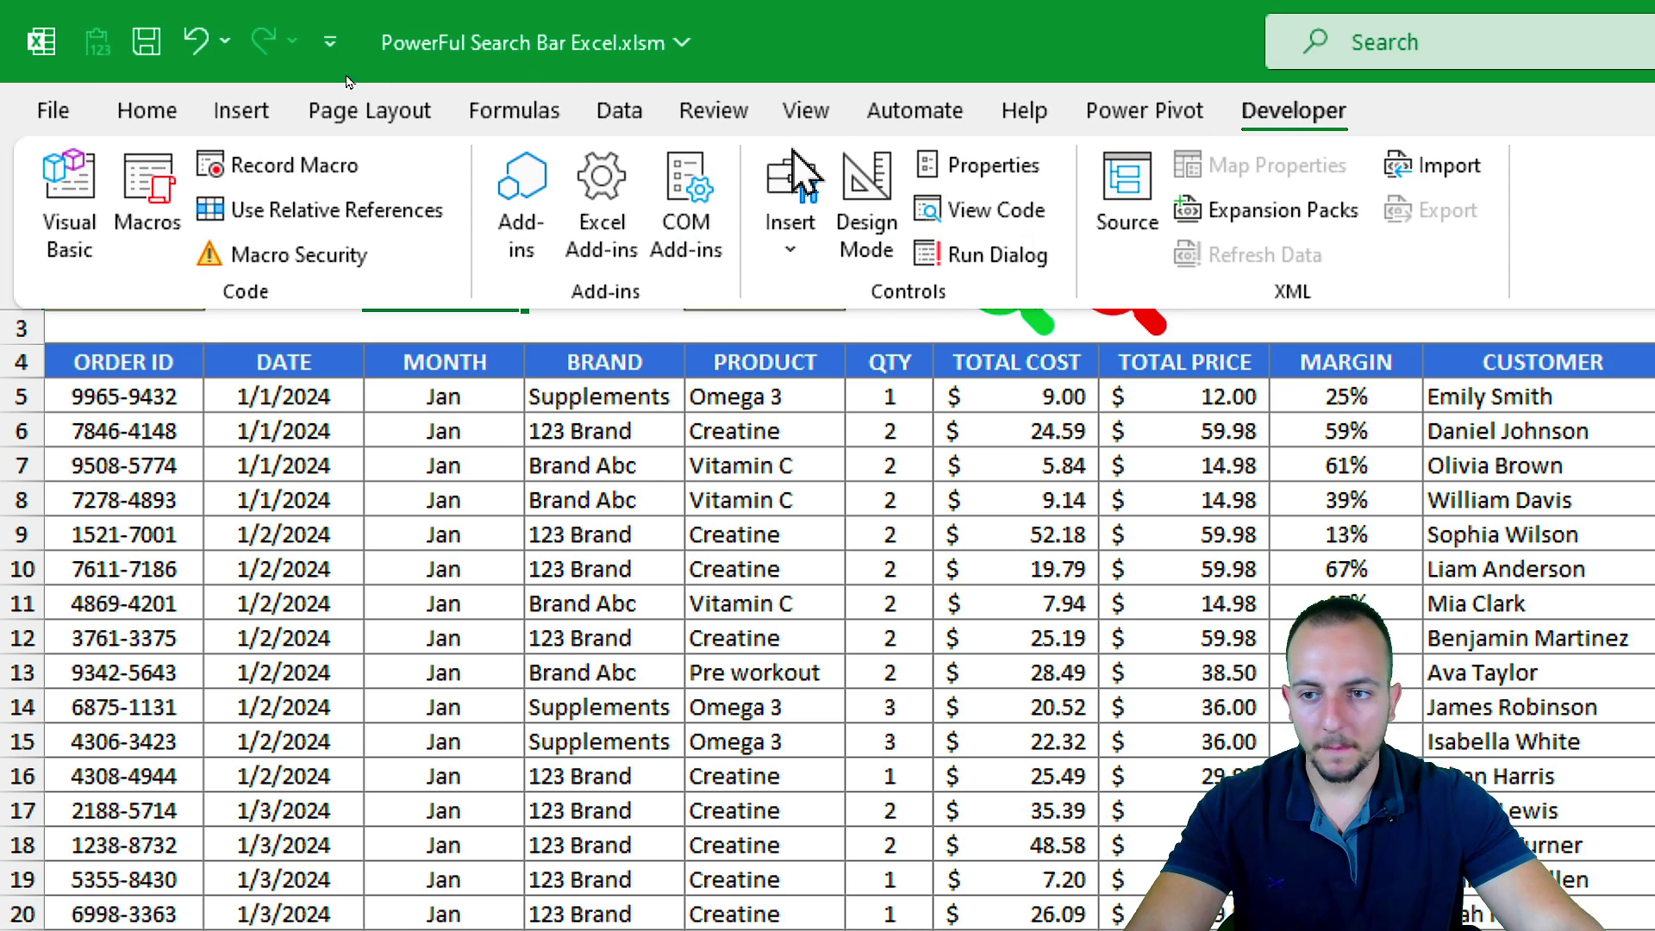
pyautogui.click(121, 207)
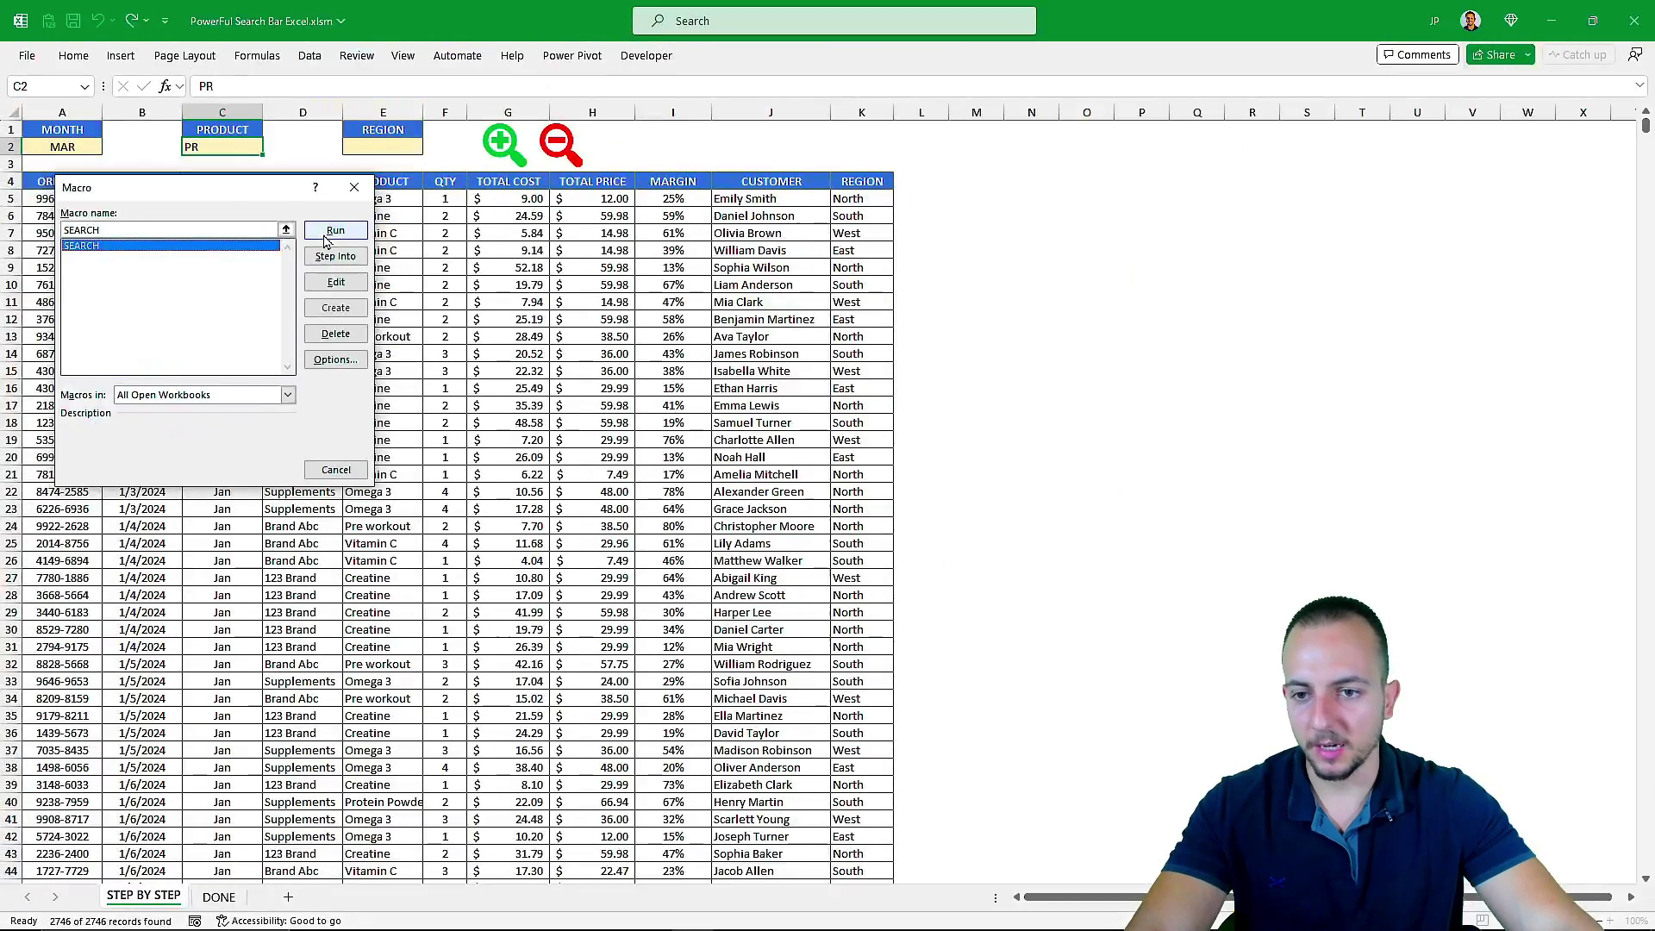
pyautogui.click(648, 470)
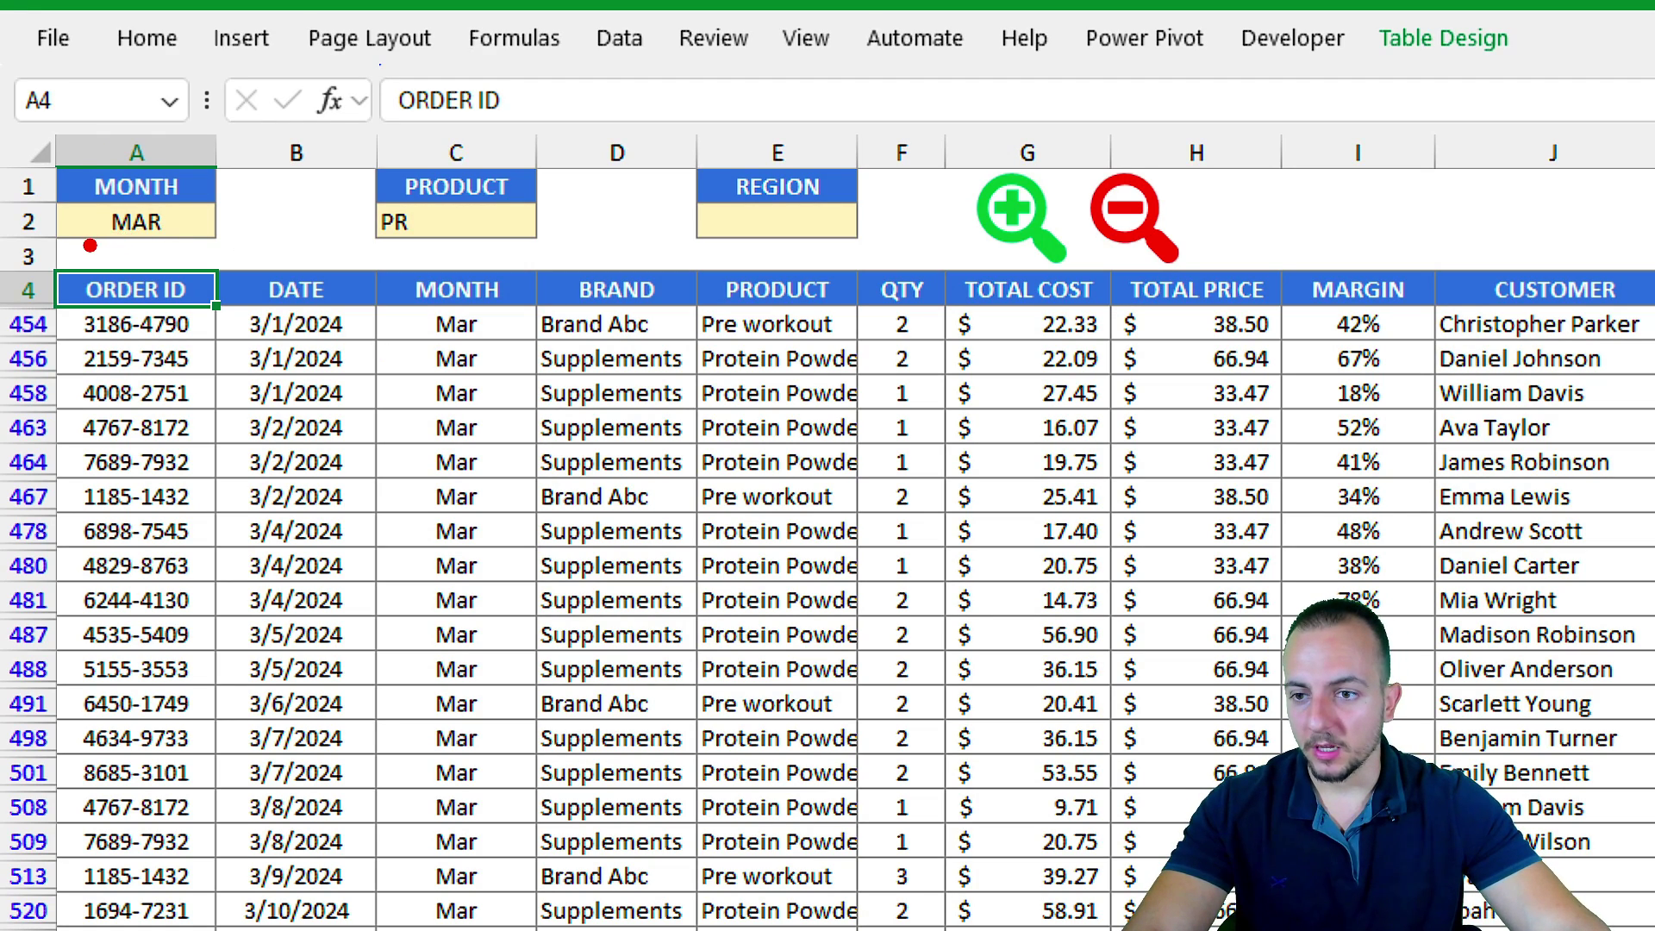
pyautogui.moveTo(90, 246); pyautogui.dragTo(164, 209)
pyautogui.moveTo(359, 248); pyautogui.dragTo(427, 204)
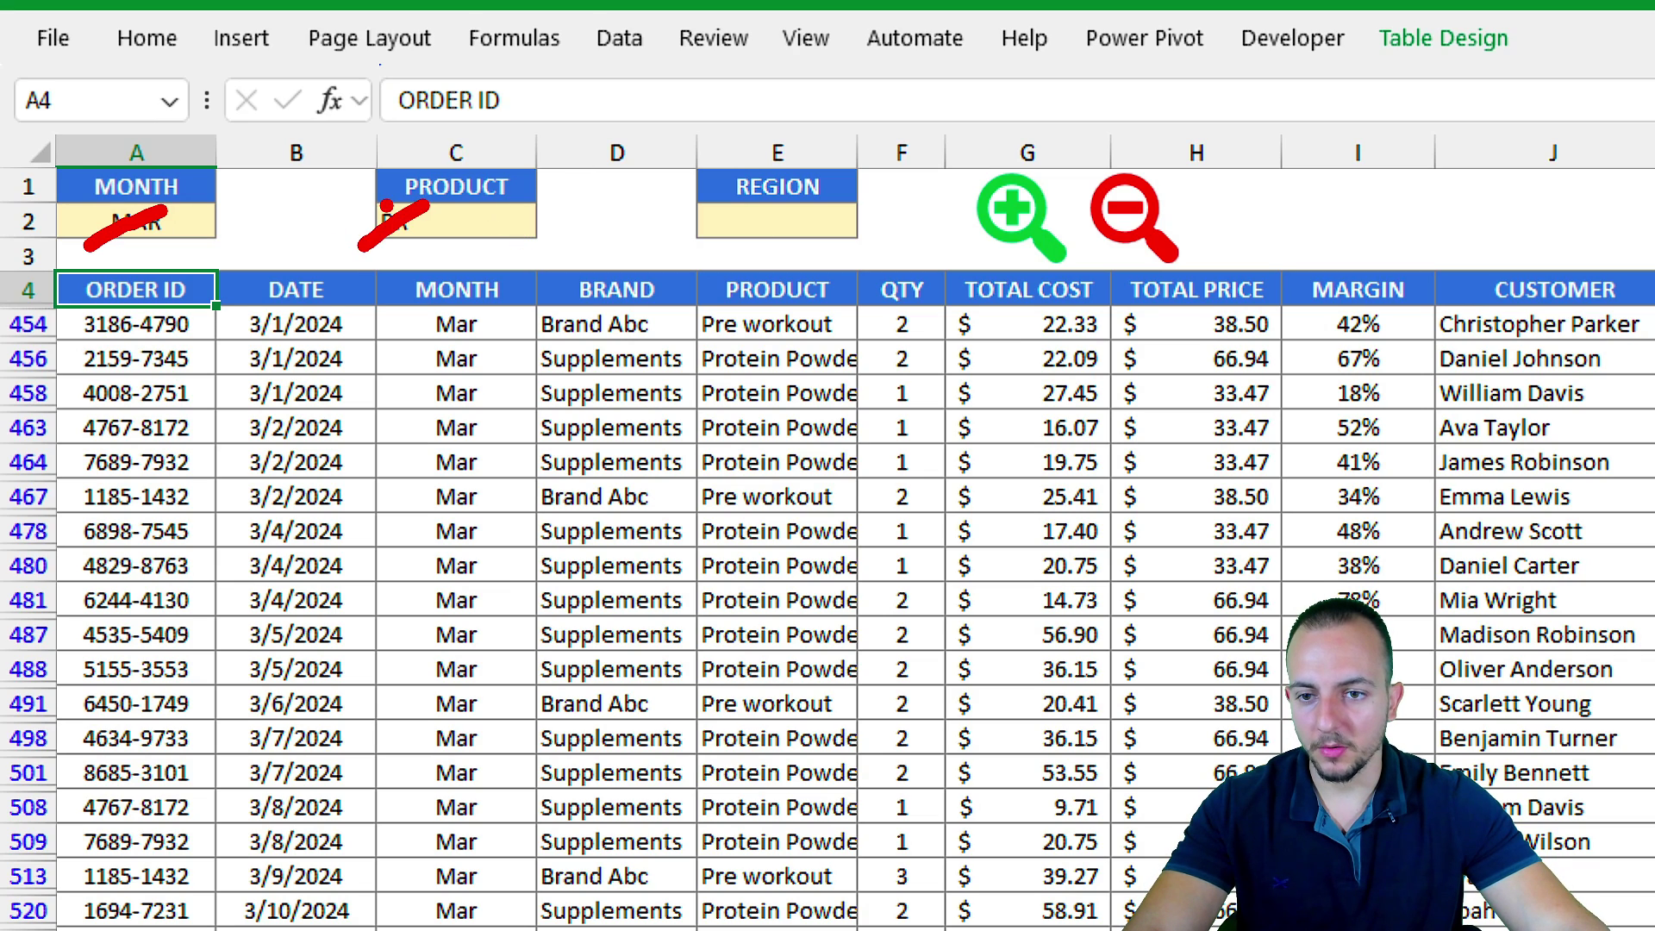
pyautogui.moveTo(387, 292); pyautogui.dragTo(429, 724)
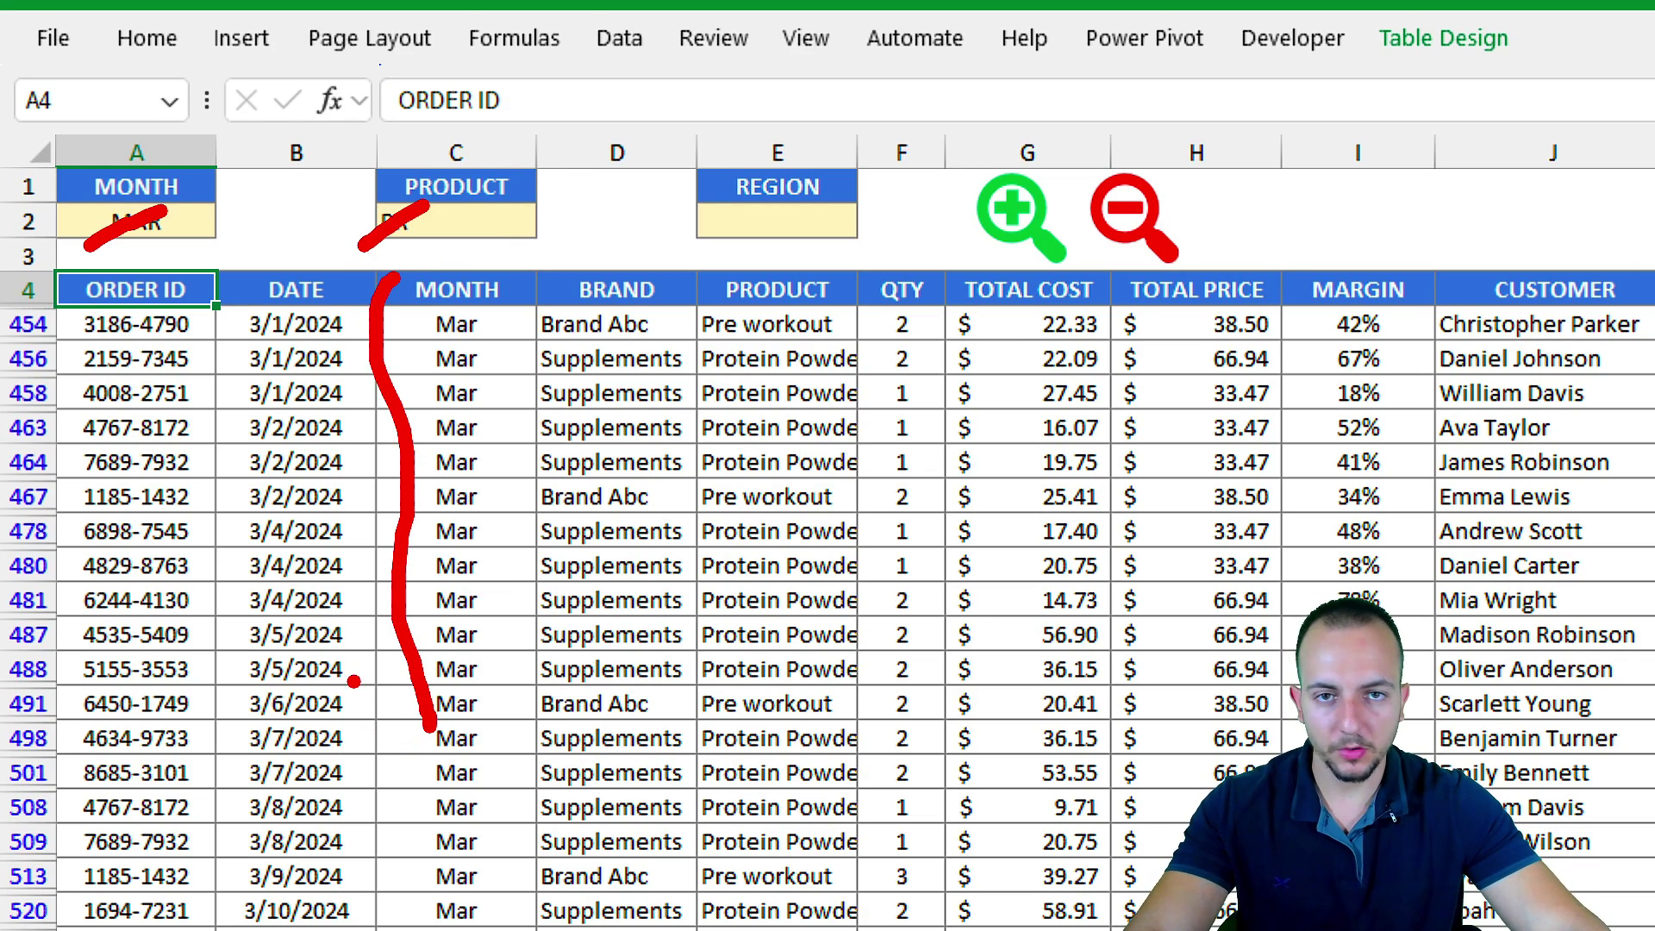
pyautogui.press('Escape')
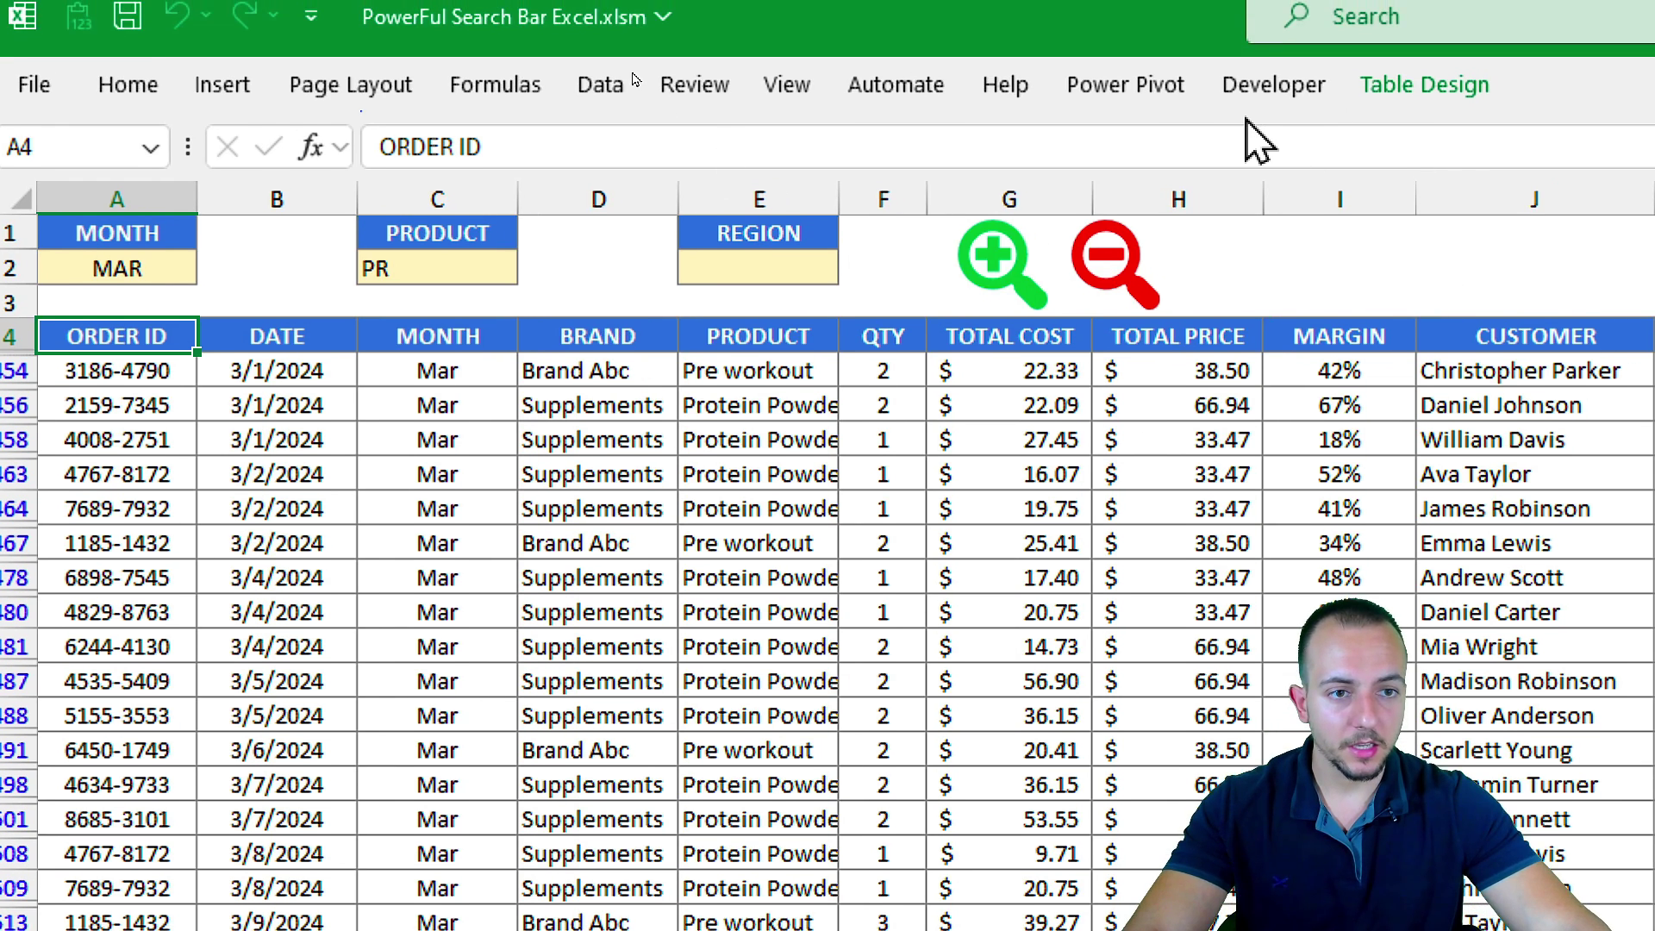
# Step: Start recording a new macro named CLEAR, stored in this workbook
pyautogui.click(1292, 38)
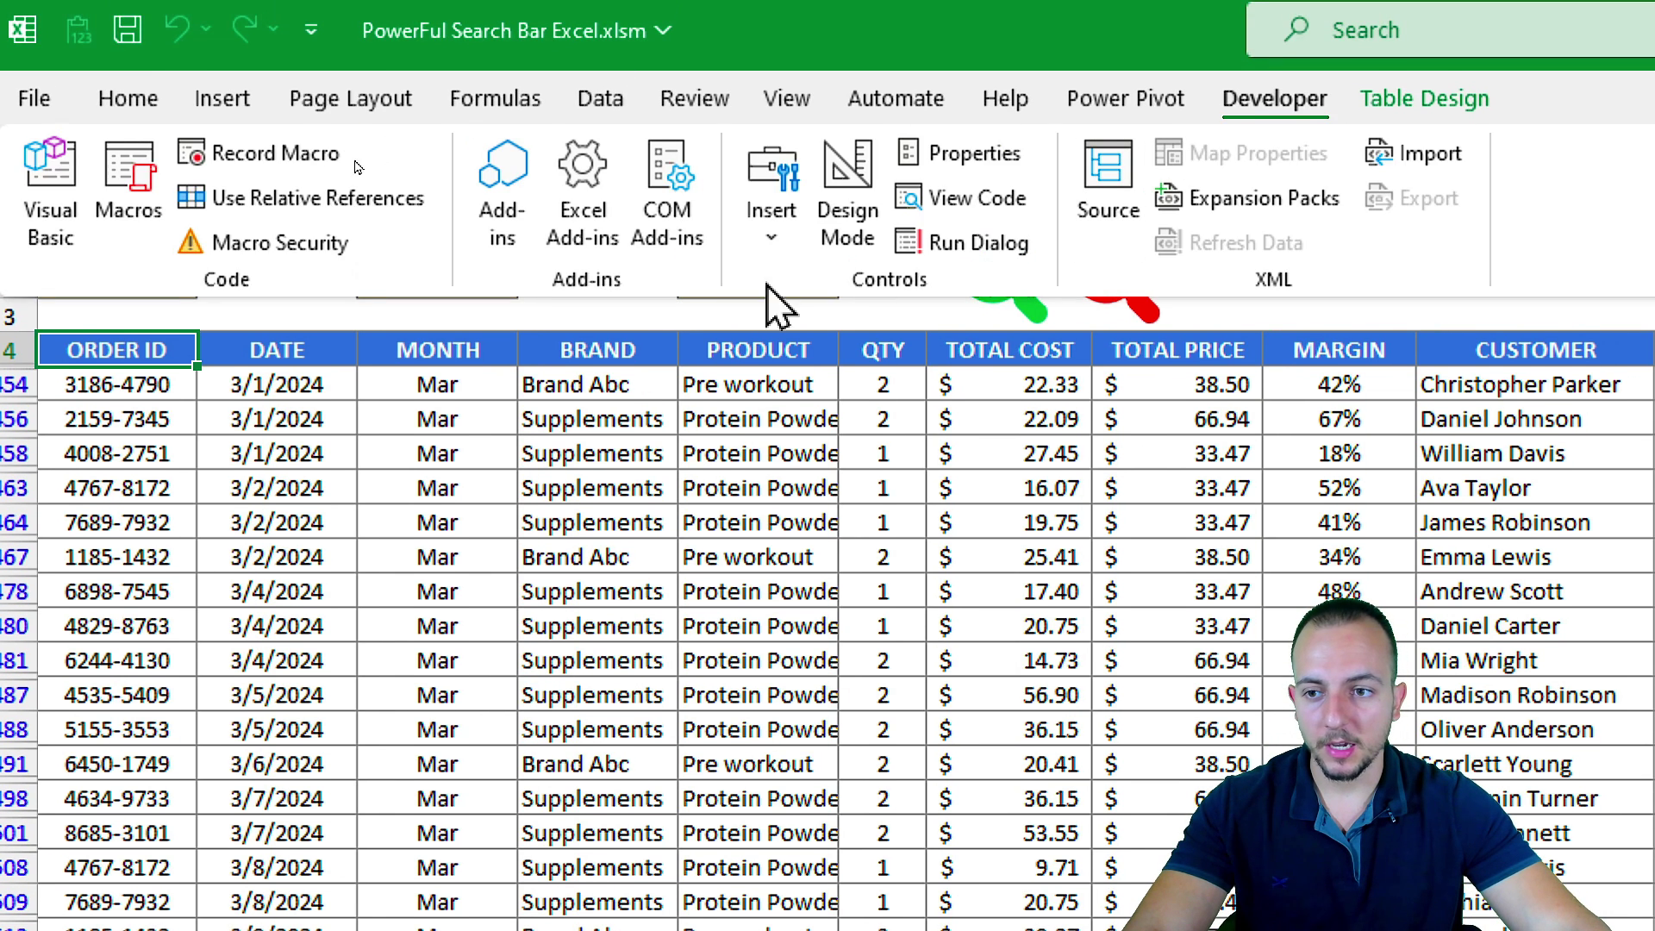
pyautogui.click(259, 155)
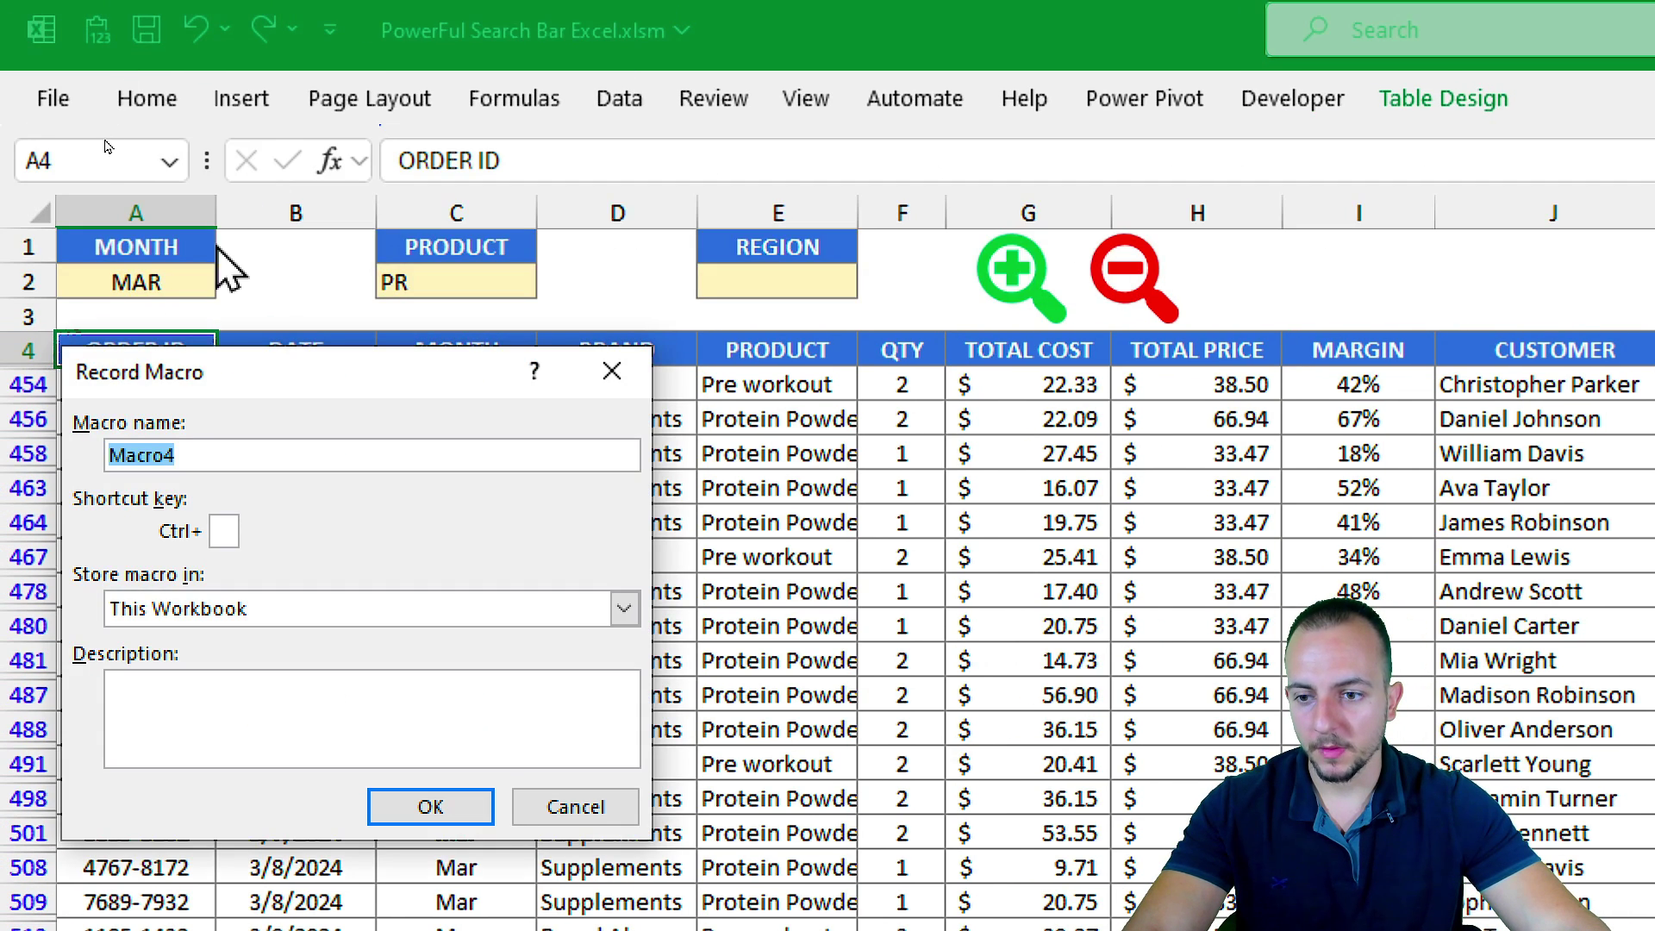
pyautogui.moveTo(232, 388); pyautogui.dragTo(406, 438)
pyautogui.write('CLEAR')
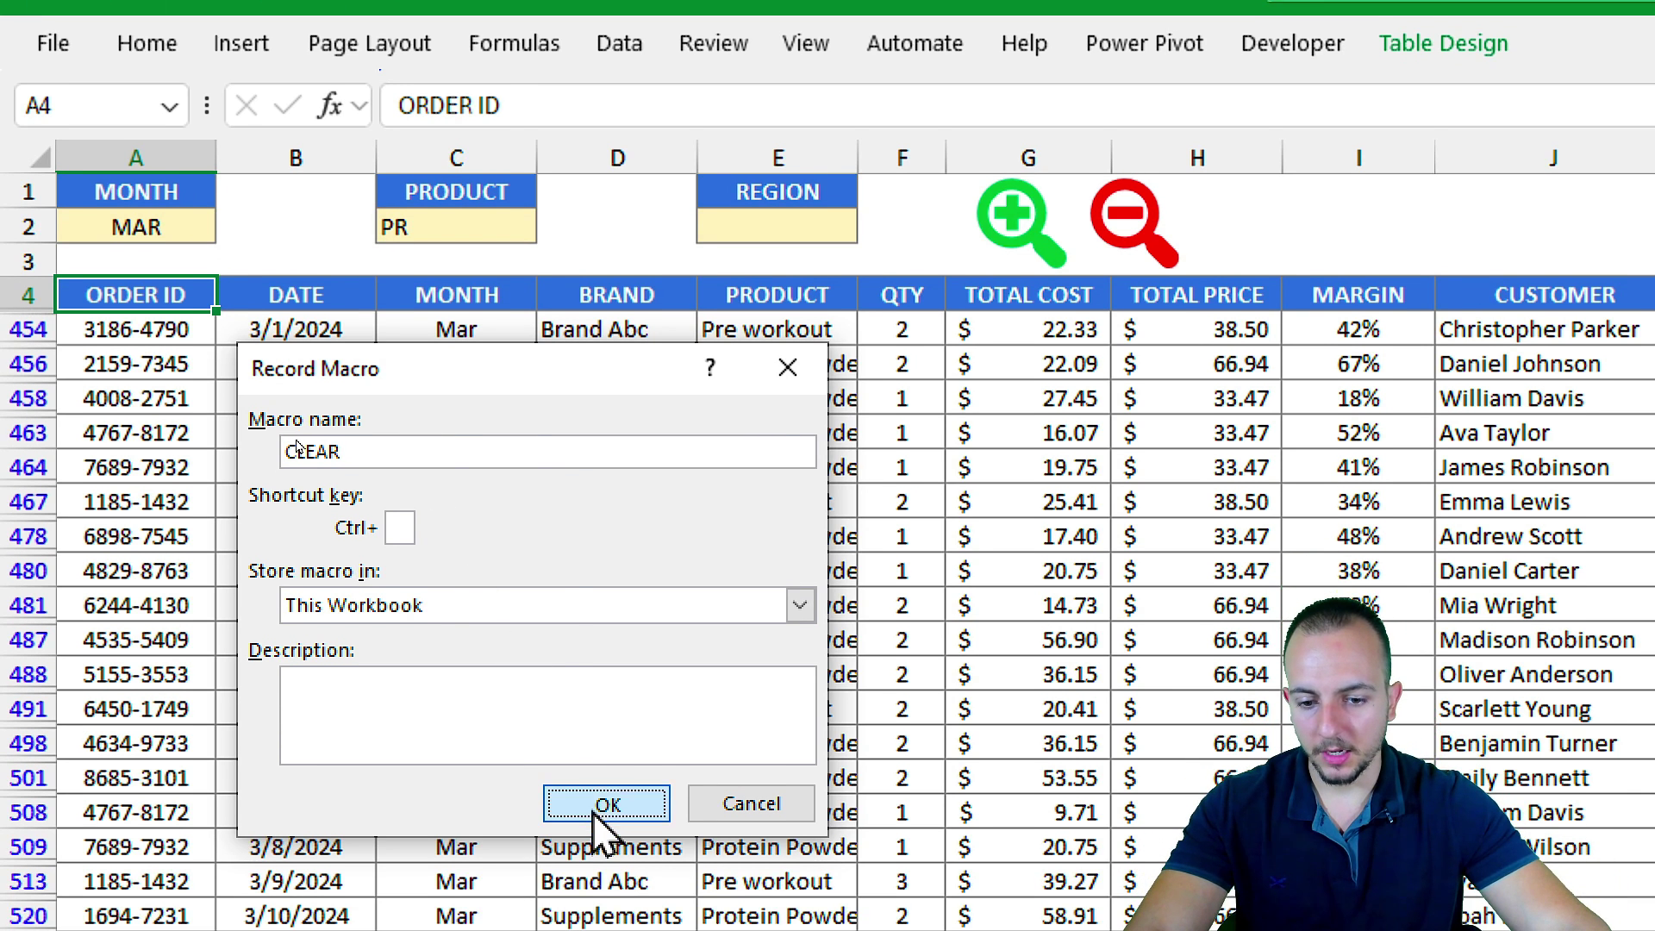
pyautogui.click(606, 857)
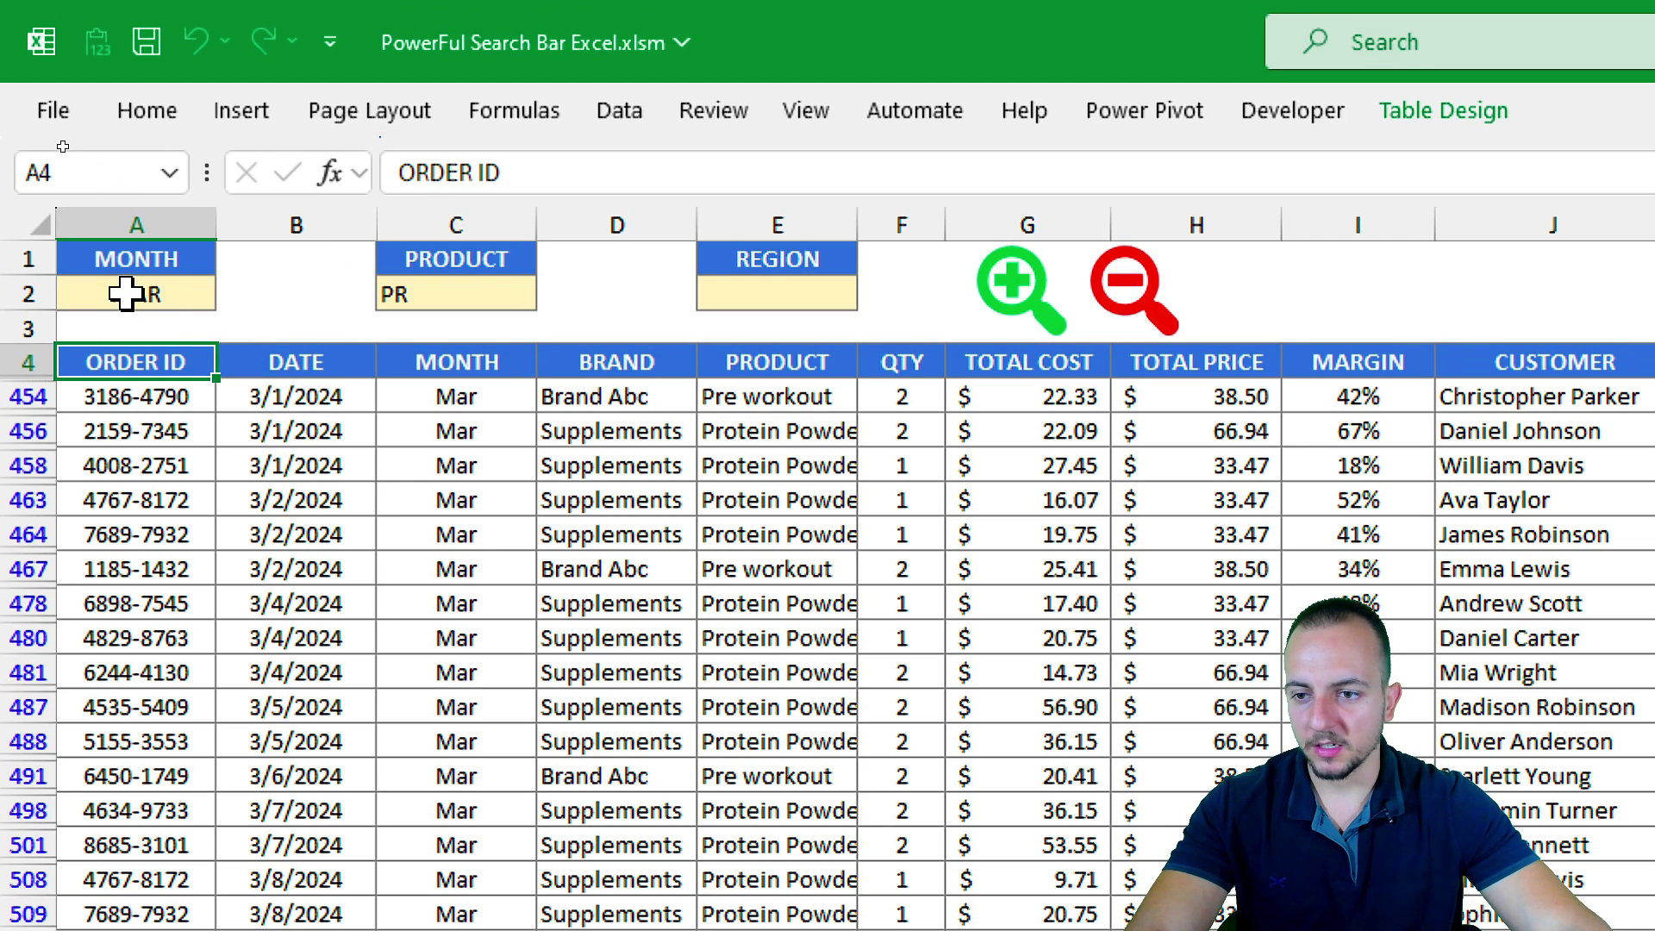
# Step: Clear the search criteria in A2:E2 and select the ORDER ID header cell A4
pyautogui.moveTo(126, 293); pyautogui.dragTo(783, 302)
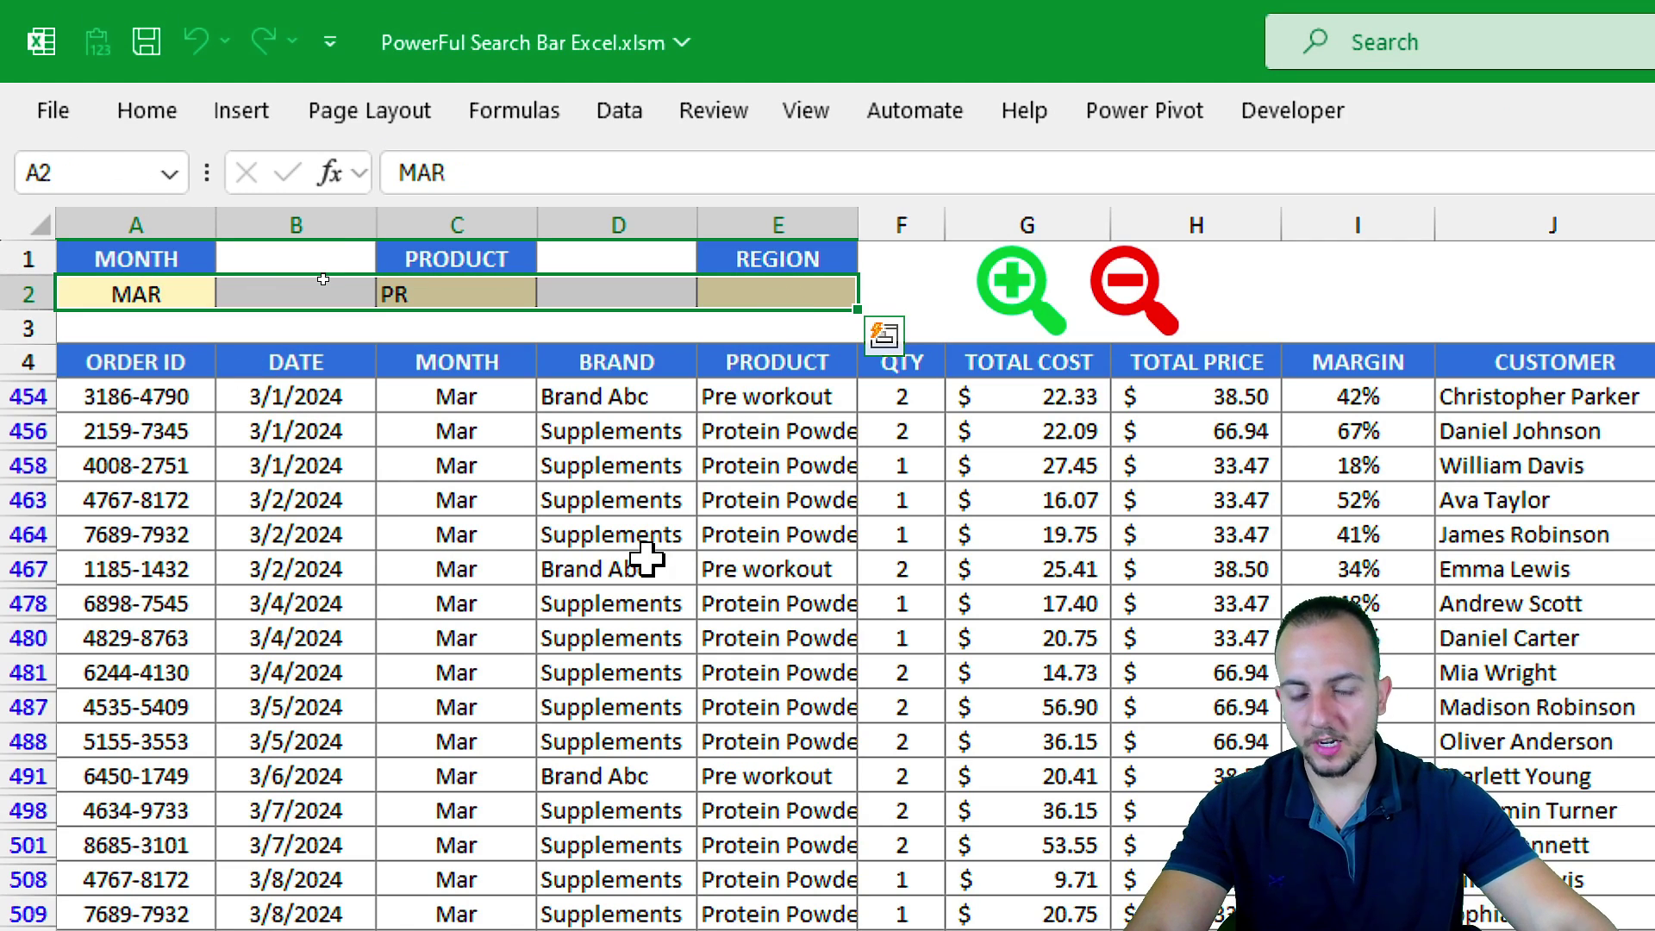
pyautogui.press('Delete')
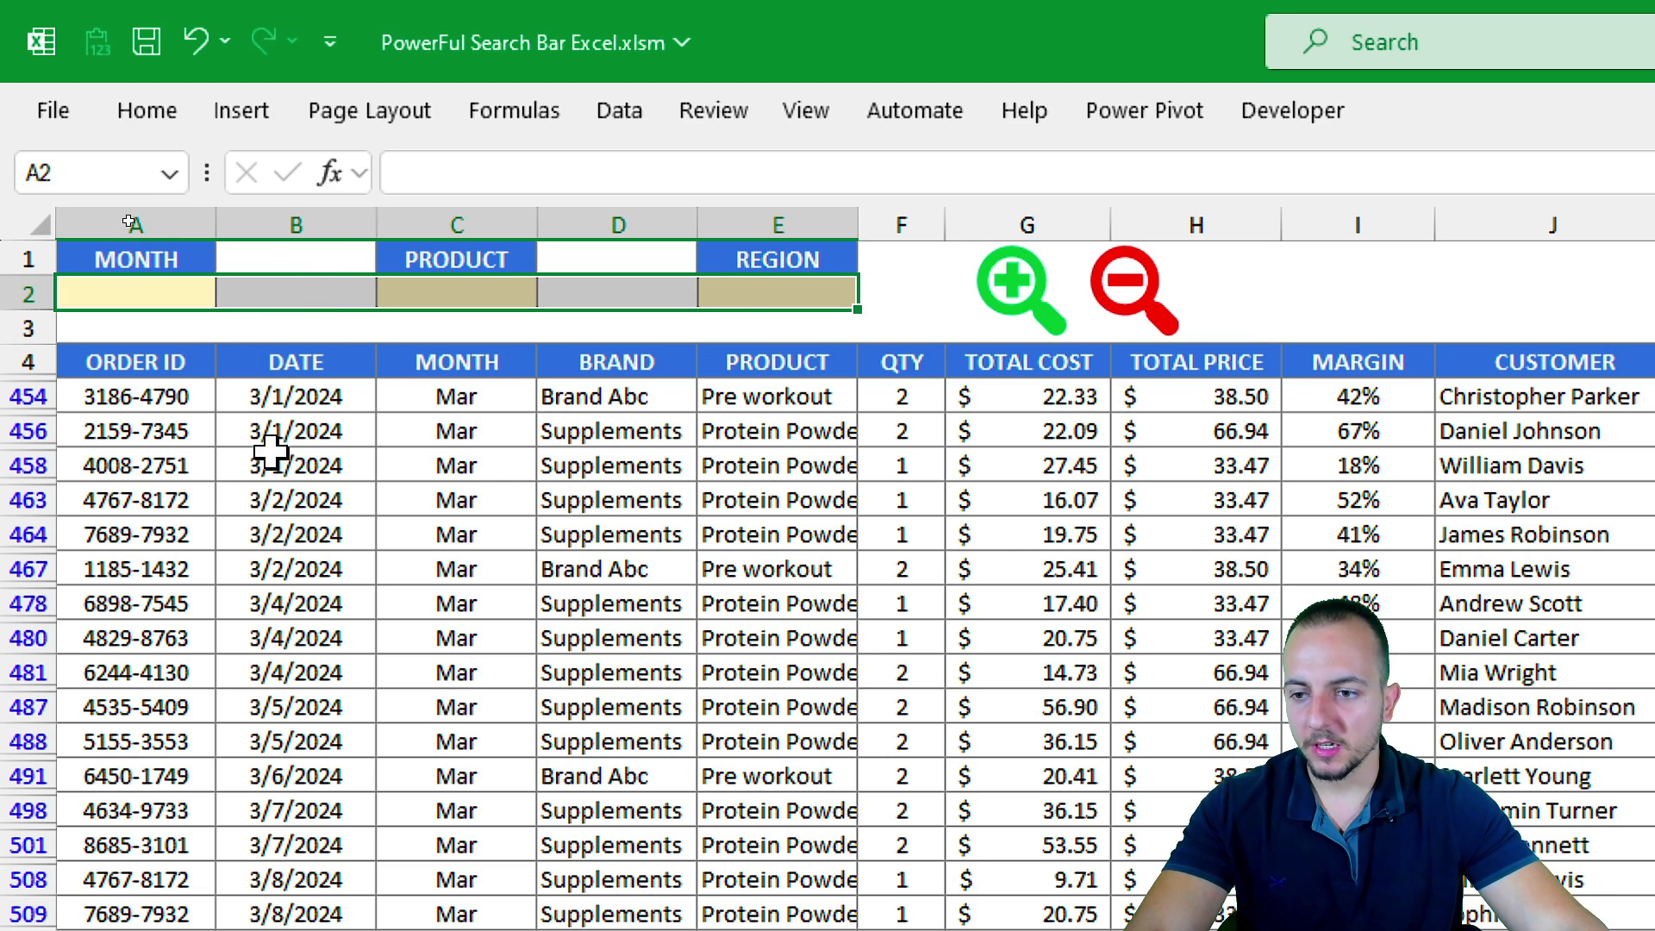
pyautogui.click(118, 362)
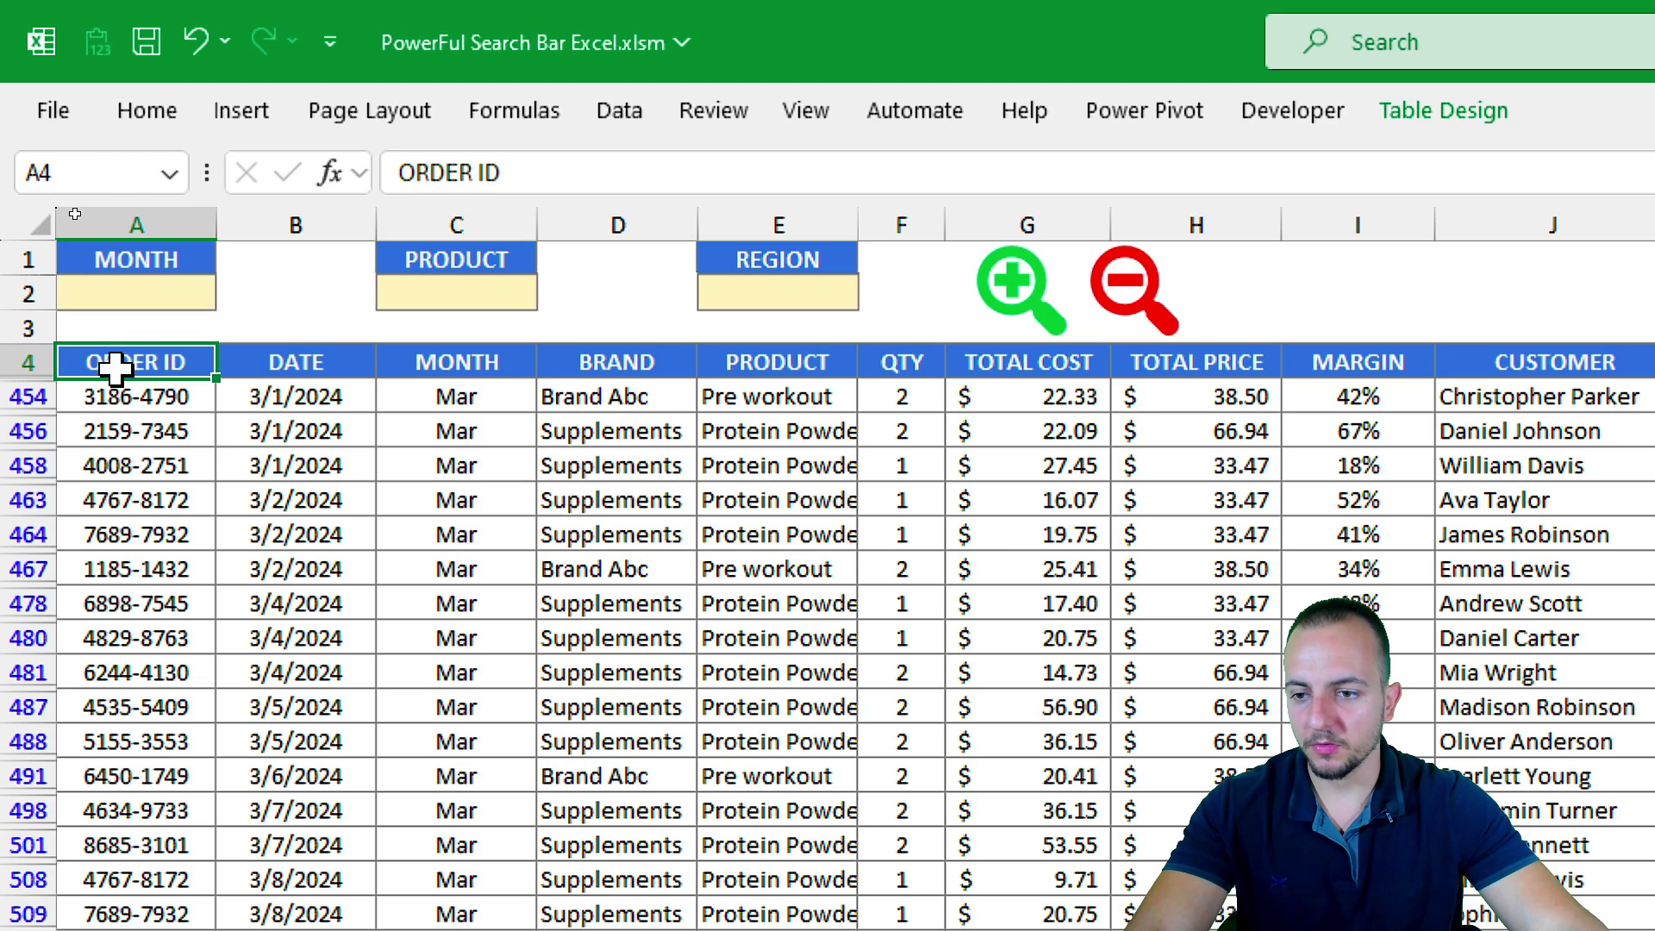
# Step: Apply an in-place Advanced Filter to the order table $A$4:$K$2750 using the emptied criteria range A1:E2
pyautogui.click(619, 111)
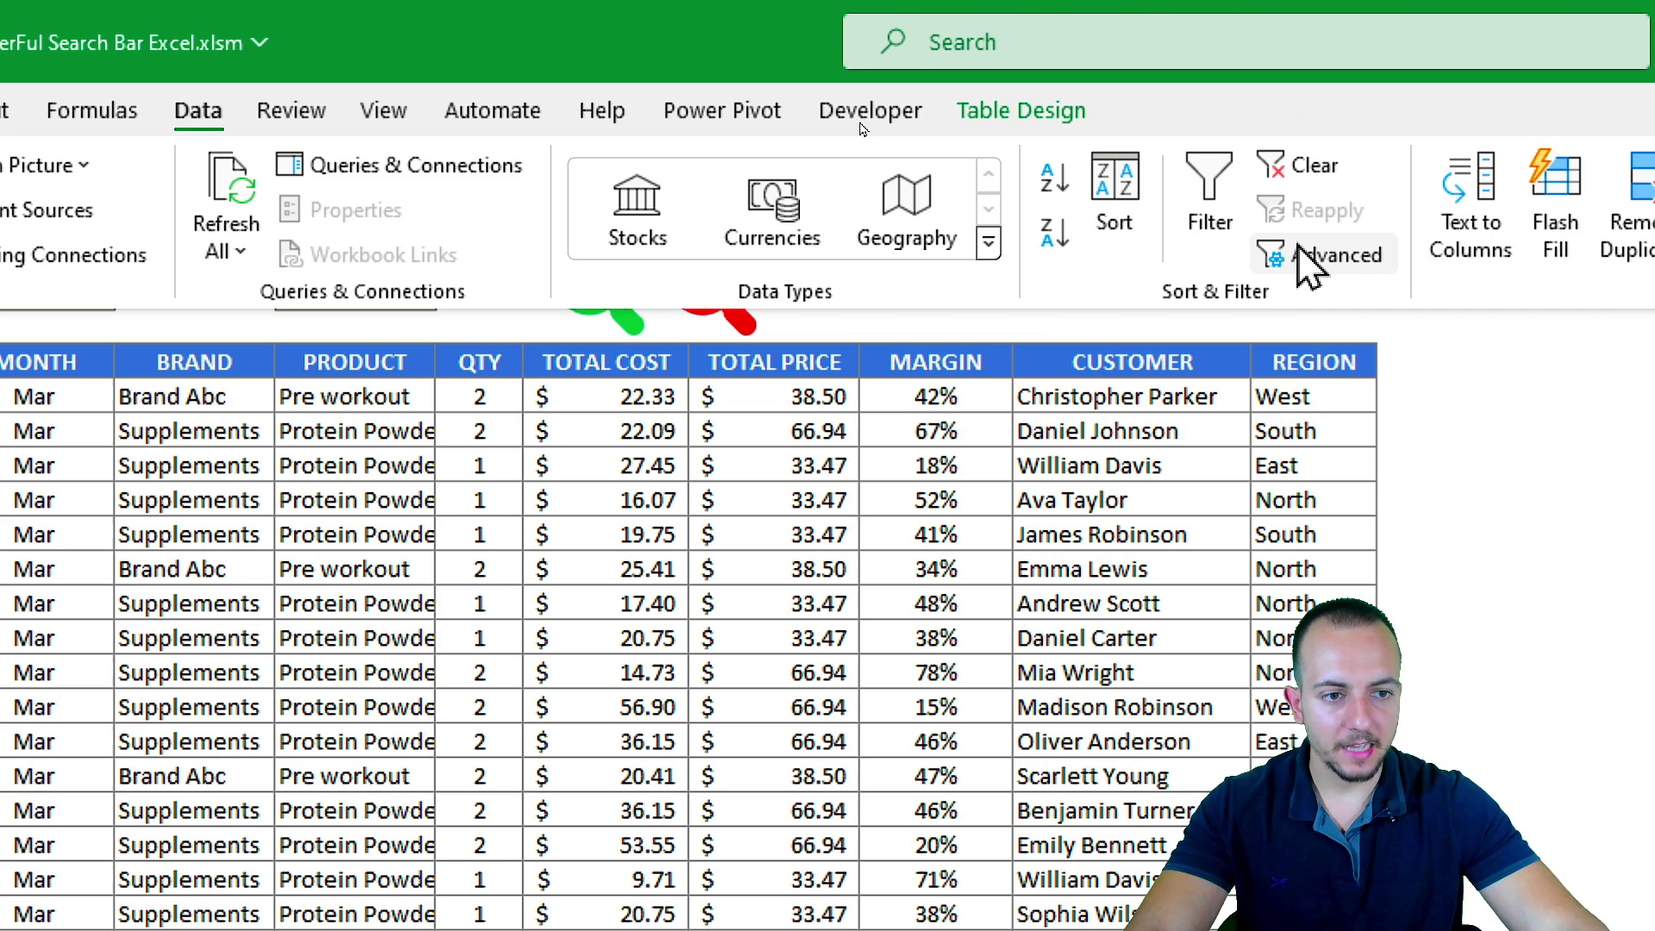
pyautogui.click(1298, 252)
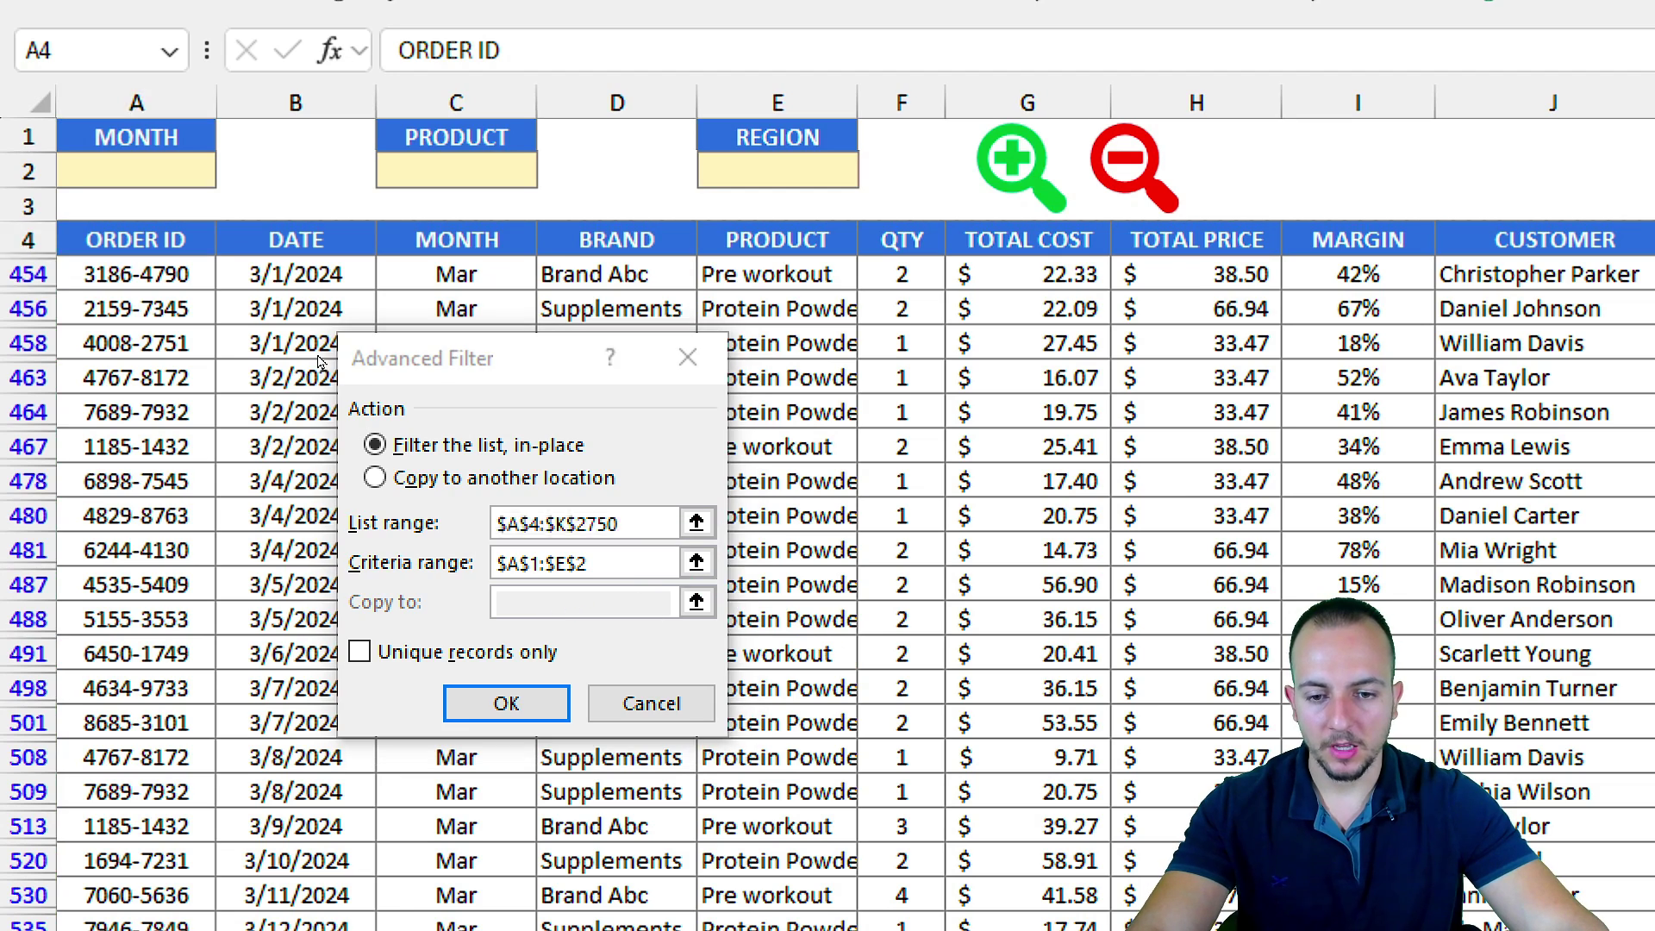
pyautogui.click(697, 562)
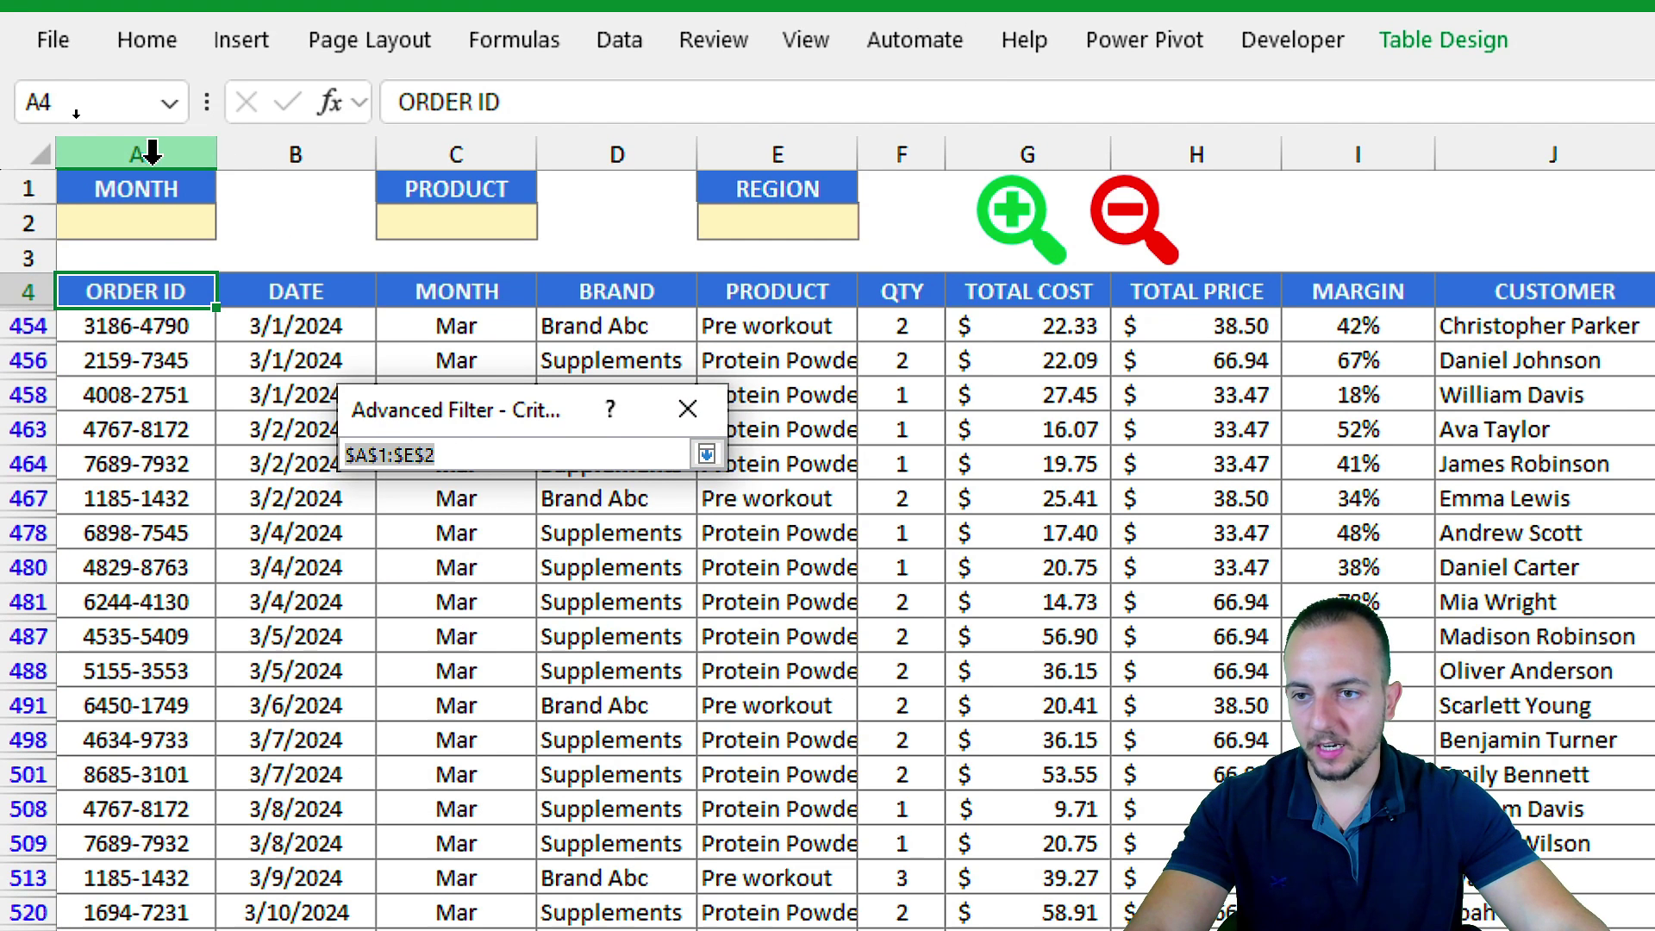
pyautogui.moveTo(138, 137); pyautogui.dragTo(765, 213)
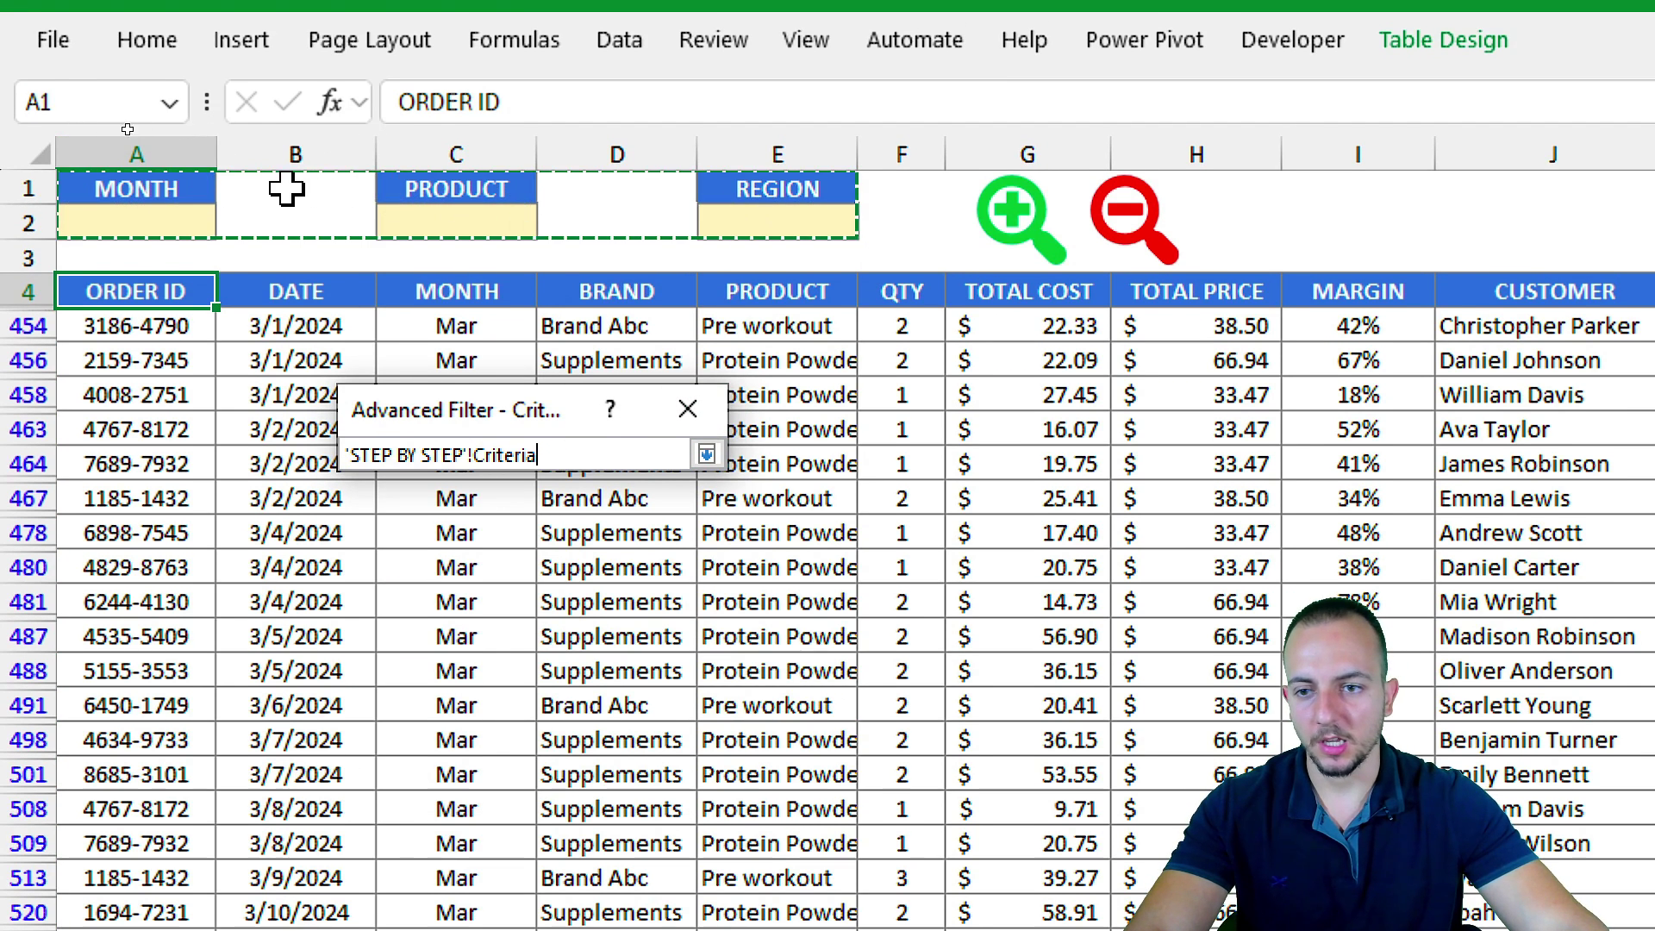
pyautogui.click(706, 454)
pyautogui.click(506, 757)
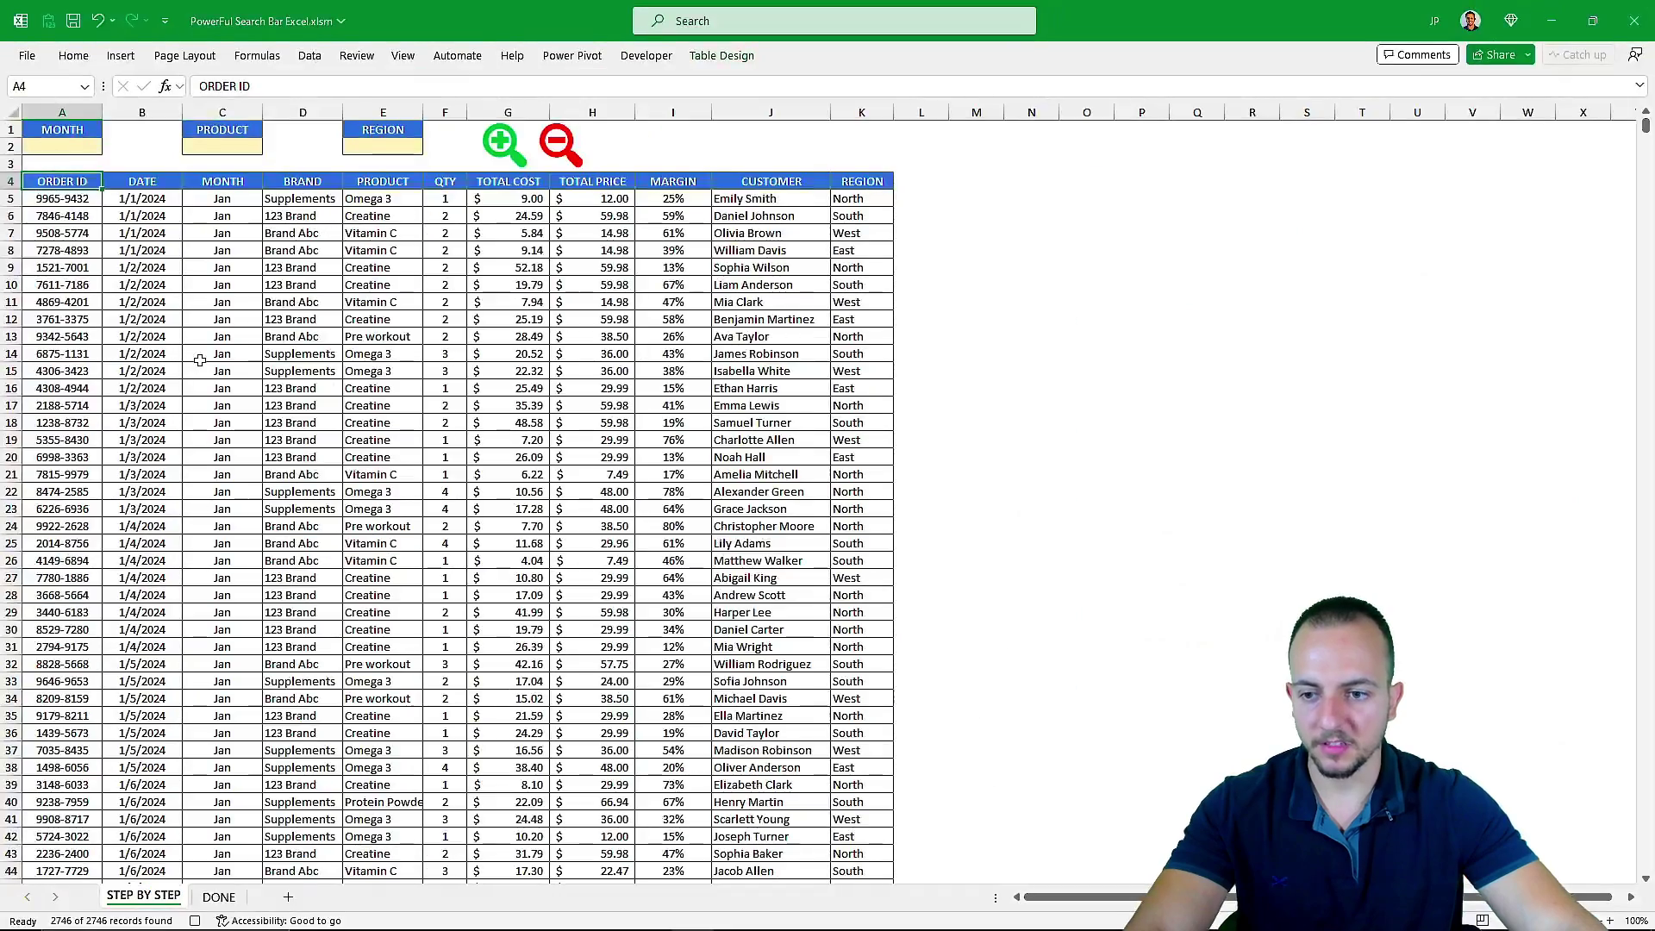
# Step: Check the order rows in the unfiltered table and stop recording the CLEAR macro
pyautogui.scroll(-10, 199, 361)
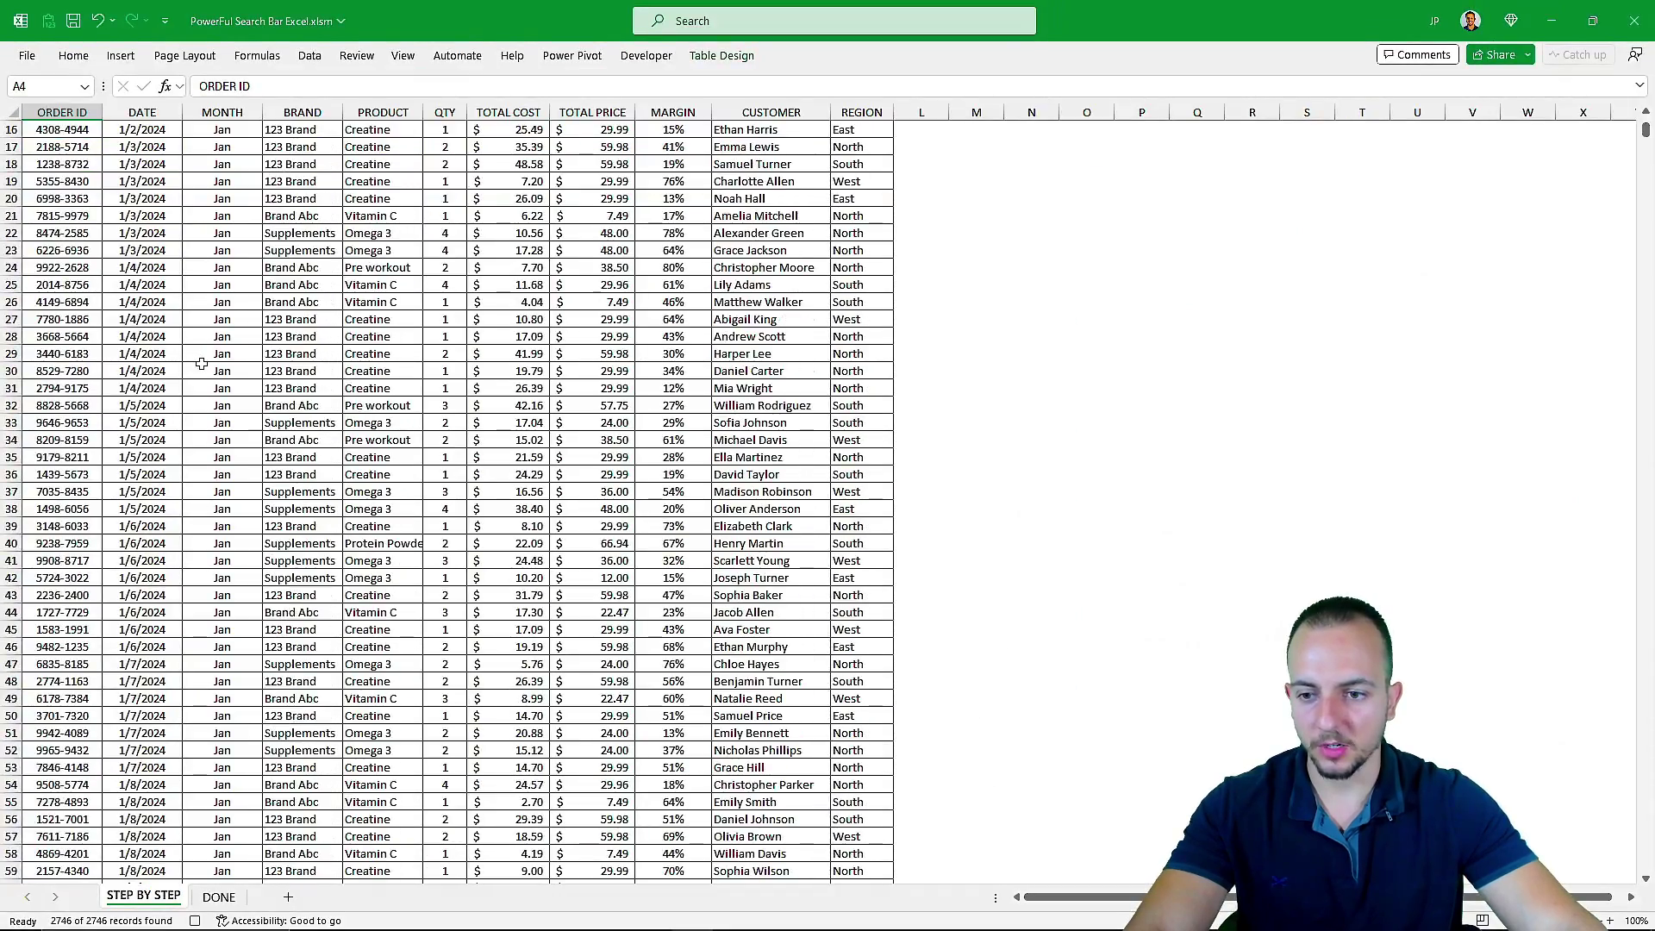
pyautogui.scroll(9, 210, 336)
pyautogui.scroll(1, 210, 336)
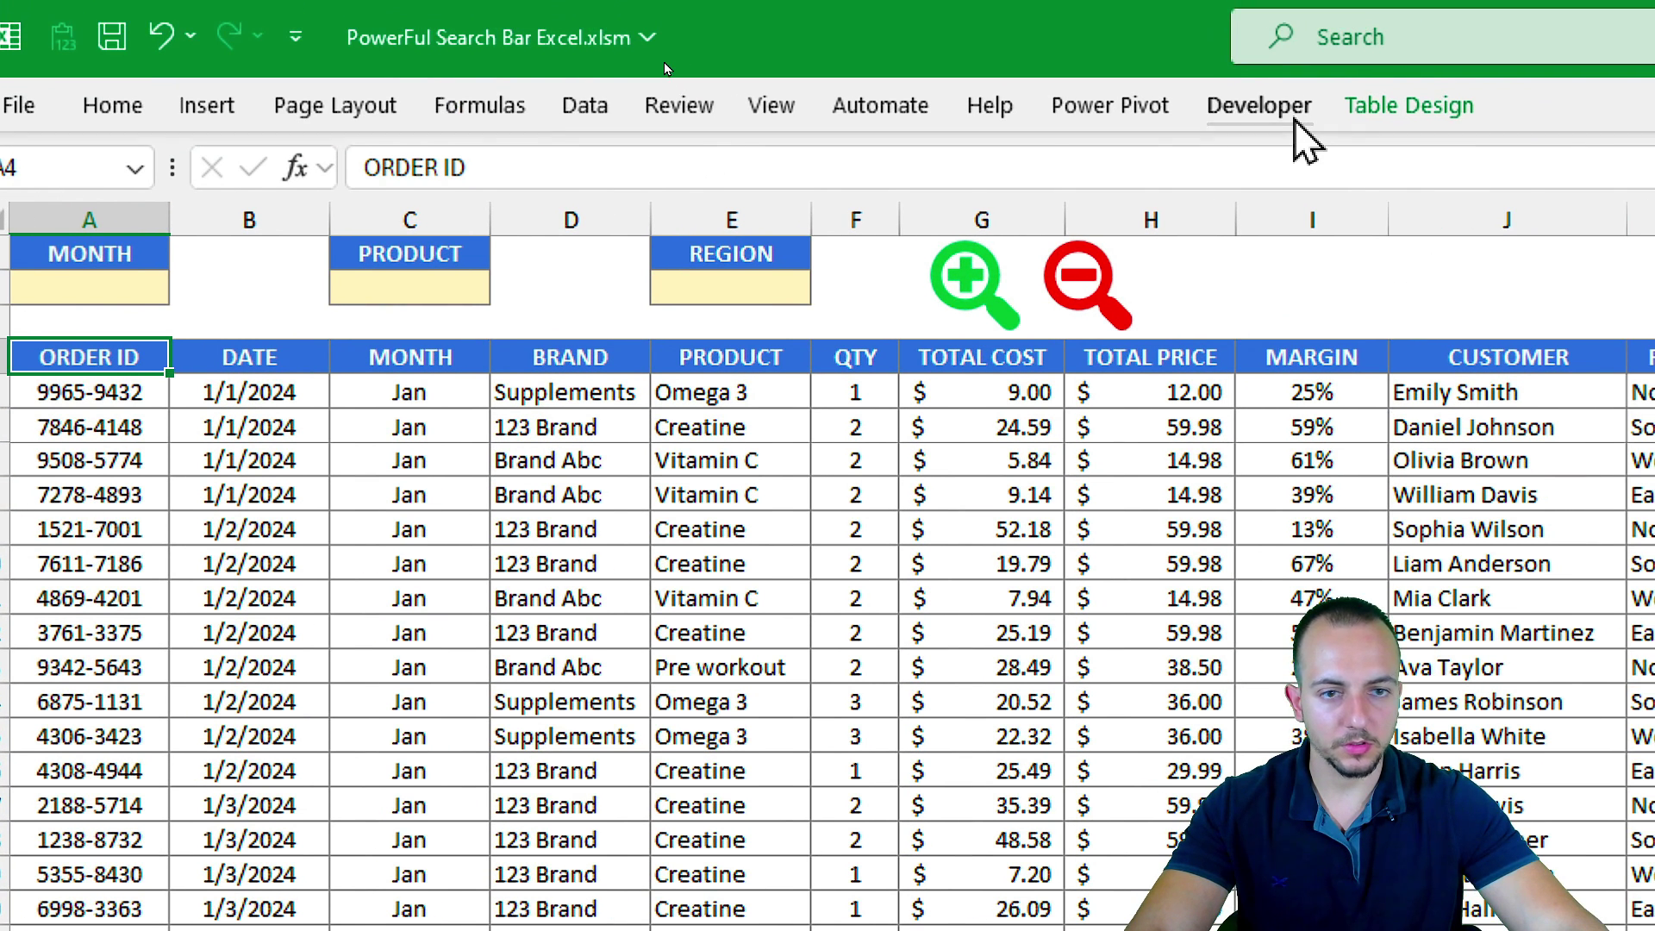
pyautogui.click(1258, 105)
pyautogui.click(231, 164)
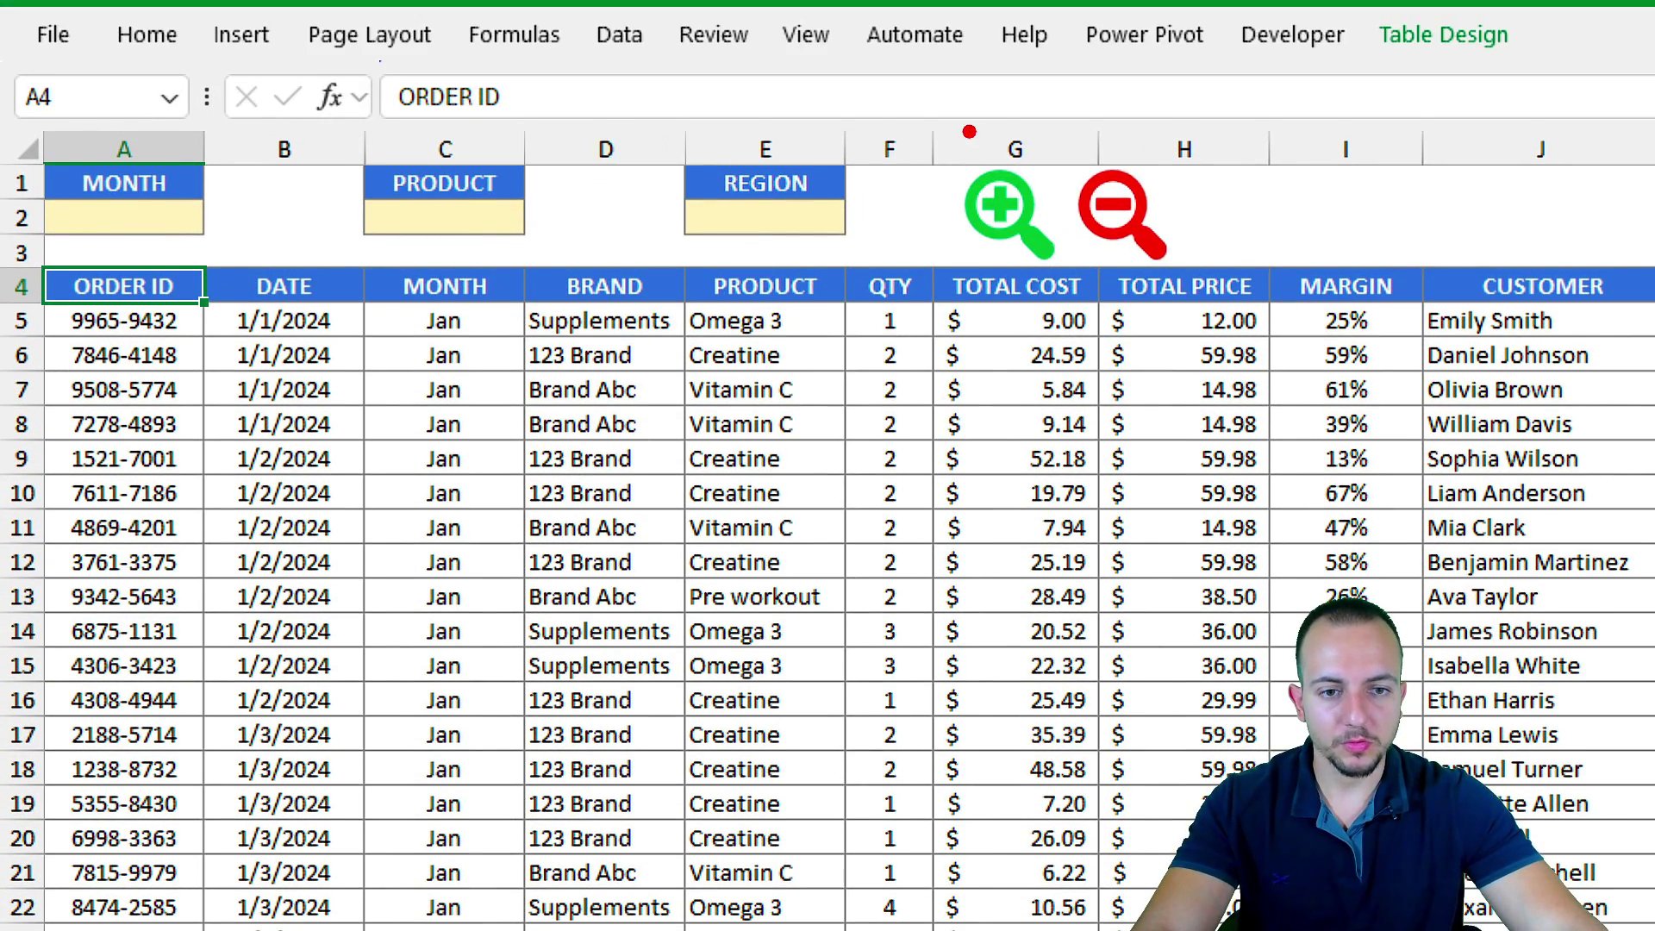
pyautogui.moveTo(944, 129); pyautogui.dragTo(1203, 290)
pyautogui.moveTo(1234, 236); pyautogui.dragTo(1360, 176)
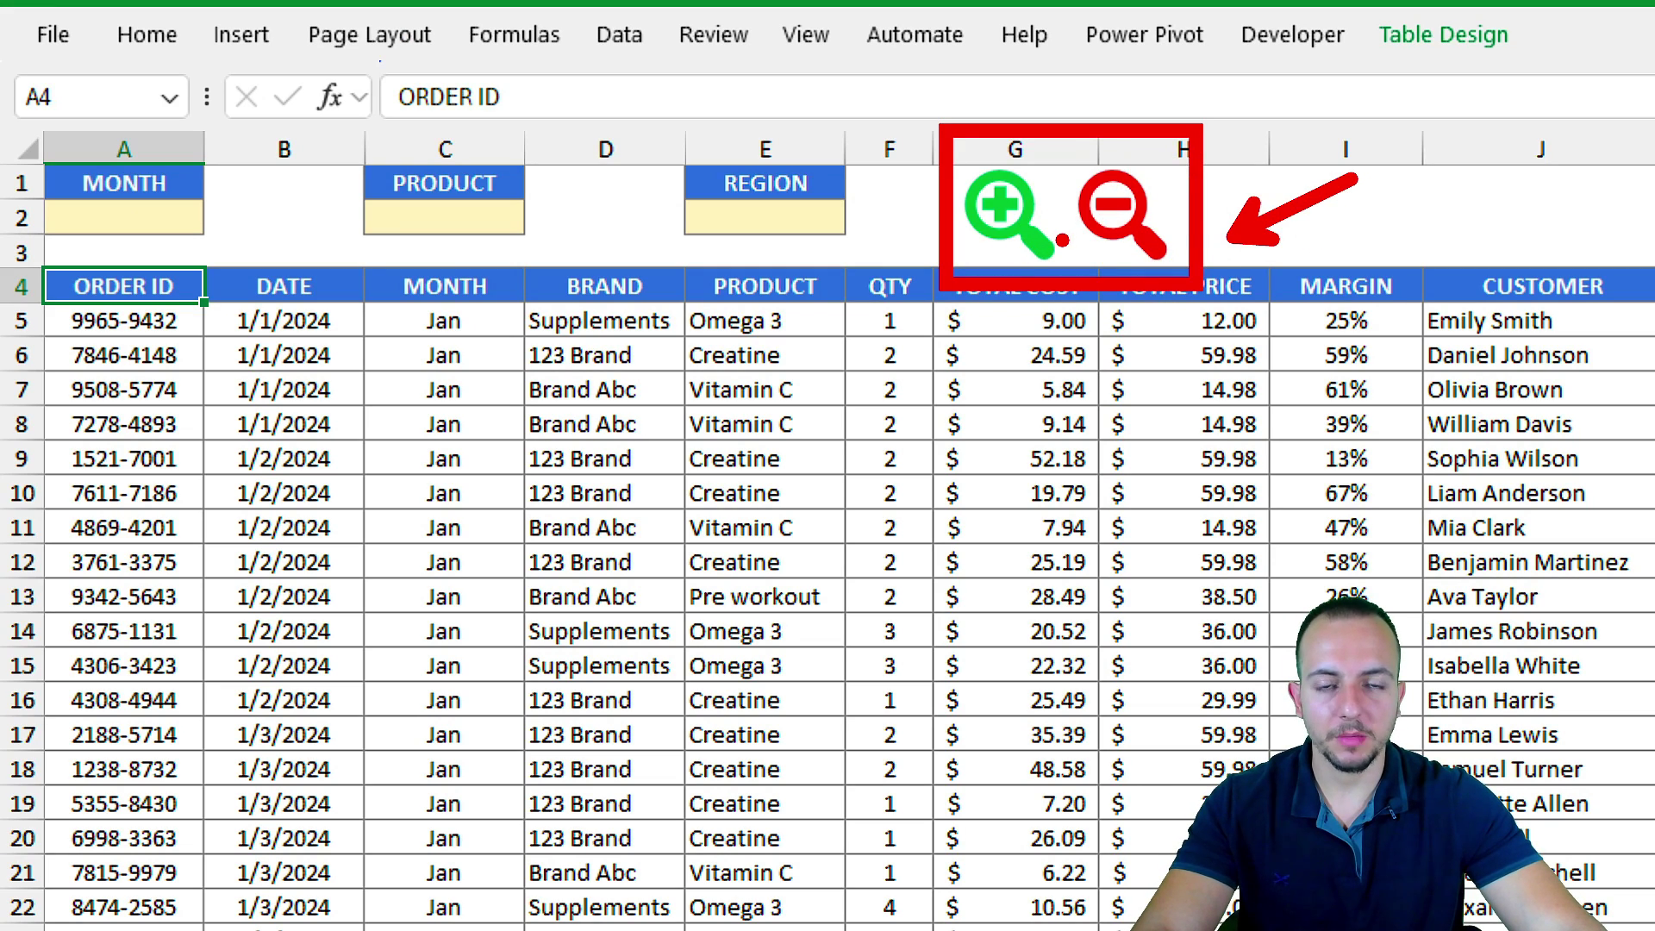
pyautogui.press('Escape')
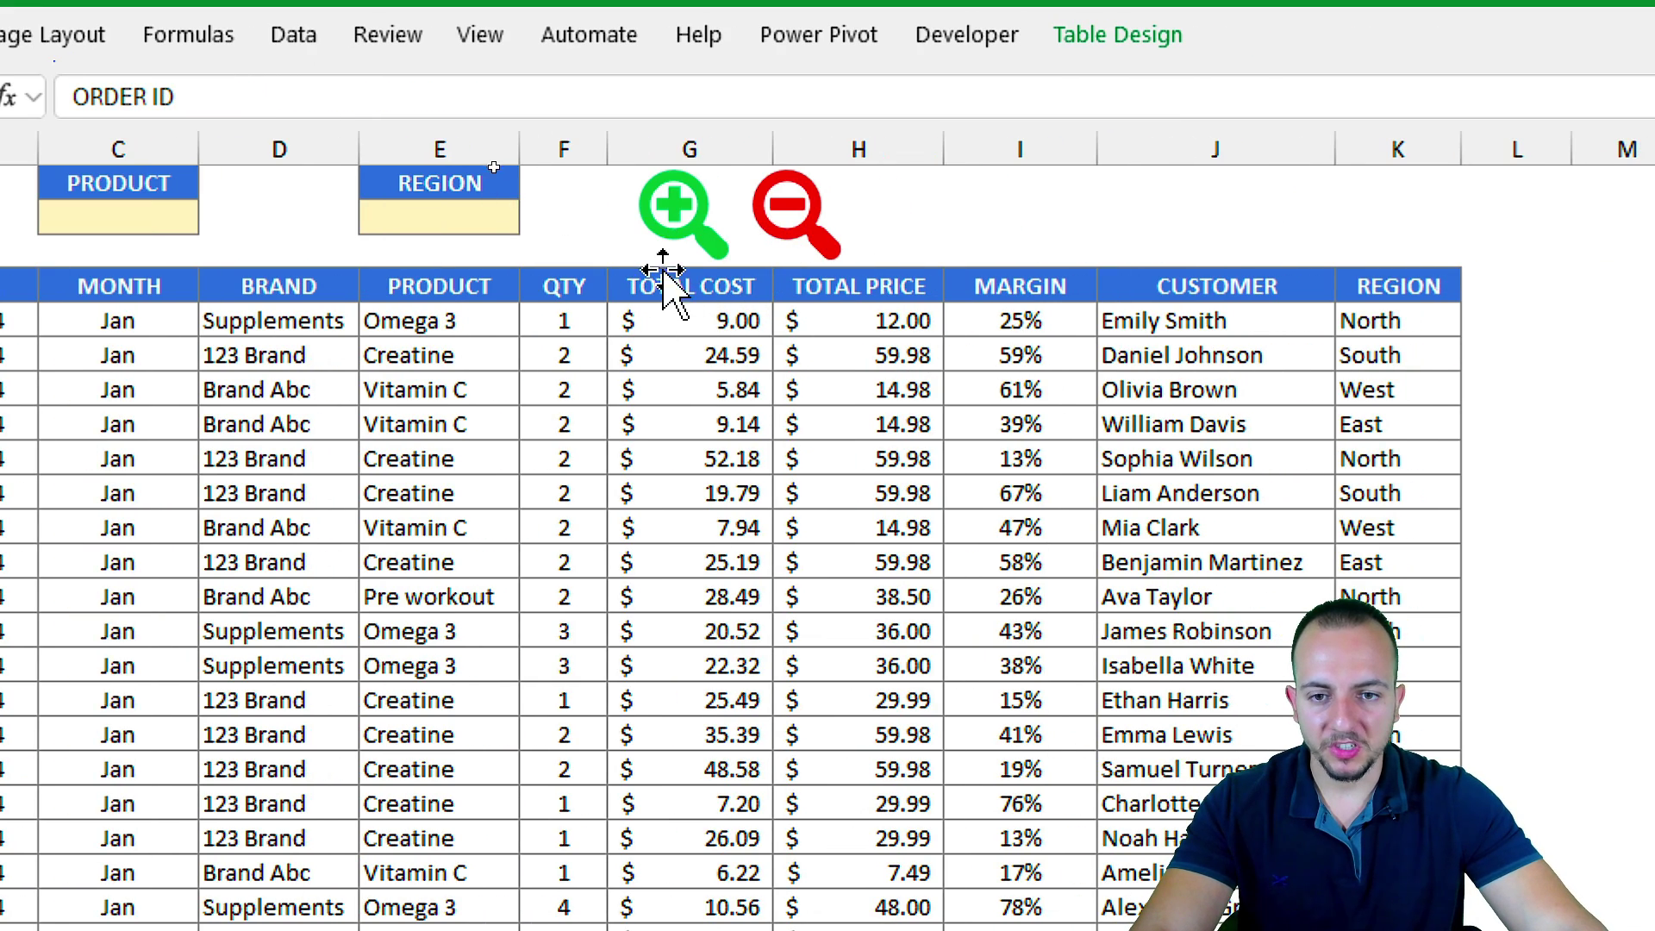
# Step: Assign the SEARCH macro to the green plus magnifier icon
pyautogui.rightClick(690, 216)
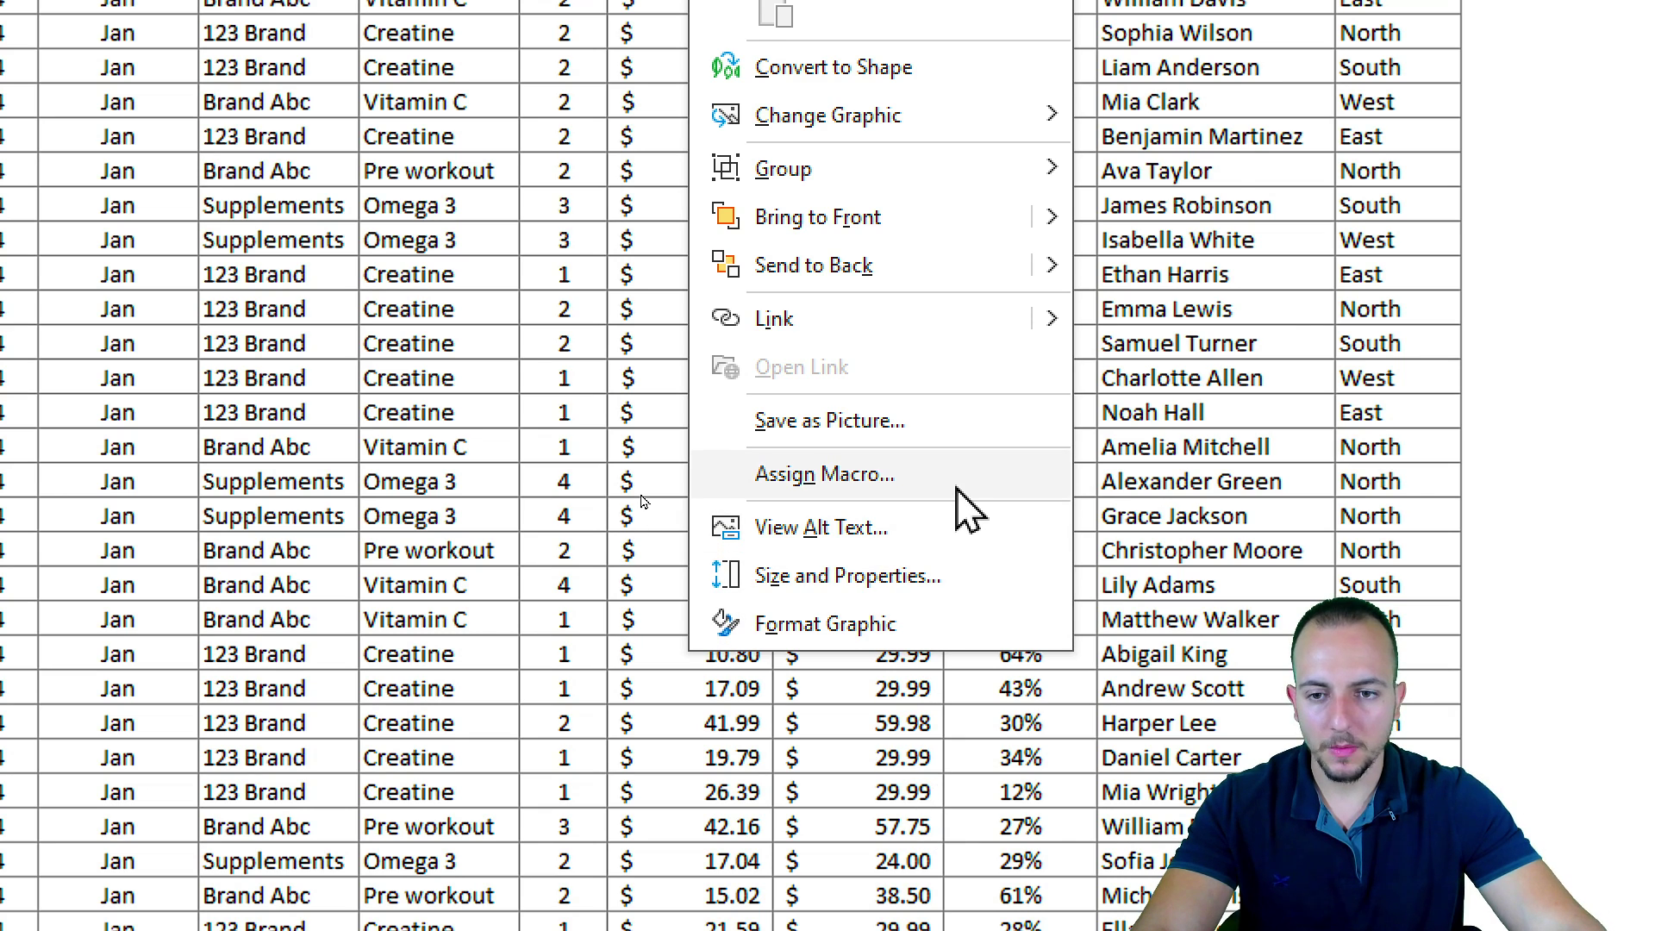
pyautogui.click(959, 488)
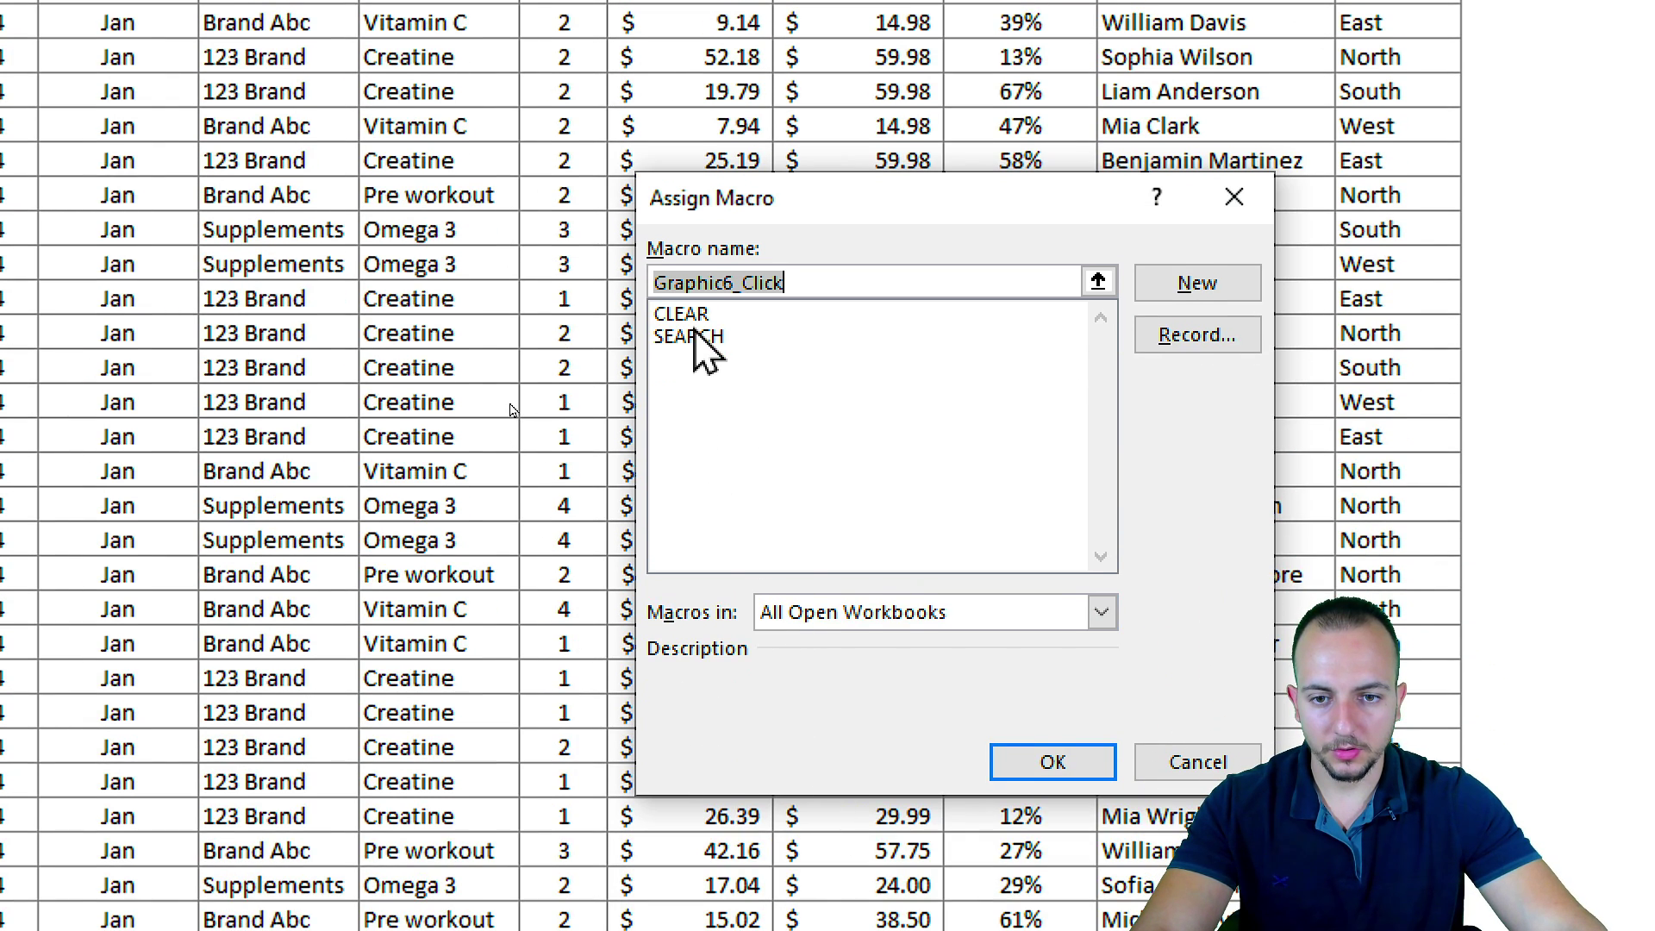
pyautogui.click(696, 339)
pyautogui.click(1010, 756)
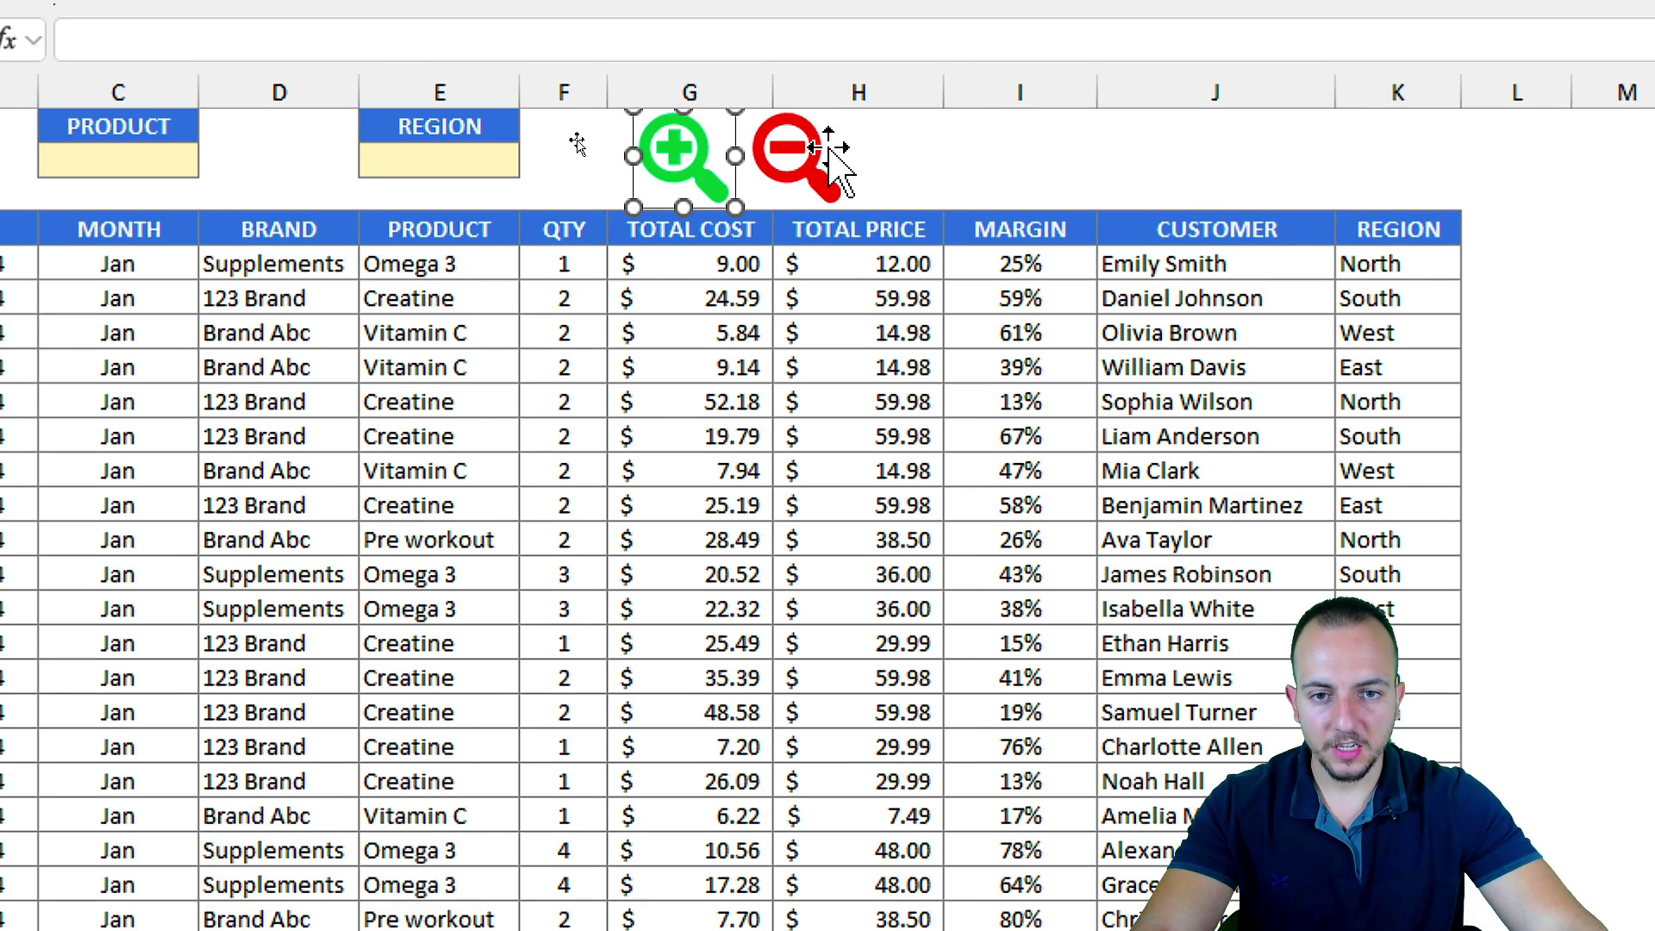
# Step: Assign the CLEAR macro to the red minus magnifier icon and return to the worksheet cells
pyautogui.rightClick(826, 155)
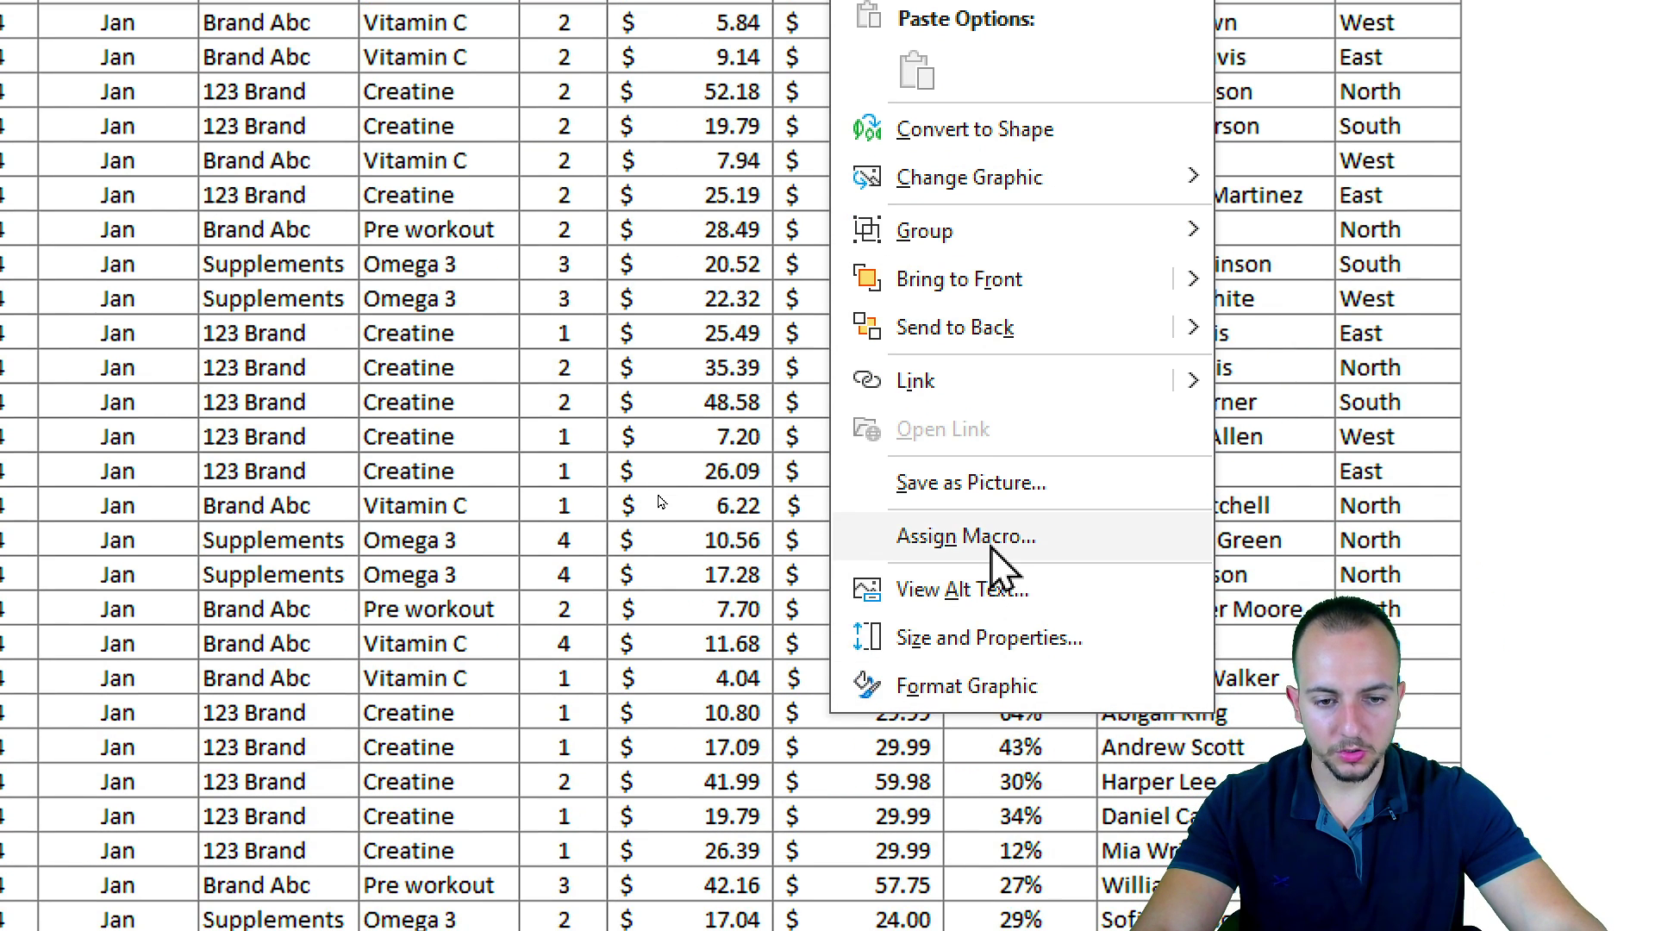
pyautogui.click(990, 846)
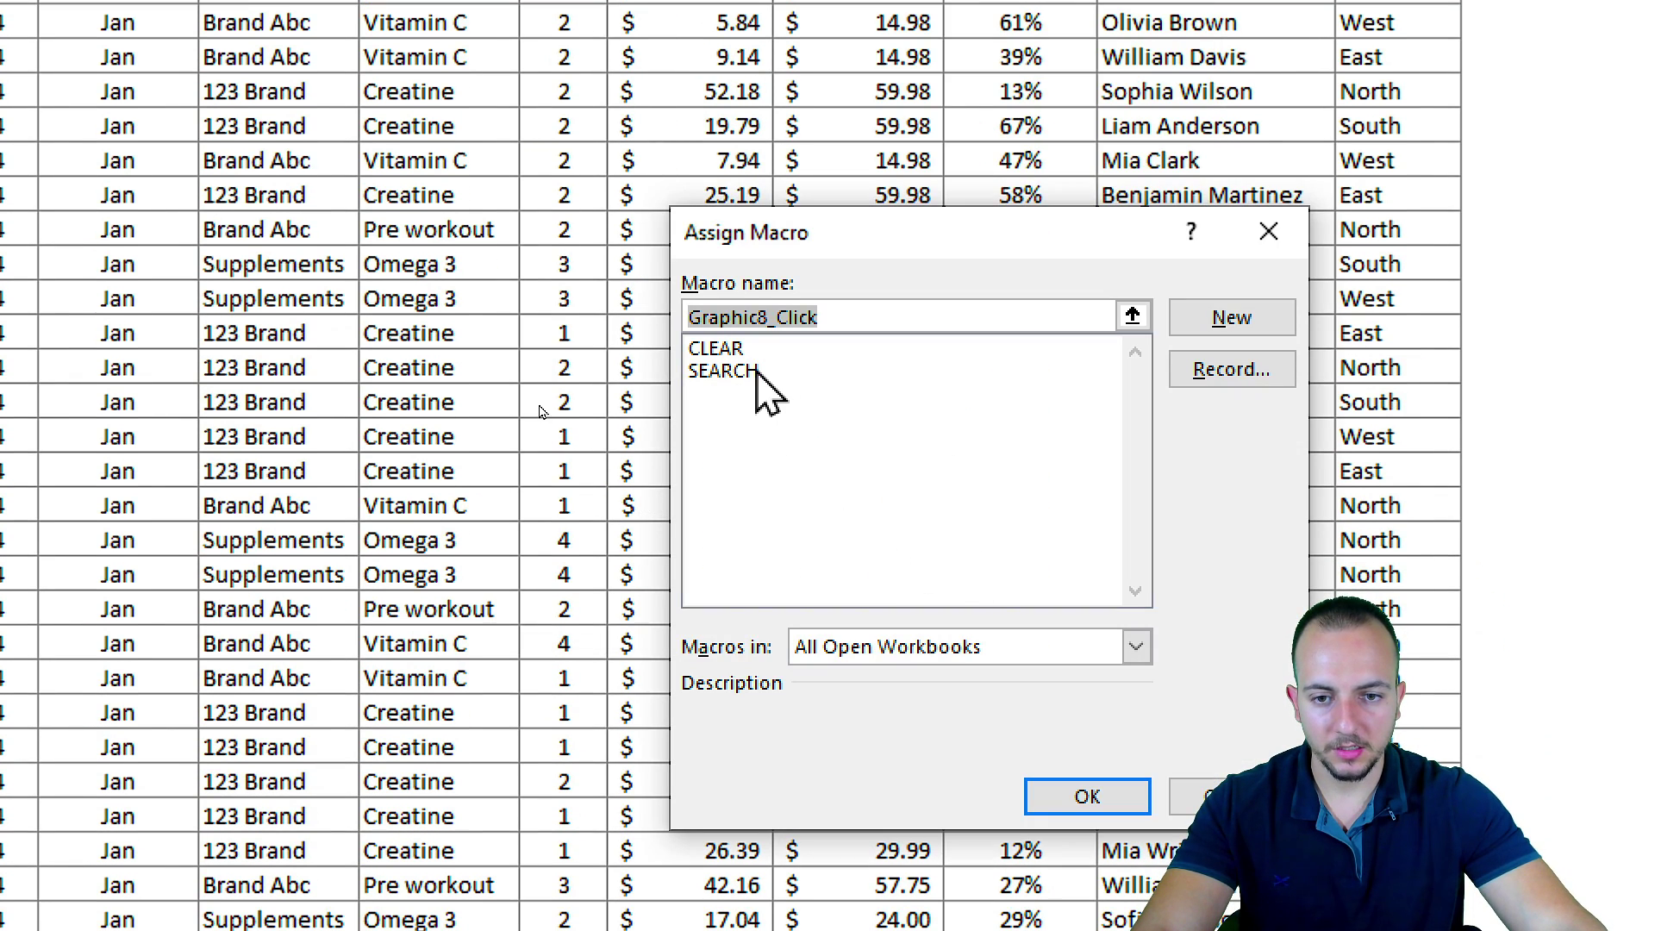
pyautogui.click(729, 350)
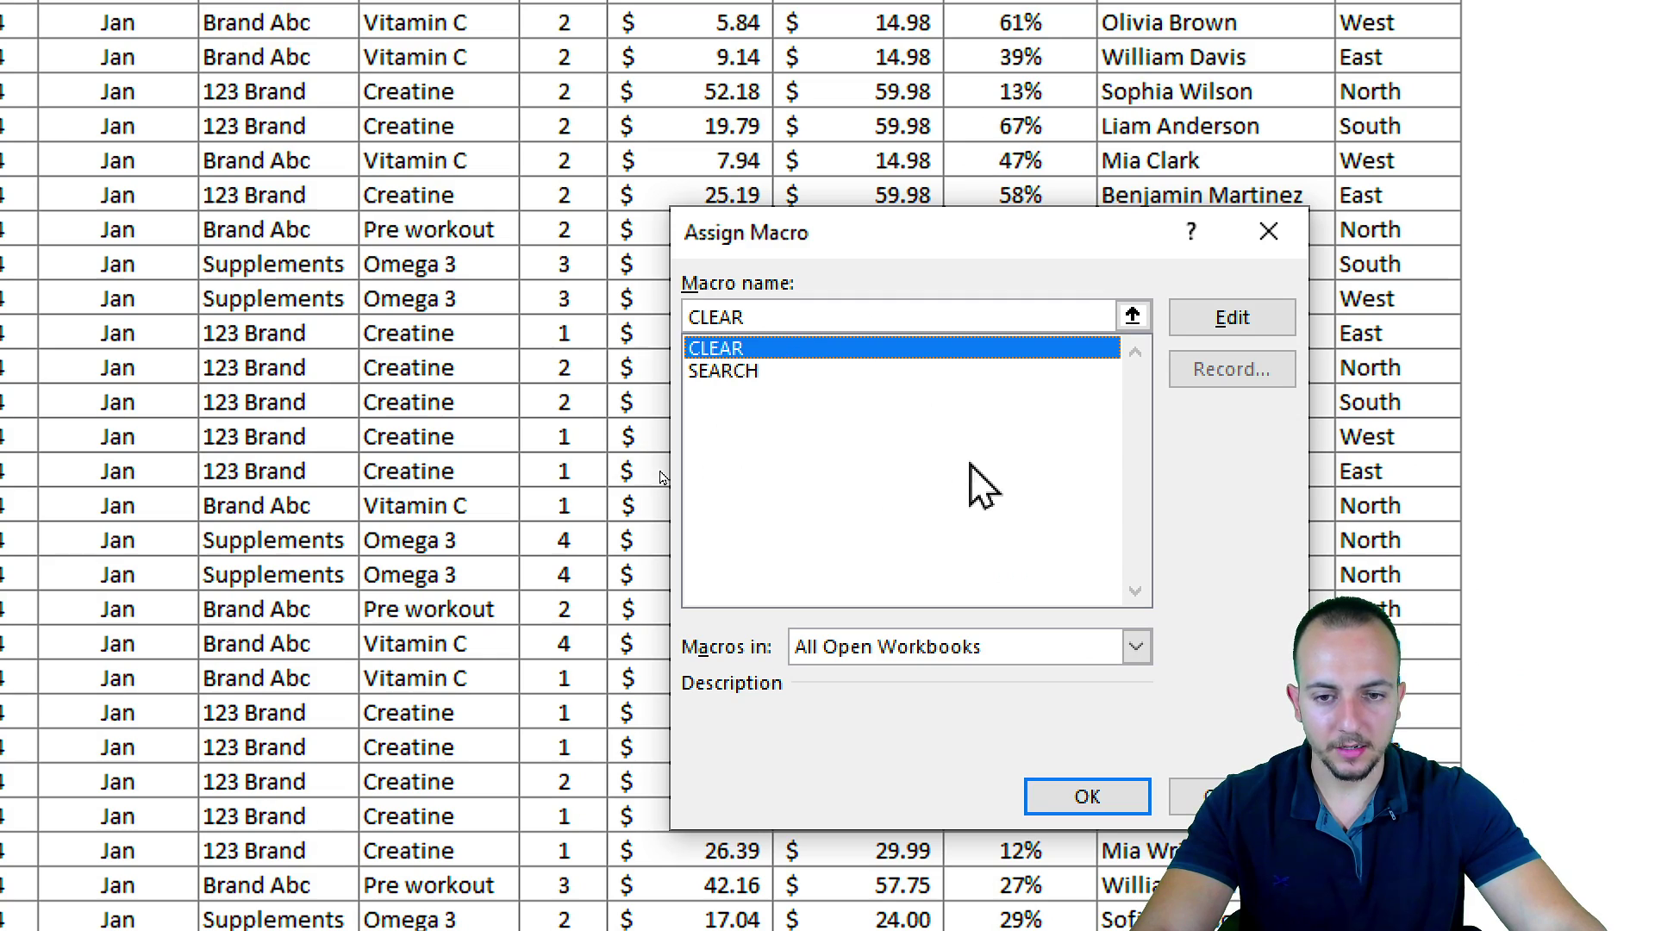
pyautogui.click(1086, 795)
pyautogui.click(112, 399)
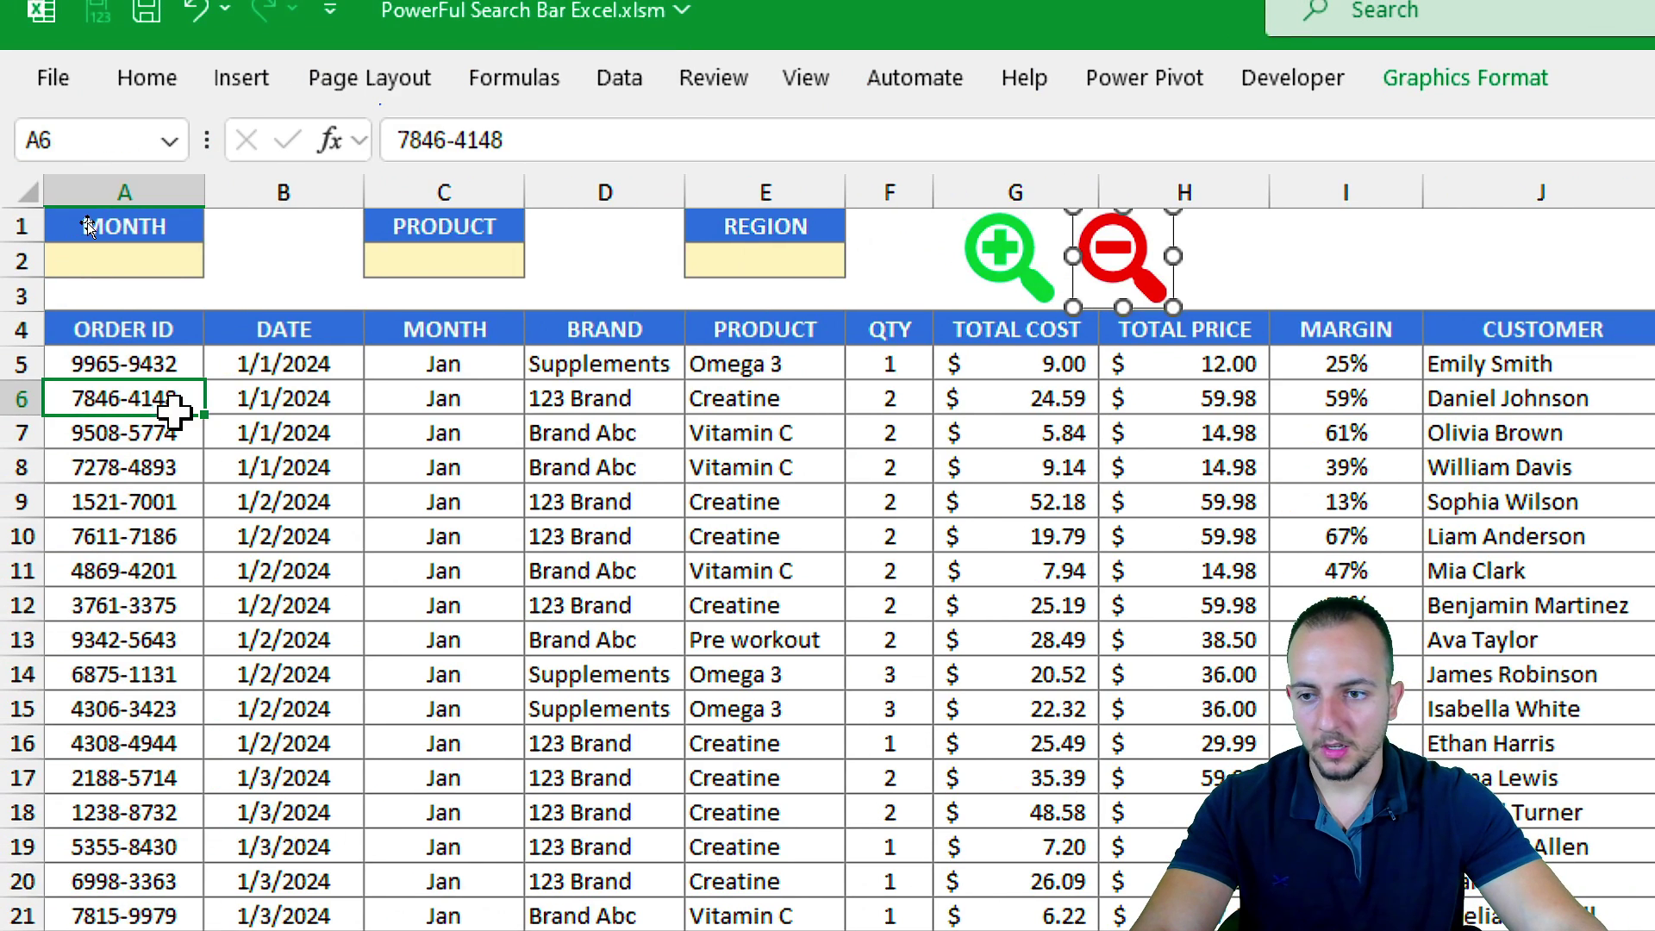
# Step: Enter JAN as the month criterion in A2, VITAMIN C as the product in C2 and NORTH as the region in E2
pyautogui.click(168, 262)
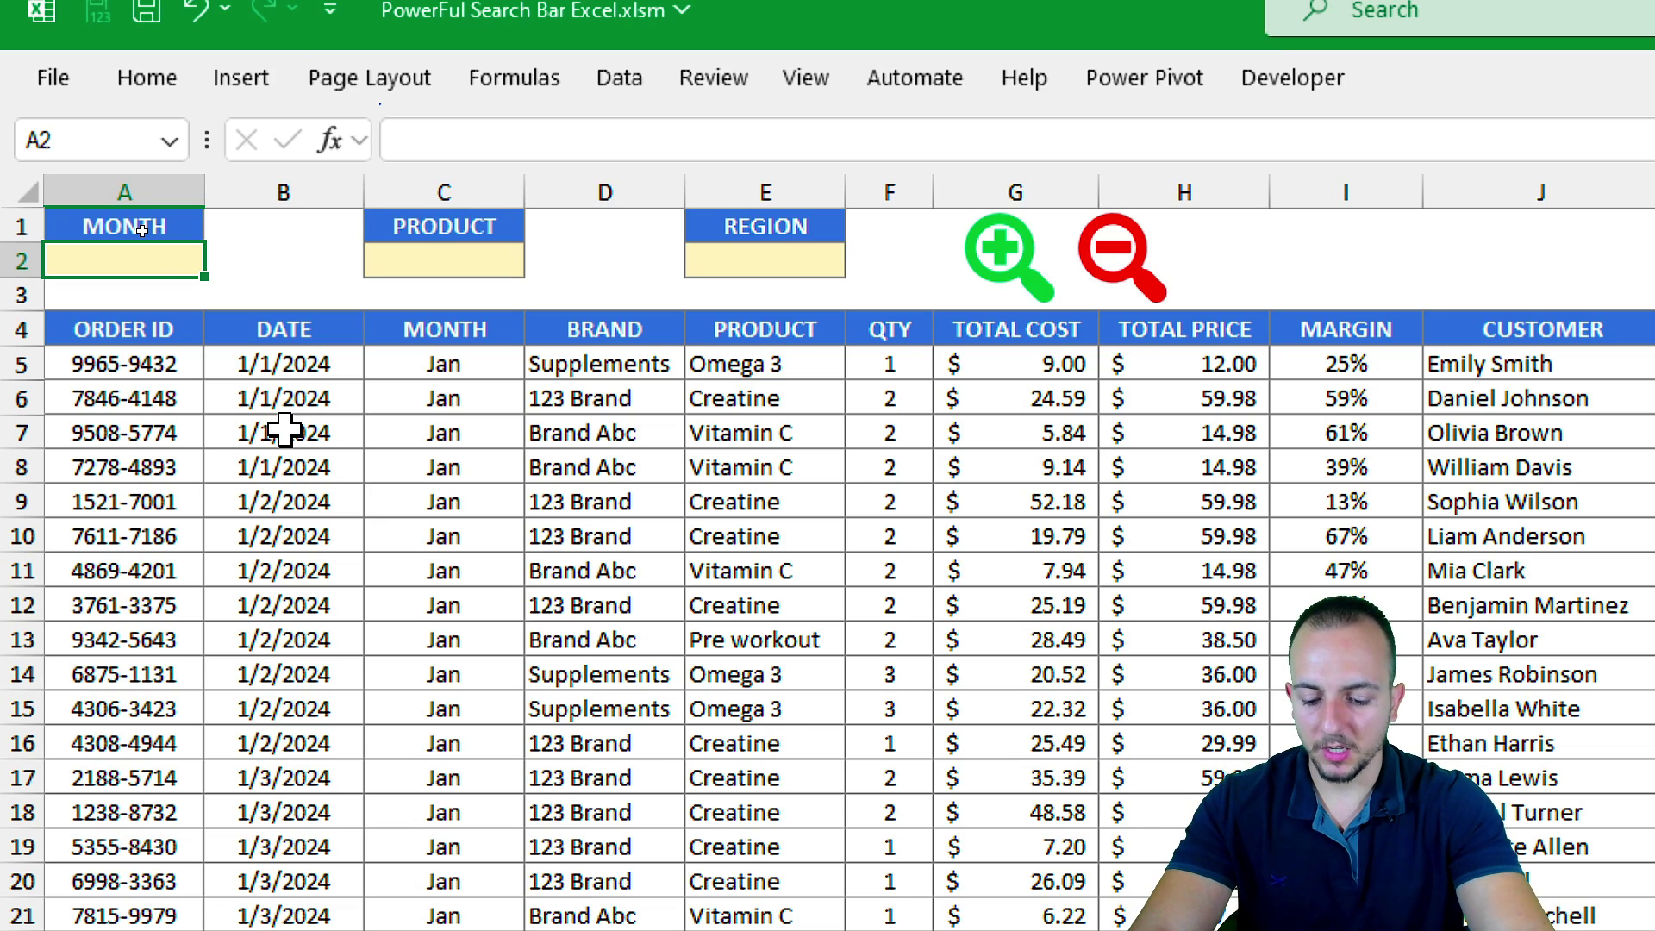
pyautogui.write('JAN')
pyautogui.press('Tab')
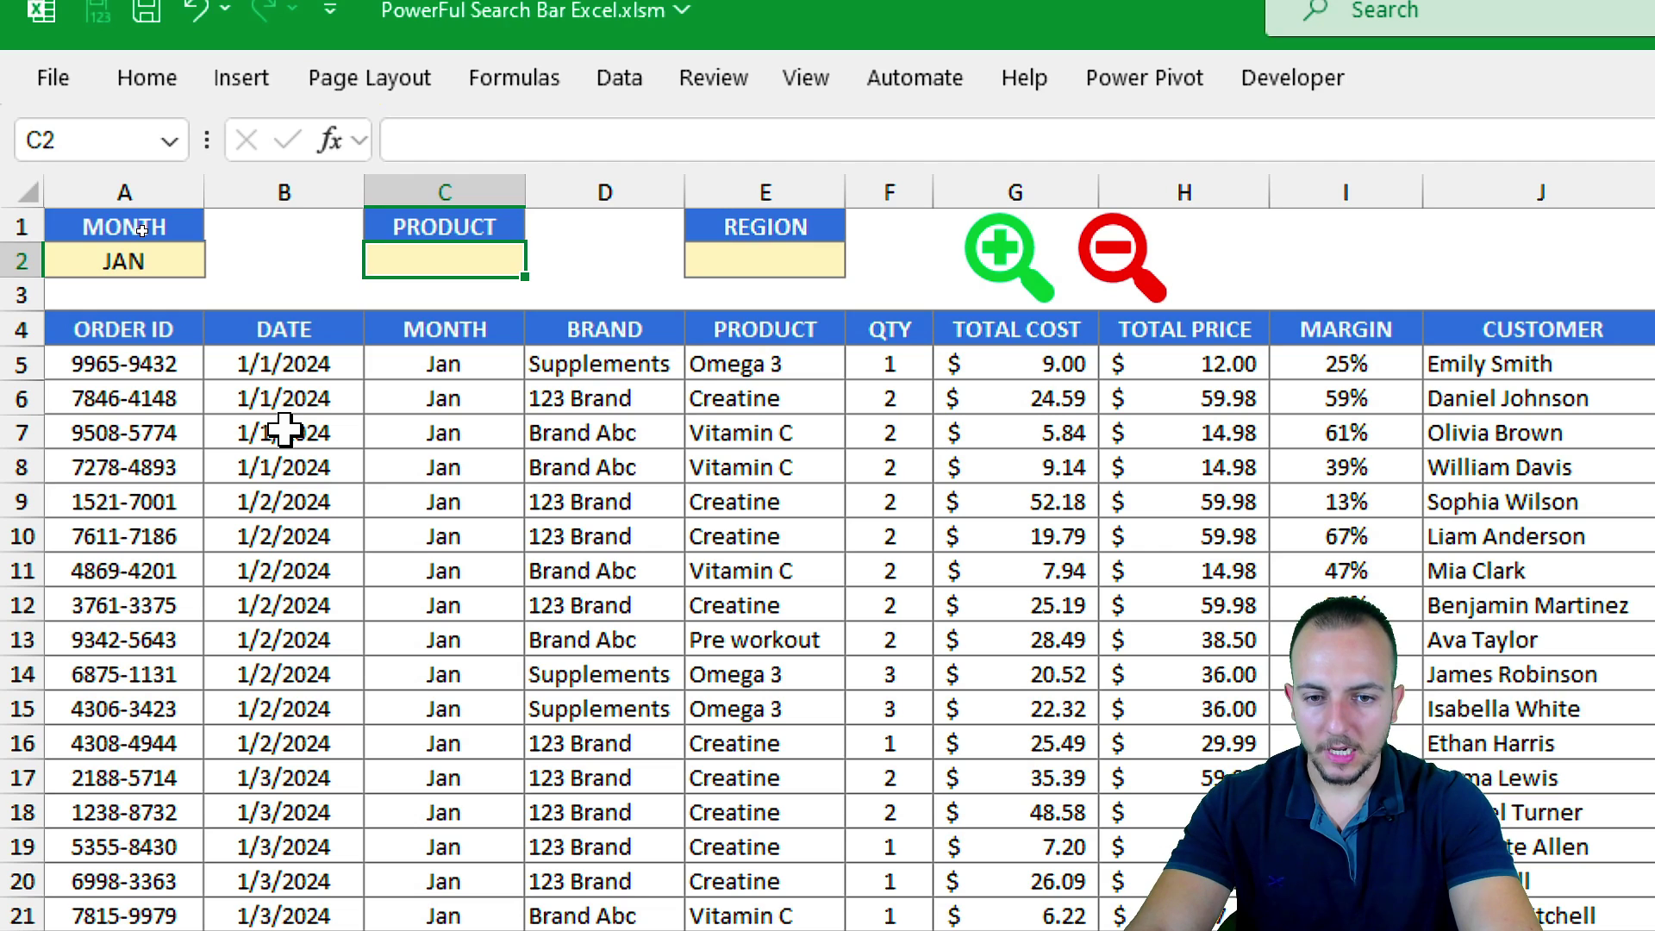
pyautogui.write('VITAMIN C')
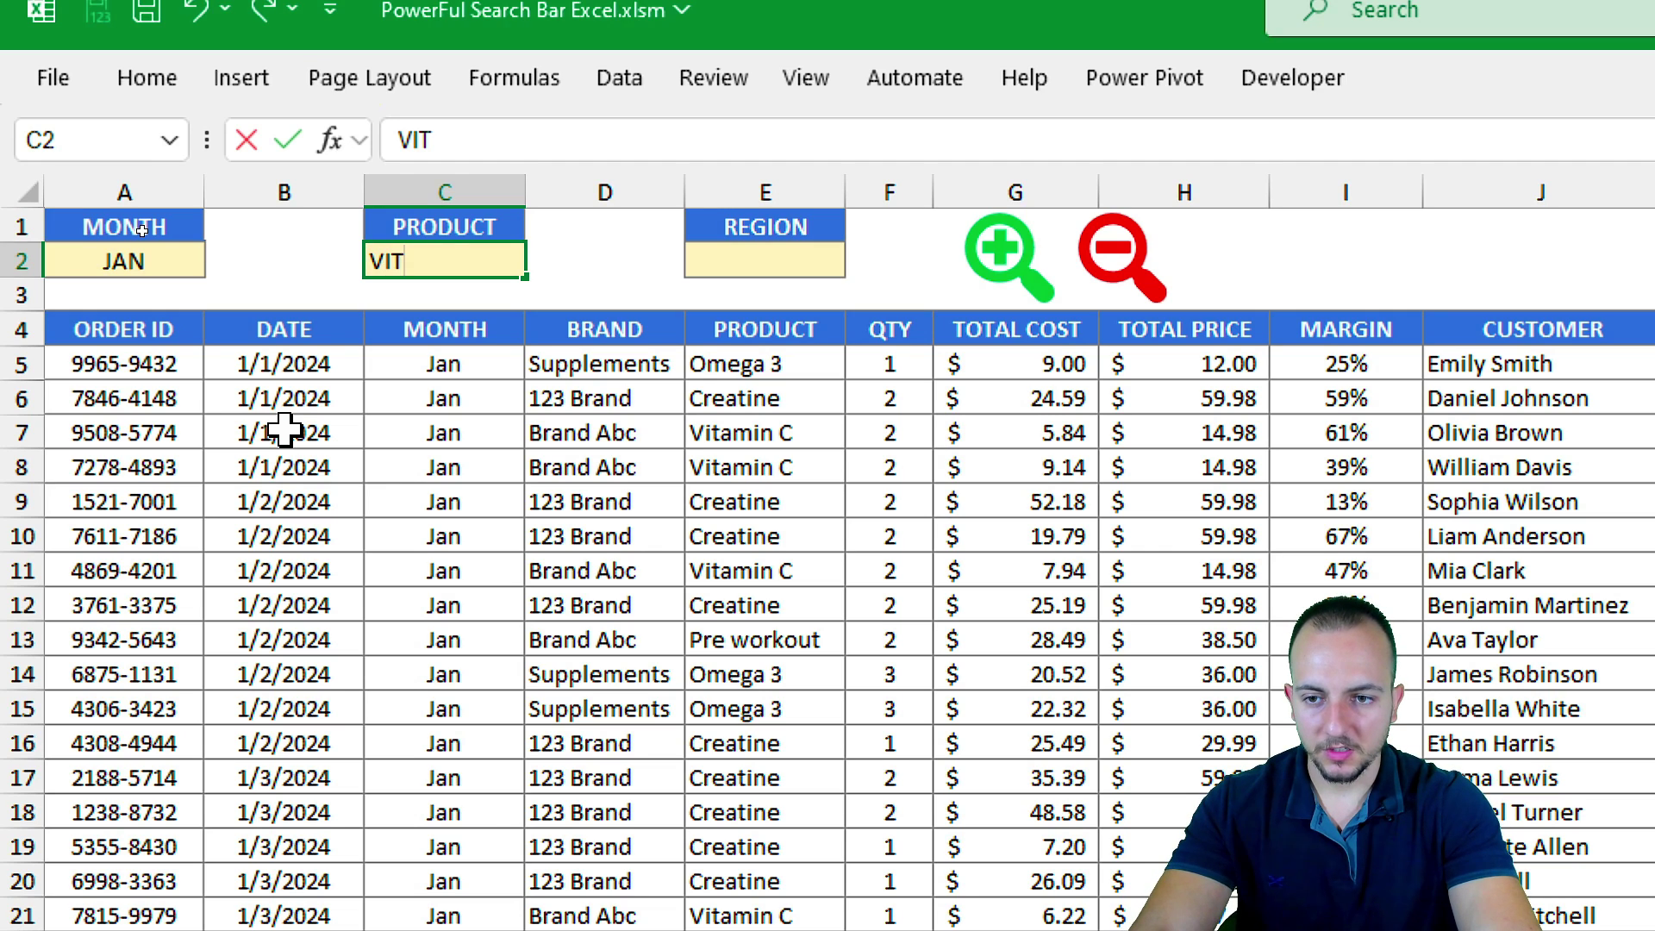
pyautogui.press('Tab')
pyautogui.press('Tab')
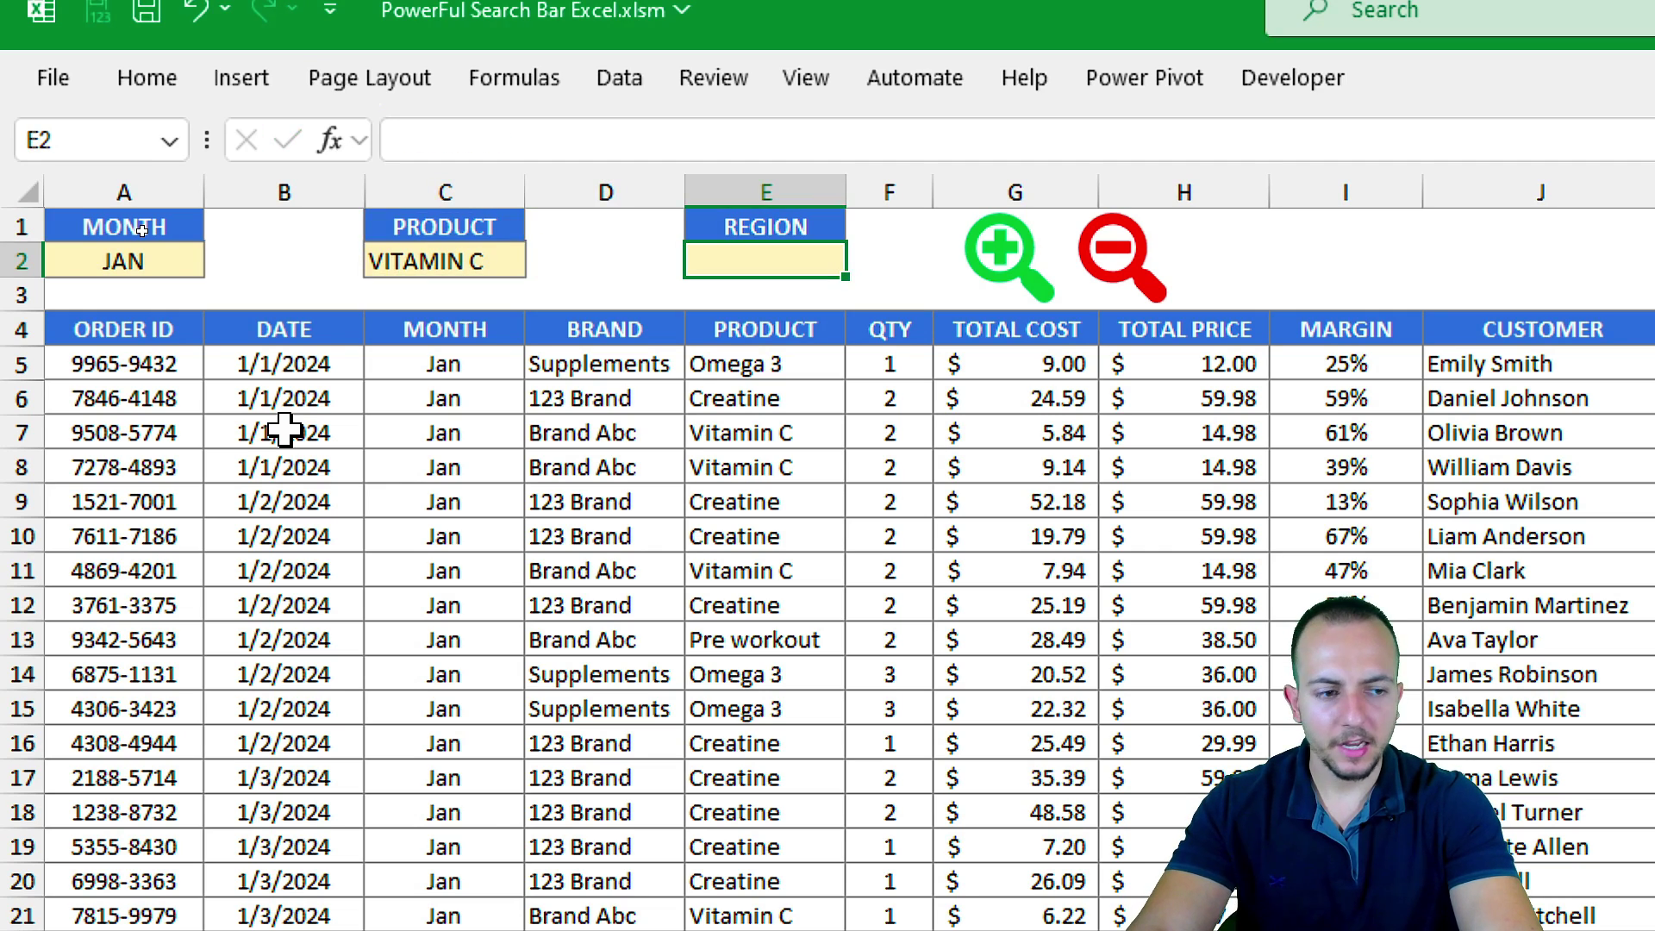
pyautogui.write('NORTH')
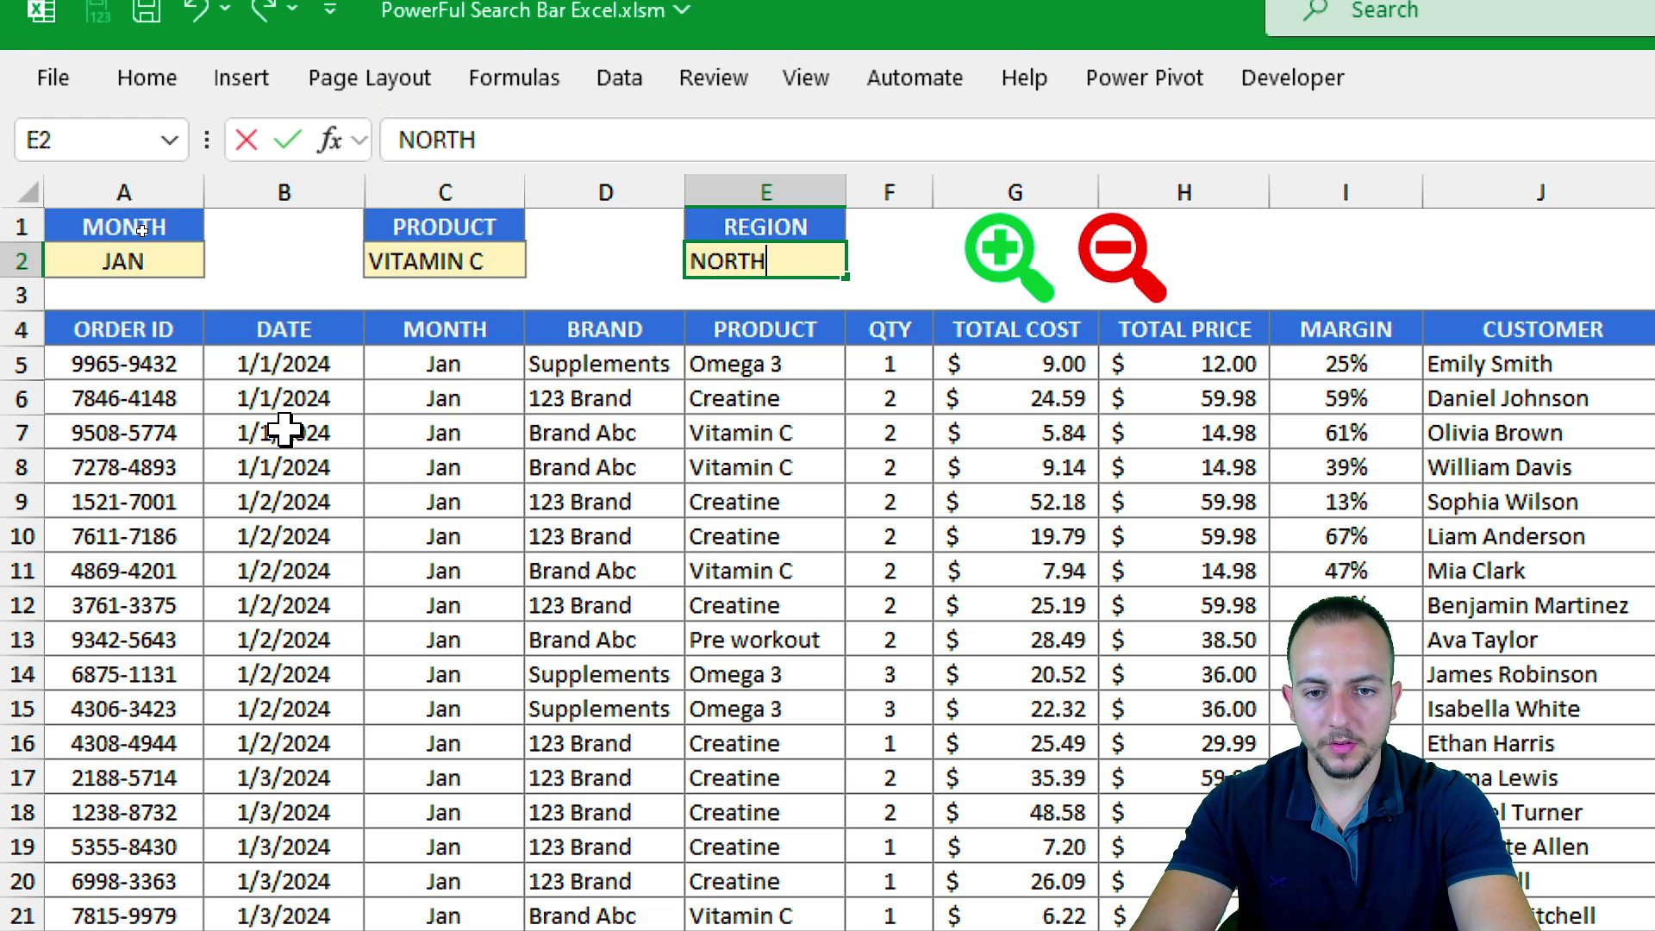
pyautogui.press('Return')
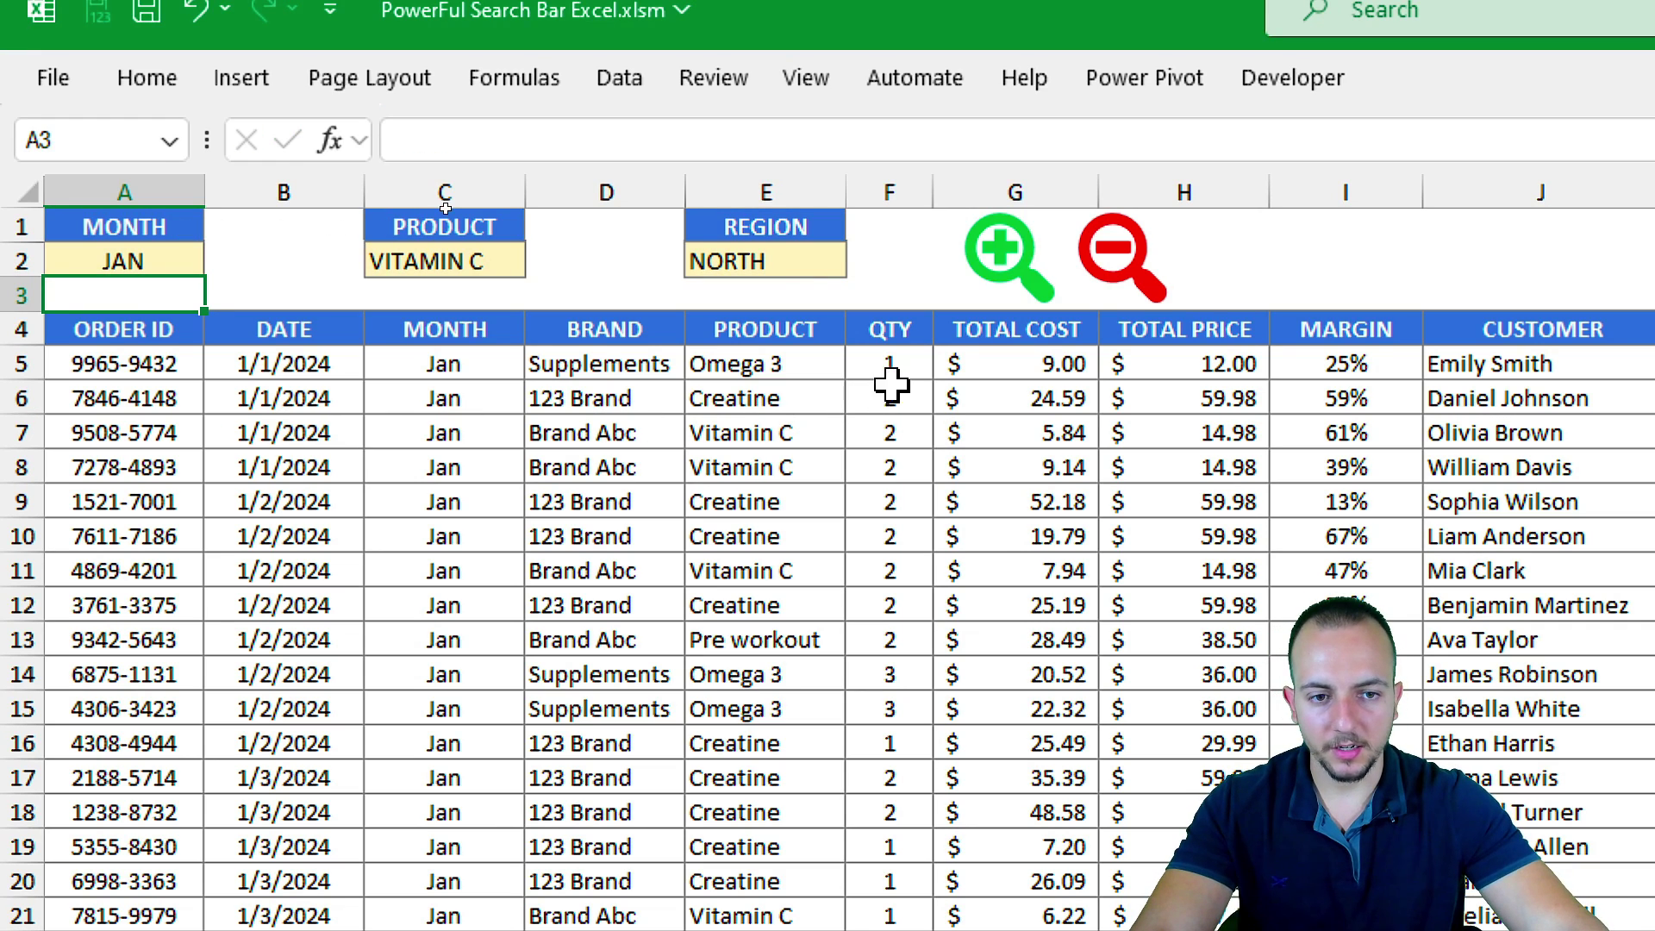
# Step: Test both icons: filter the order table with the green magnifier and reset the criteria and filter with the red one
pyautogui.click(1005, 251)
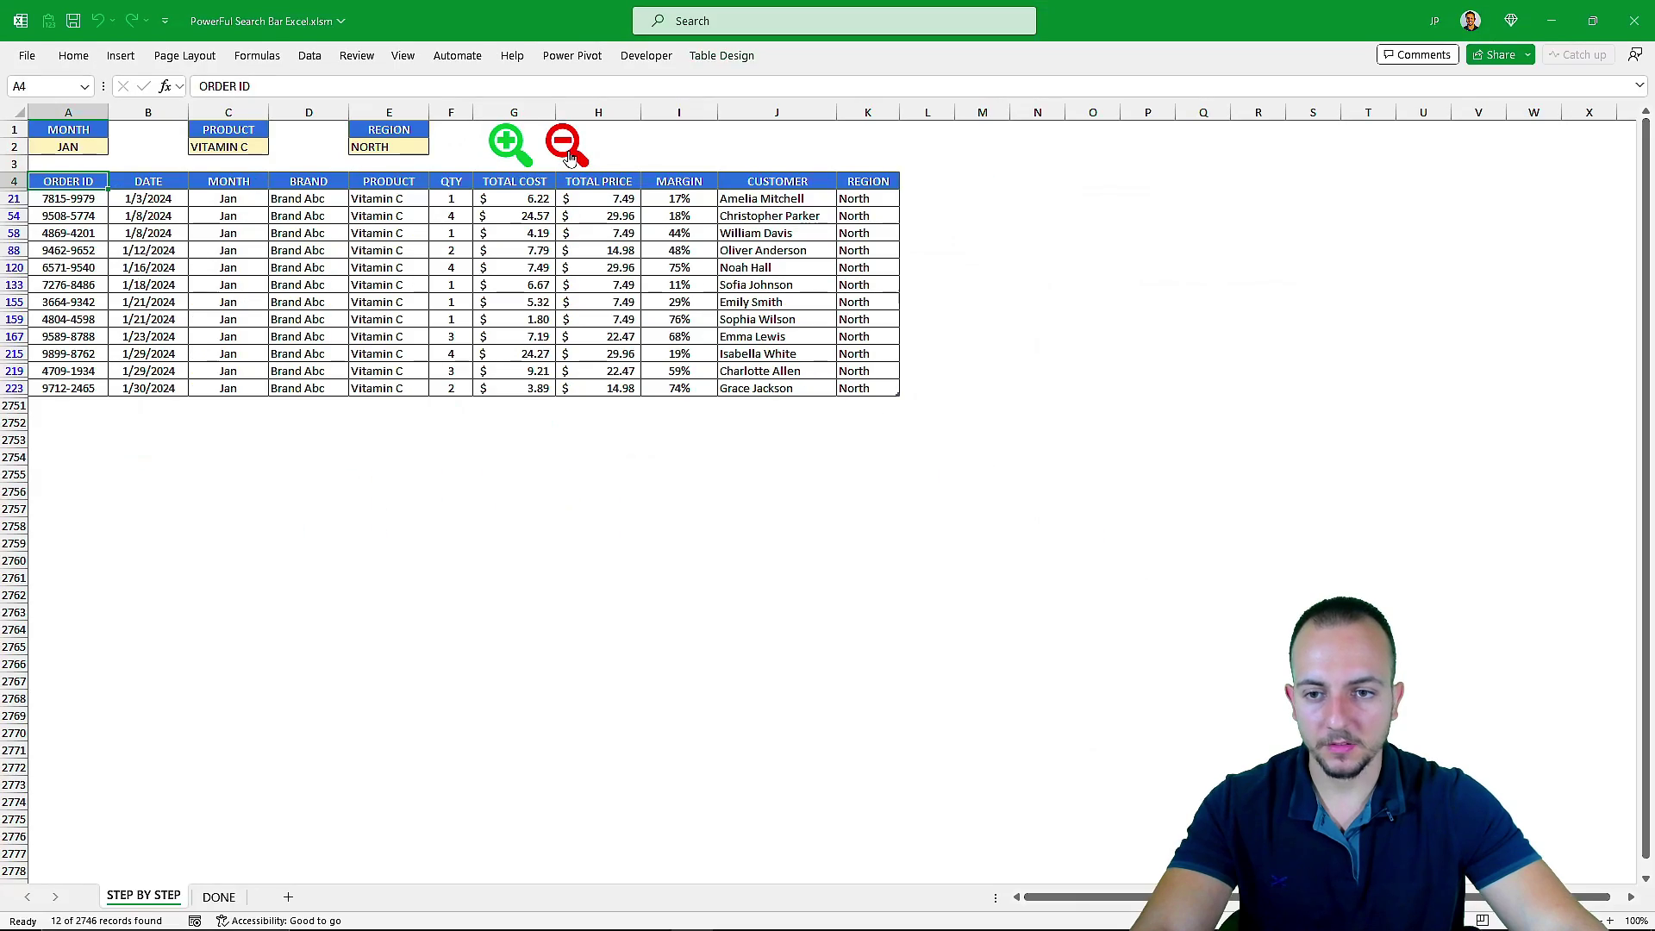
pyautogui.click(569, 156)
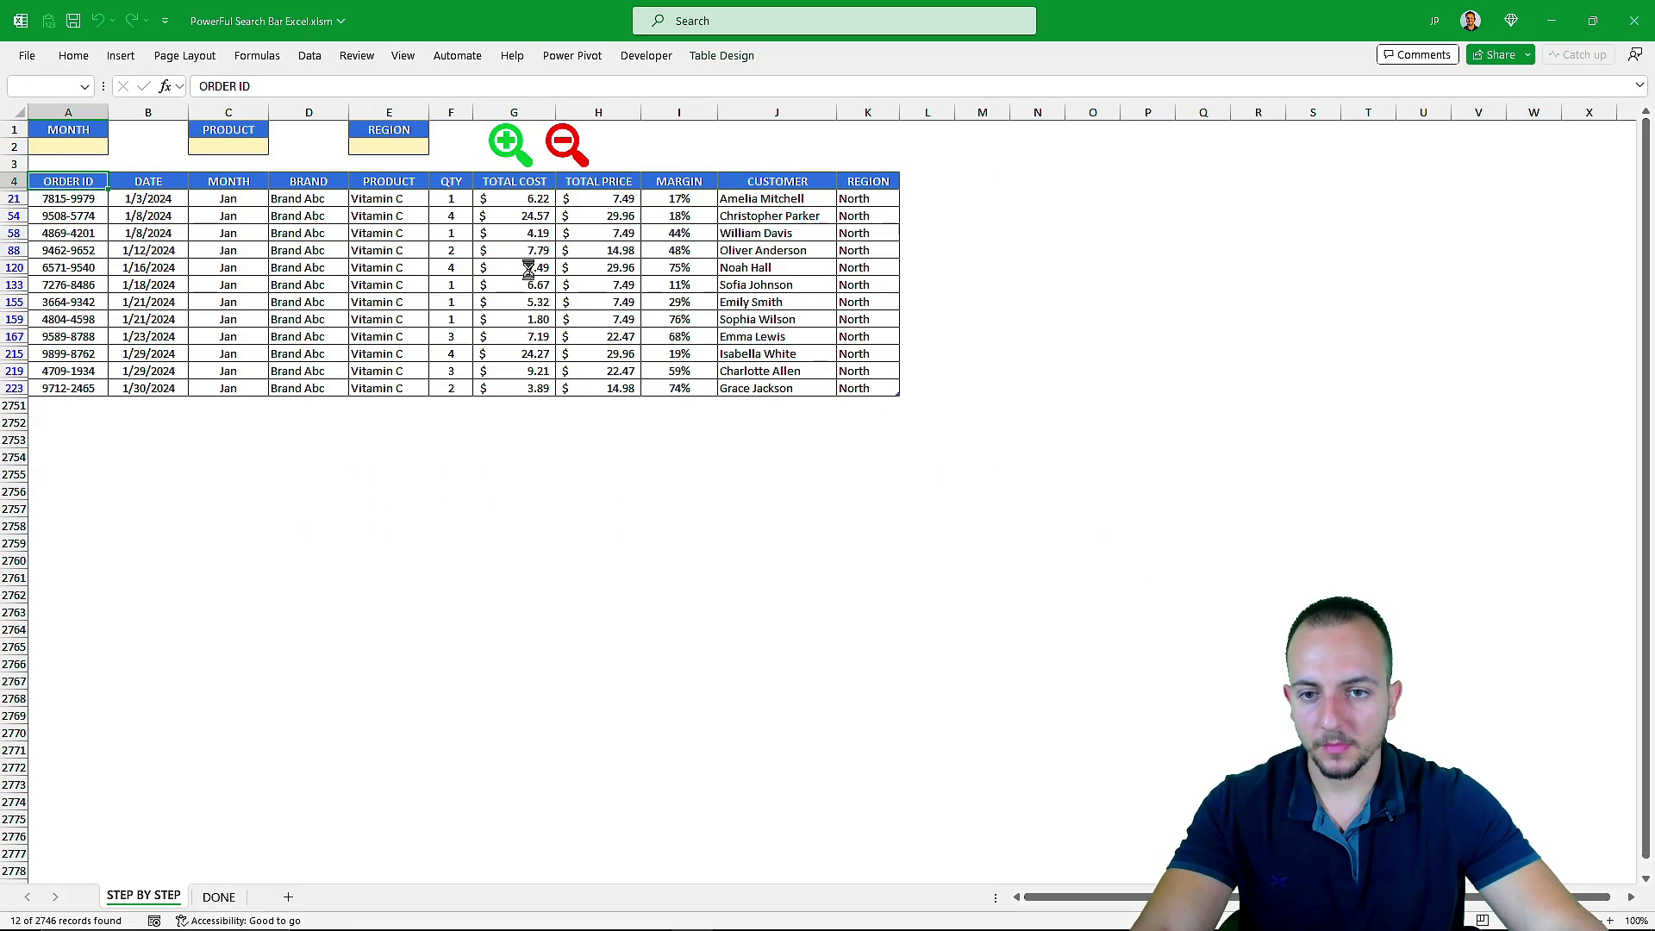
pyautogui.scroll(-20, 368, 430)
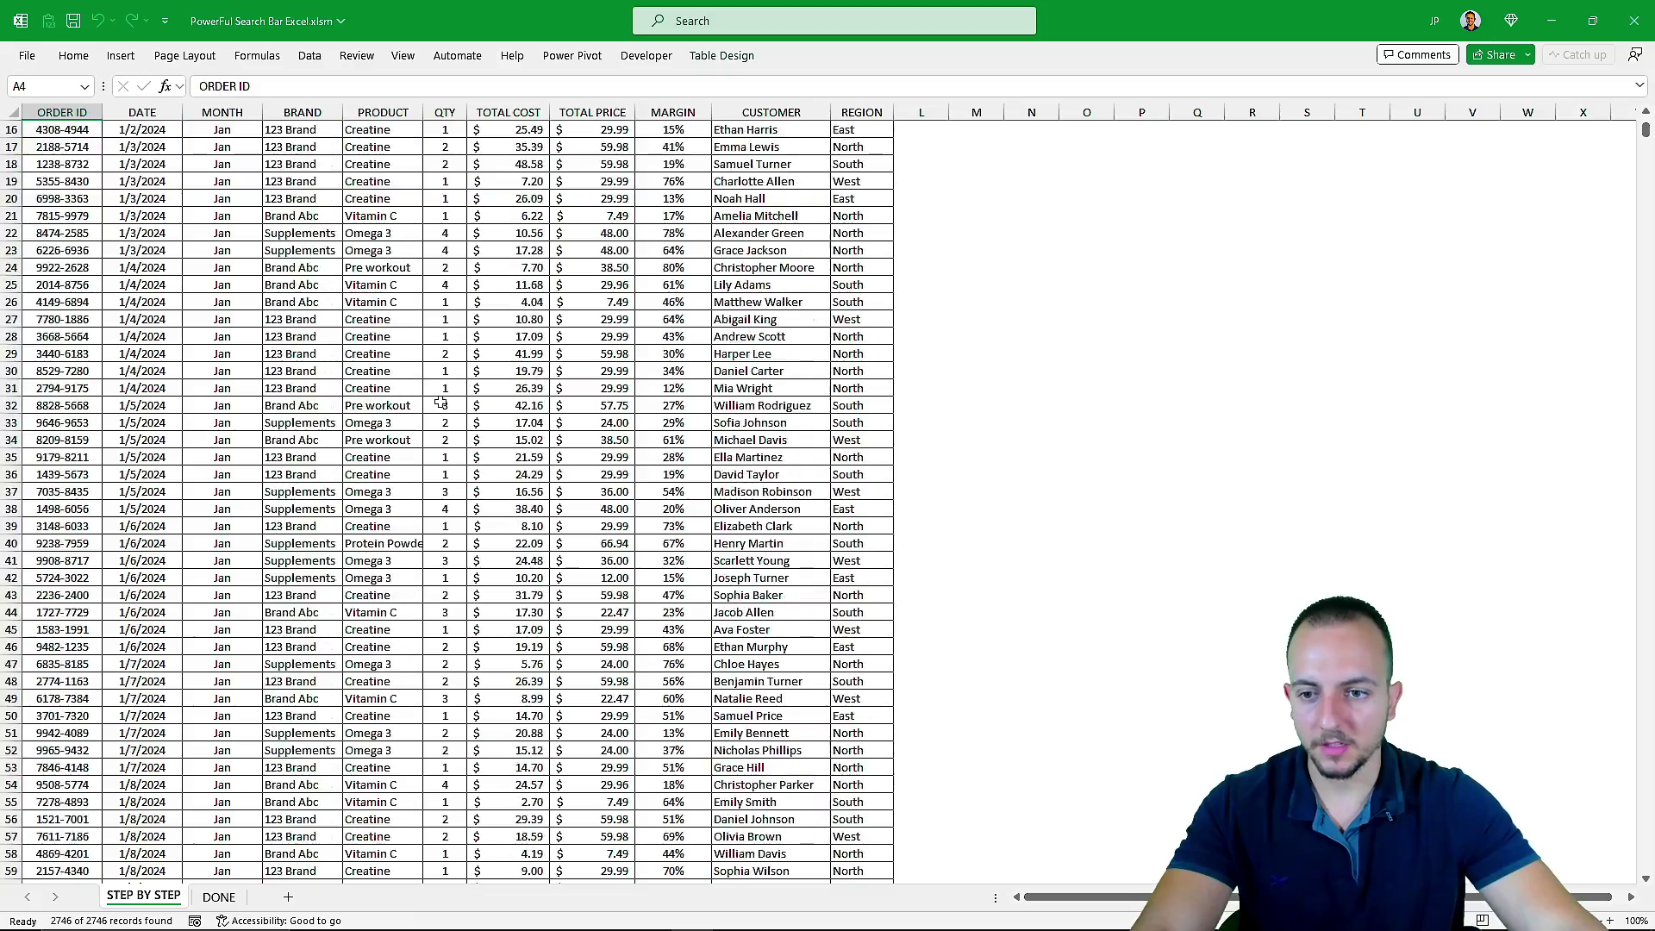
# Step: Open the Save As dialog for the workbook and set its file type to Excel Macro-Enabled Workbook (*.xlsm)
pyautogui.scroll(20, 368, 431)
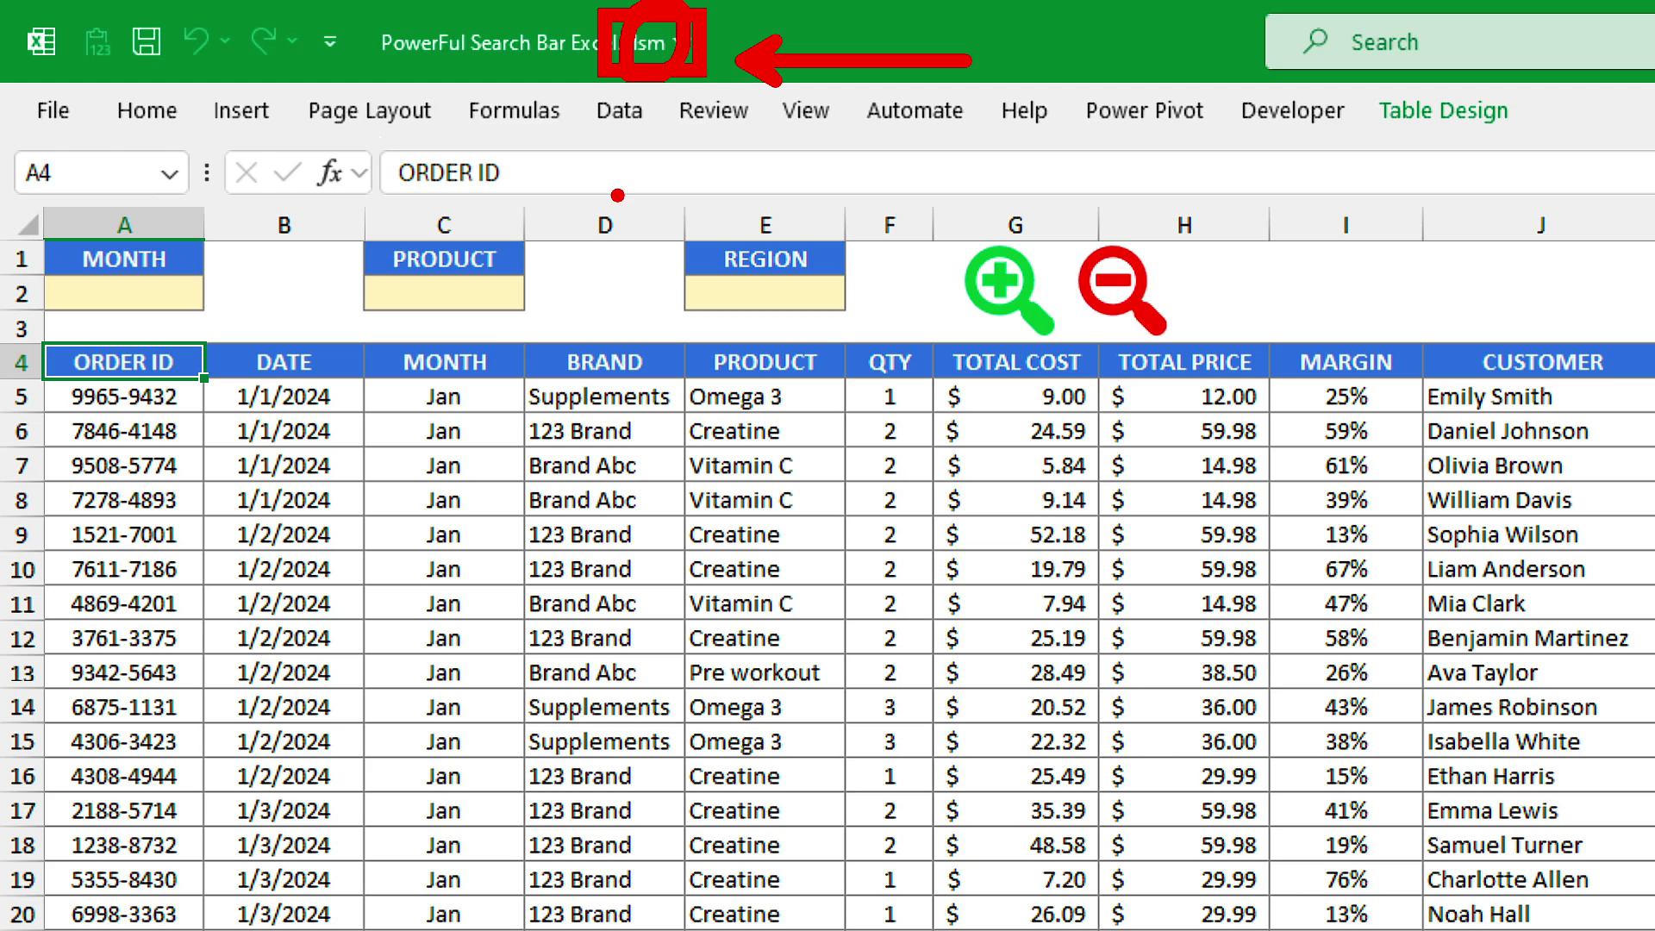
pyautogui.click(52, 110)
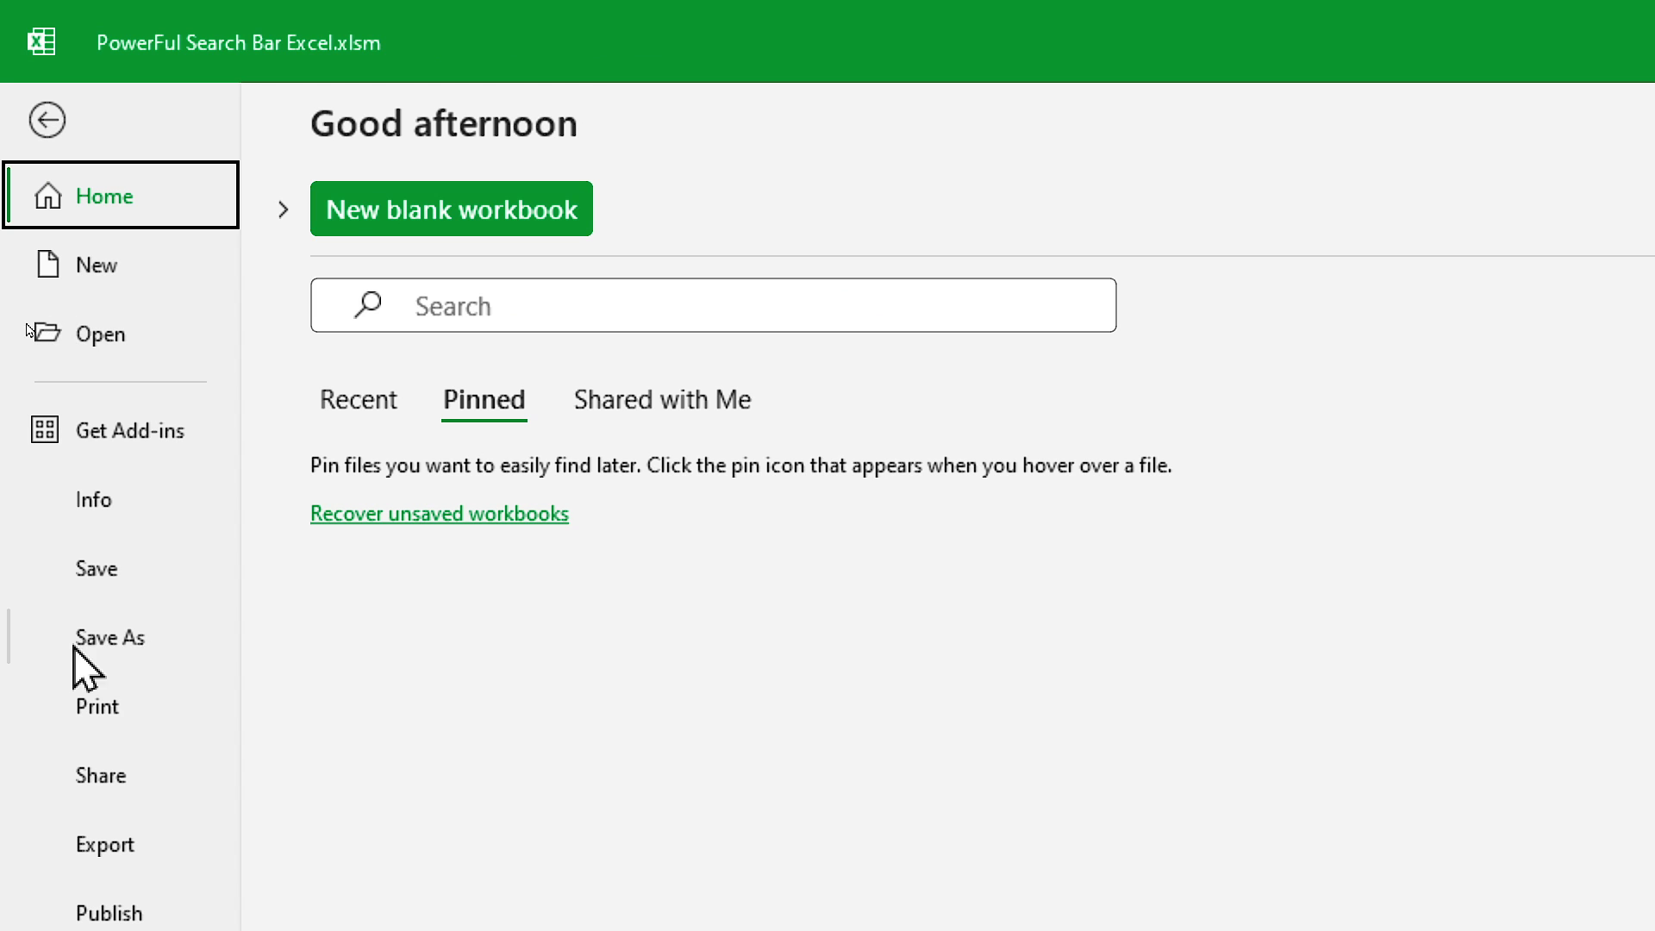
pyautogui.click(130, 642)
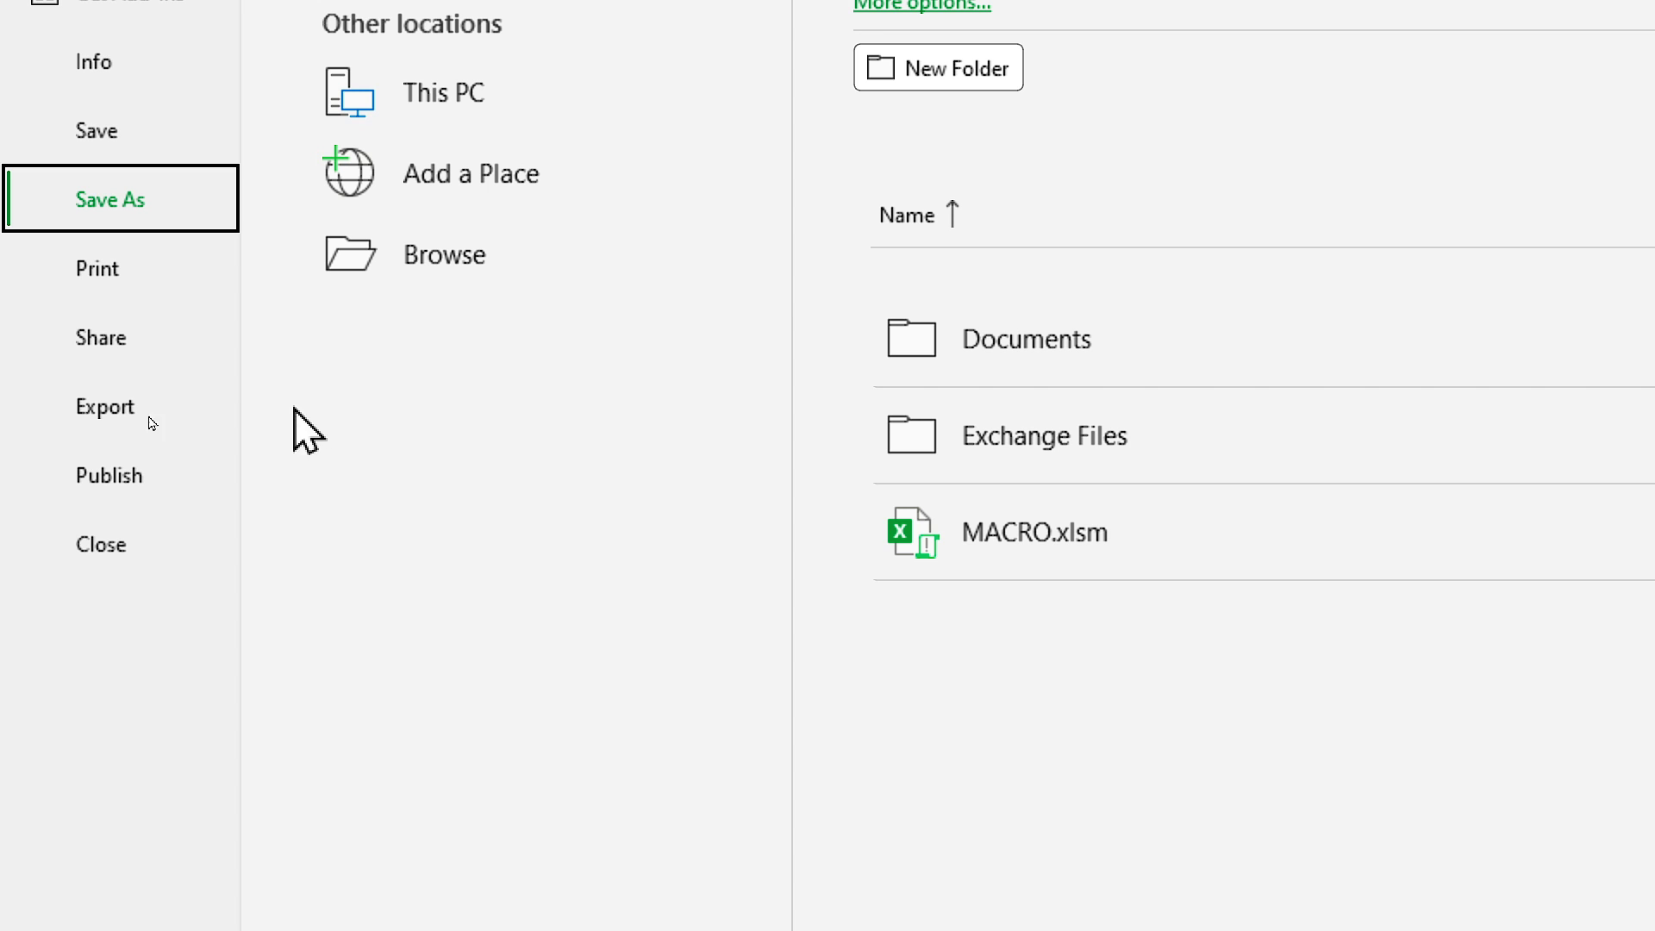
pyautogui.click(425, 267)
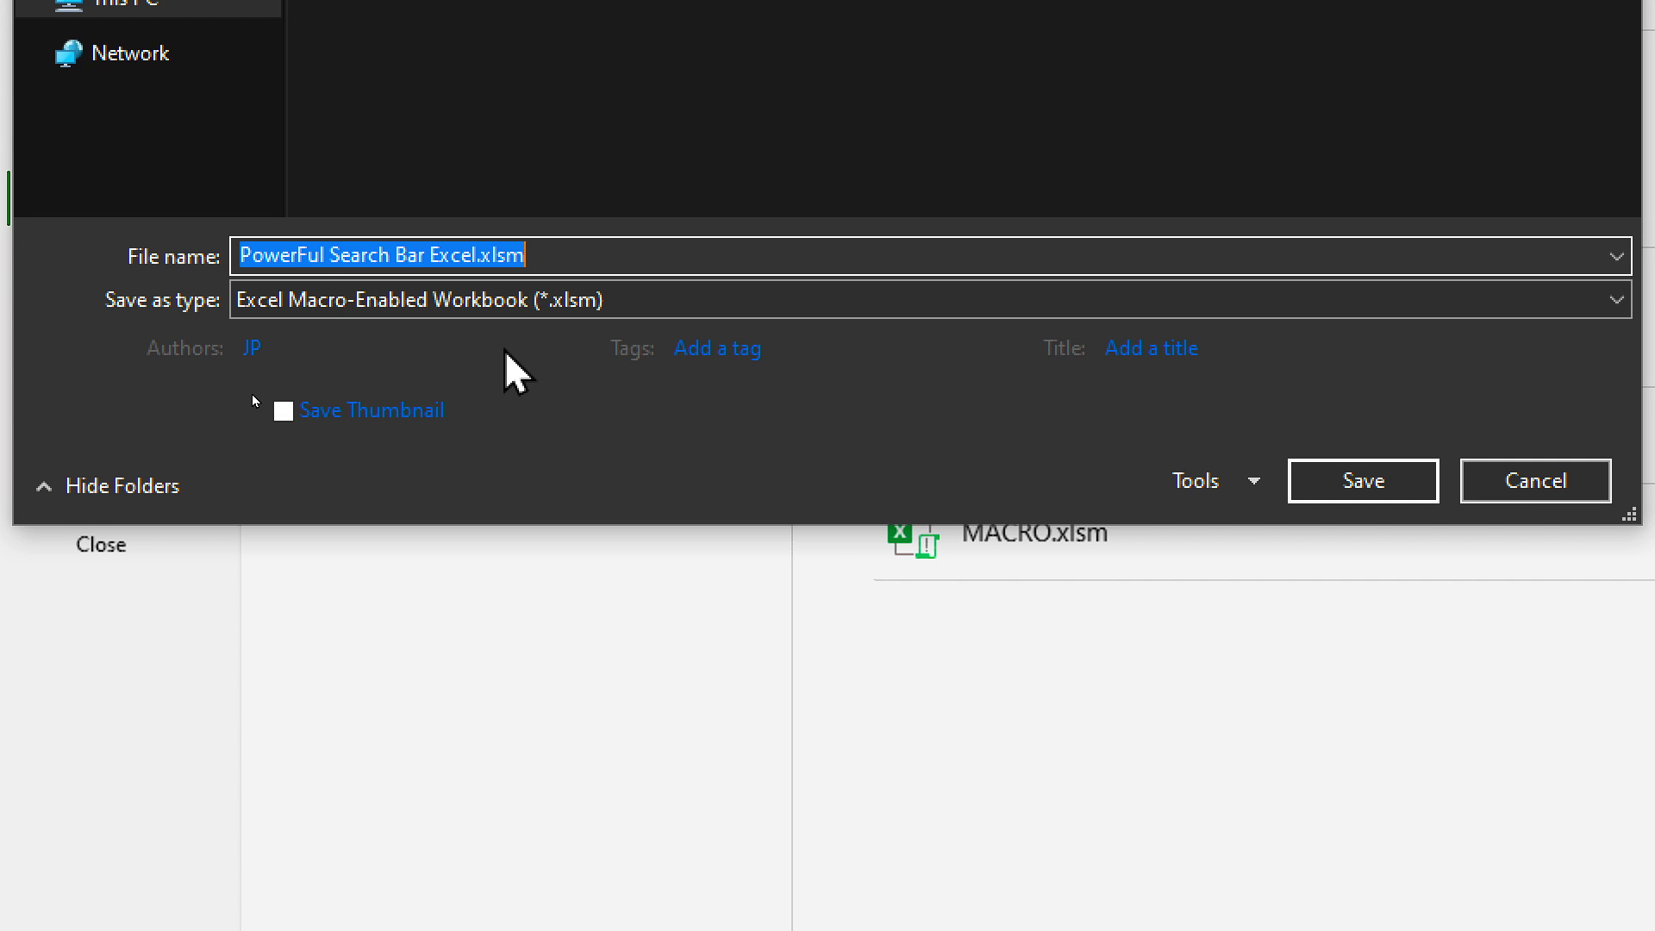
pyautogui.click(440, 306)
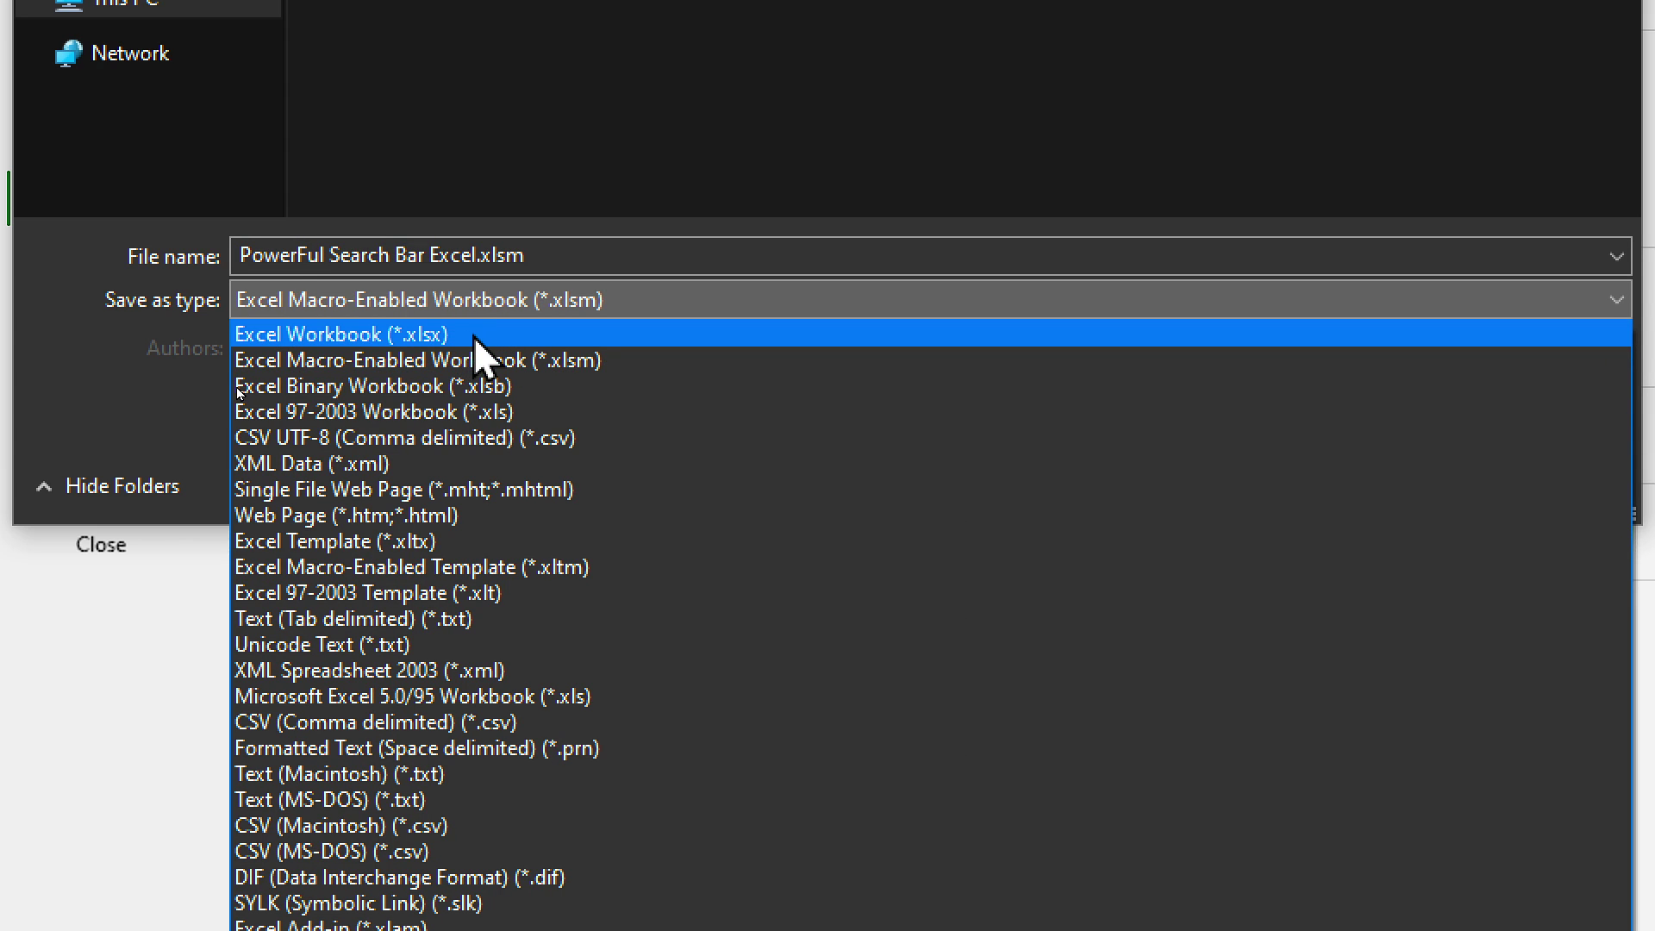
pyautogui.click(603, 364)
# Step: Replace the file name in the save dialog with ABC 123 ABC 123
pyautogui.click(528, 266)
pyautogui.hotkey('ctrl', 'a')
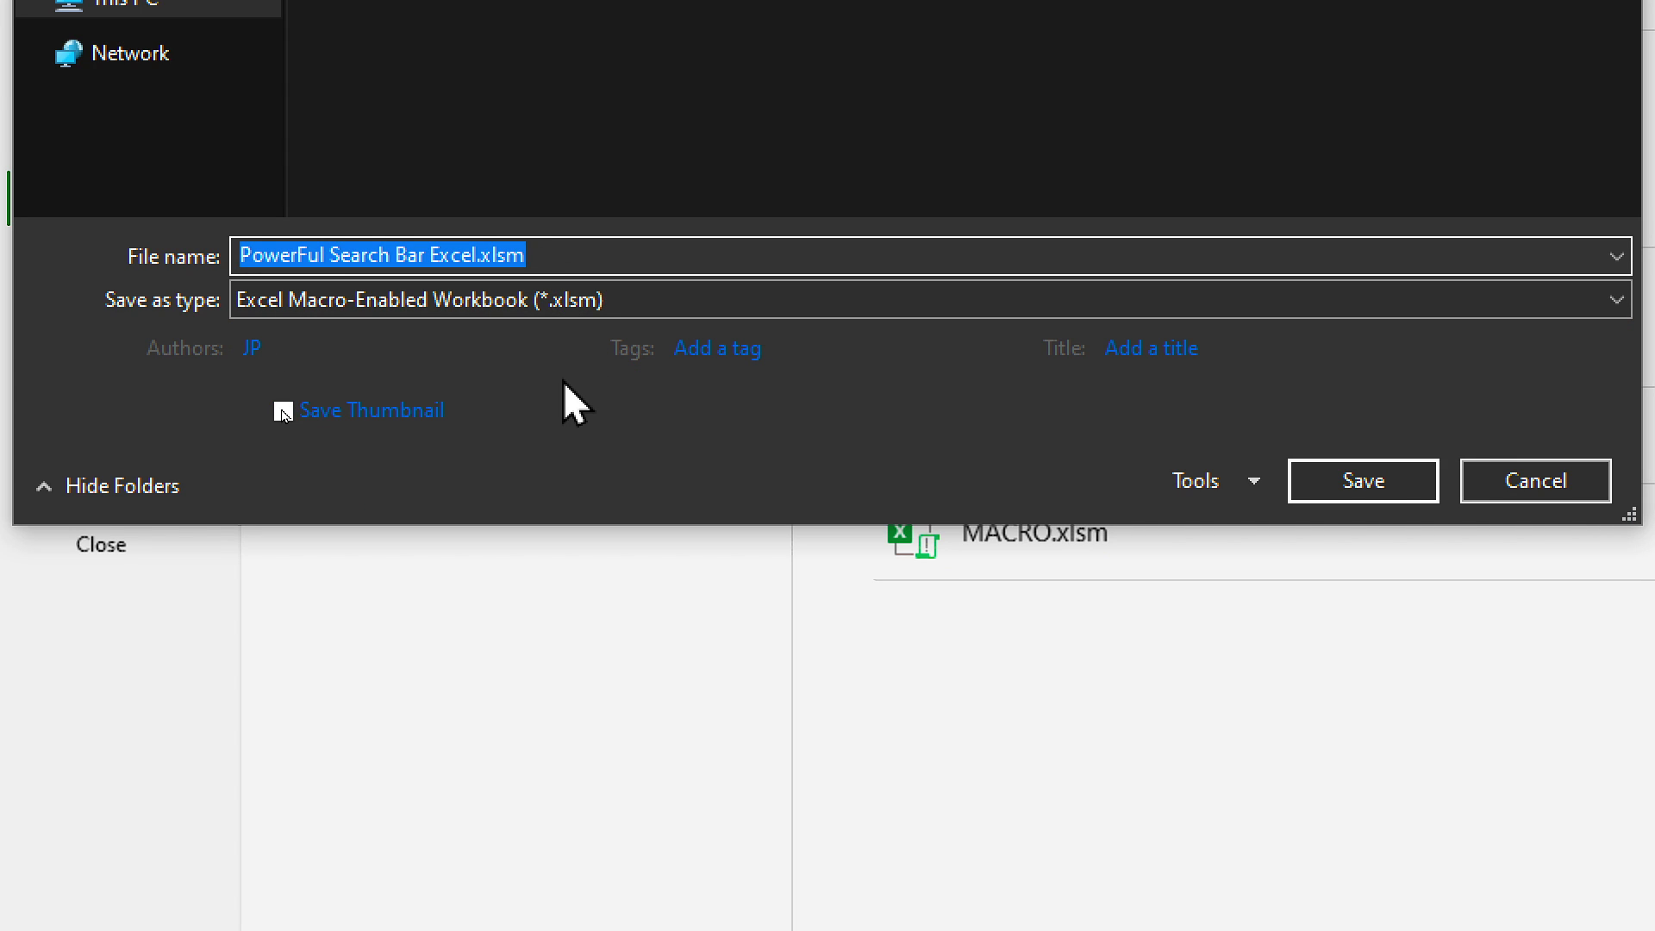
pyautogui.write('ABC 123 ABC 123')
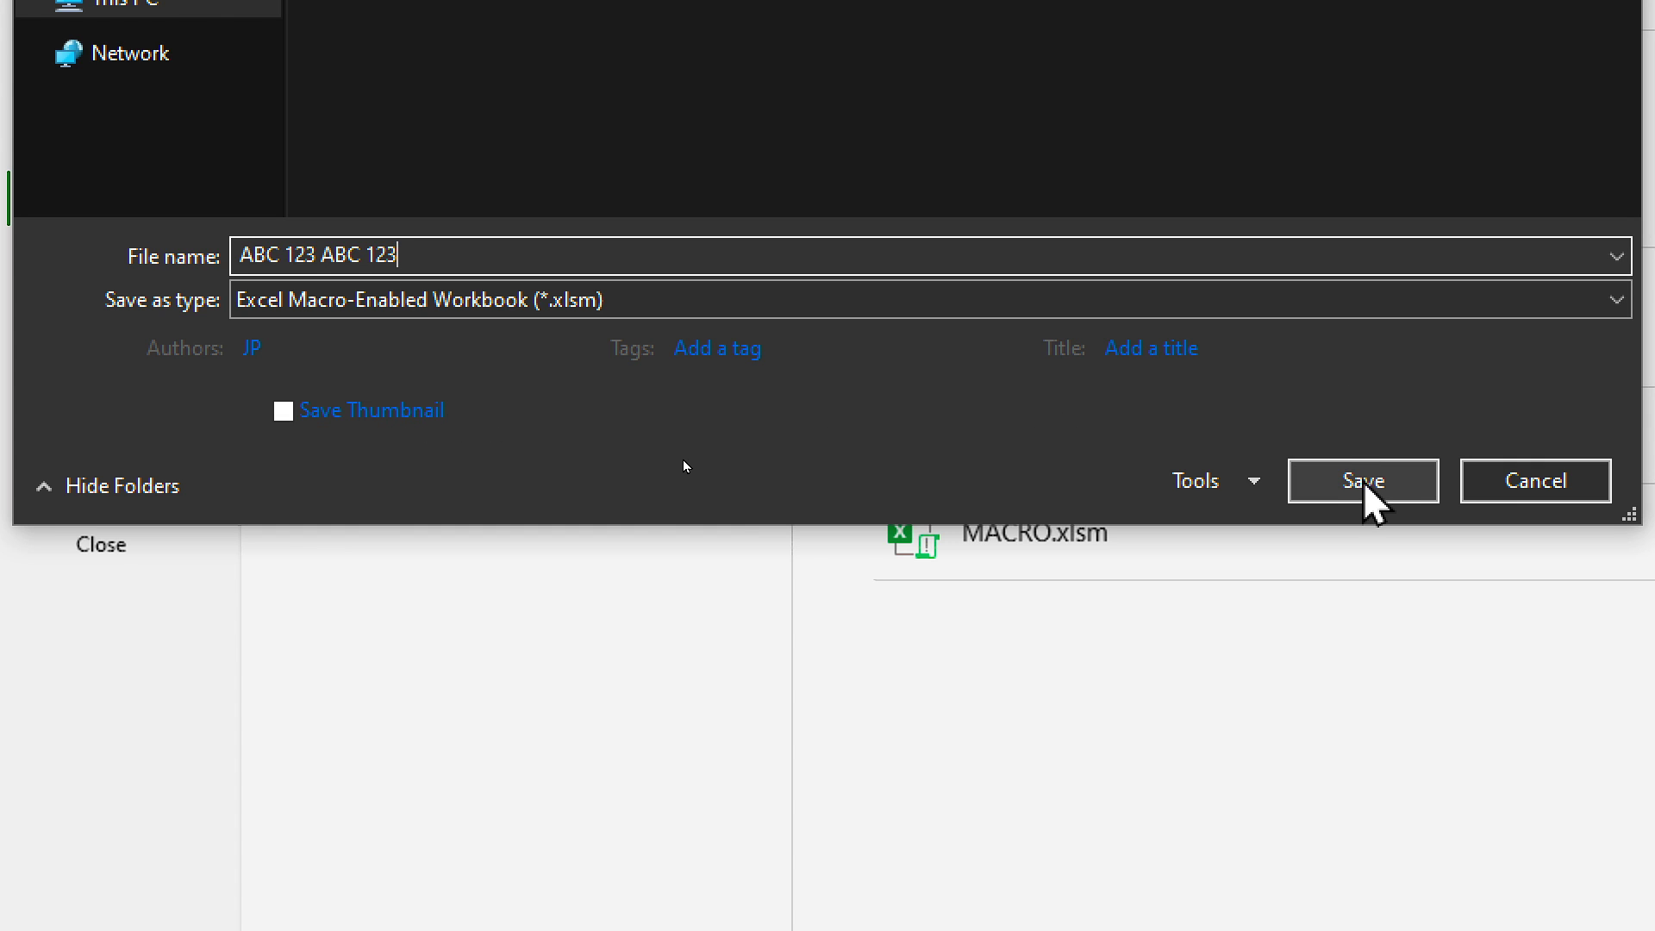